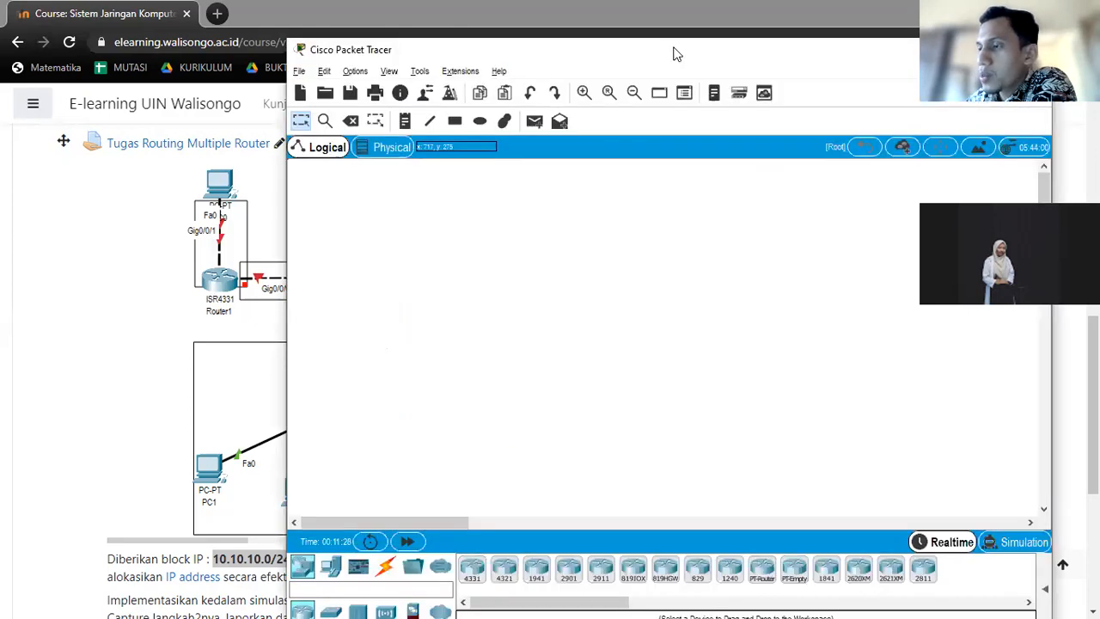
- Reposition the Packet Tracer window so the assignment's topology diagram in the browser stays visible beside it
drag(674, 54, 557, 54)
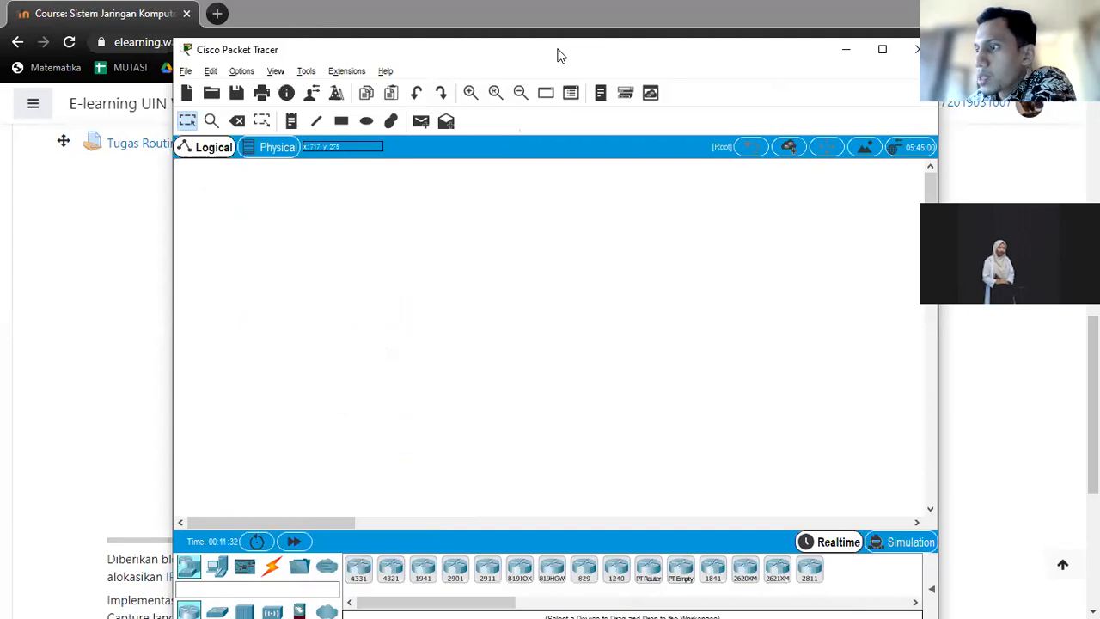
drag(775, 49, 994, 44)
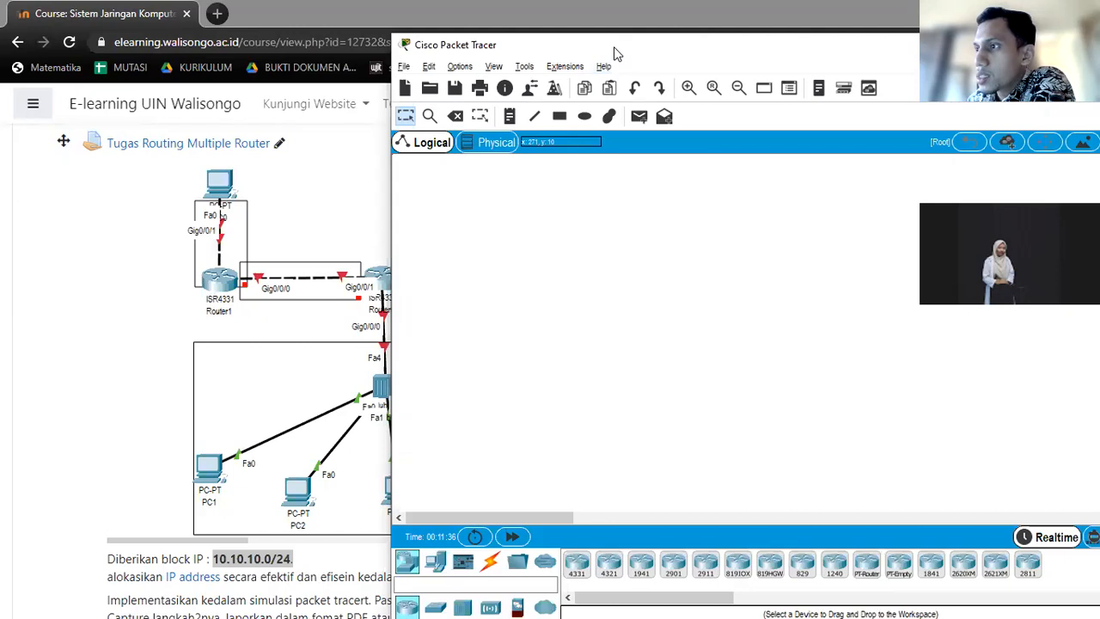
drag(615, 55, 651, 53)
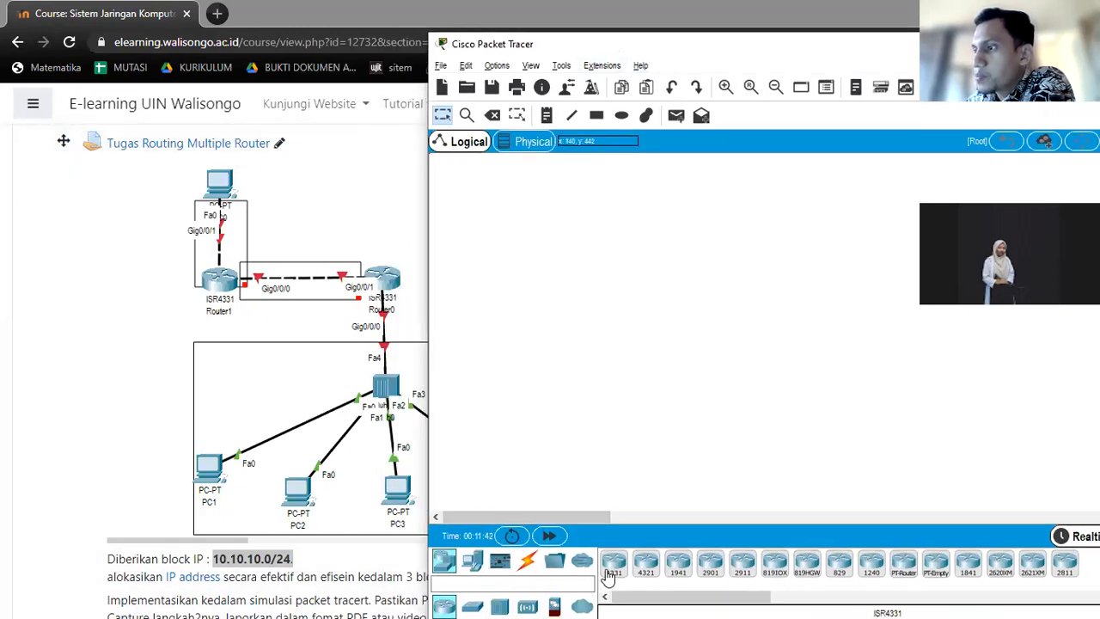
- Place a PC at the upper left of the workspace, a 4331 router below it and a second 4331 router beside the first
click(472, 560)
drag(613, 563, 515, 198)
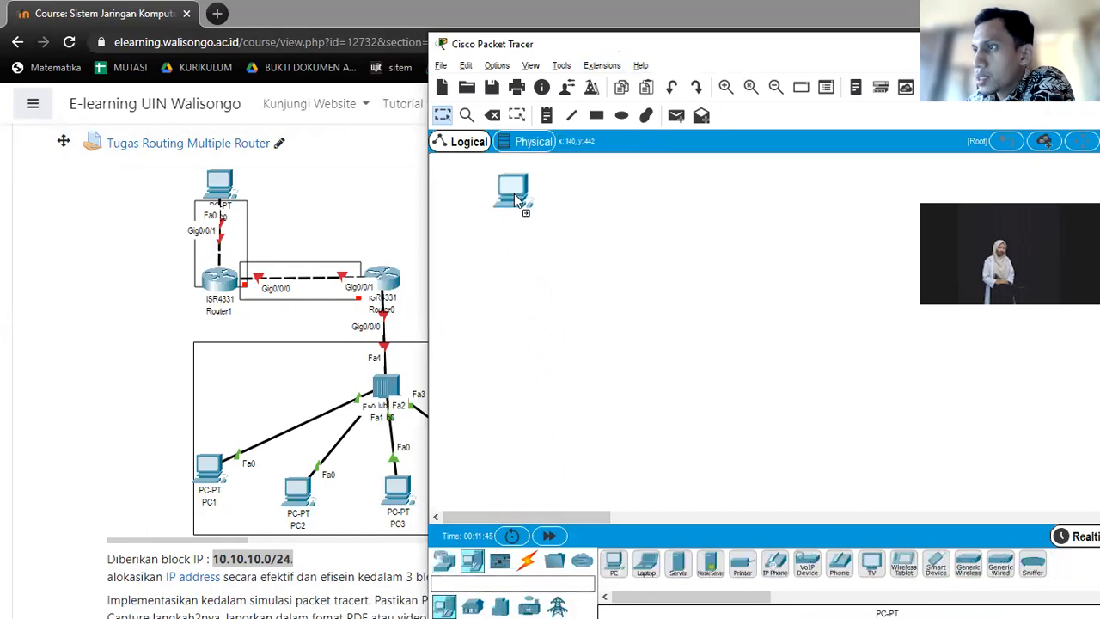
click(513, 193)
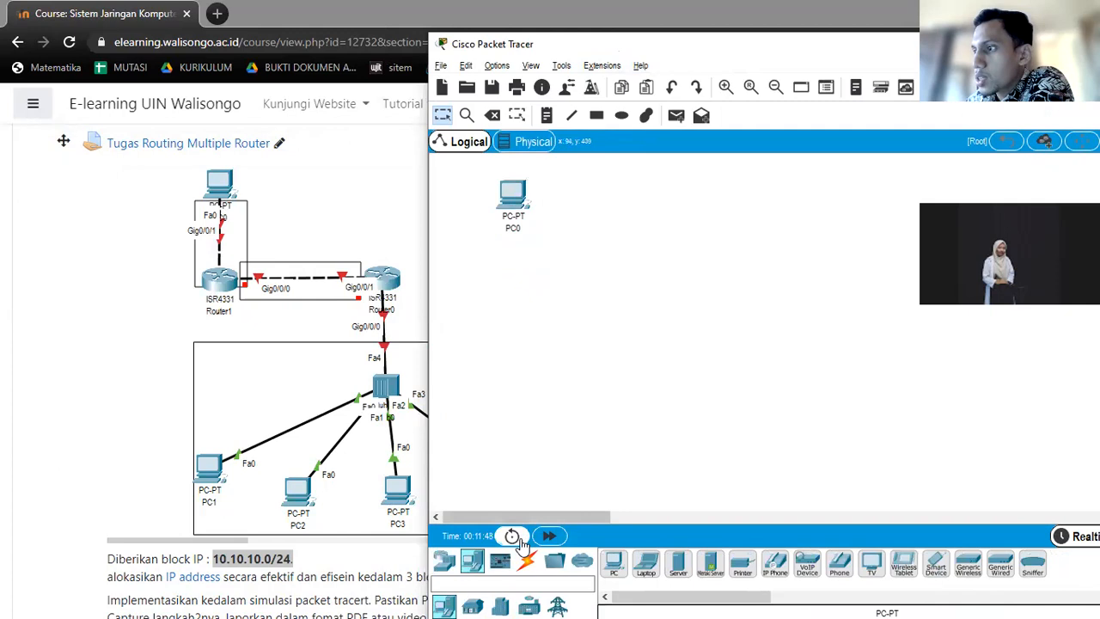
click(444, 561)
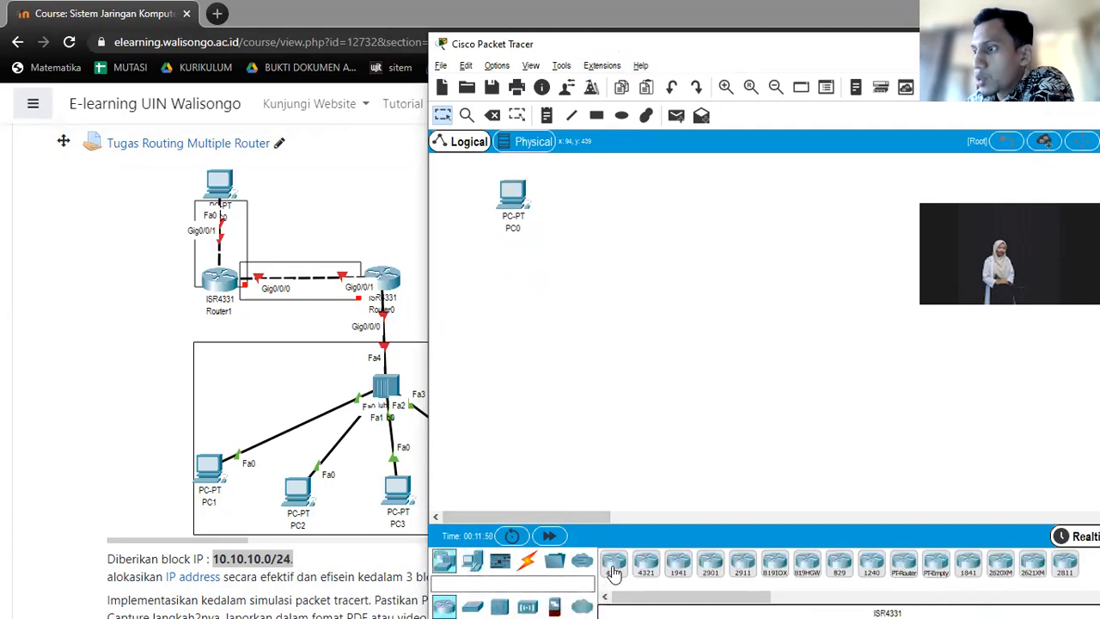
drag(617, 575, 515, 329)
drag(613, 563, 693, 327)
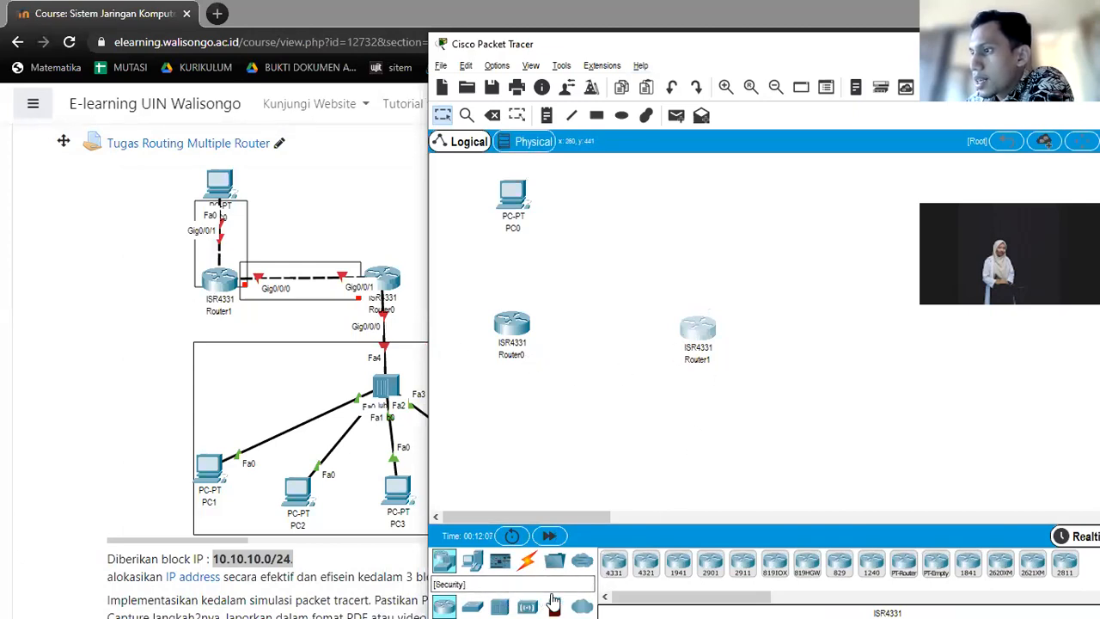
- Place a PT-Hub below the second router
click(526, 604)
click(501, 605)
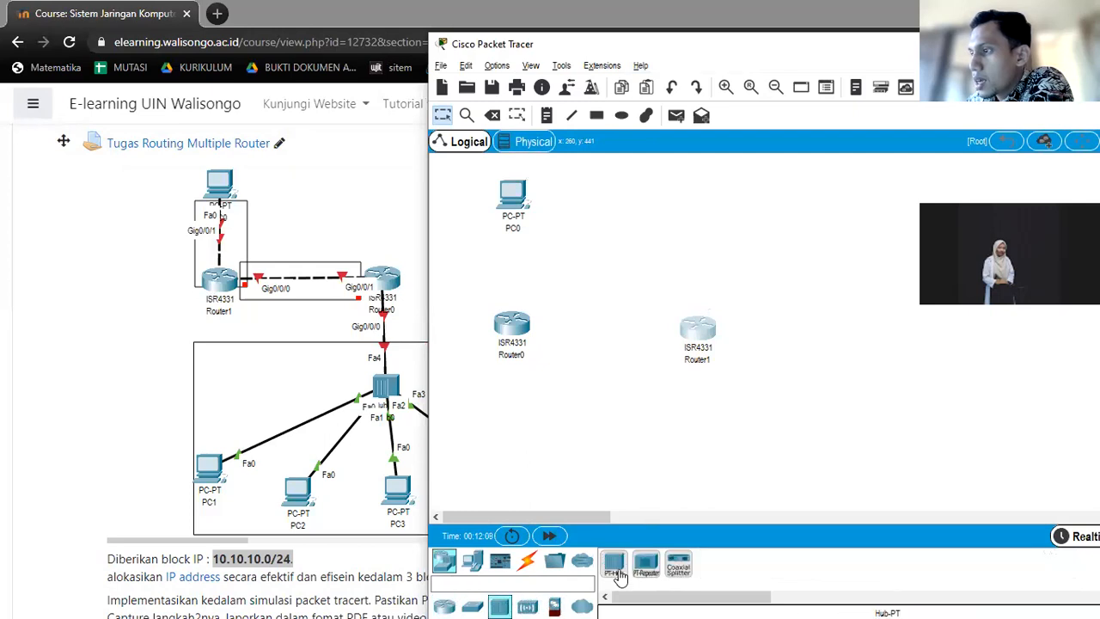
drag(613, 565, 704, 414)
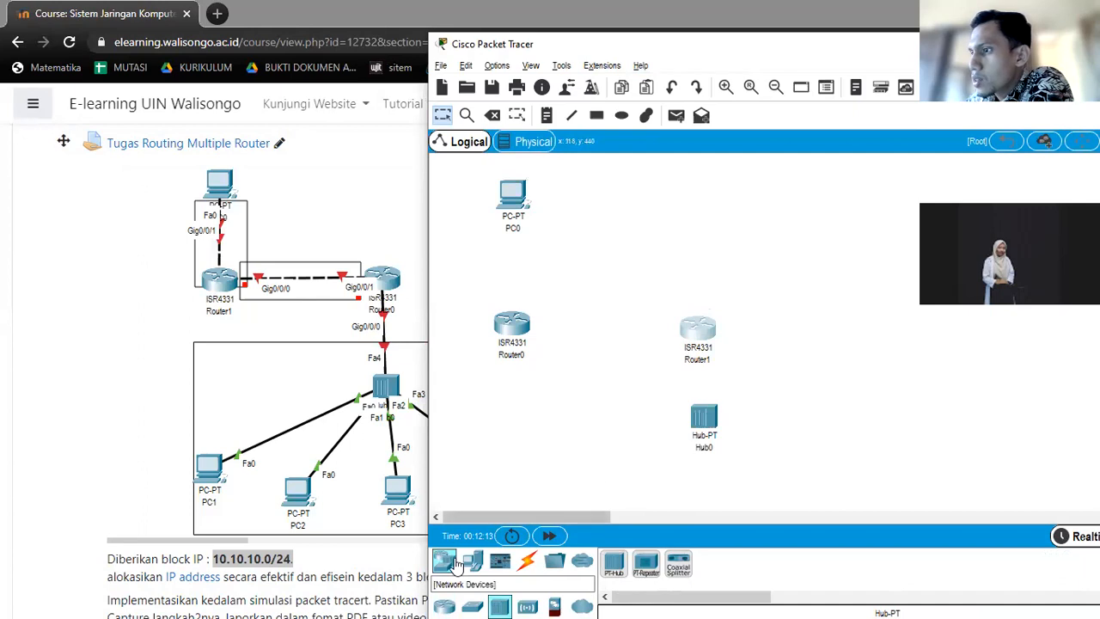
- Place four PCs in a row beneath the hub and shift both routers slightly upward
click(472, 565)
drag(612, 565, 555, 491)
drag(612, 564, 639, 492)
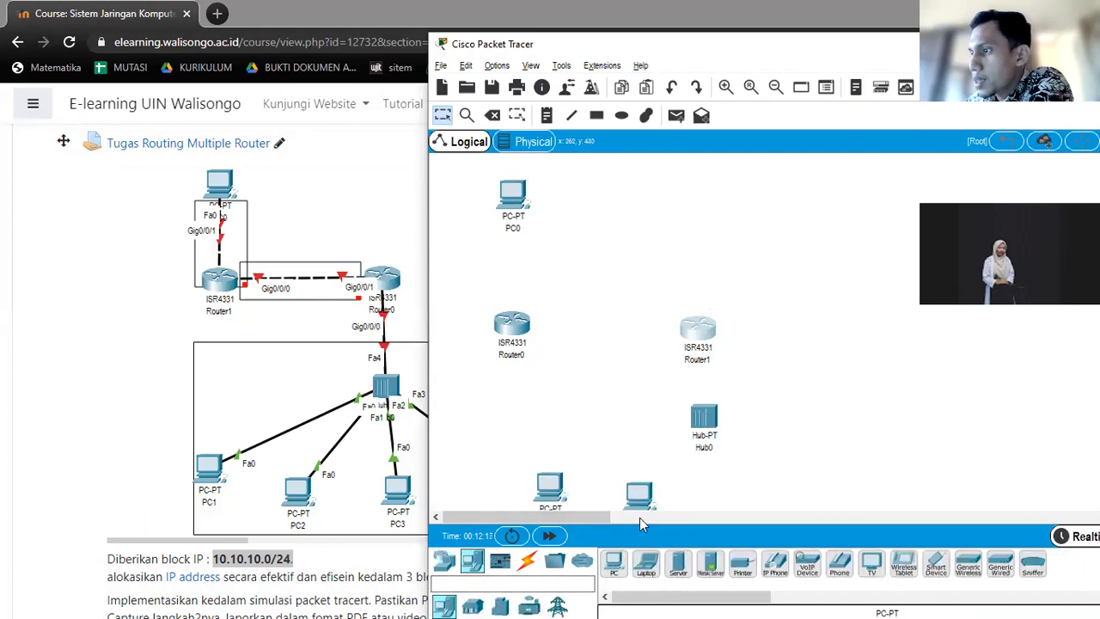
drag(623, 564, 813, 505)
drag(531, 337, 537, 318)
drag(707, 335, 710, 316)
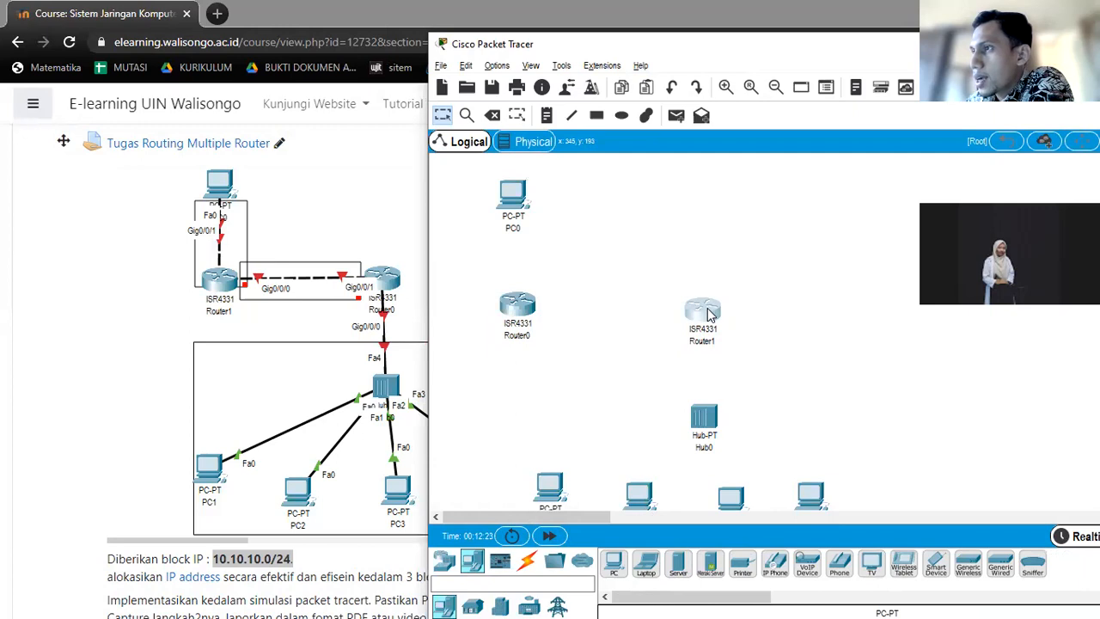
- Cable PC0 to Router0, Router0 to Router1 and Router1 to the hub with automatically chosen connections
click(527, 560)
click(608, 563)
click(514, 210)
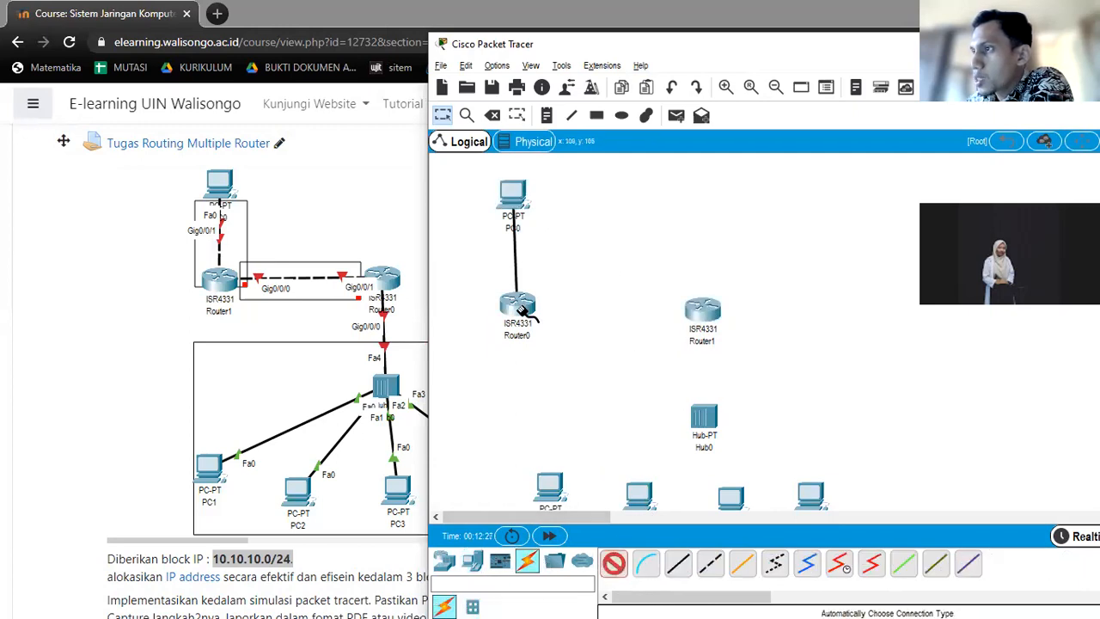
click(520, 311)
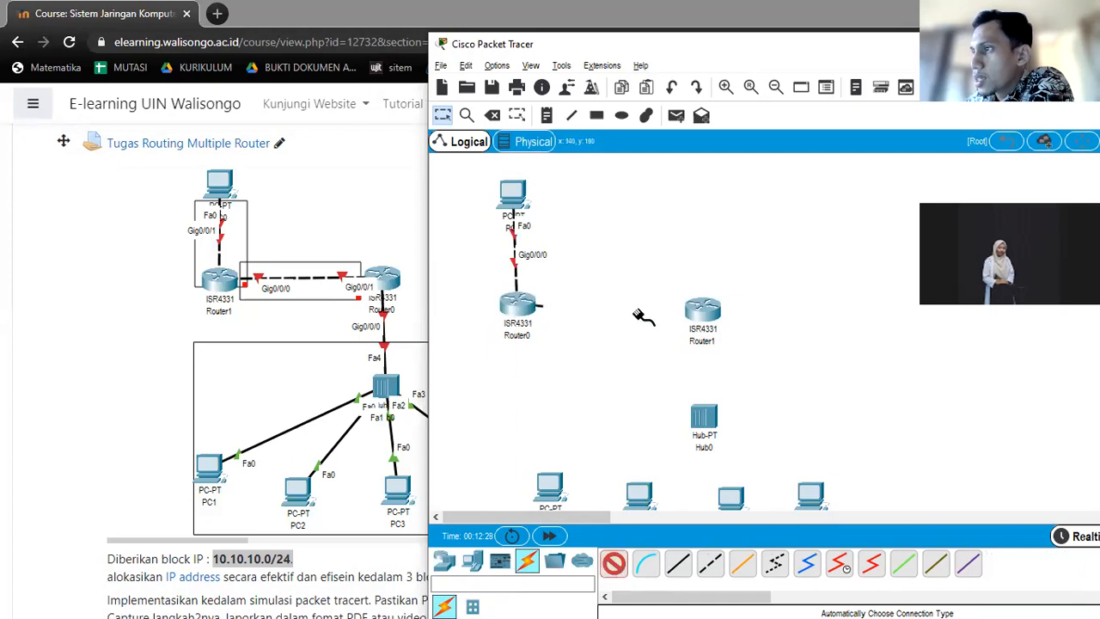
click(702, 311)
click(714, 311)
click(704, 418)
- Connect the hub to each of the four PCs below it with automatically chosen cables
click(615, 561)
click(704, 419)
click(550, 487)
click(615, 561)
click(704, 419)
click(638, 496)
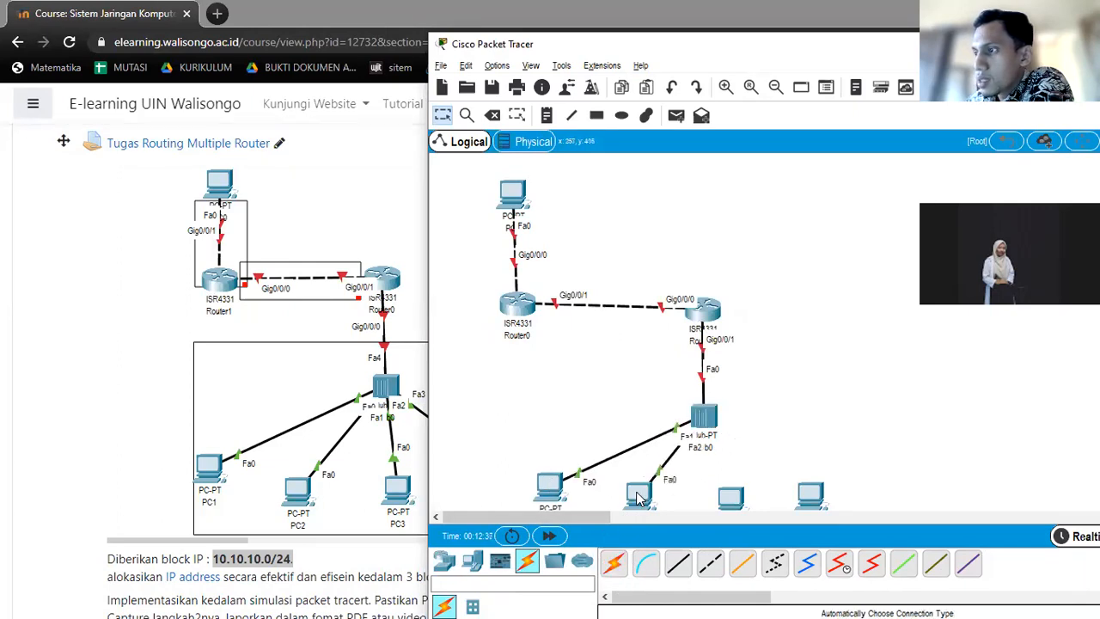
click(615, 561)
click(710, 420)
click(730, 497)
click(710, 420)
click(810, 494)
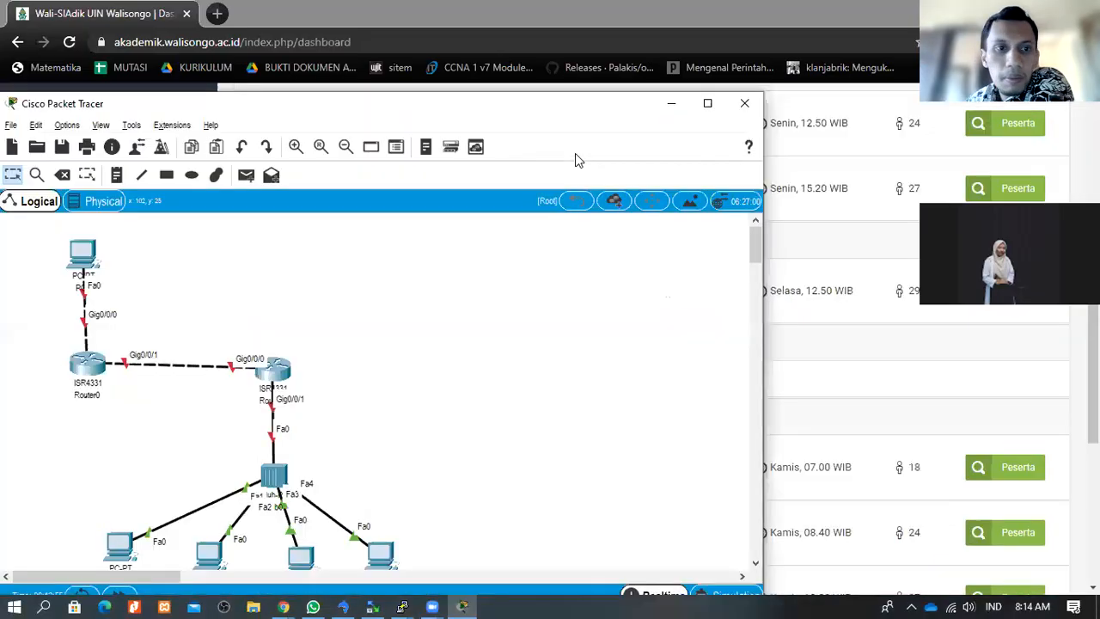
- Maximize the Packet Tracer window and space out PC0 and the two routers so the links are longer
key(super+Up)
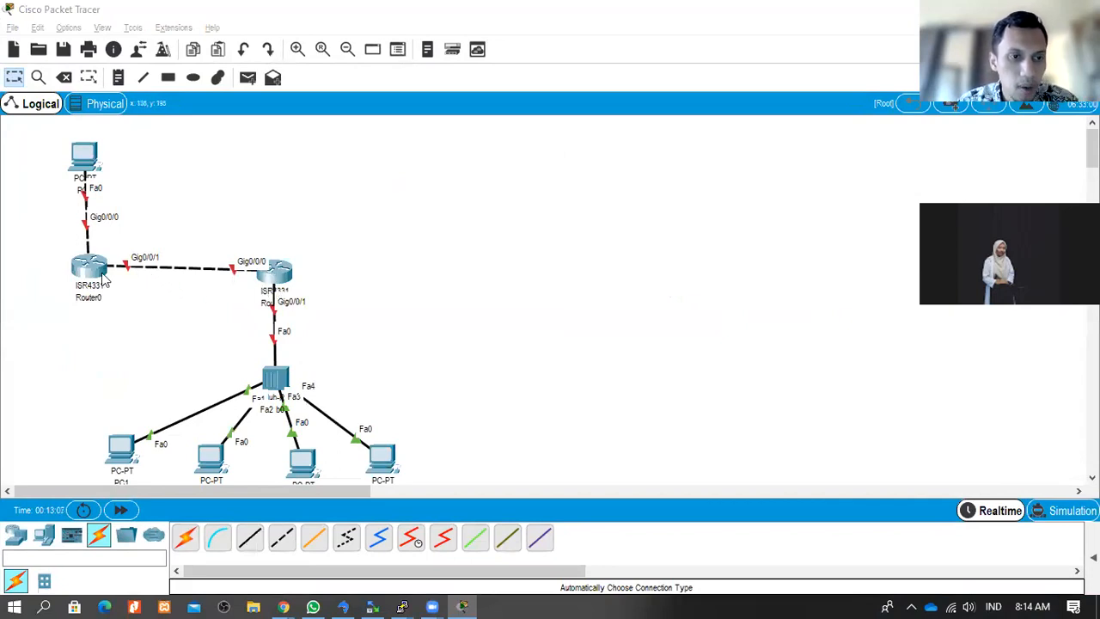
drag(94, 271, 90, 316)
drag(84, 158, 81, 149)
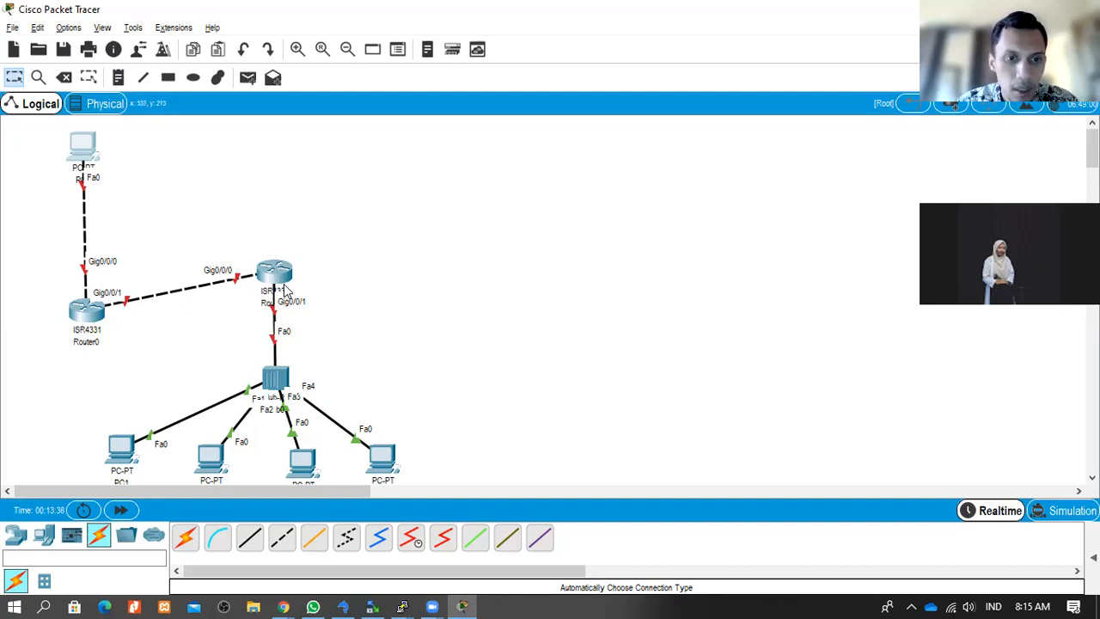
drag(279, 284, 276, 250)
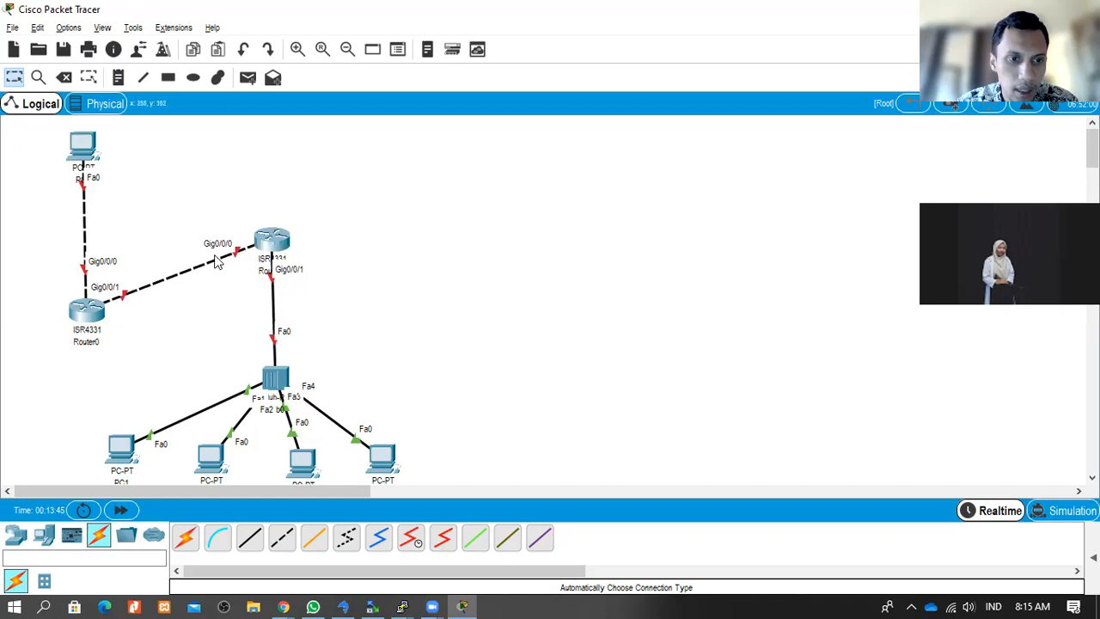
- Move the hub slightly upward and adjust the positions of the four PCs below it
drag(277, 382, 274, 368)
drag(395, 465, 400, 463)
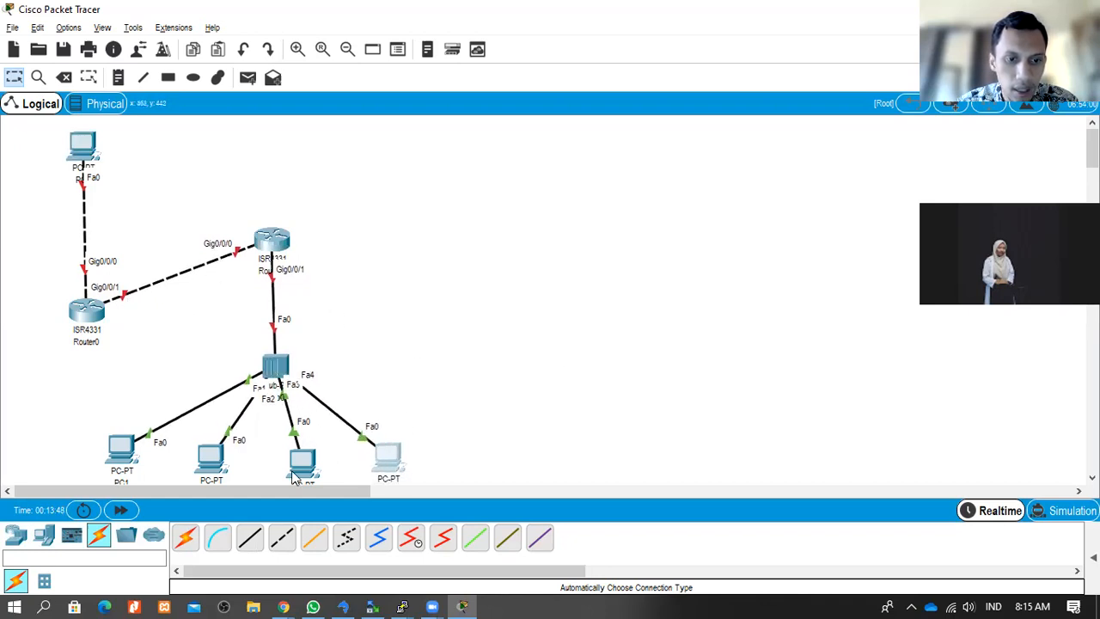
drag(299, 475, 300, 461)
drag(218, 463, 219, 450)
drag(123, 453, 131, 445)
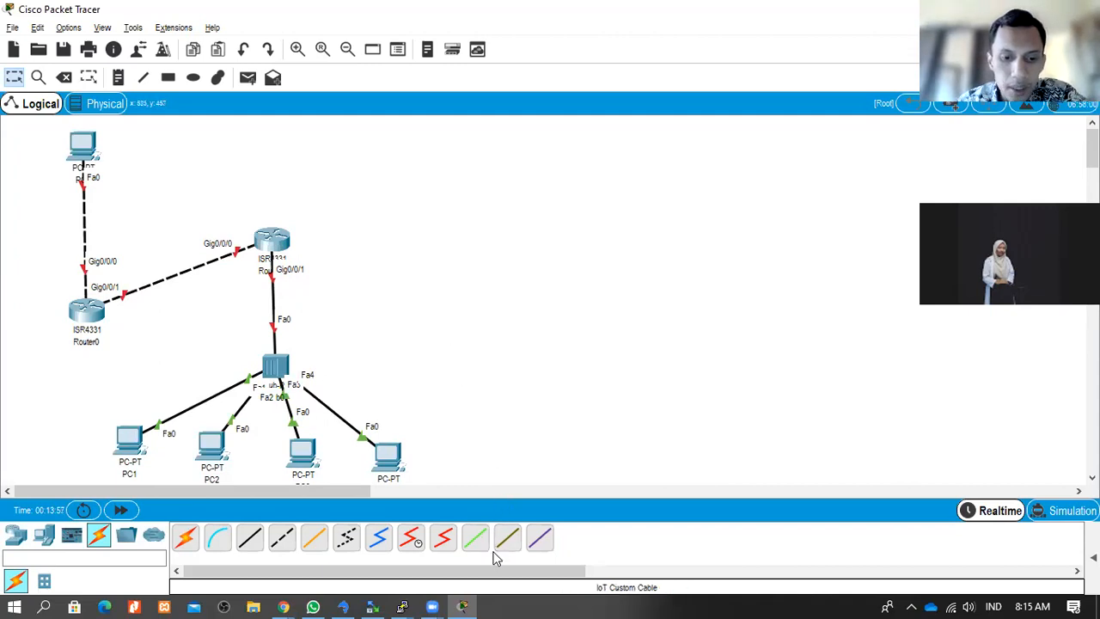
- Switch to WhatsApp and move its window off the shared screen
click(313, 607)
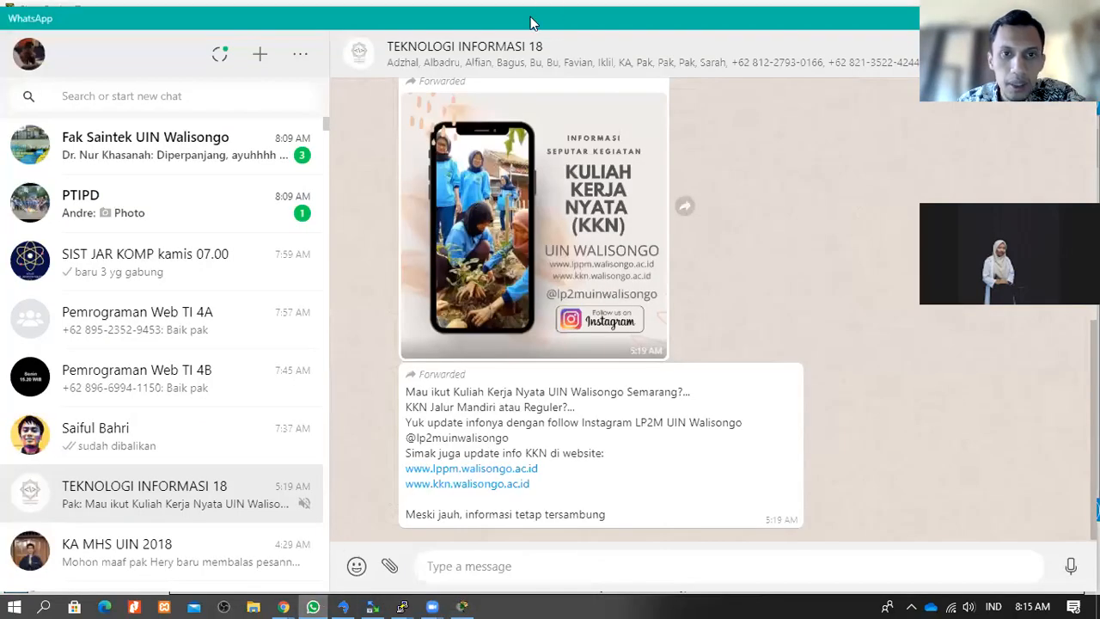
drag(549, 27, 1099, 28)
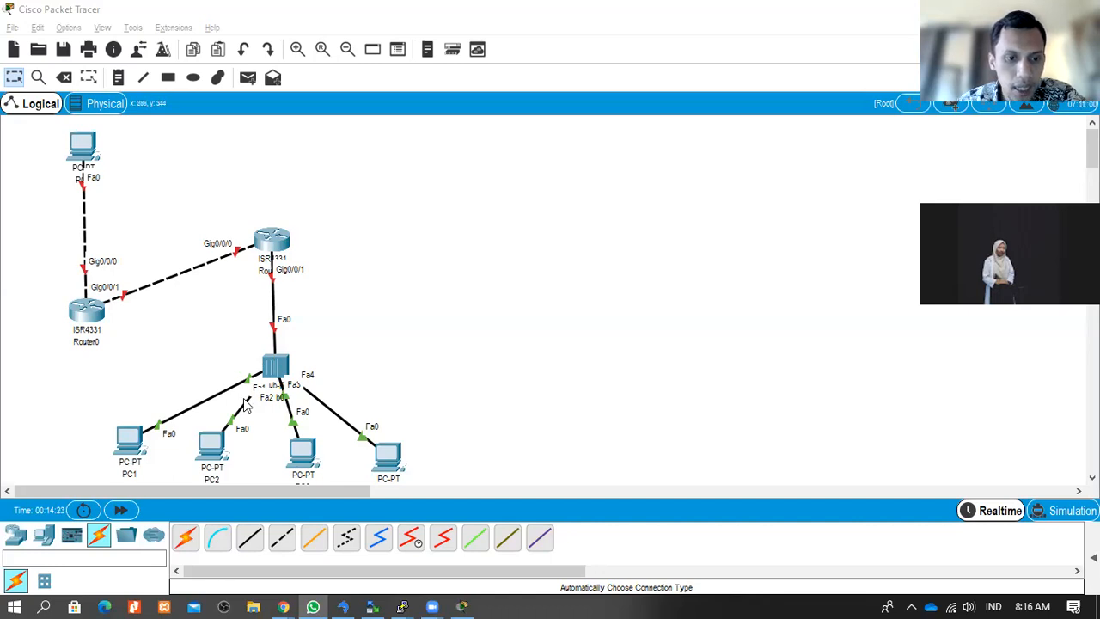
- Add a note beside the topology with the address block 10.10.10.0/24, followed by a blank line
click(118, 77)
click(477, 177)
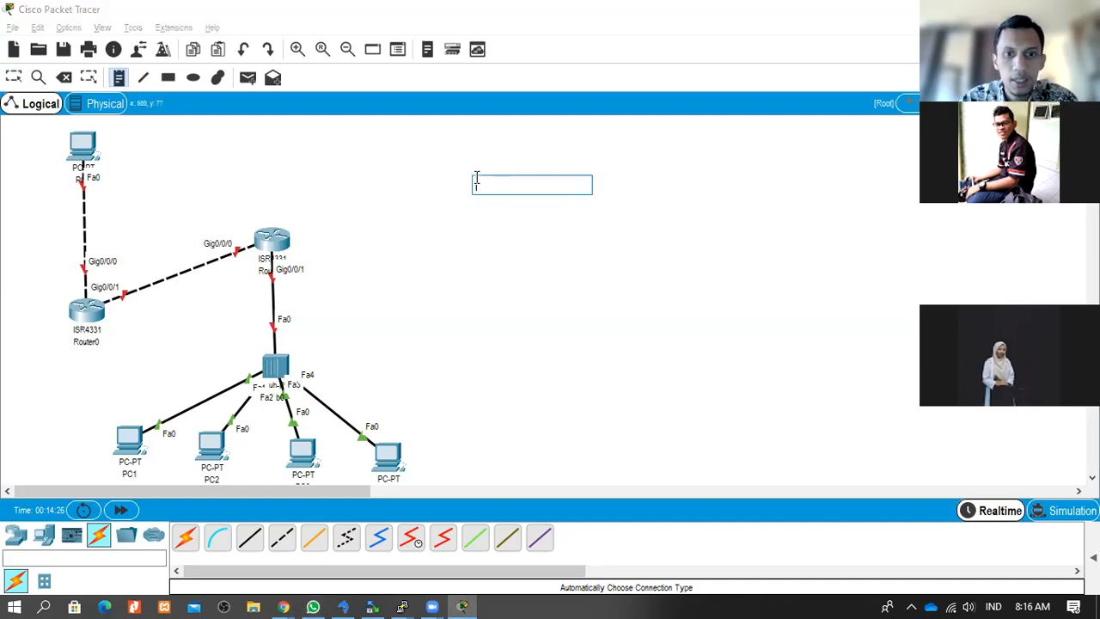
text(10.10.10.0/2)
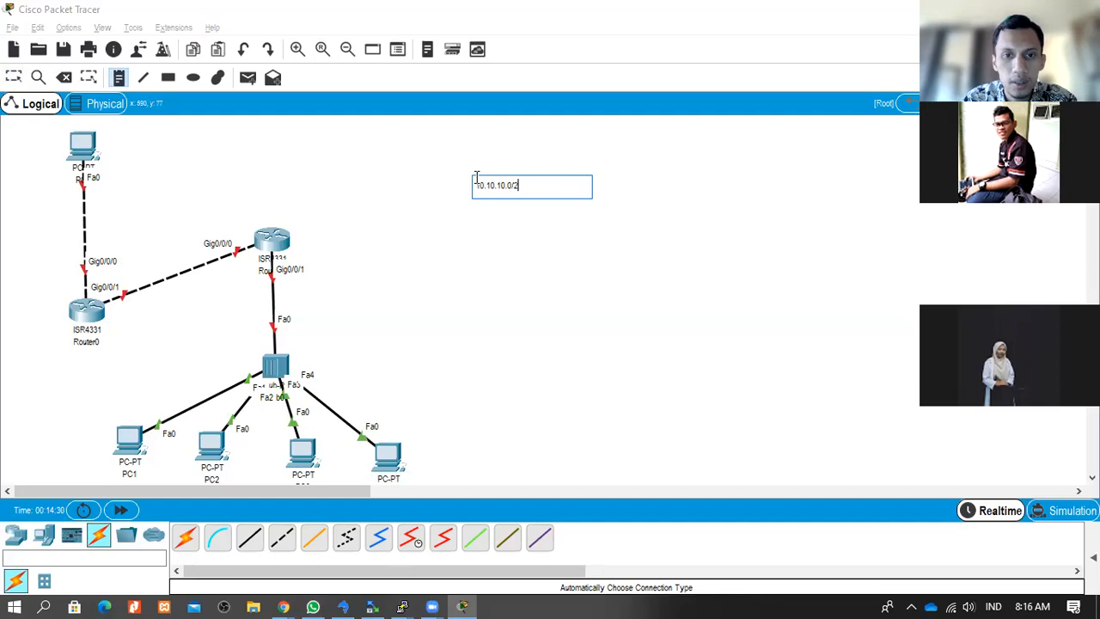
text(4)
key(Return)
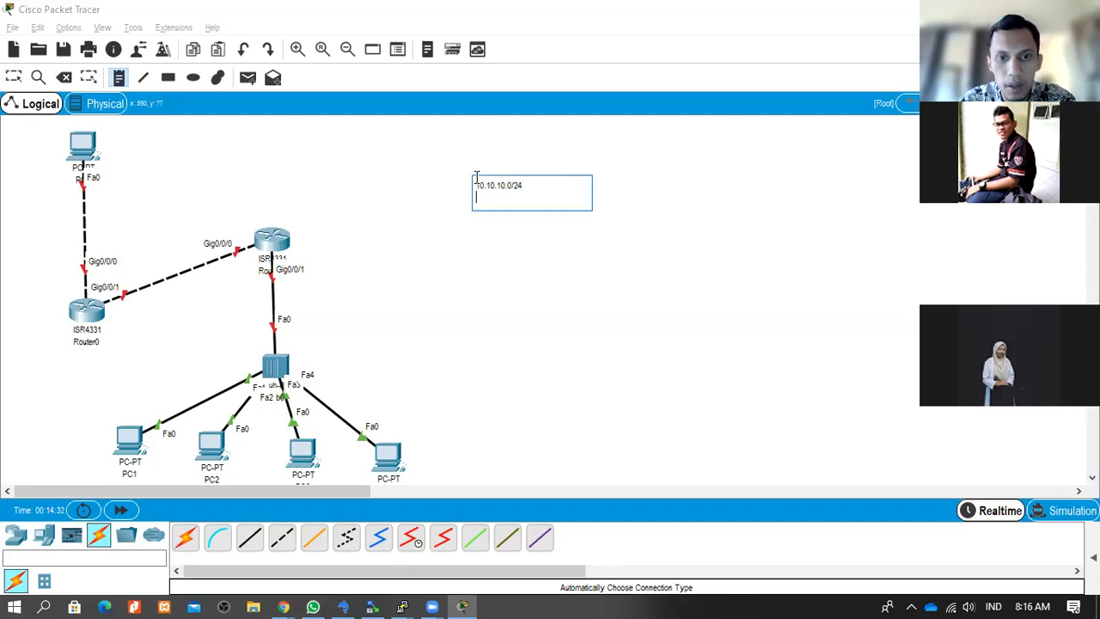
key(Return)
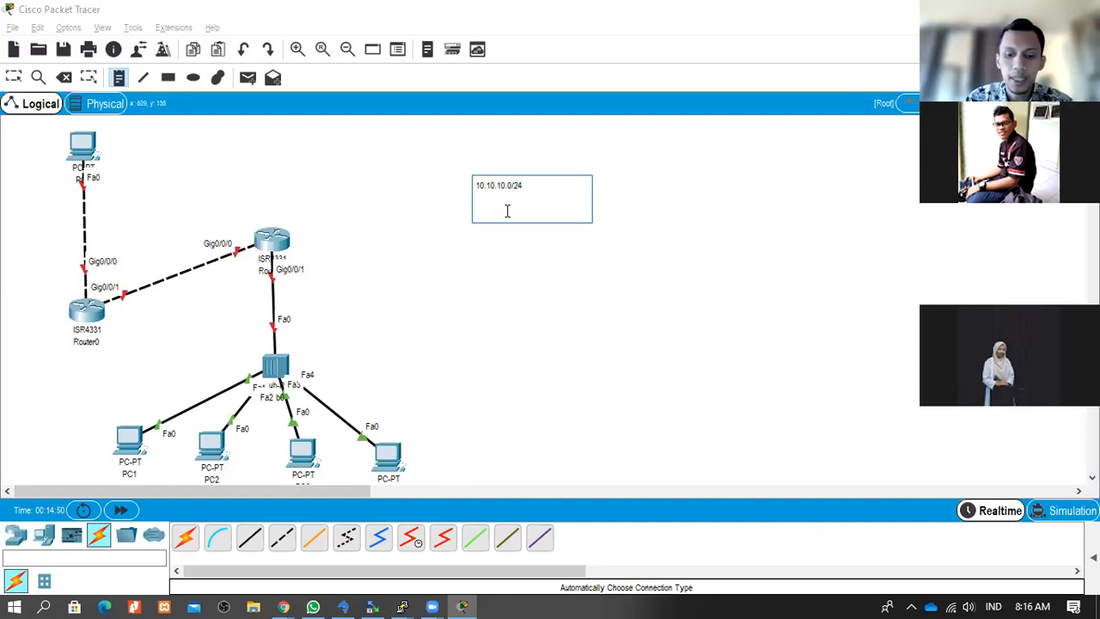
- List the three network segments as I, II and III on separate lines of the note
key(Return)
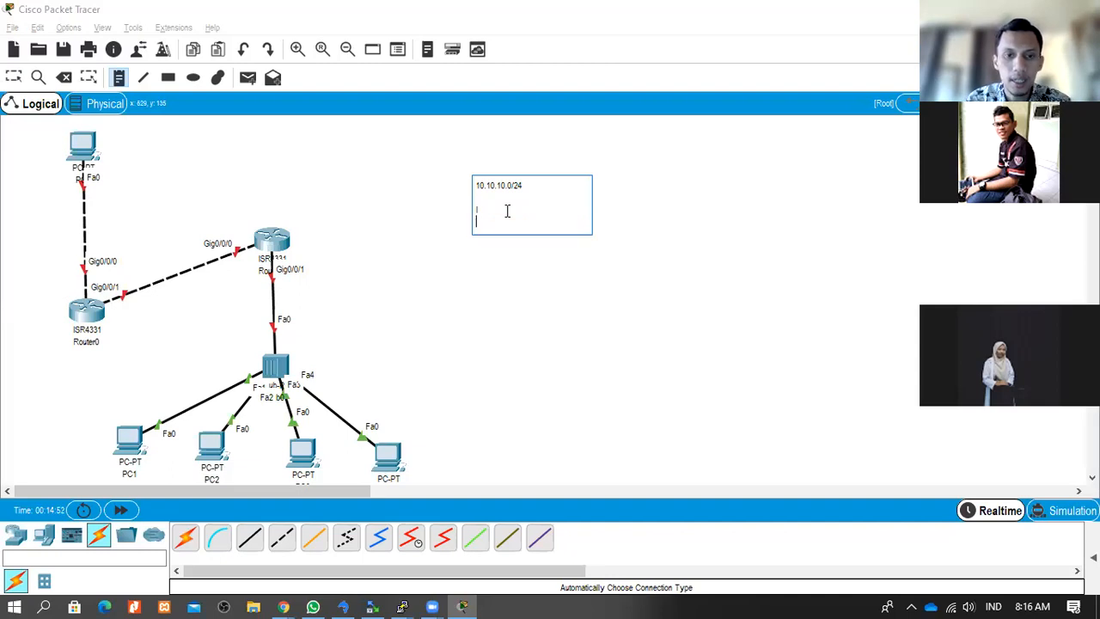
text(I I)
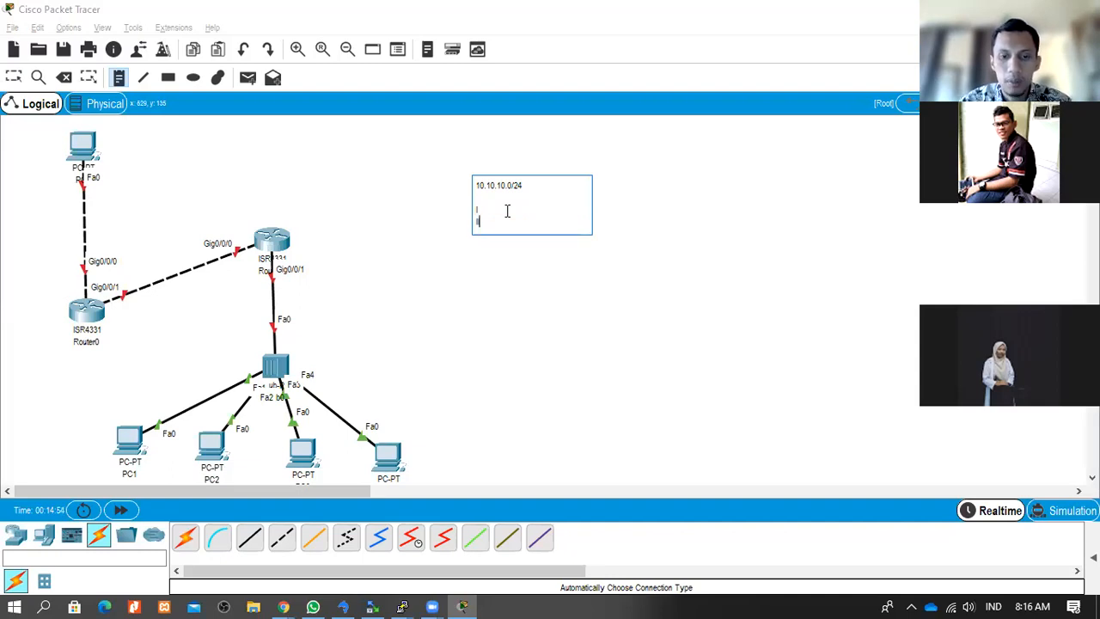
click(507, 210)
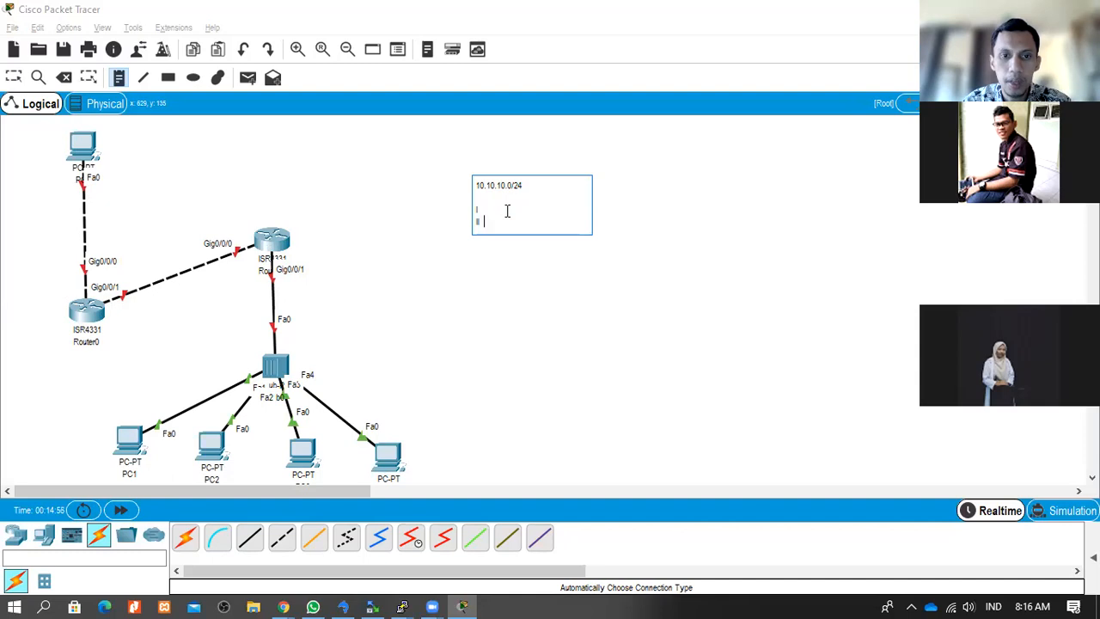
key(Return)
text(I)
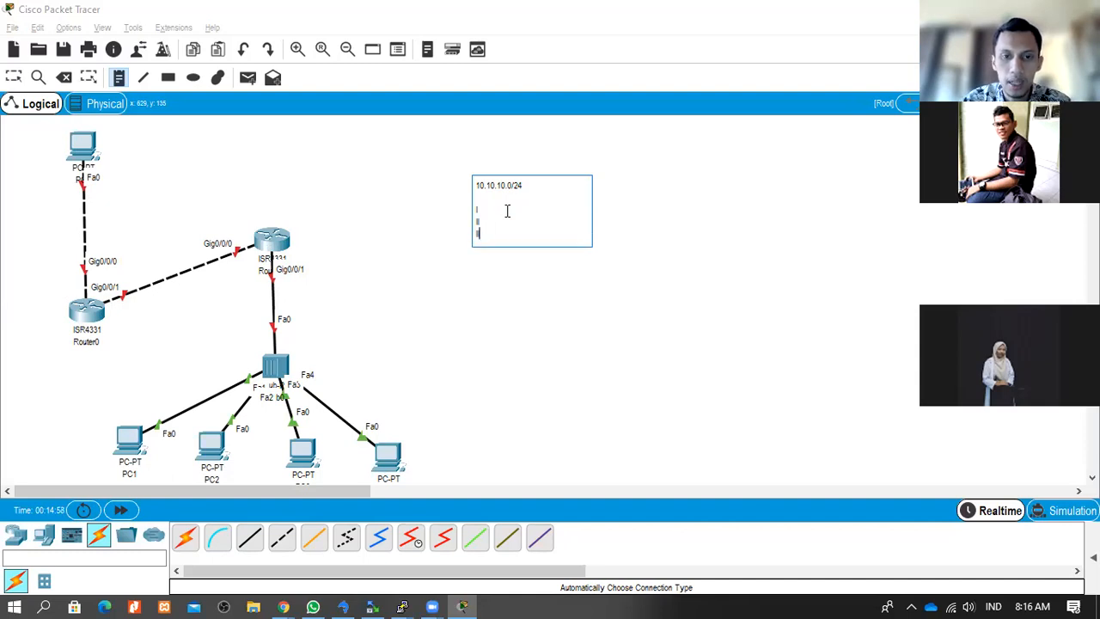
- Add the required host counts to the note: (2) for I, (2) for II and (5) for III
key(Up)
key(Up)
key(Down)
key(Down)
key(Up)
key(Up)
key(Up)
key(Down)
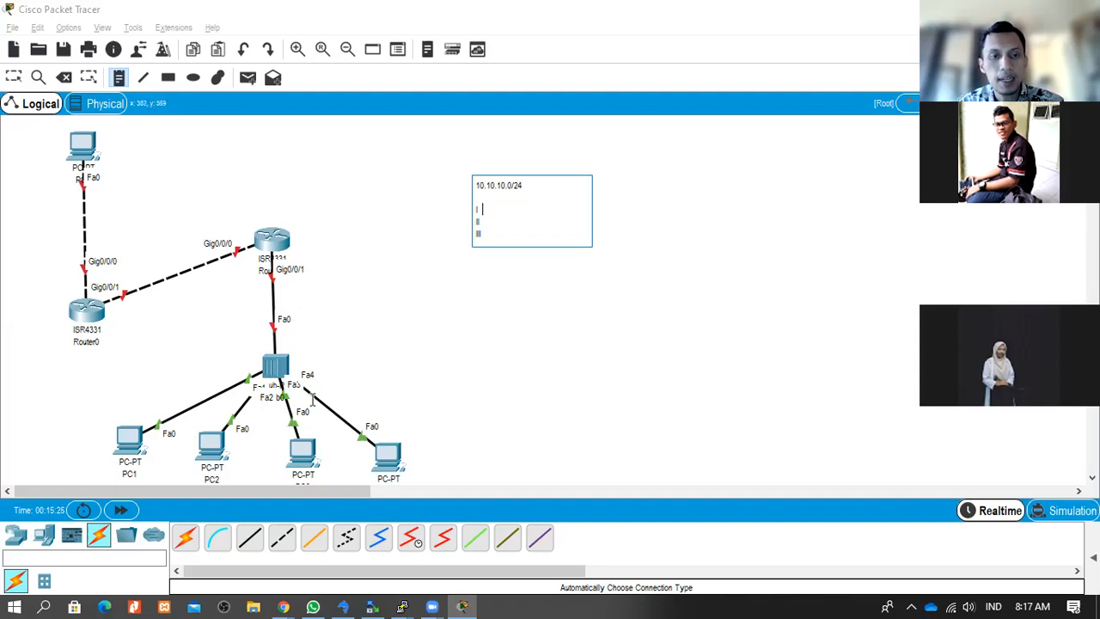
text(()
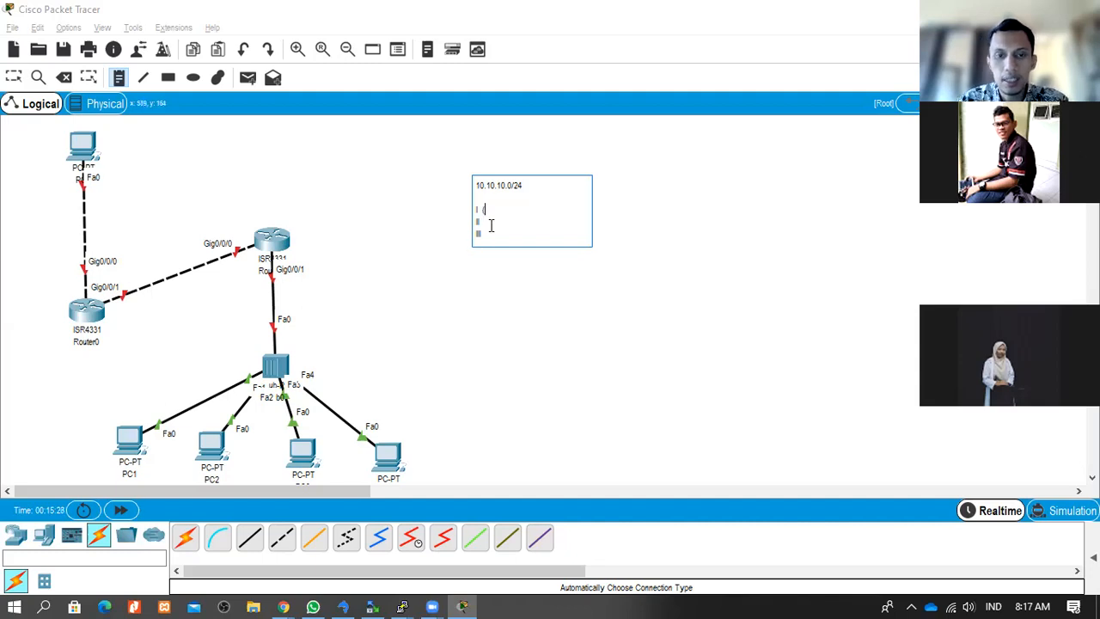
text(2))
key(Down)
text((2) )
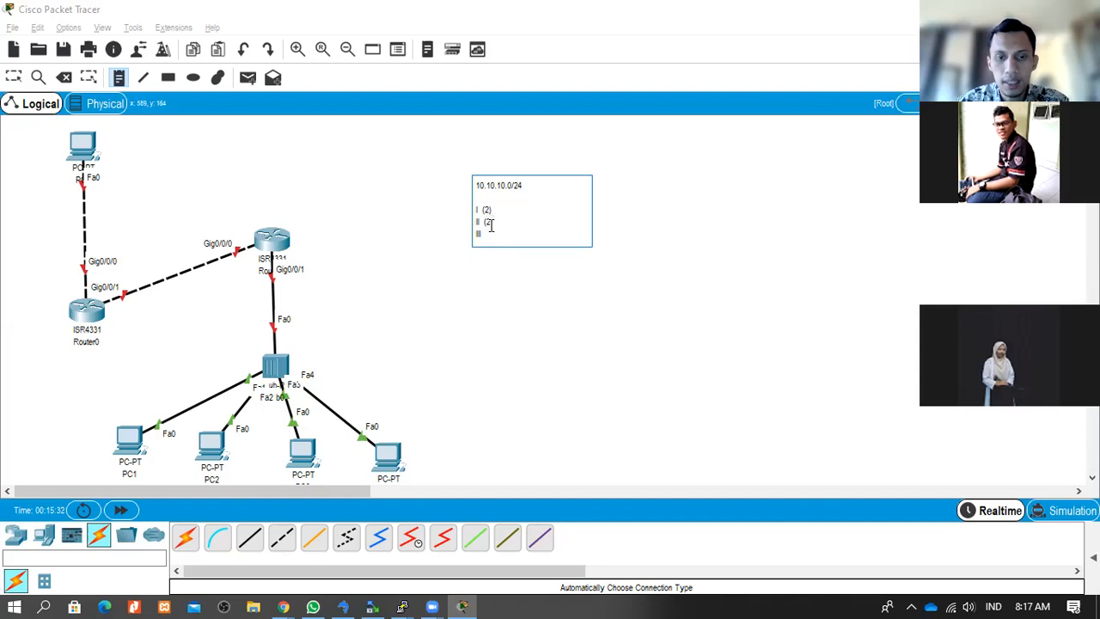
text((5))
- Adjust the spacing in rows I and II of the note so their host counts line up with row III
key(Up)
key(Up)
key(Down)
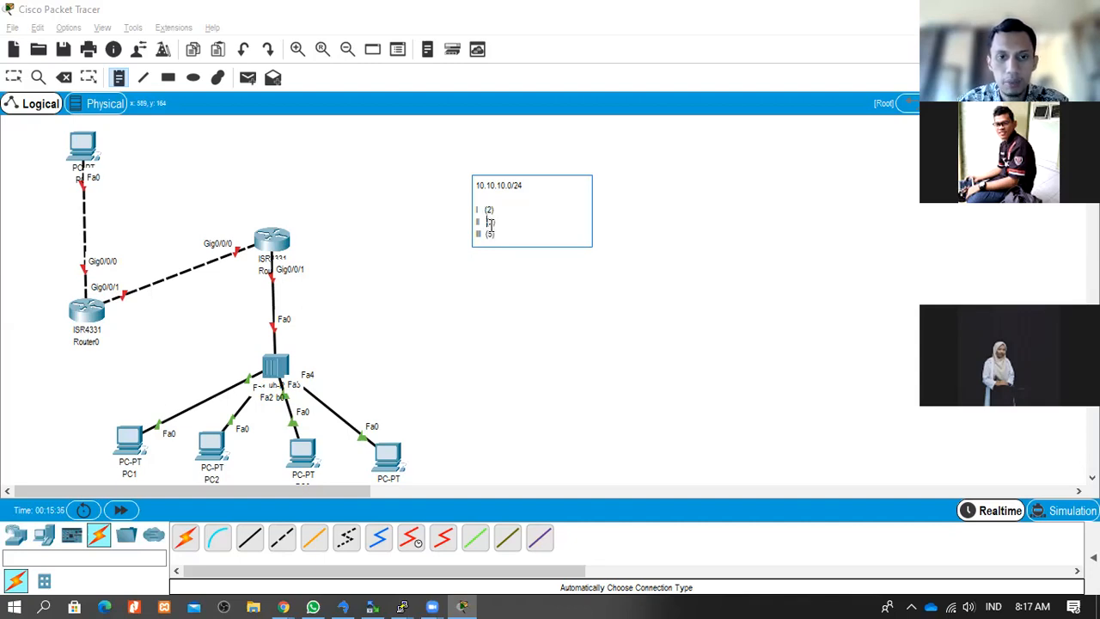
key(BackSpace)
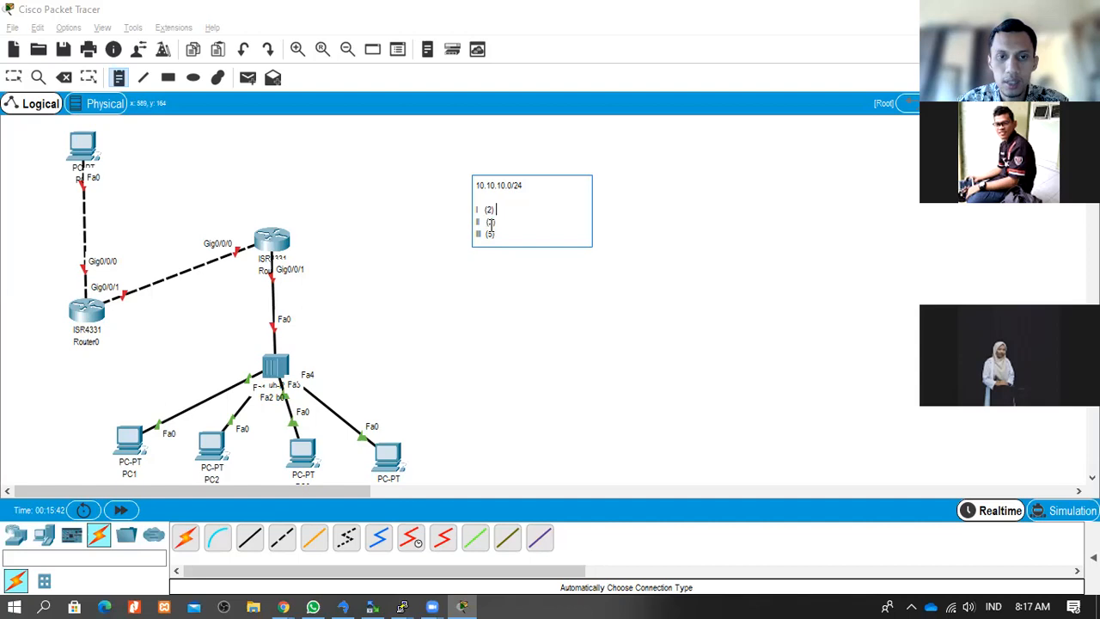
- Fill in row I of the note with the subnet 10.10.10.0/30 and the host range (1-2)
key(Down)
key(Down)
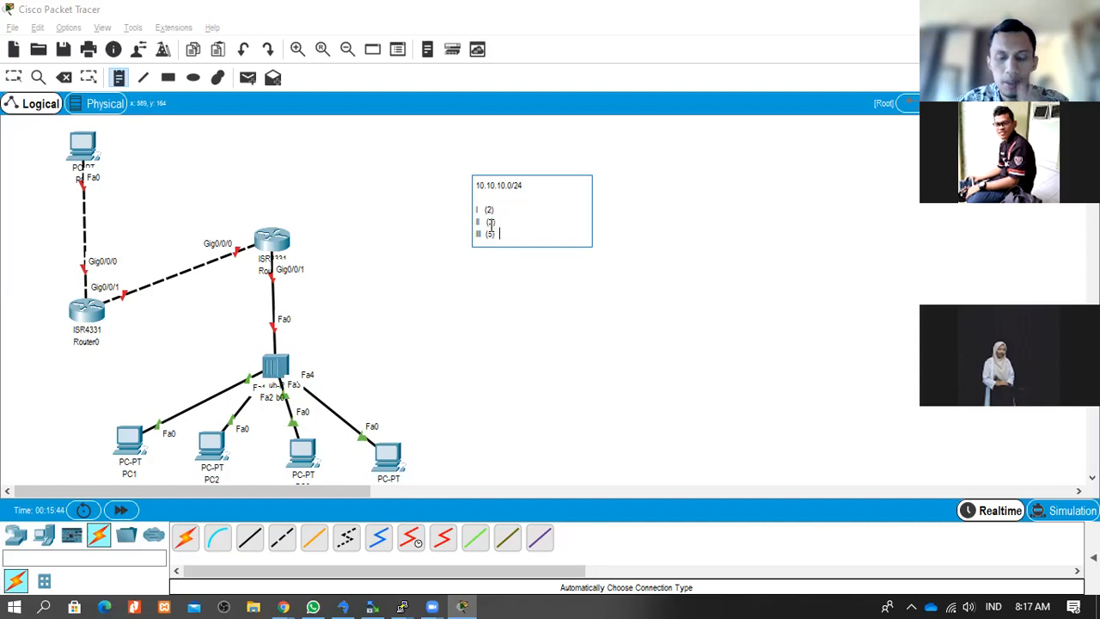
key(Up)
key(Up)
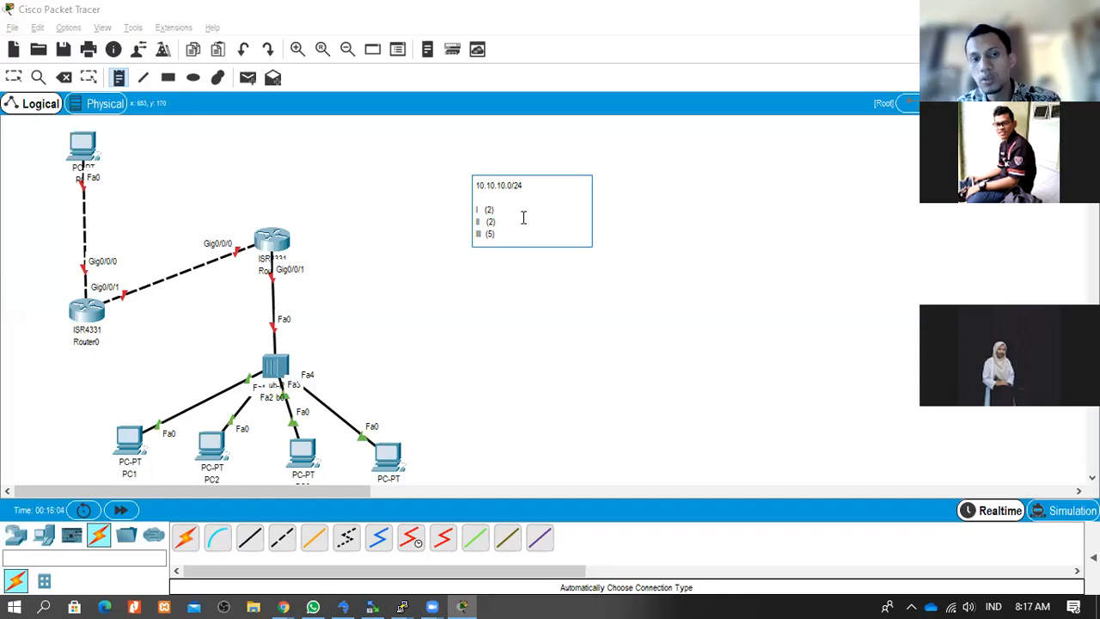
text(10.10.)
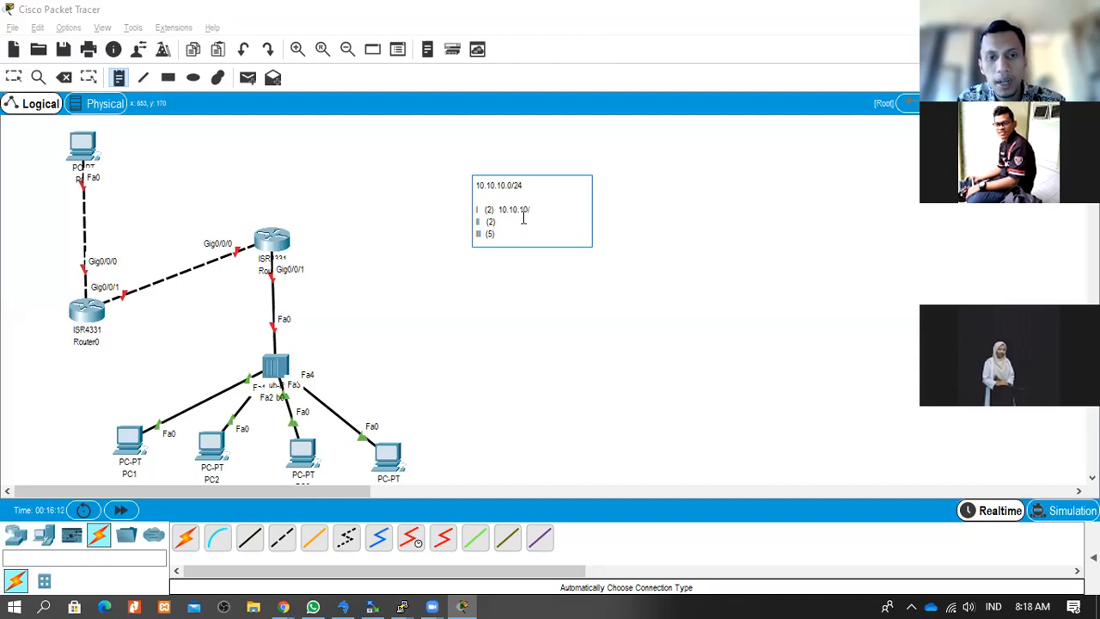
text(10.0/)
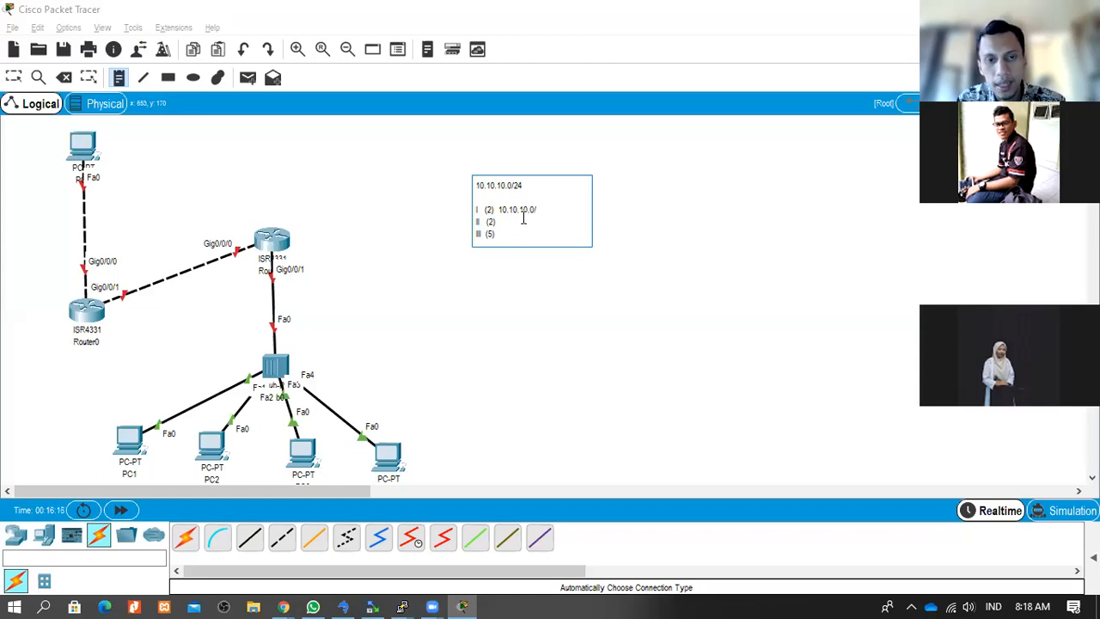
text(30)
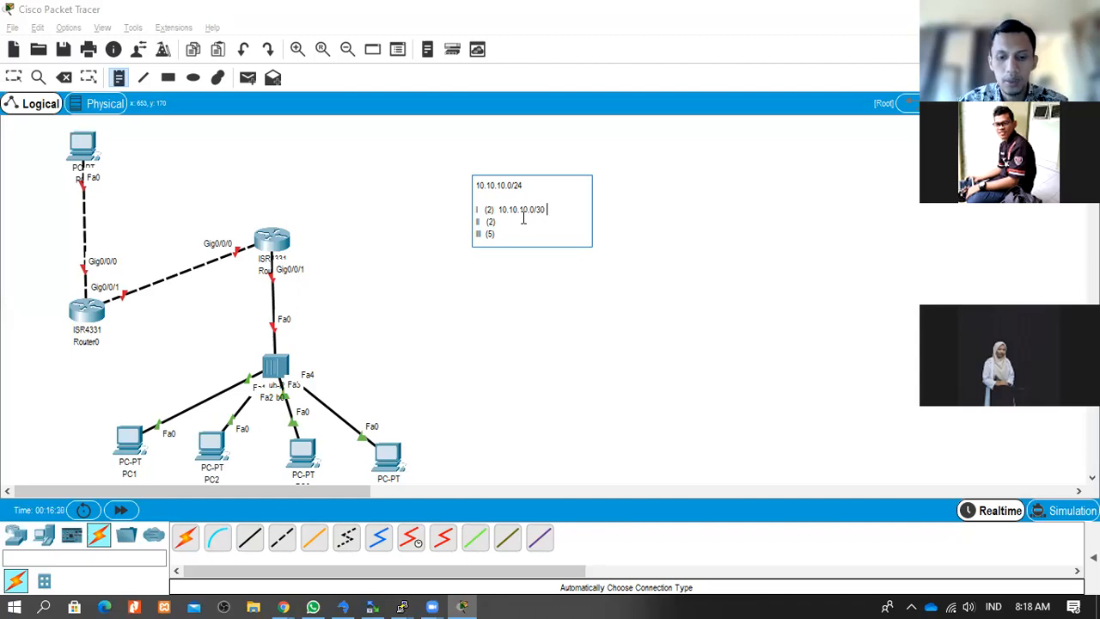
text(()
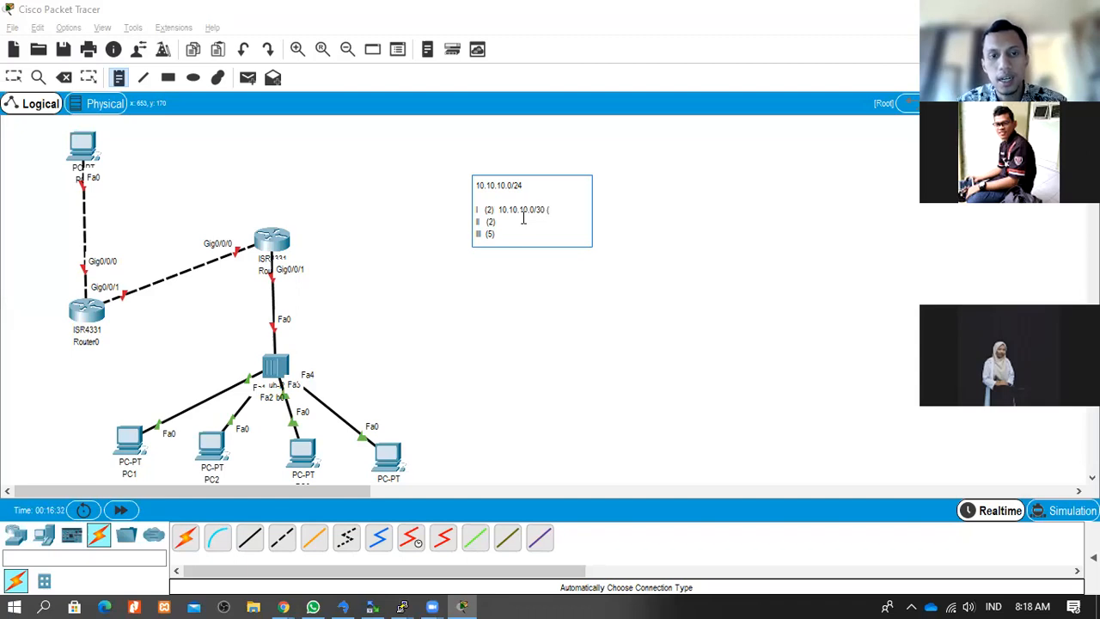
text(1)
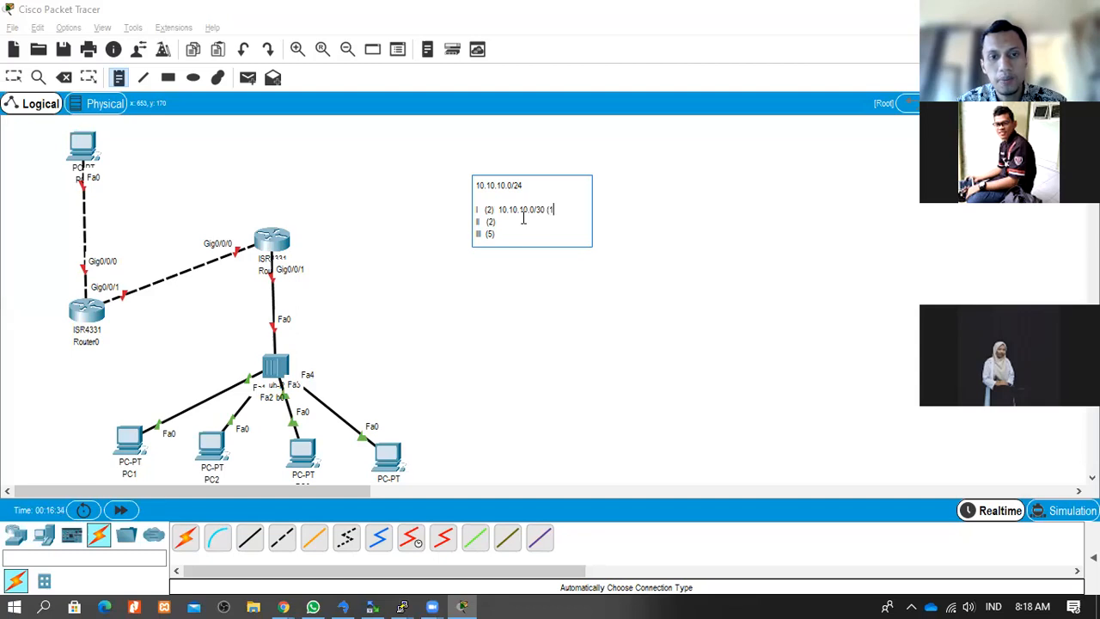
text(-2))
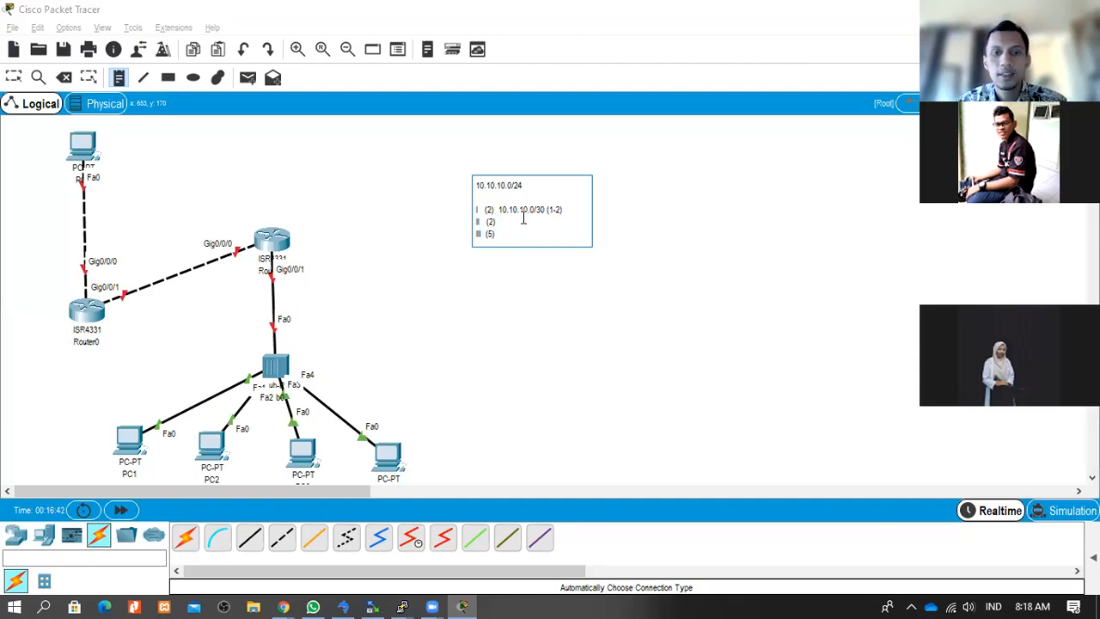
- Add spacing before the host counts in rows I and III of the note to line them up with row II
key(Left)
key(Up)
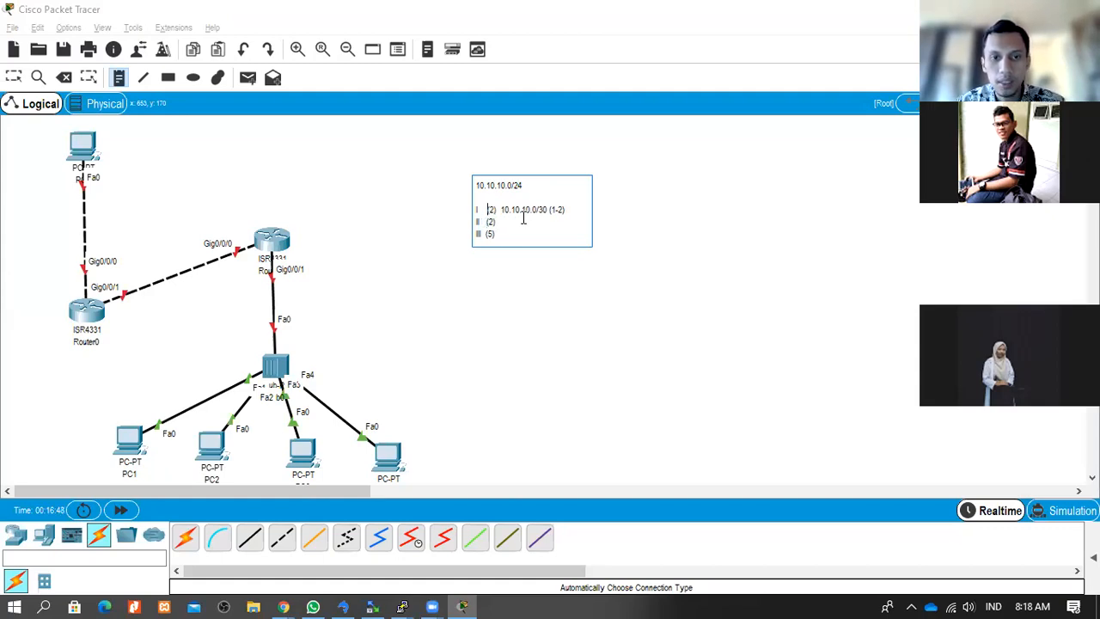
key(Down)
key(Down)
key(Up)
key(Up)
- Fill in row II of the note with the subnet 10.10.10.4/30 and the host range (5-6)
key(Down)
key(Right)
key(Right)
key(Right)
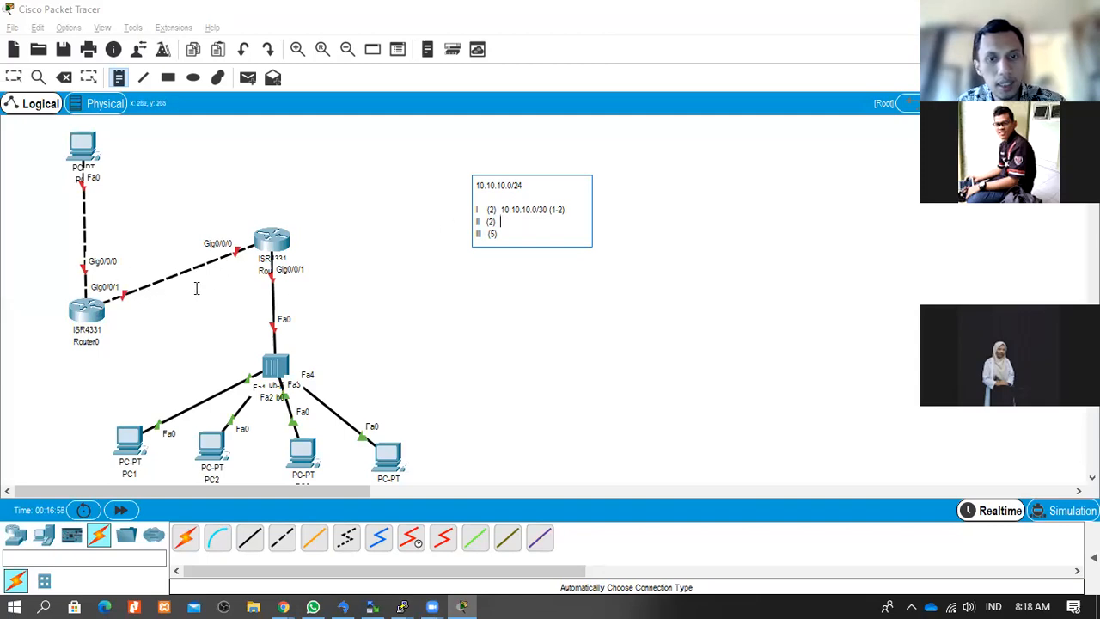
text(10.10.)
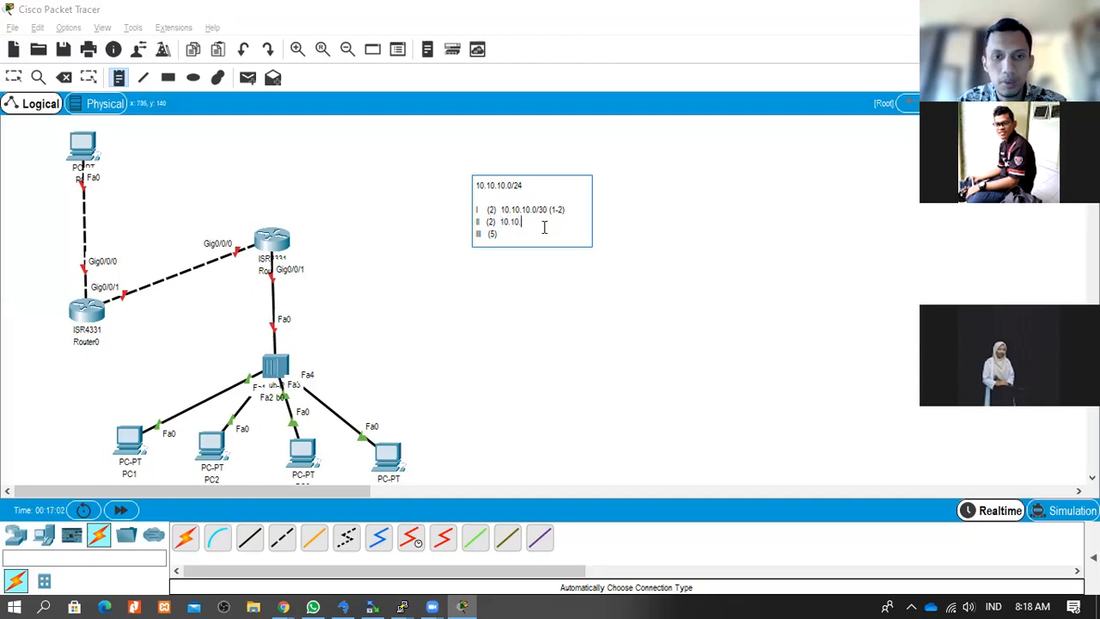
text(10.)
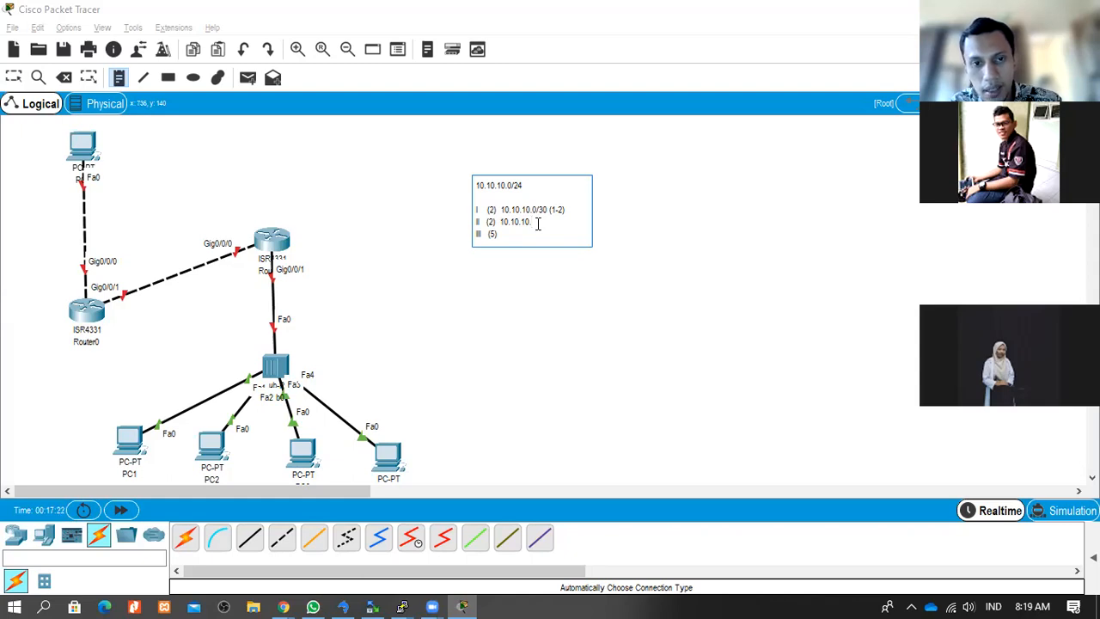
text(4/30)
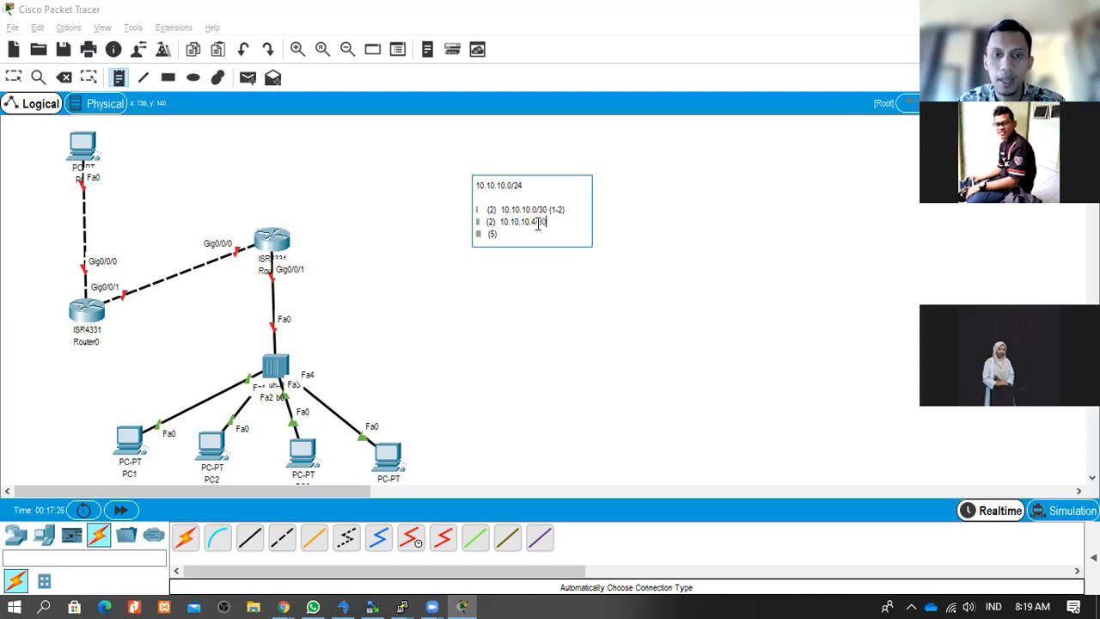
text( ()
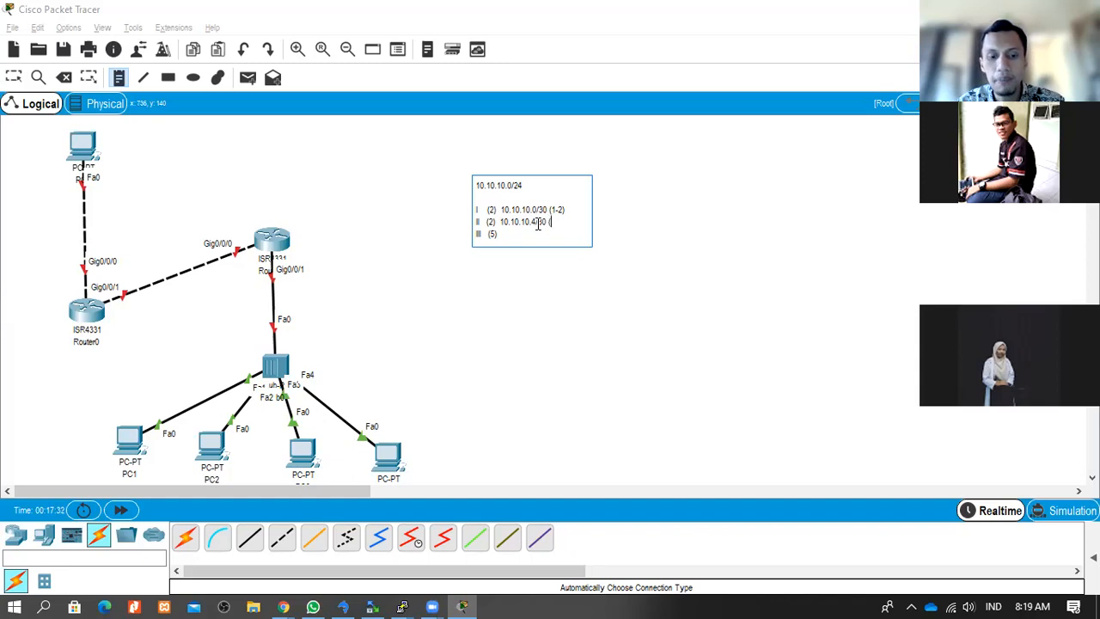
text(5-6)
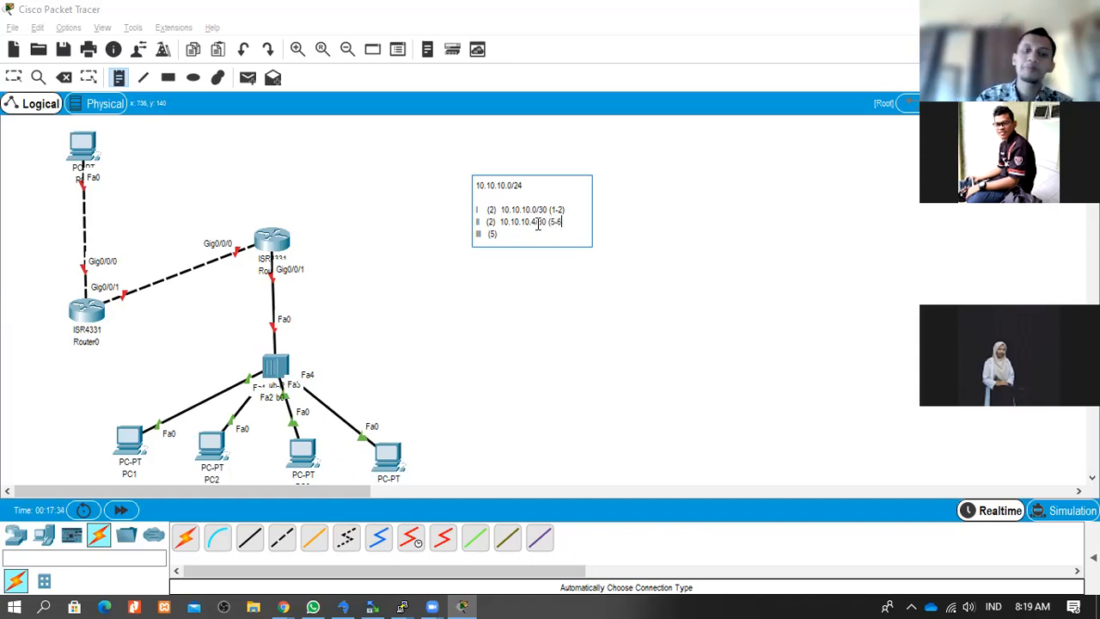
text())
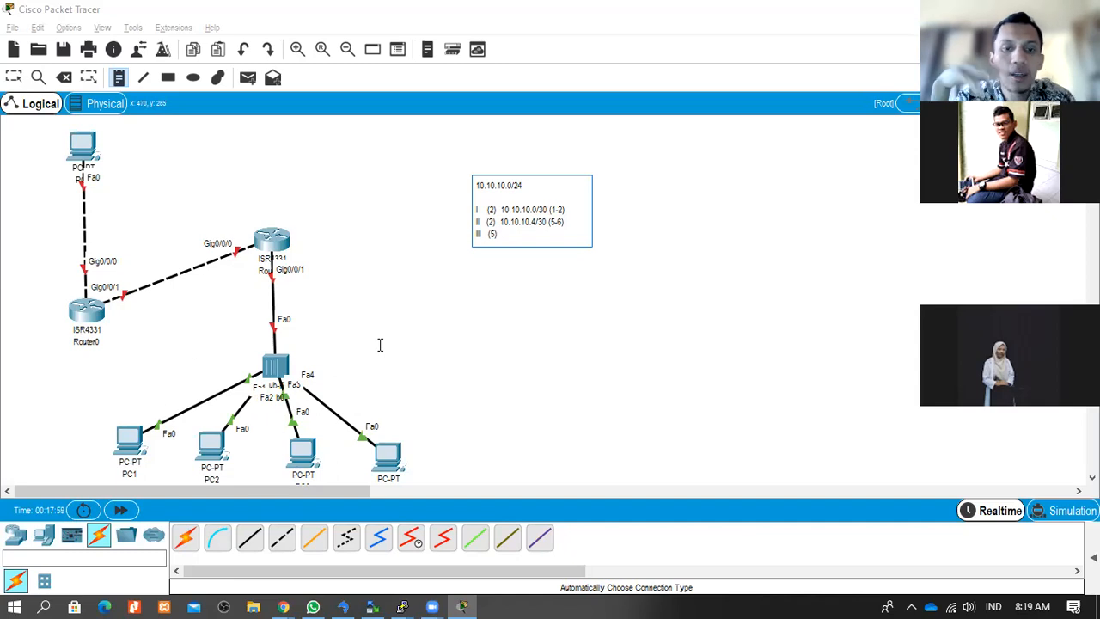
- Fill in row III of the note with the subnet 10.10.10.0/29 and the host range (1-6)
text(10.10.10.0)
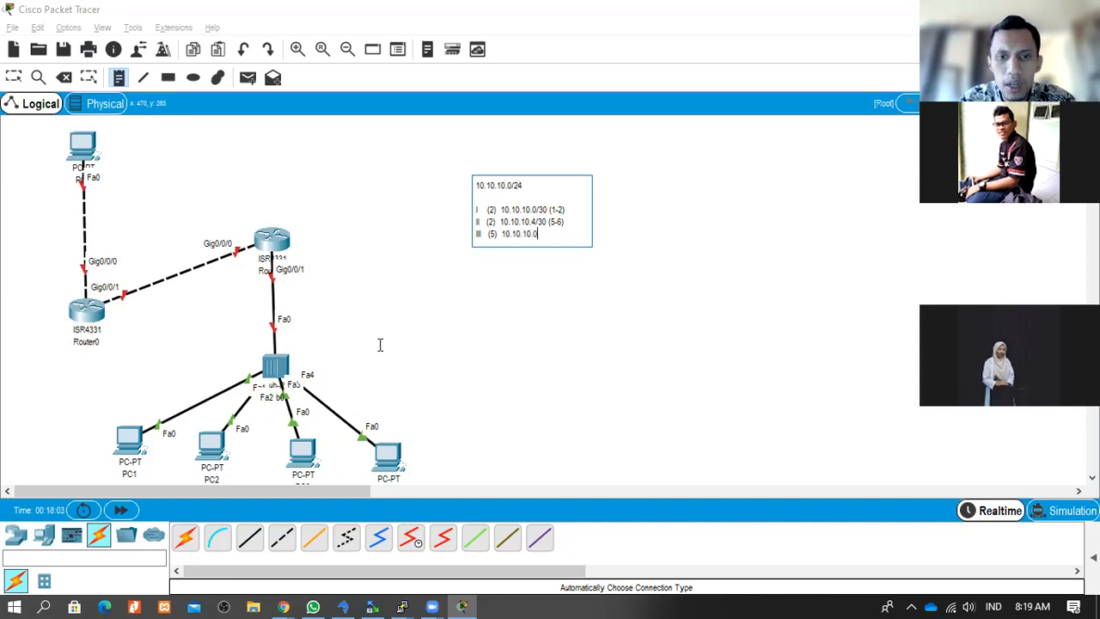
text(/29 (1-)
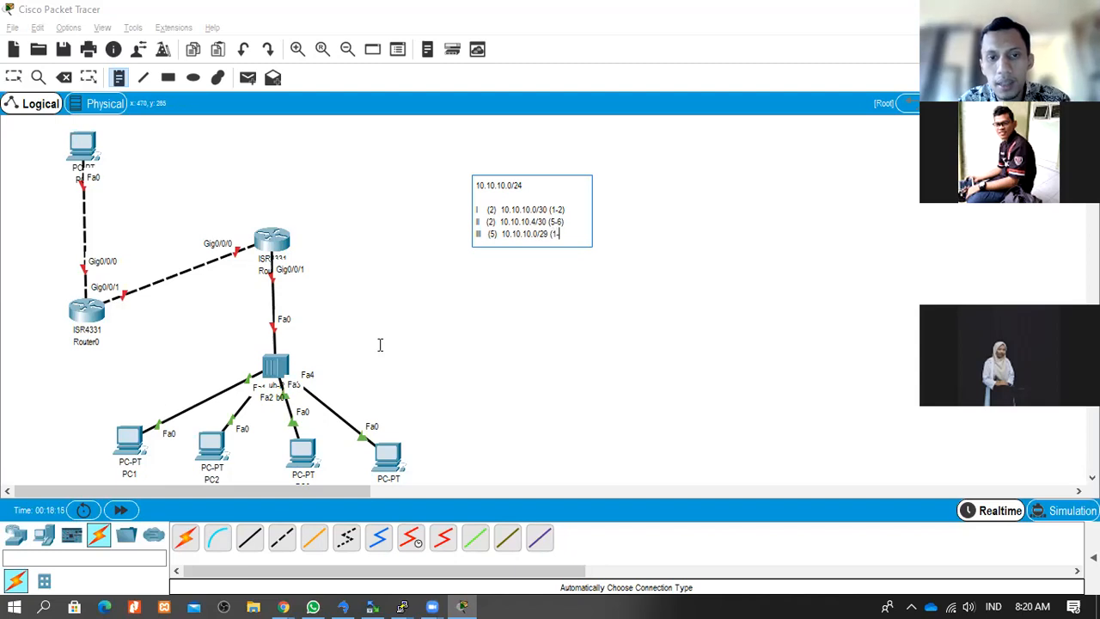
text(7)
text())
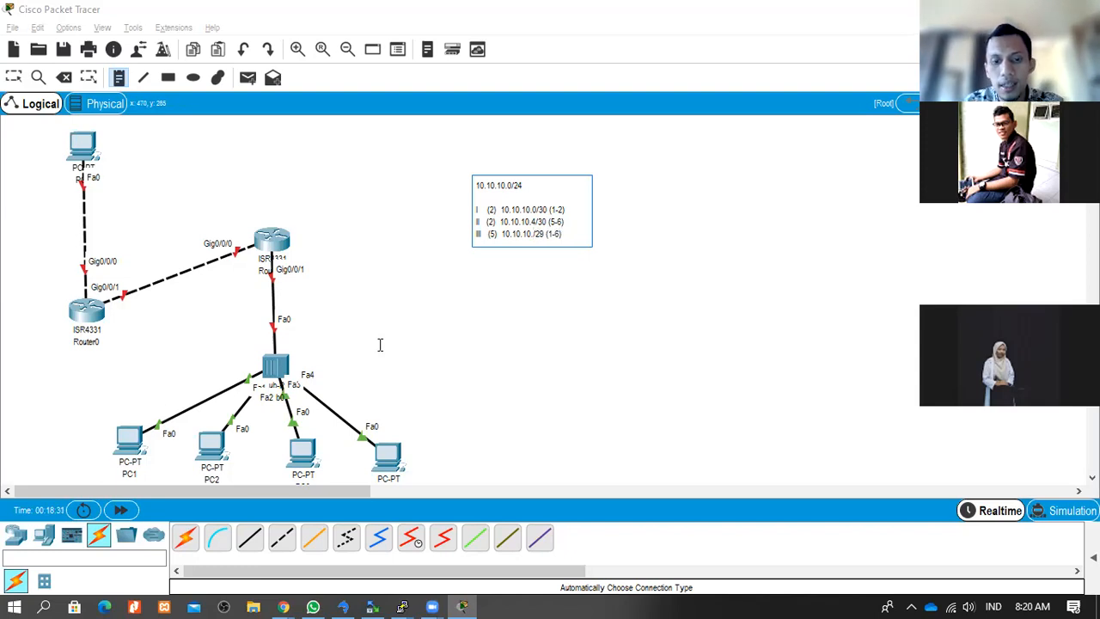
- Change row III to the subnet 10.10.10.8/29 with the host range (9-14), and finish the note
text(8)
key(Right)
key(Right)
key(Right)
key(Right)
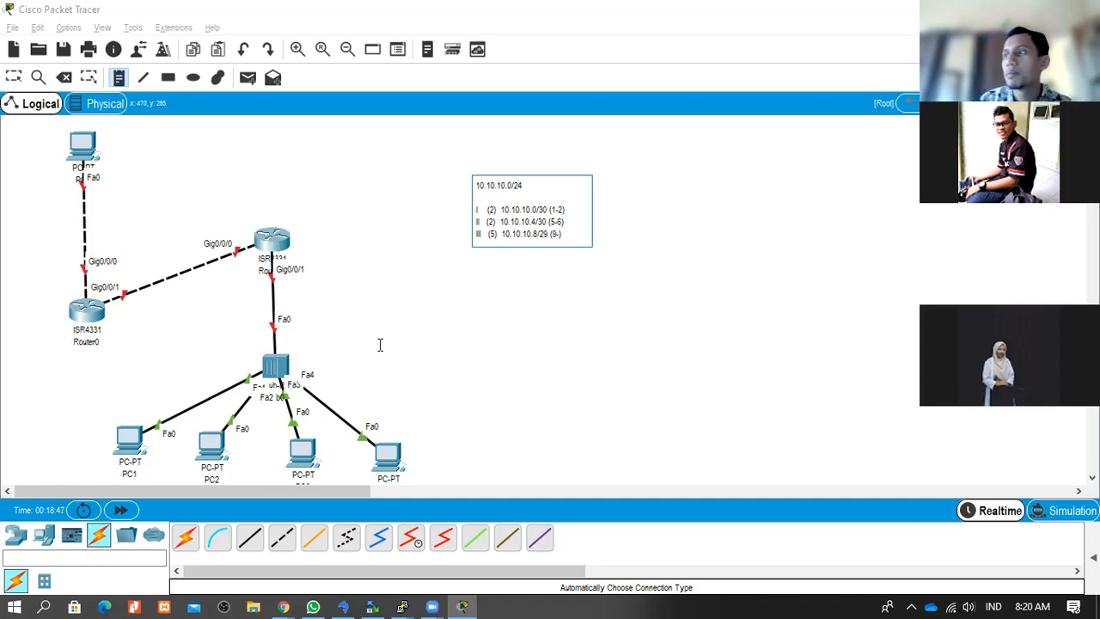
key(BackSpace)
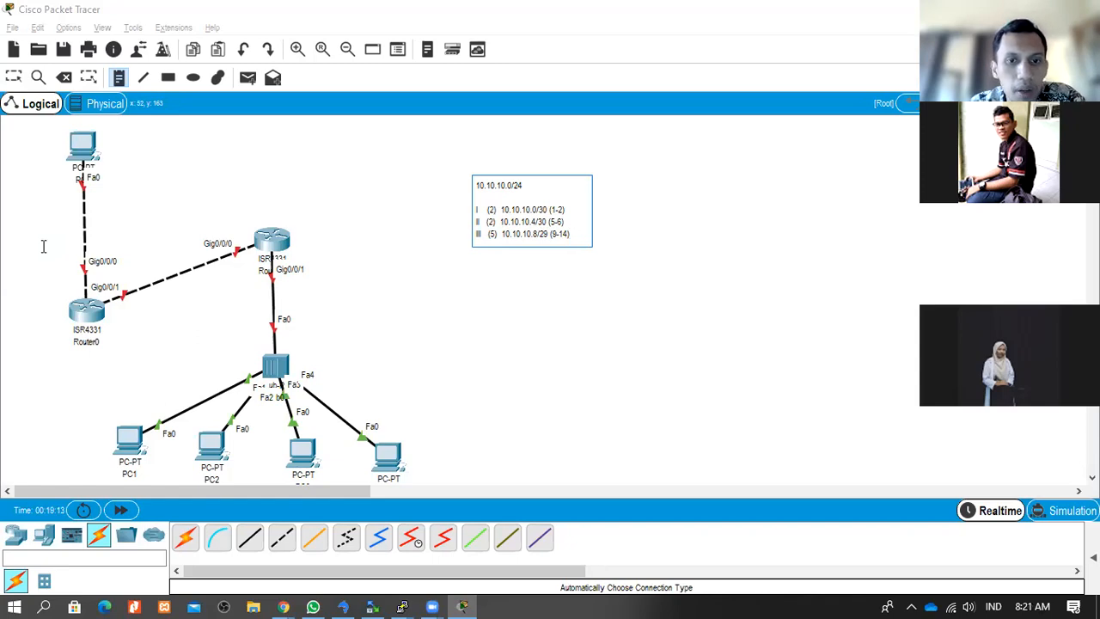
click(326, 126)
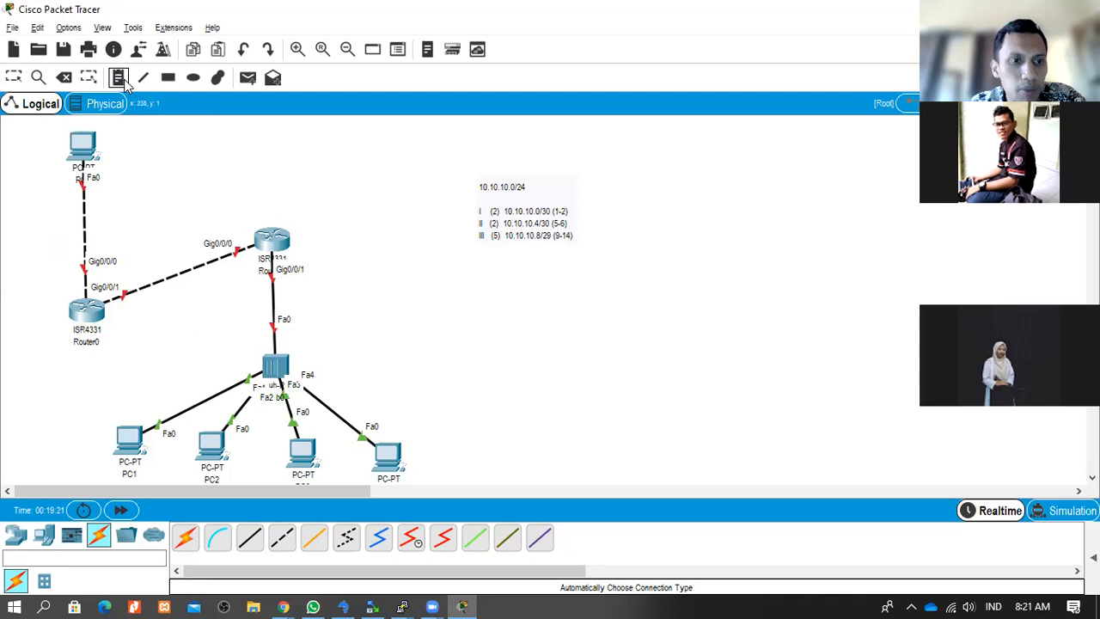
- Label the link between the upper PC and Router0 with a note reading 1, 10.10.10.0/30 and 2 on three lines
click(109, 204)
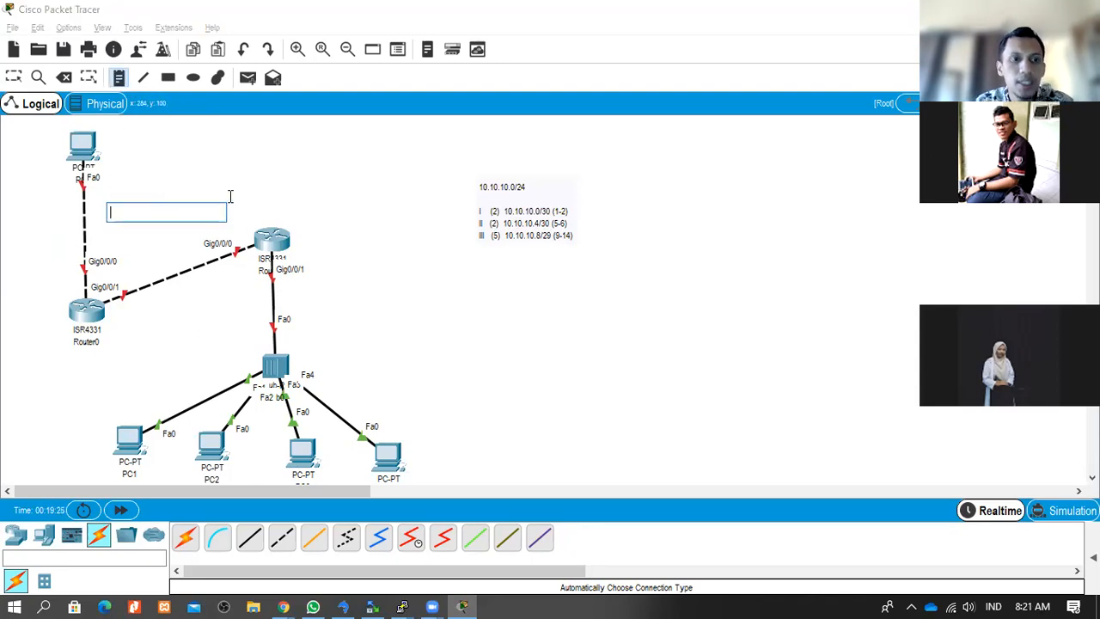
text(10.10.10.0/30)
key(Left)
key(Left)
key(Left)
key(Left)
key(Left)
key(Left)
key(Left)
key(Left)
key(Left)
key(Left)
key(Return)
key(Up)
text(1)
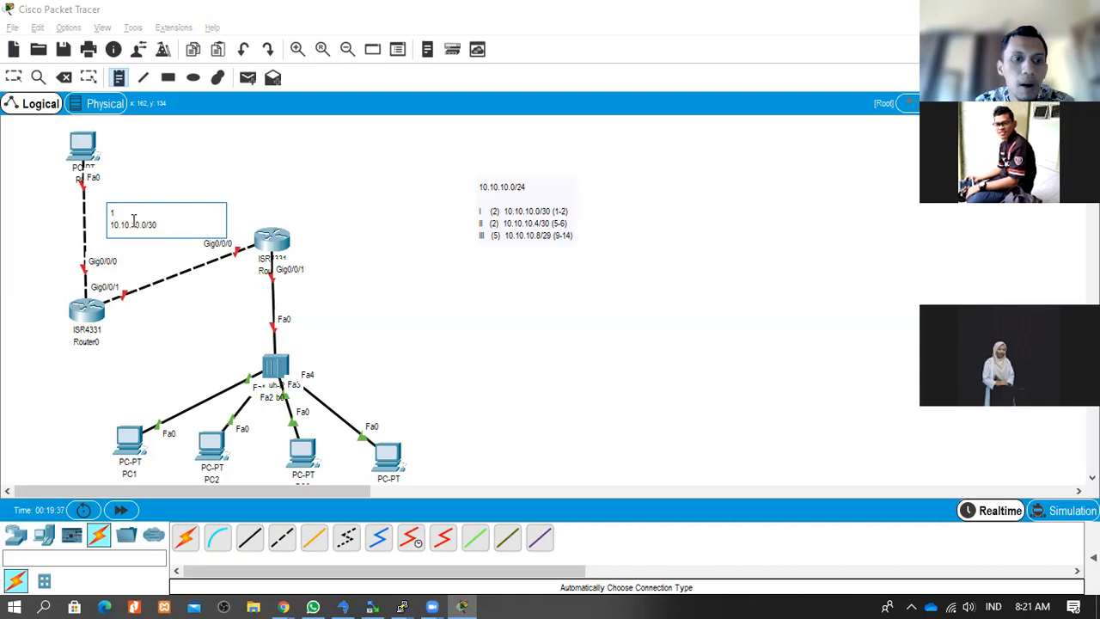
key(Return)
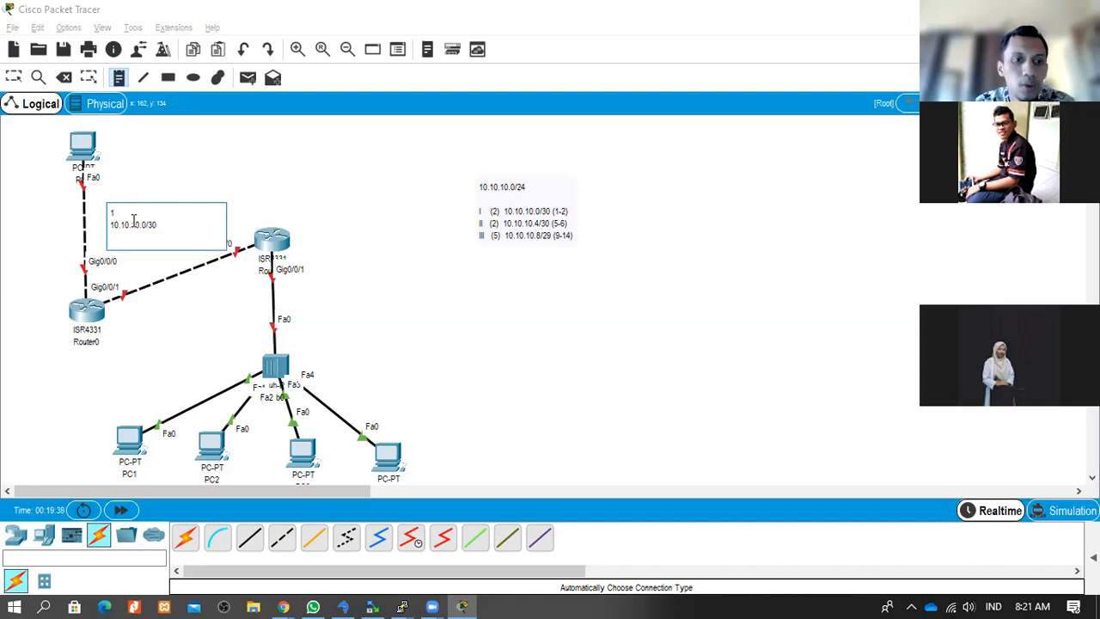
text(2)
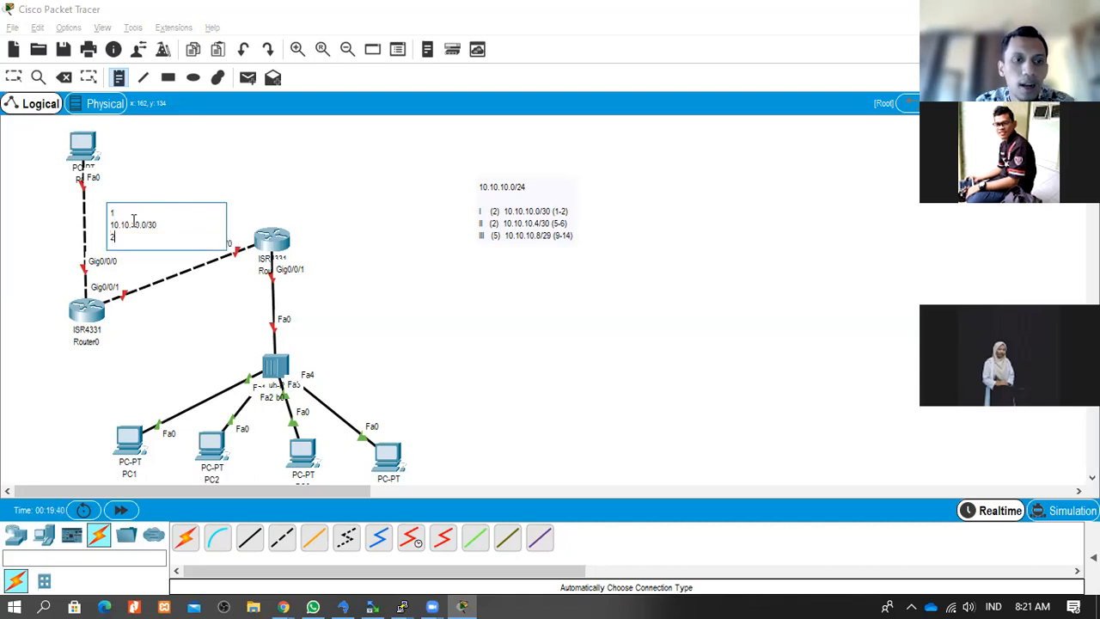
click(607, 339)
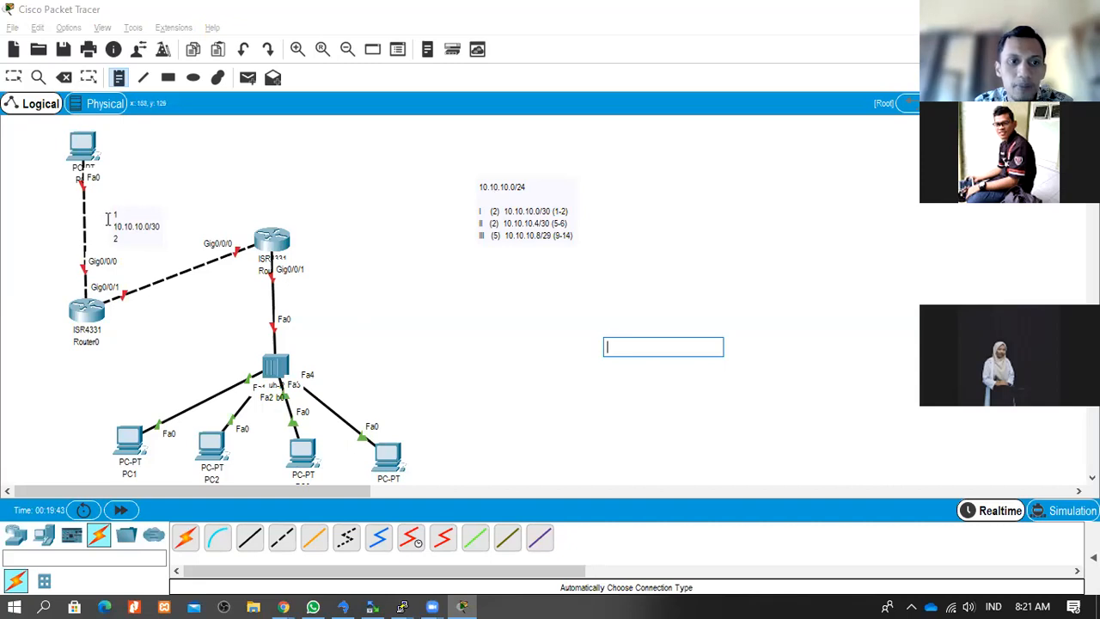
key(Escape)
- Add a note below the link between the two routers reading 10.10.10.4/30 with 5-6 on the second line
click(170, 302)
text(10.1)
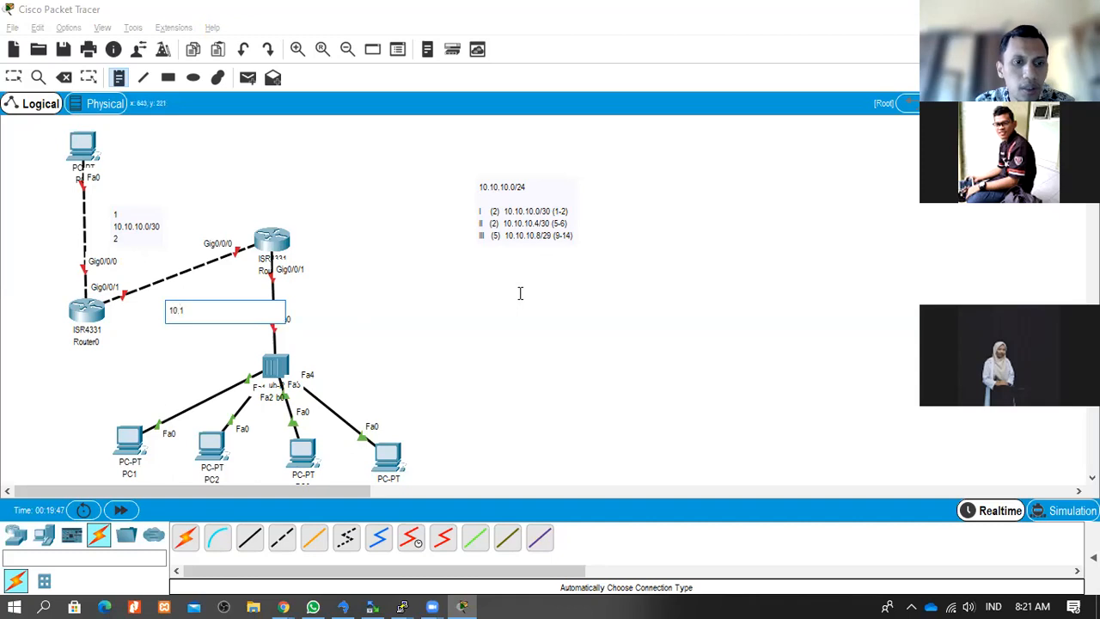
text(0.10.4)
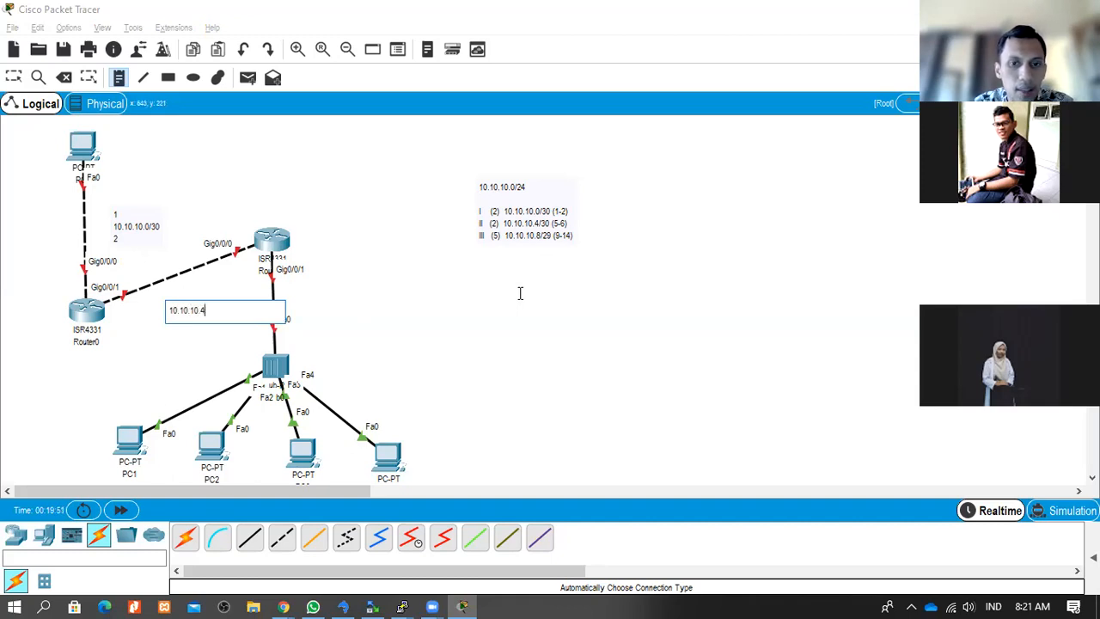
text(/30)
key(Return)
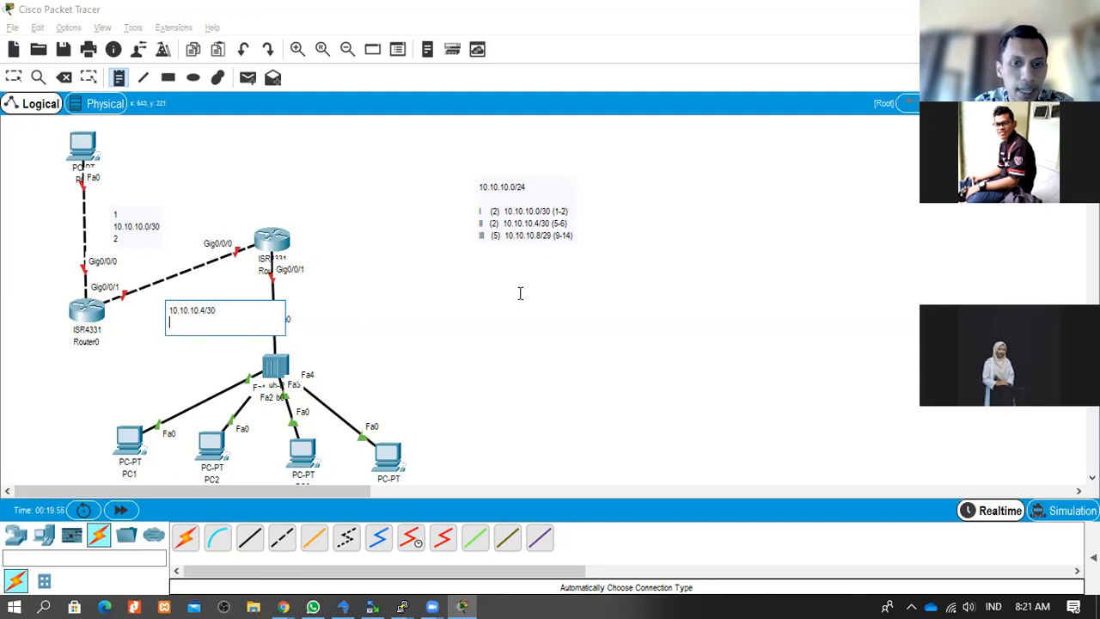
text(5)
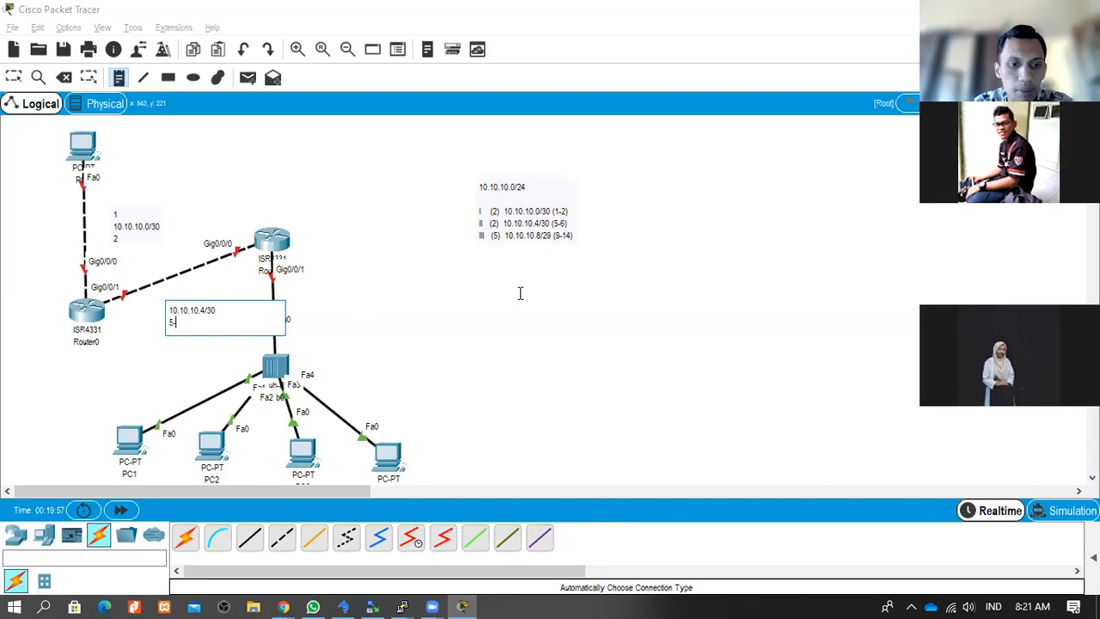
text(-6)
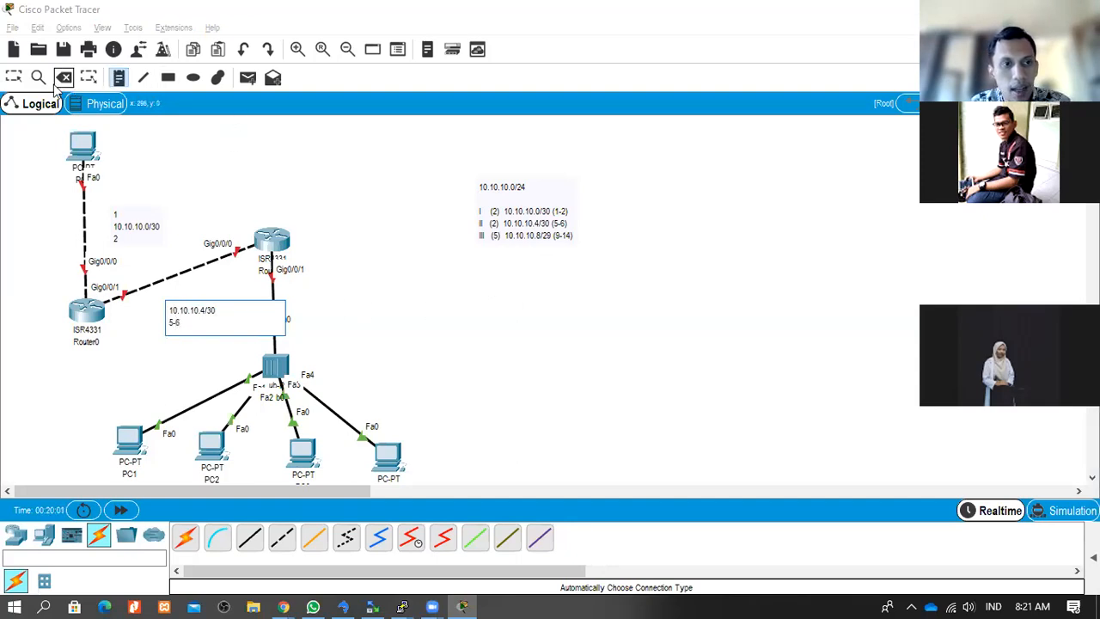
- Move the 10.10.10.4/30 note slightly closer to the link between the routers and deselect it
click(14, 82)
drag(176, 323, 168, 317)
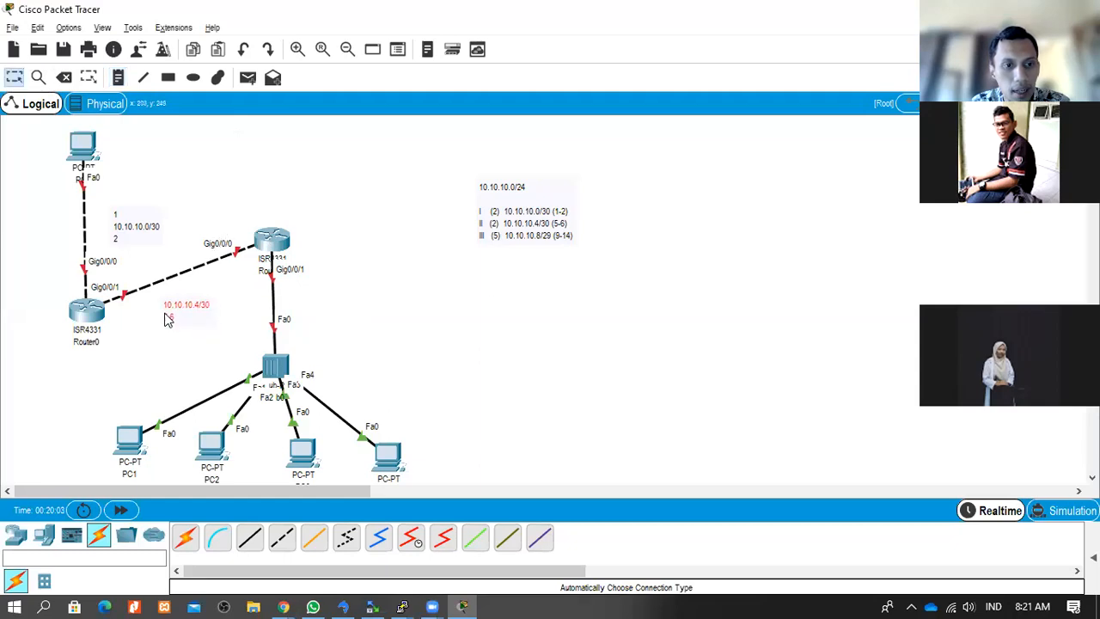
click(409, 312)
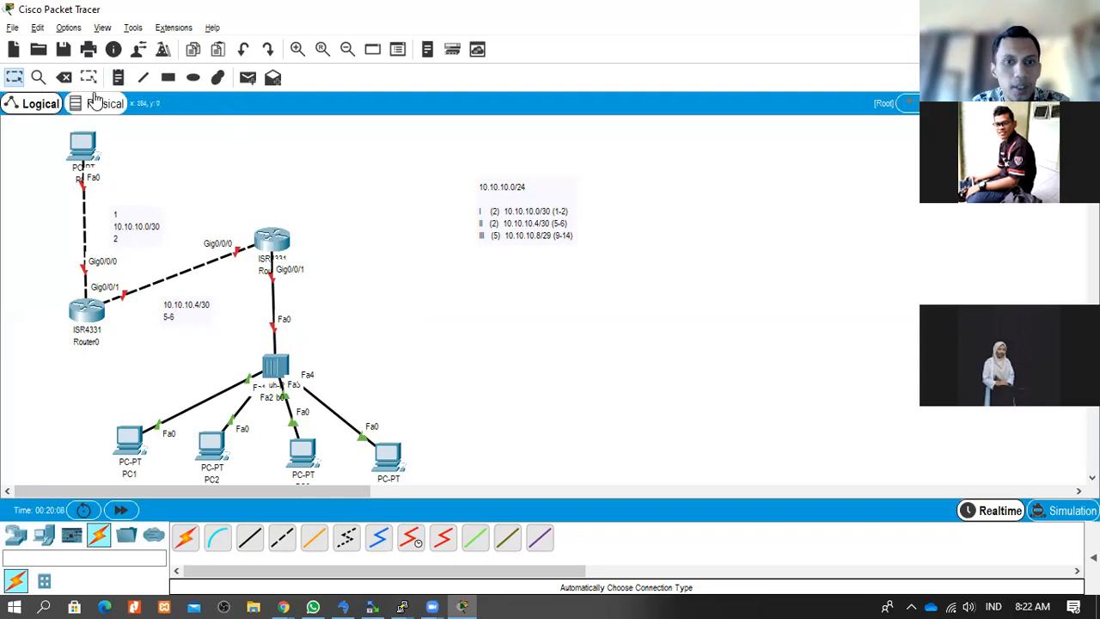
- Add a note beside the link between the second router and the hub reading 10.10.10.8/29
click(119, 77)
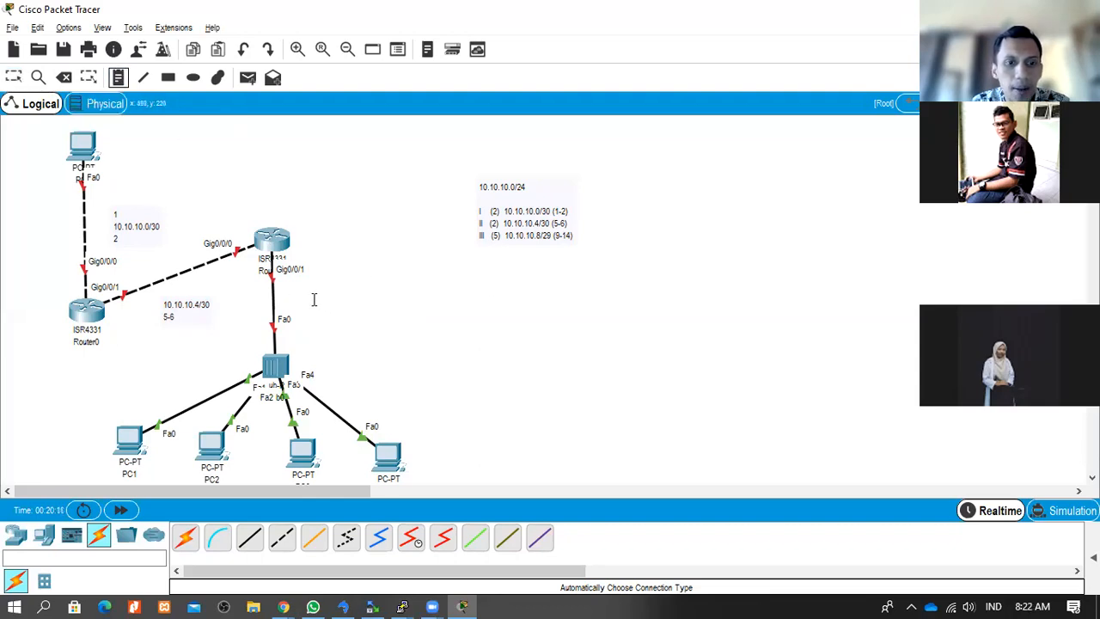
click(313, 303)
text(10.)
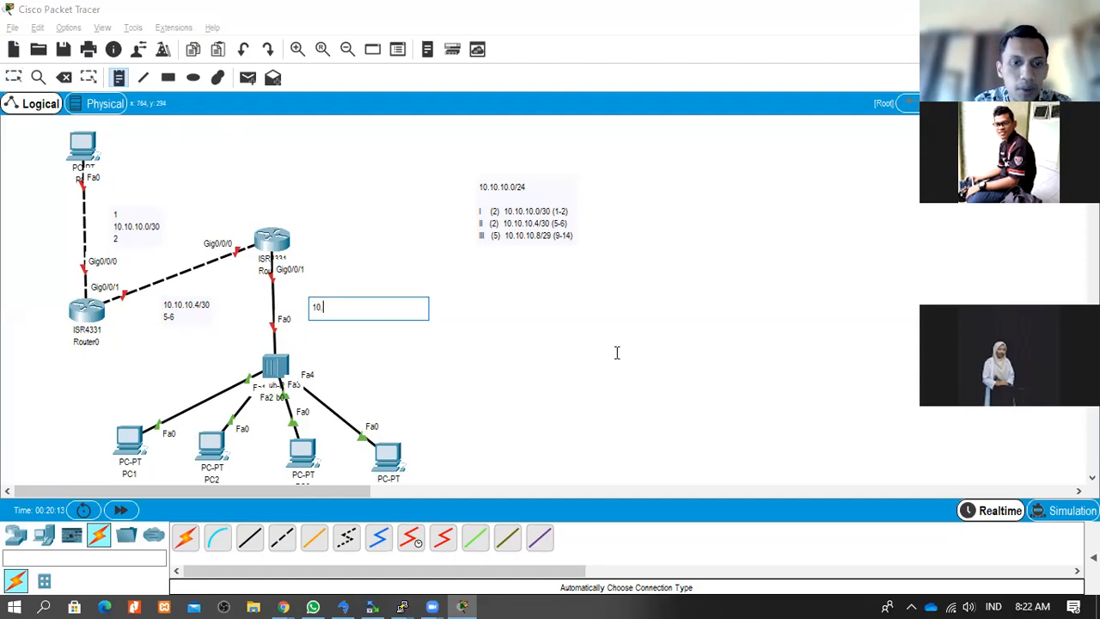
text(10.10.)
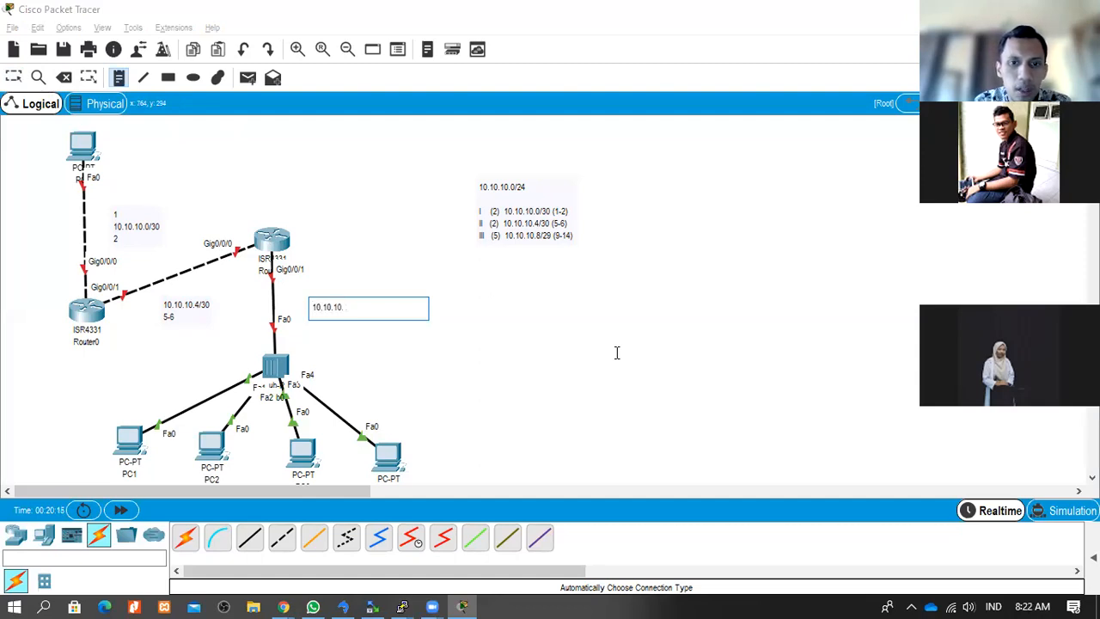
text(8/29)
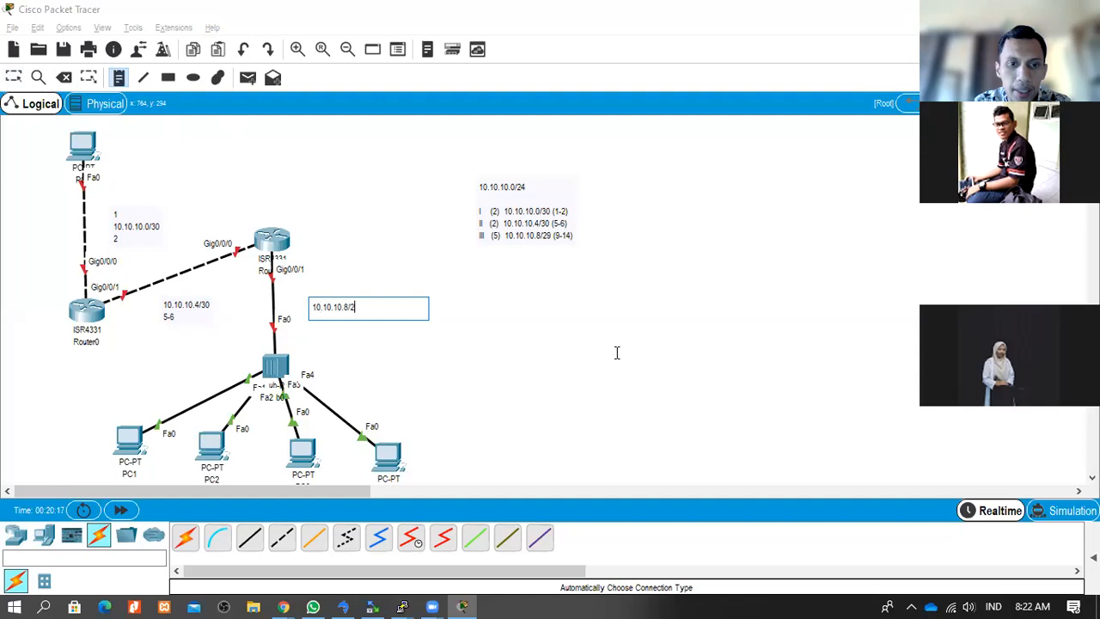
- Add 9 on the line above 10.10.10.8/29 and 10-14 on the line below it, and finish the note
key(Left)
key(Left)
key(Left)
key(Left)
key(Left)
key(Left)
key(Left)
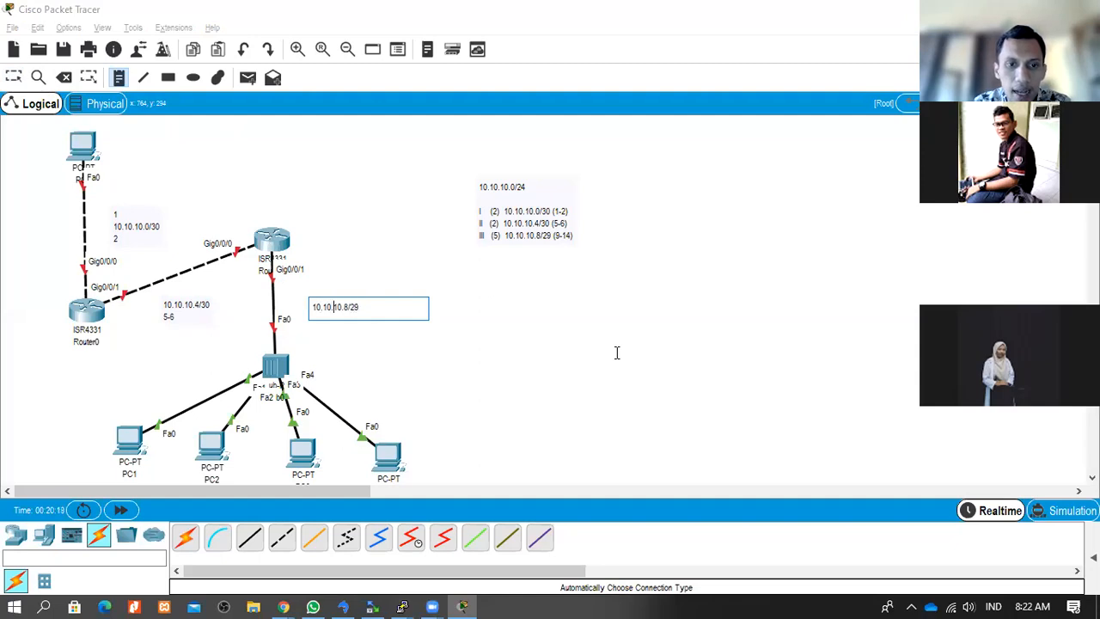
key(Return)
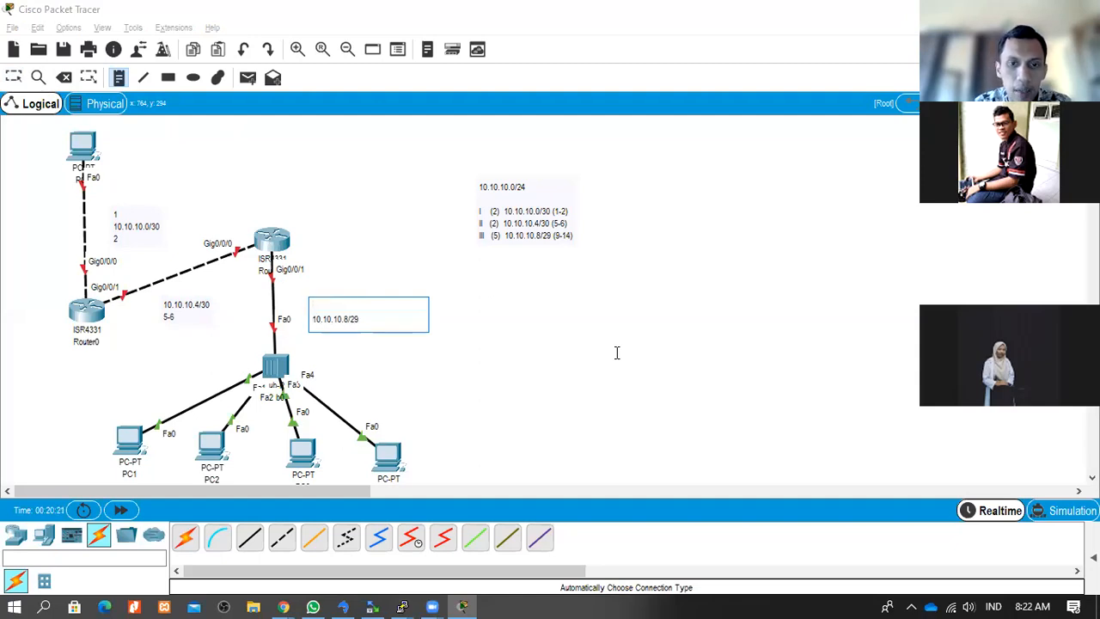
text(9)
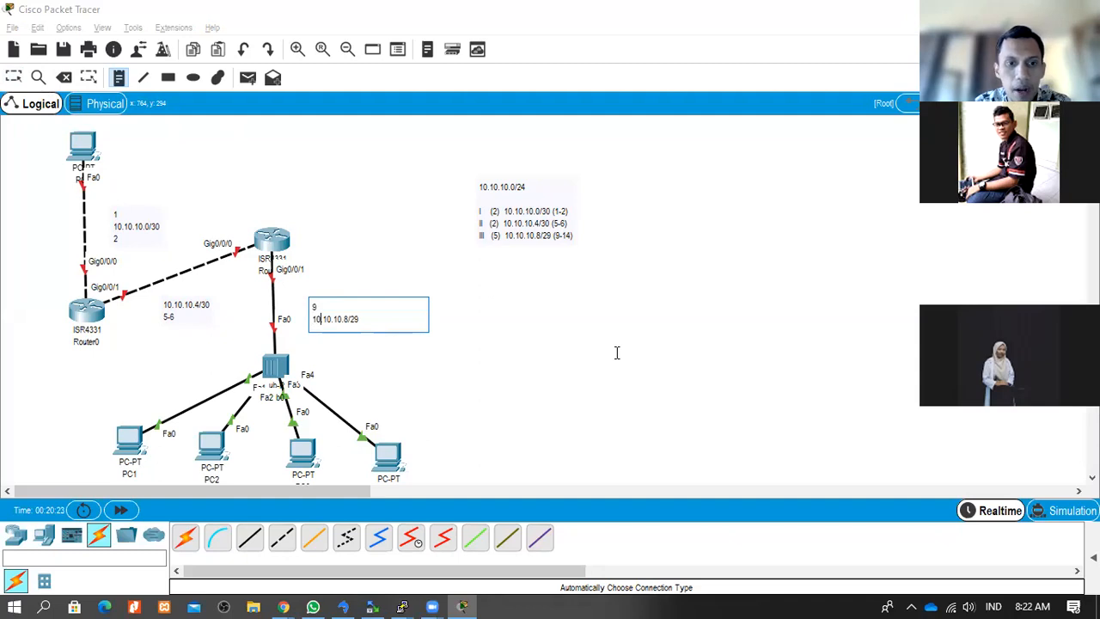
key(Return)
text(10-14)
click(520, 370)
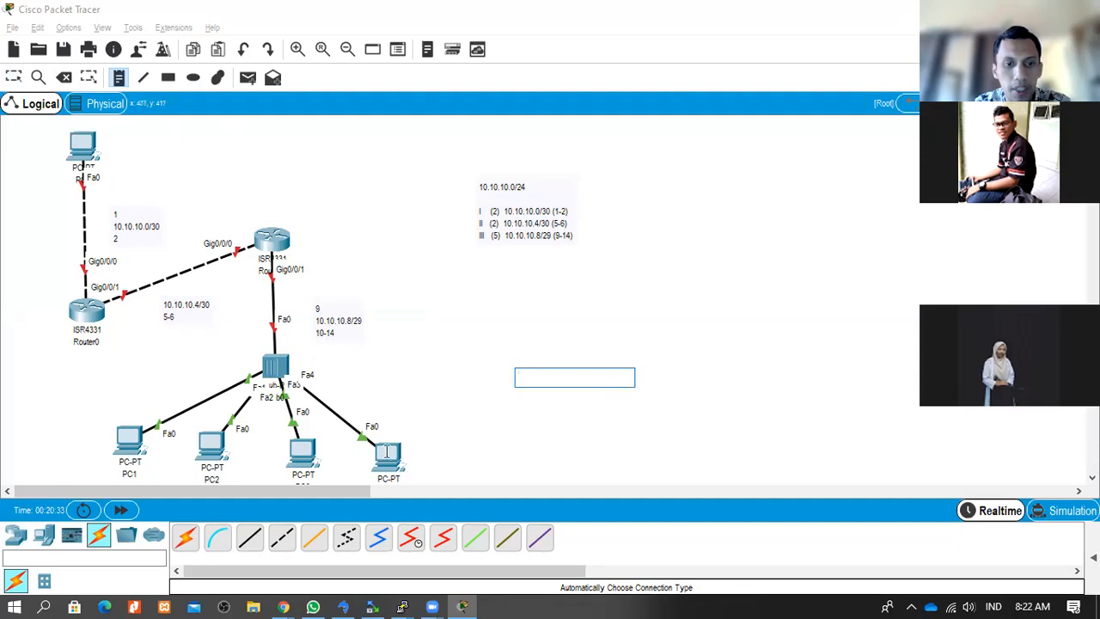
click(14, 77)
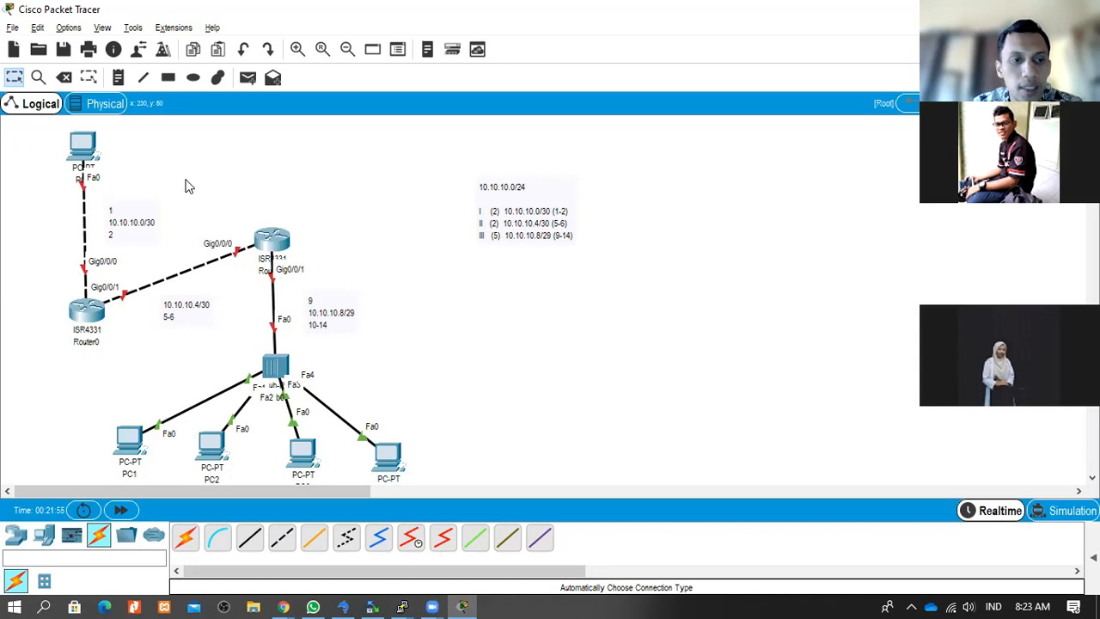
- Open PC0's IP configuration and set its static IP address to 10.10.10.1
click(92, 155)
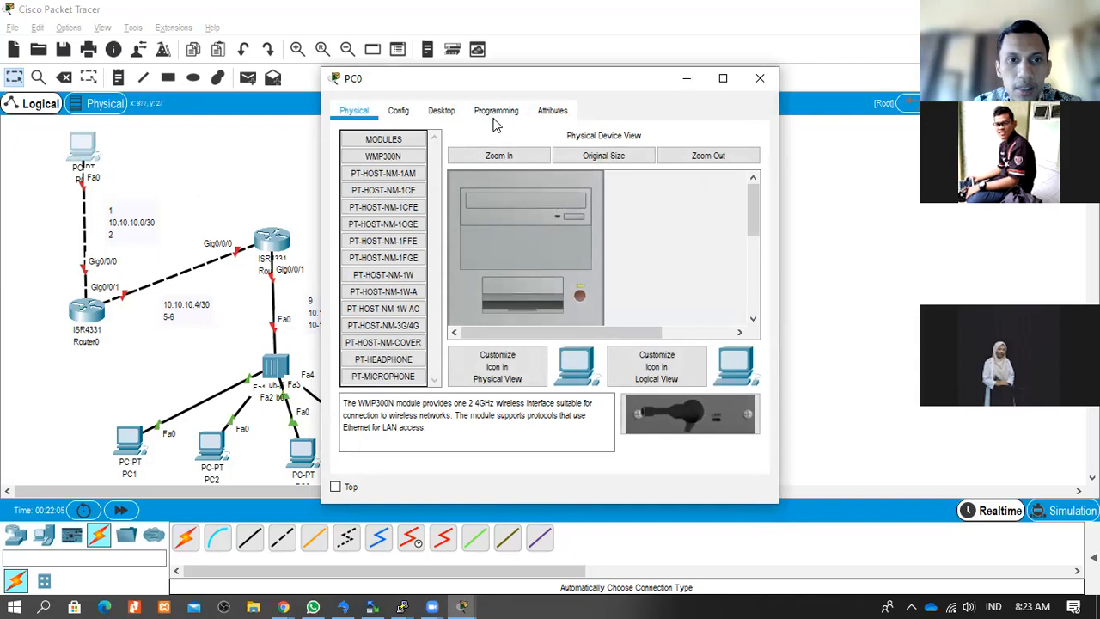
drag(355, 86, 458, 157)
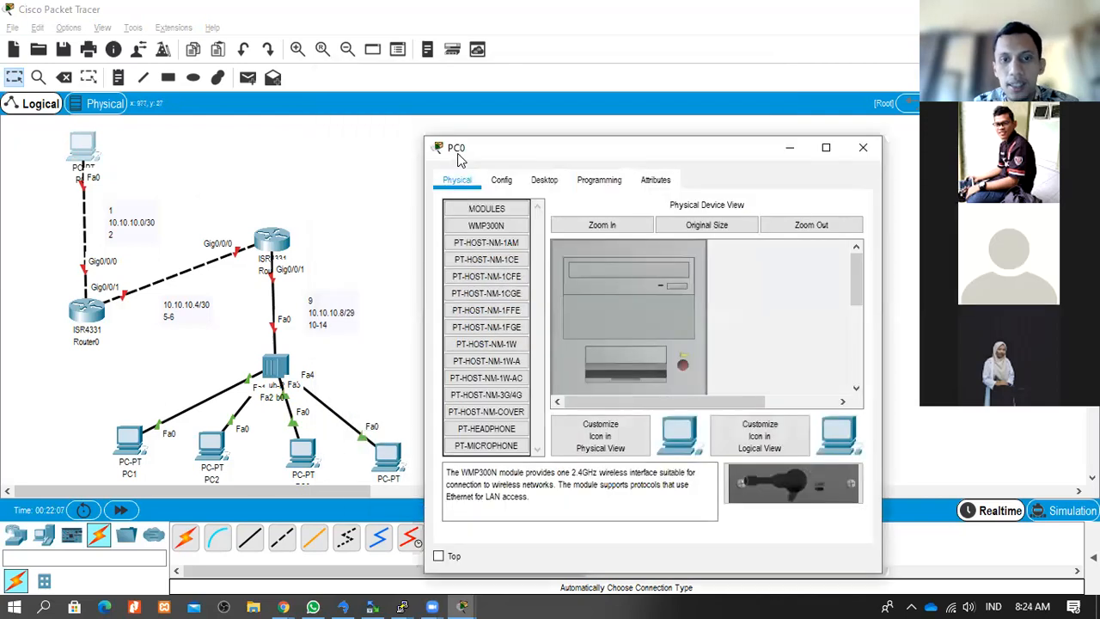
click(544, 179)
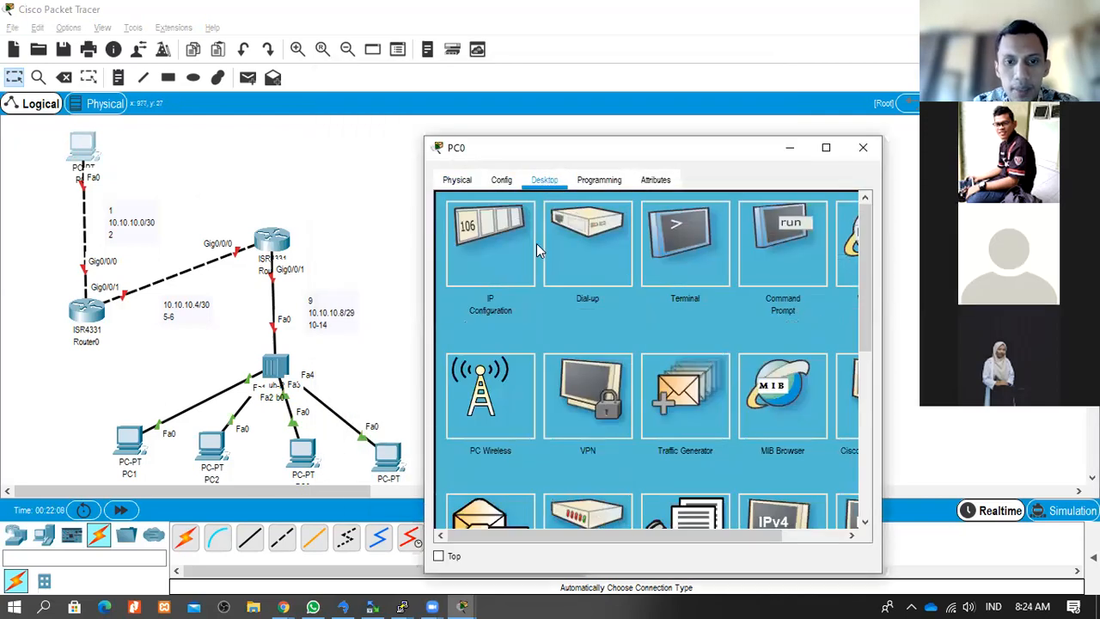
click(523, 248)
click(581, 294)
text(10.10.10.)
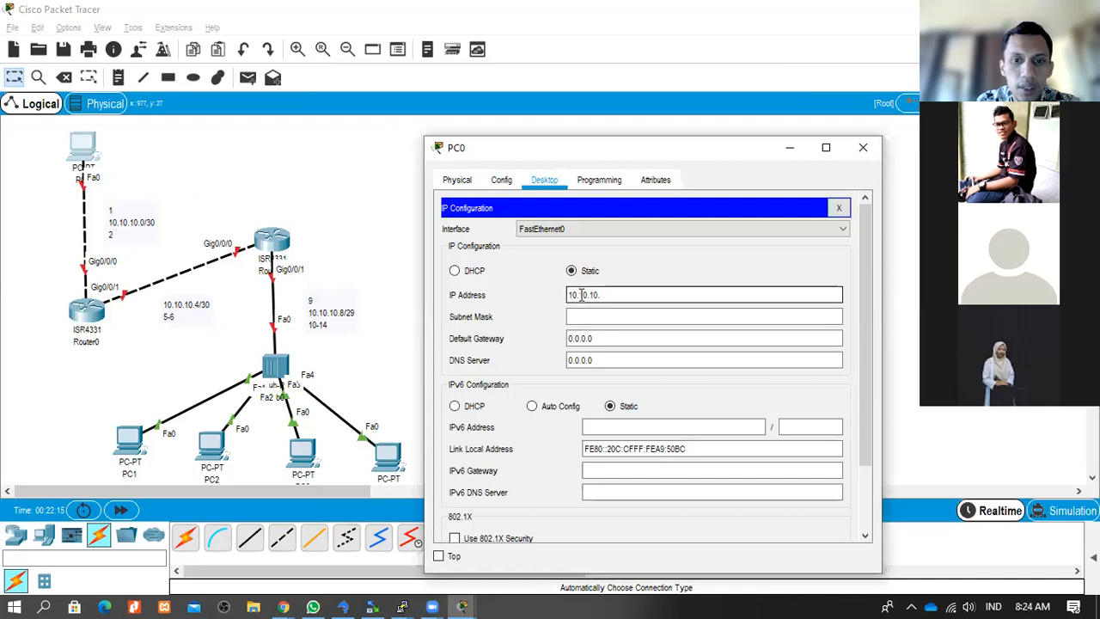
text(1)
- Set PC0's subnet mask to 255.255.255.252
click(593, 318)
drag(602, 316, 582, 318)
text(255.2)
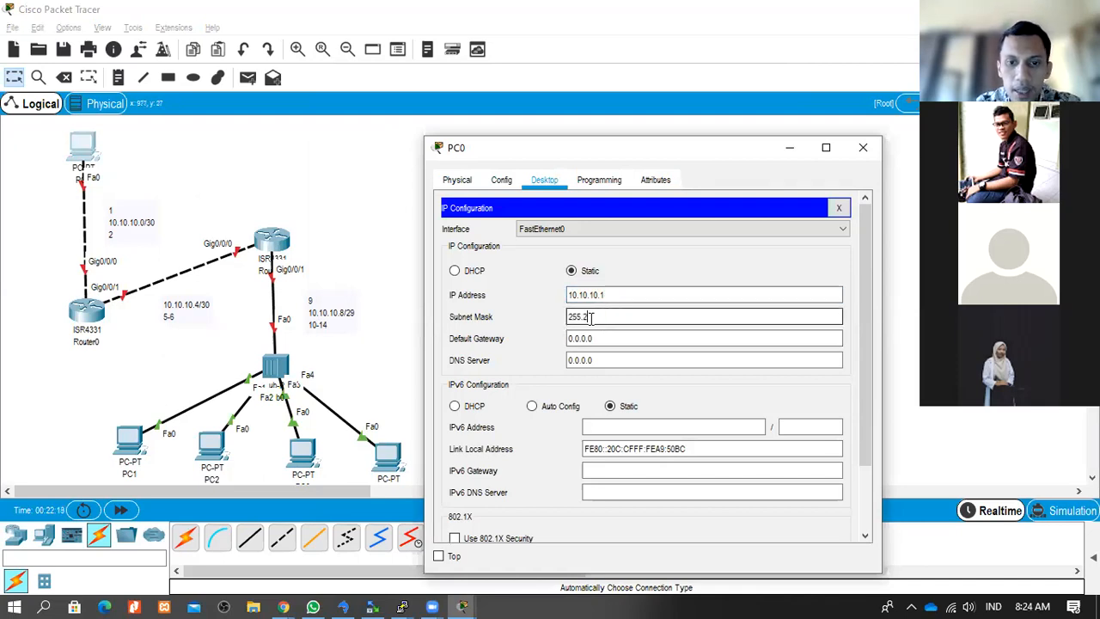
text(55)
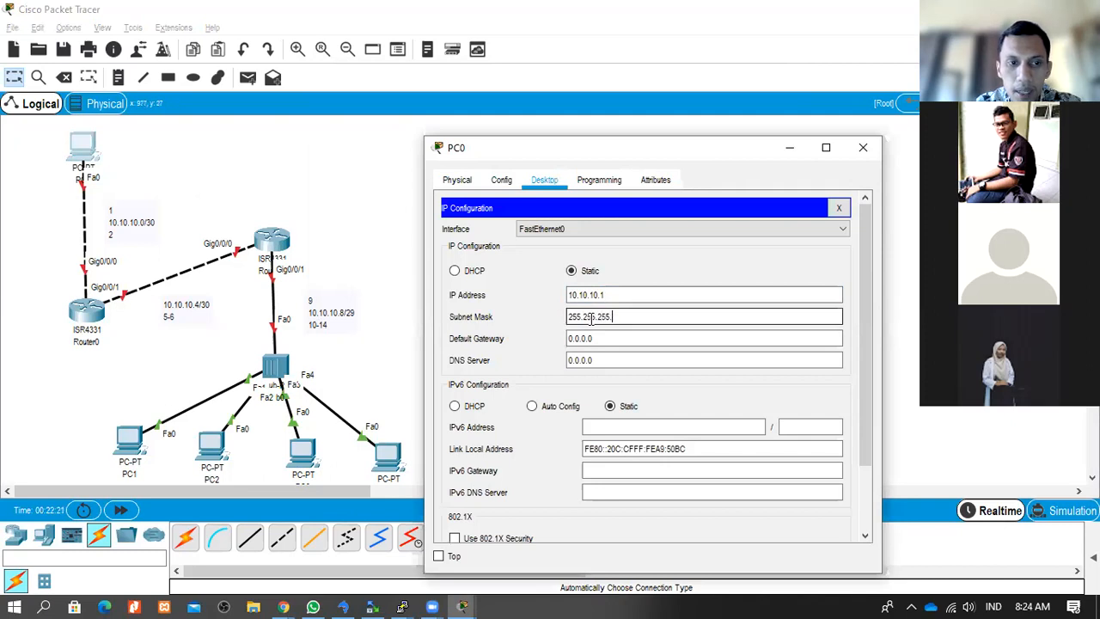
text(.252)
- Set PC0's default gateway to 10.10.10.2 and close its configuration window
click(599, 339)
triple_click(600, 338)
text(10.10.10)
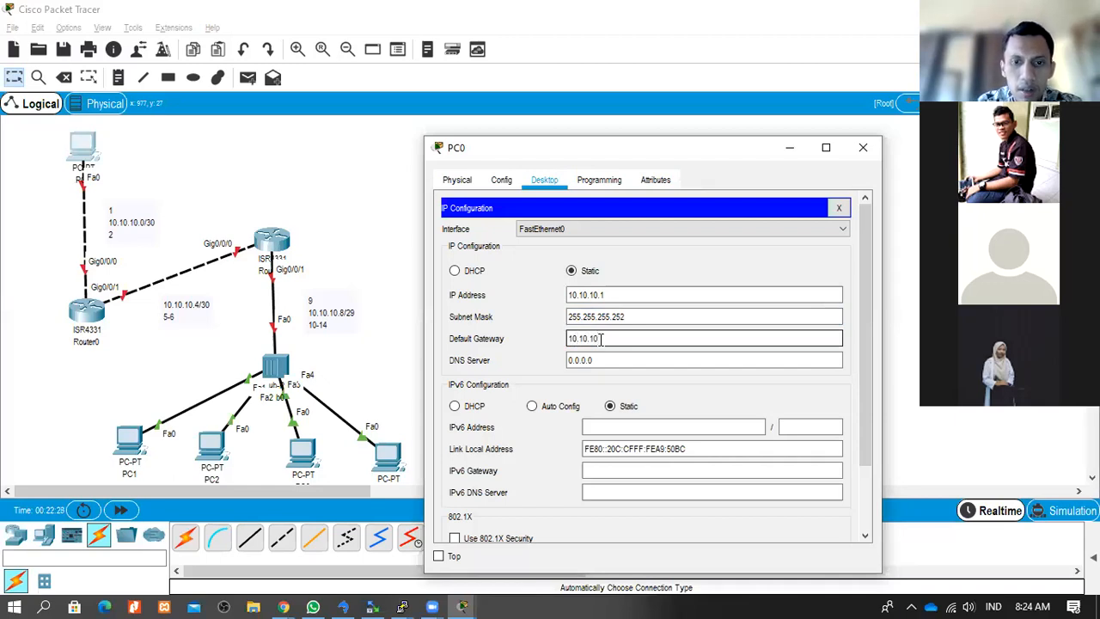
text(.)
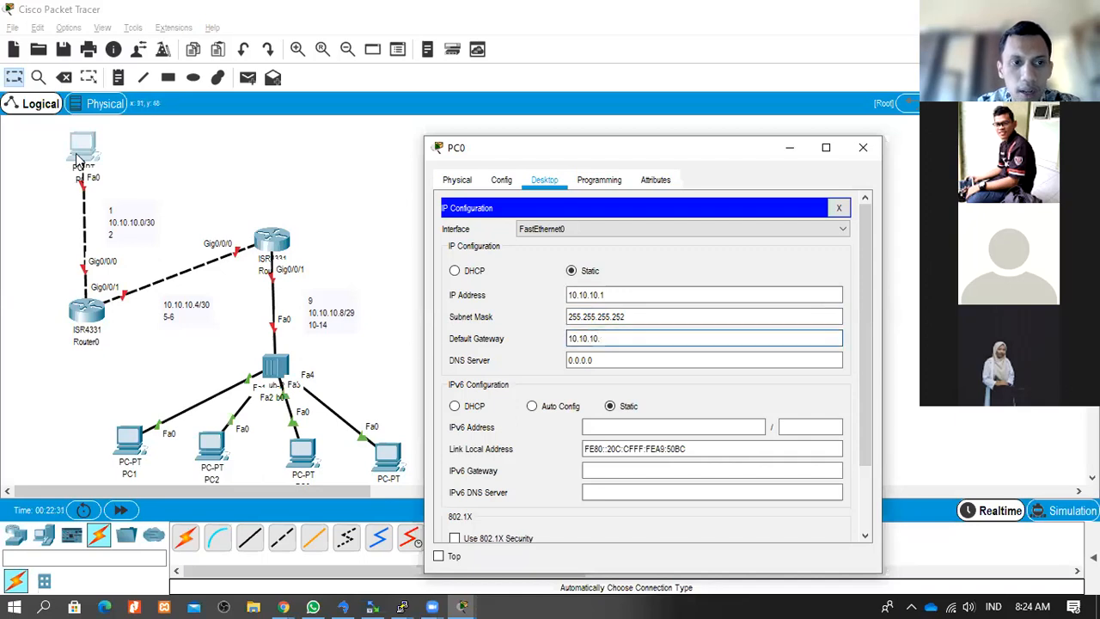
text(2)
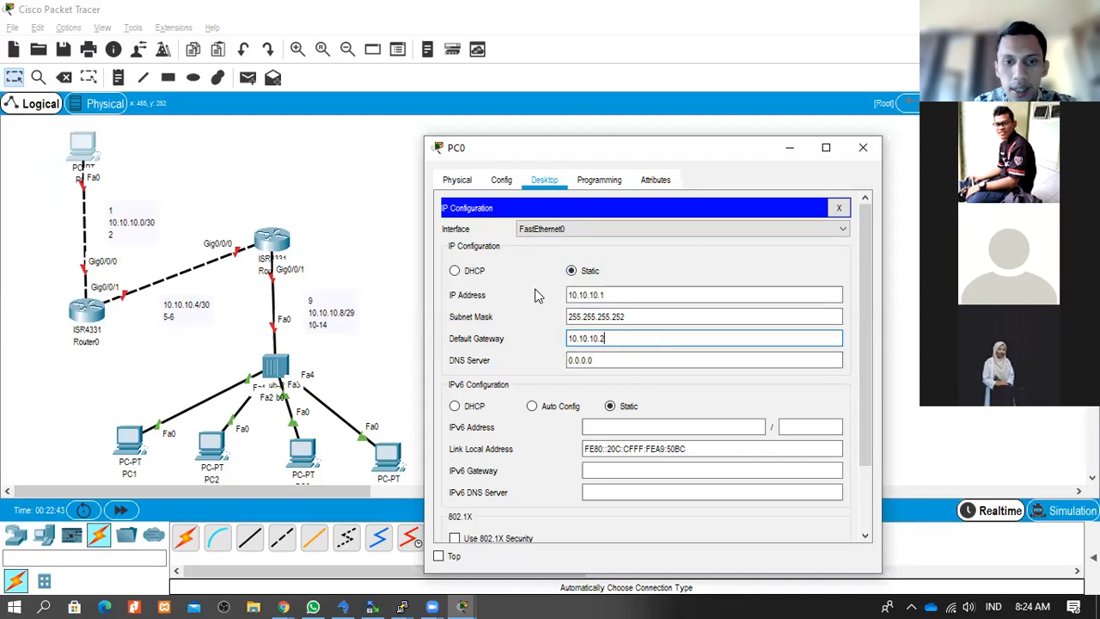
click(838, 207)
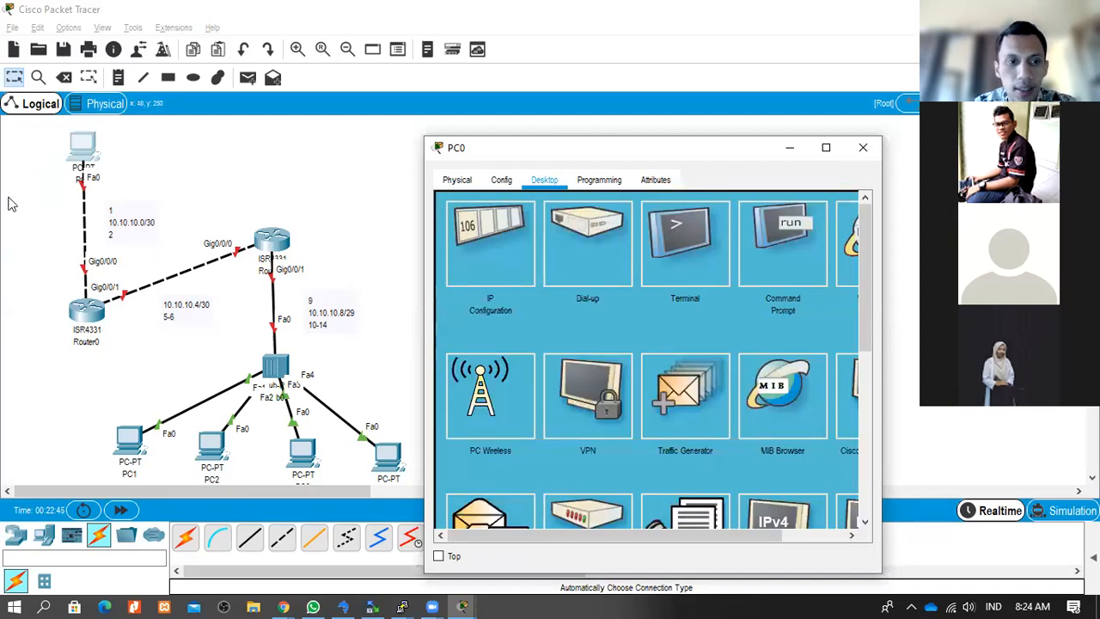
click(863, 147)
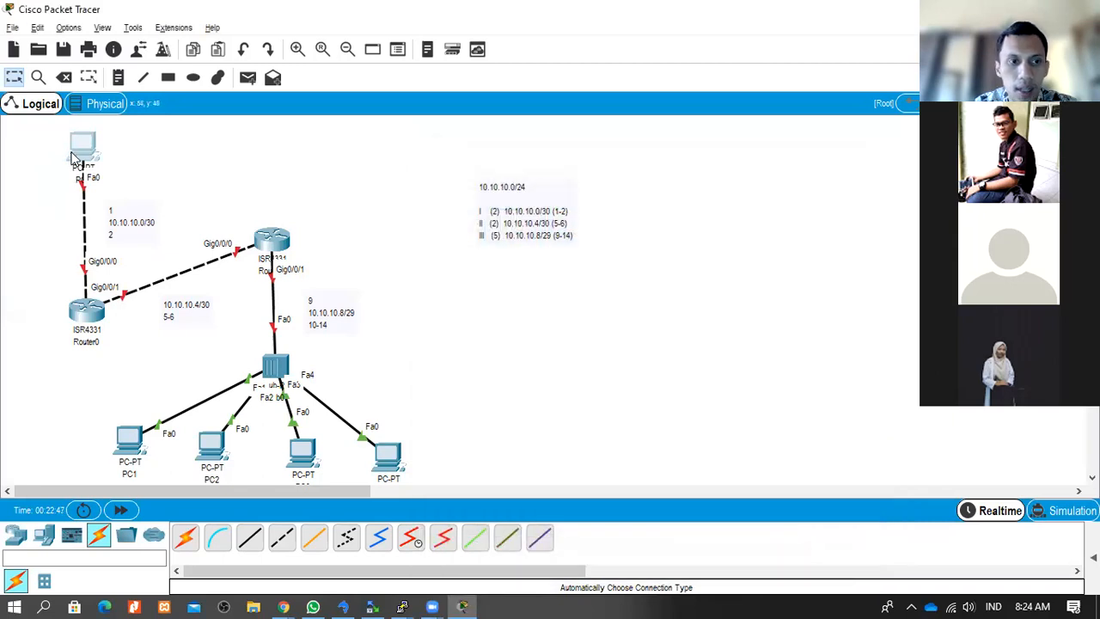
- Open PC1's IP configuration and set its static IP address to 10.10.10.10
mouse_move(80, 153)
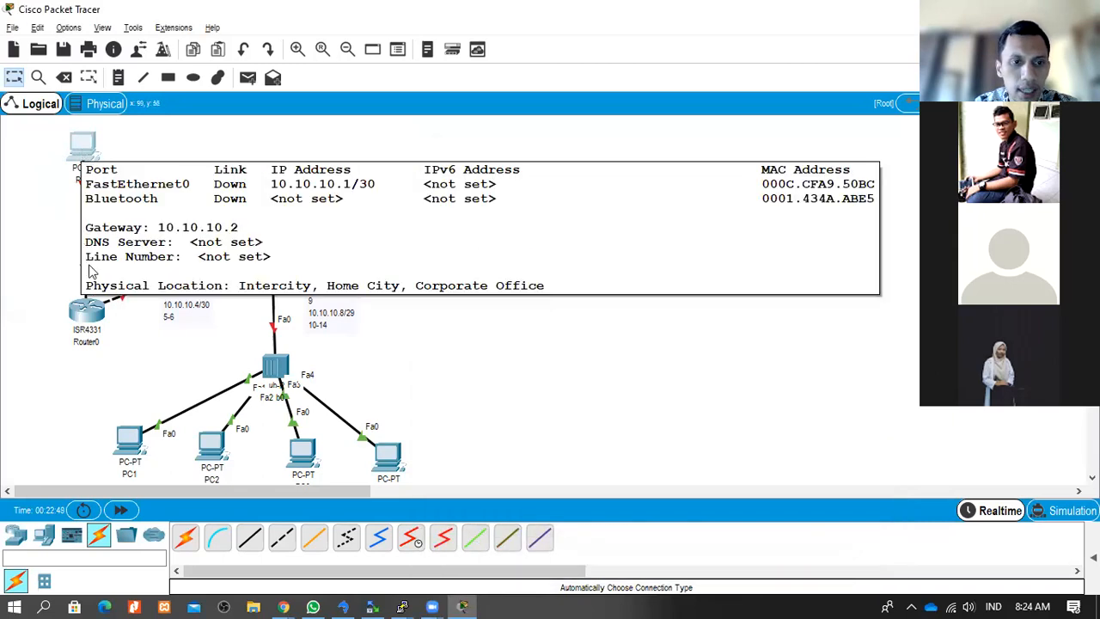
mouse_move(97, 326)
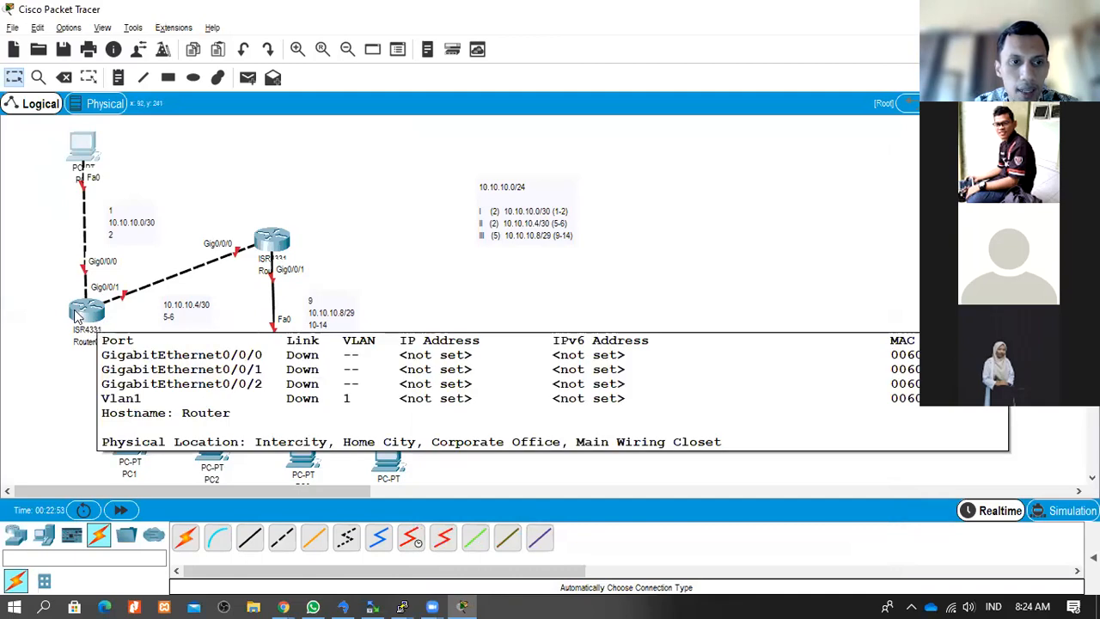
drag(131, 437, 130, 440)
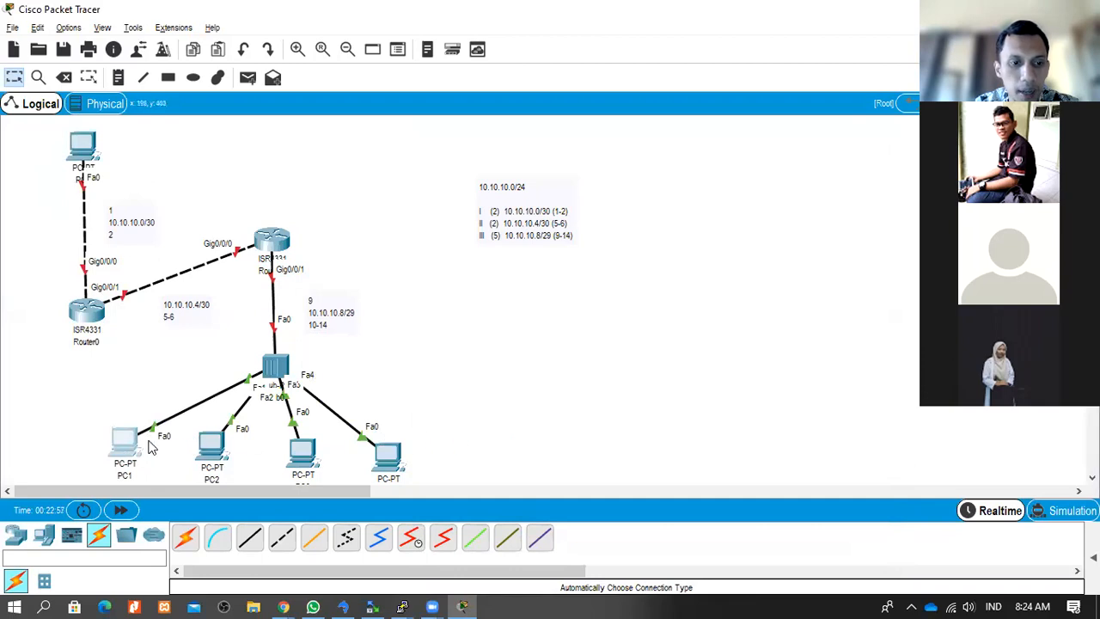
click(123, 444)
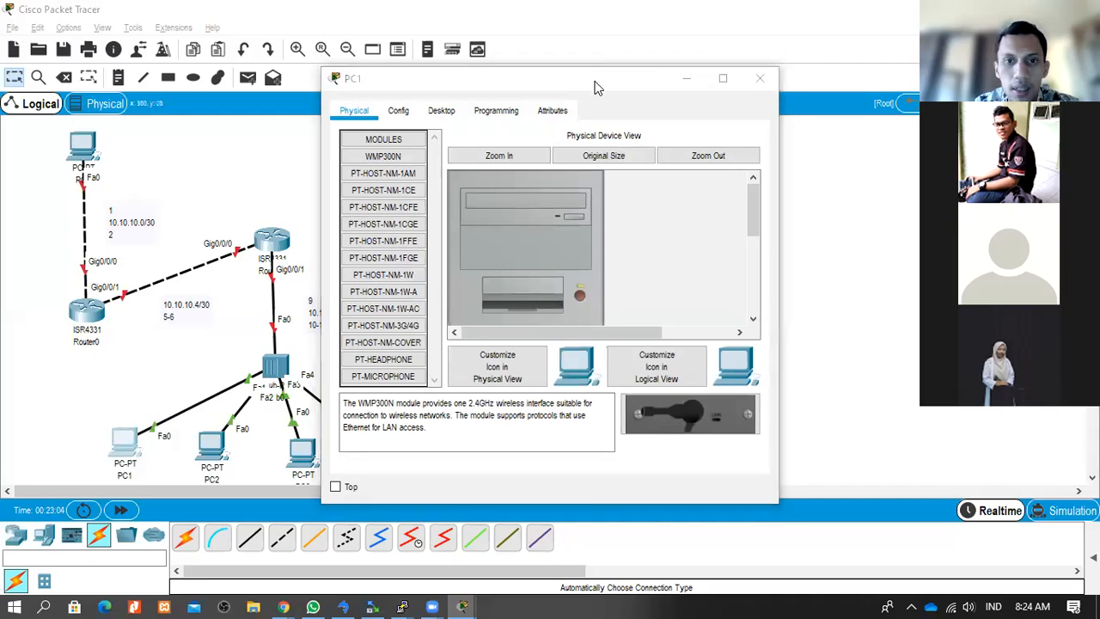
drag(599, 87, 818, 72)
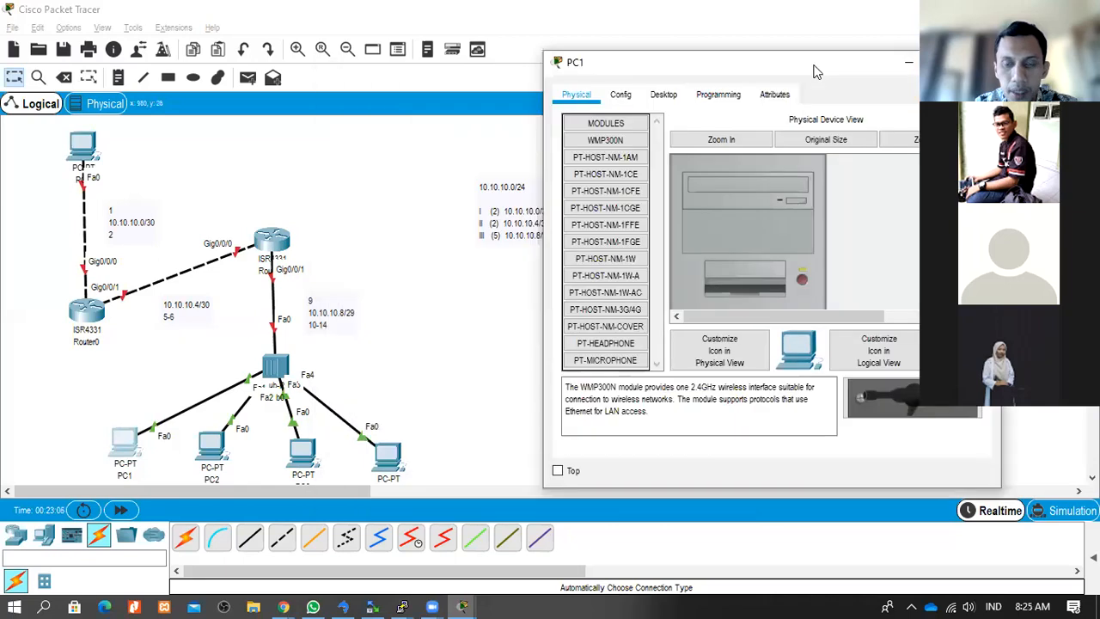
click(620, 95)
click(610, 184)
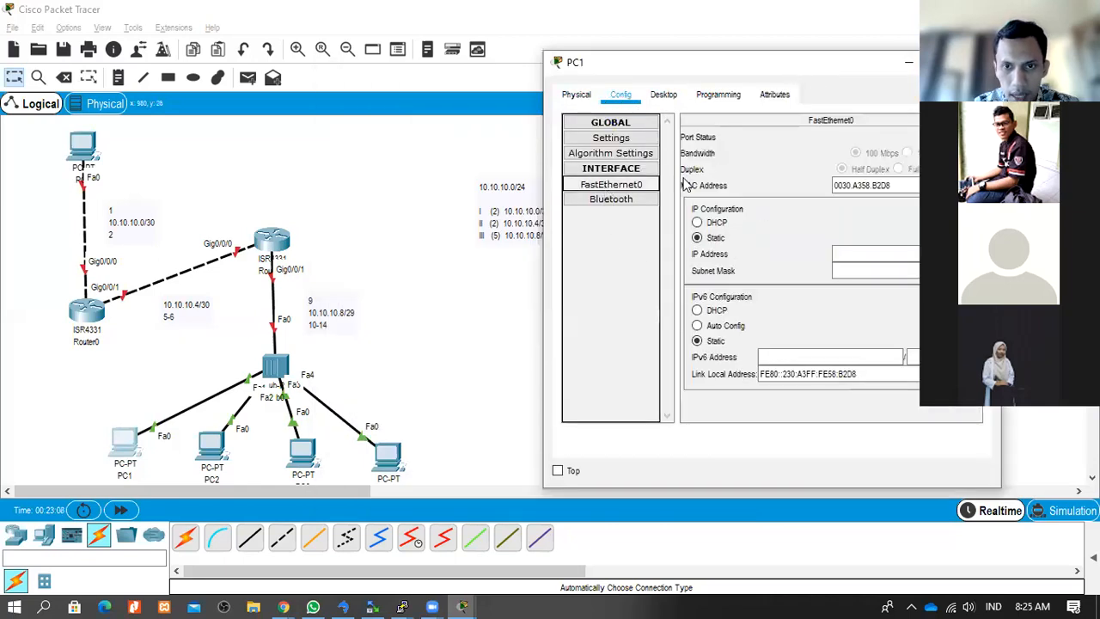
click(663, 94)
click(622, 168)
click(732, 208)
text(10.10.1)
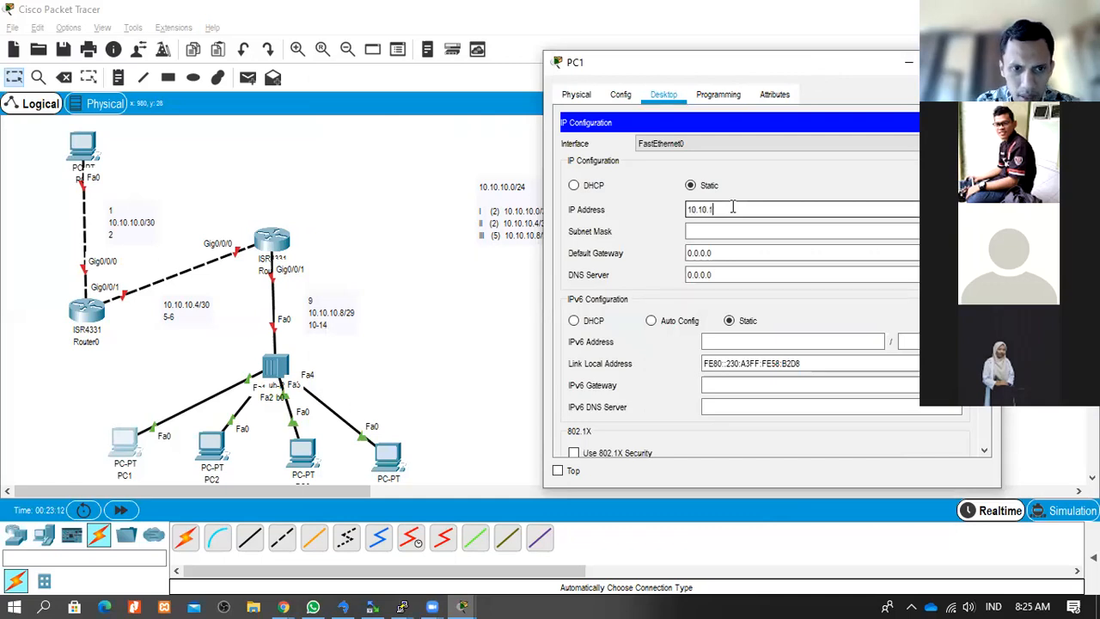
text(0.10)
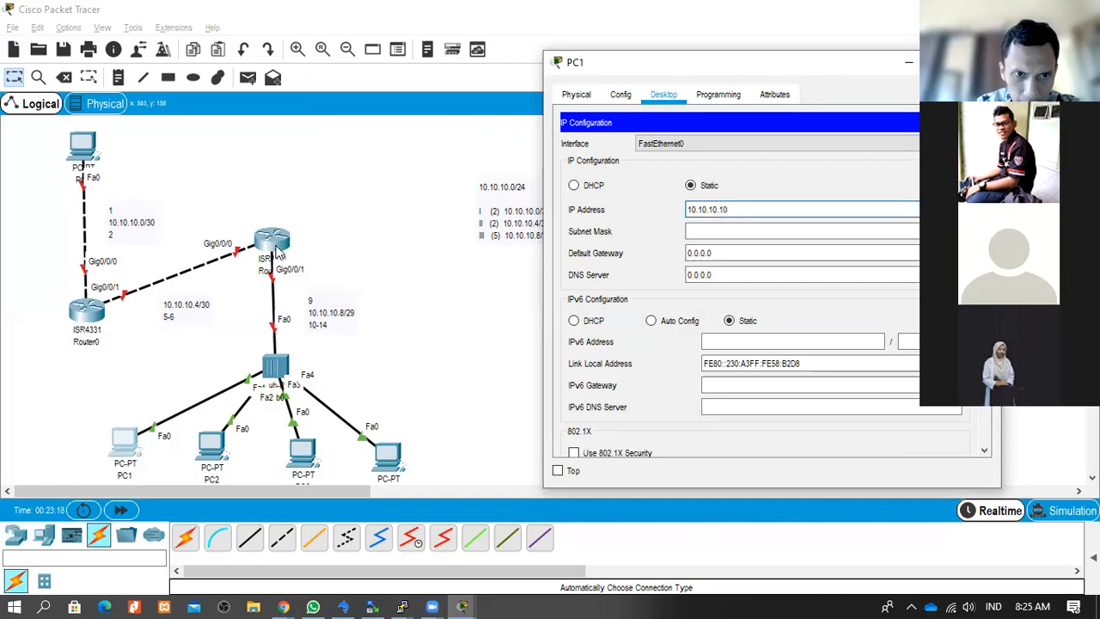
- Set PC1's subnet mask to 255.255.255.248
click(735, 230)
drag(735, 230, 680, 232)
text(2)
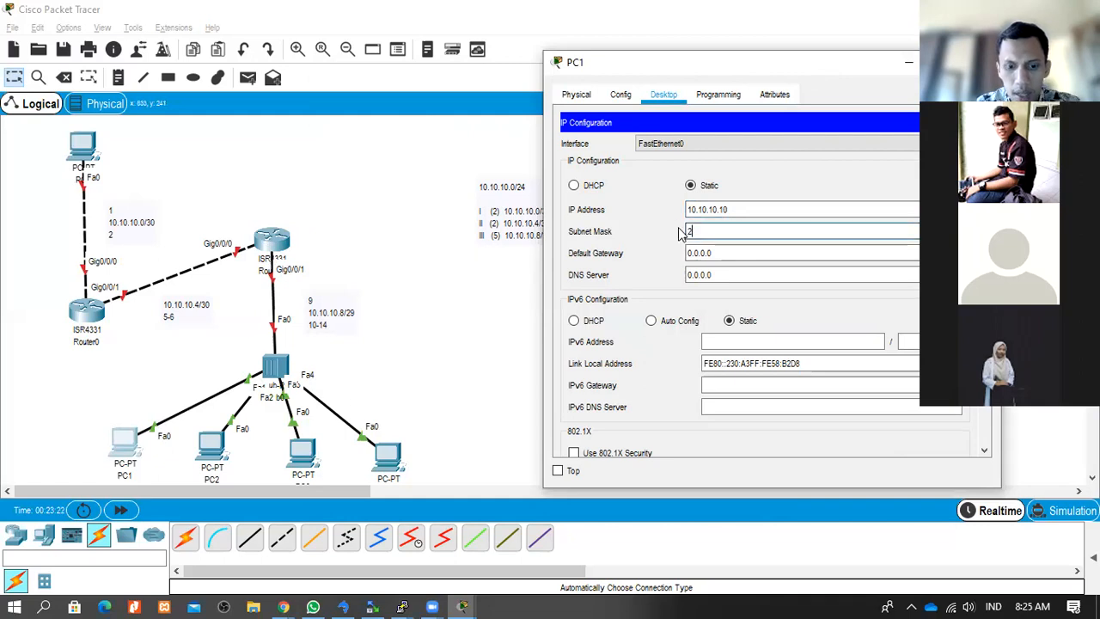
text(55.255.255.)
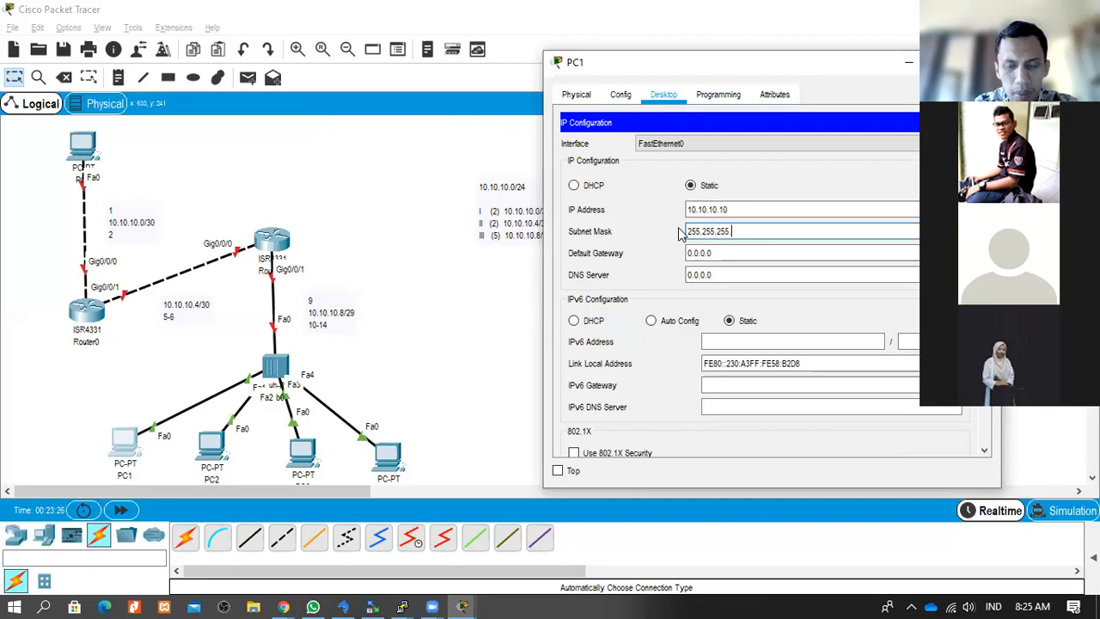
text(24)
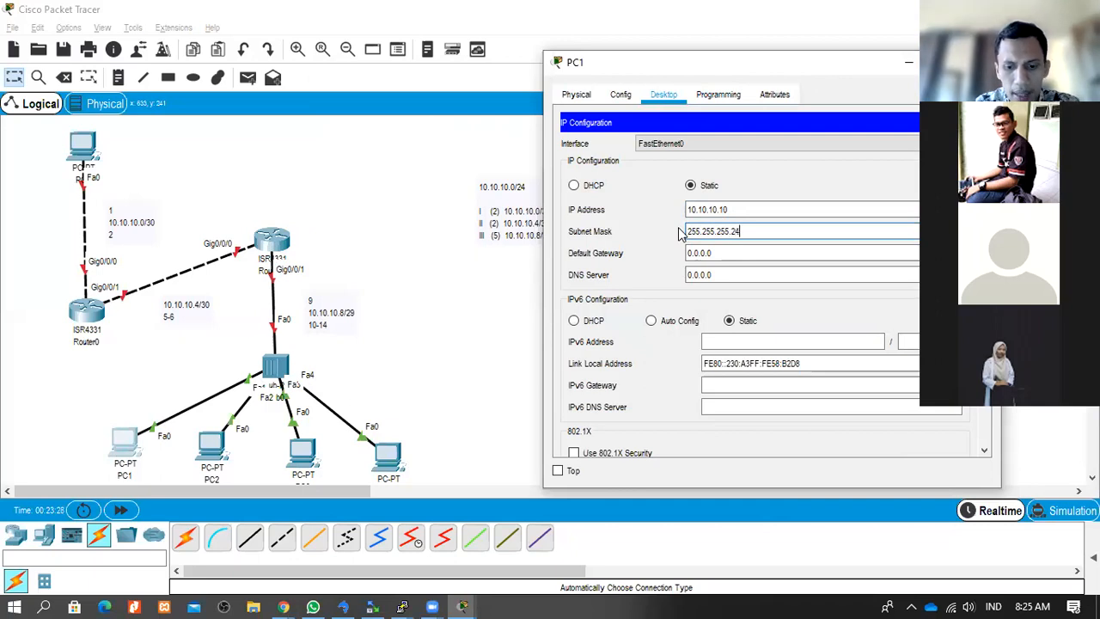
text(8)
- Set PC1's default gateway to 10.10.10.9
click(707, 253)
double_click(707, 253)
text(10)
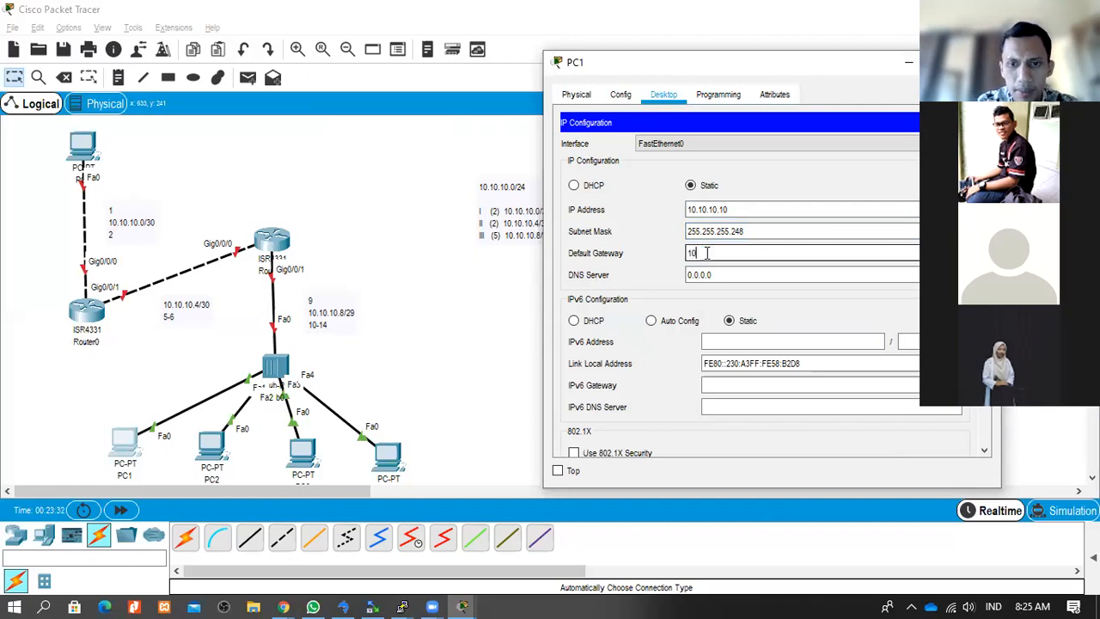
text(.10.10.)
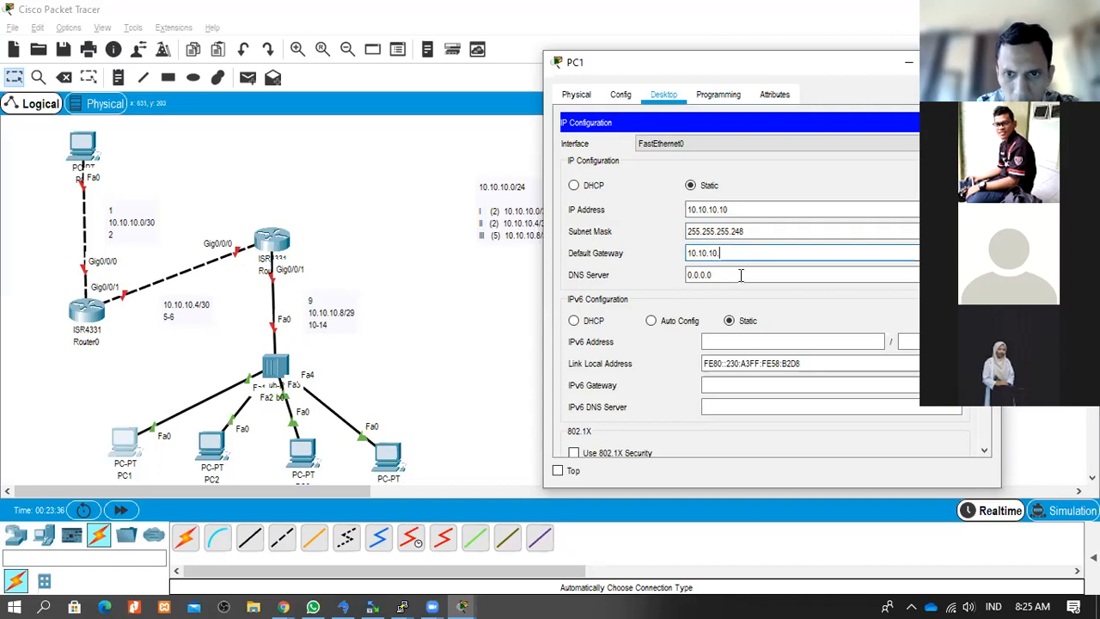
text(9)
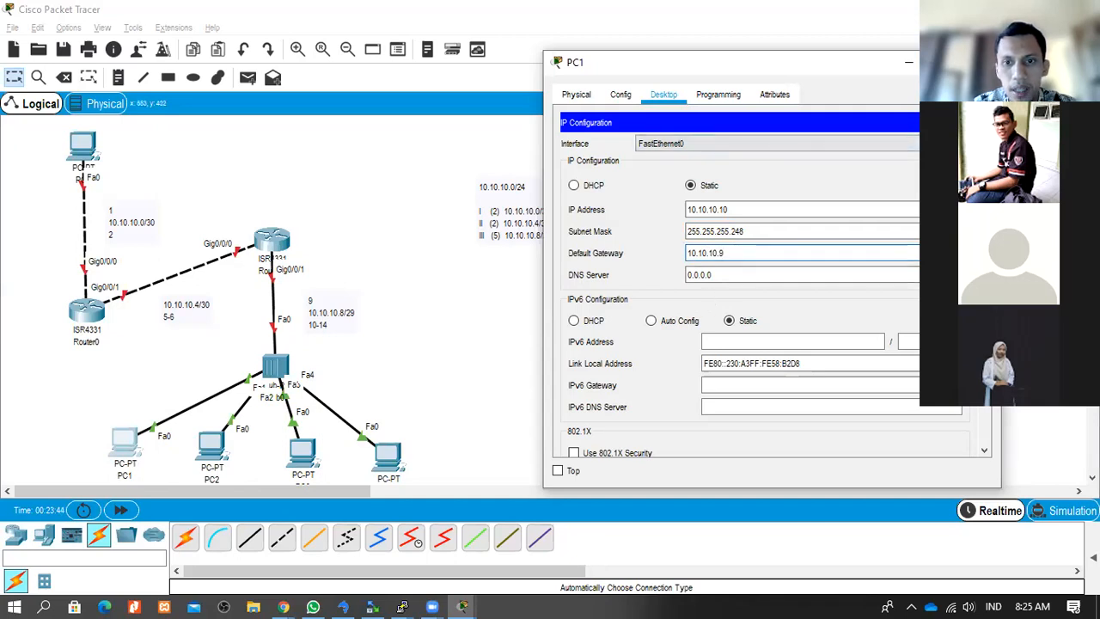
click(760, 209)
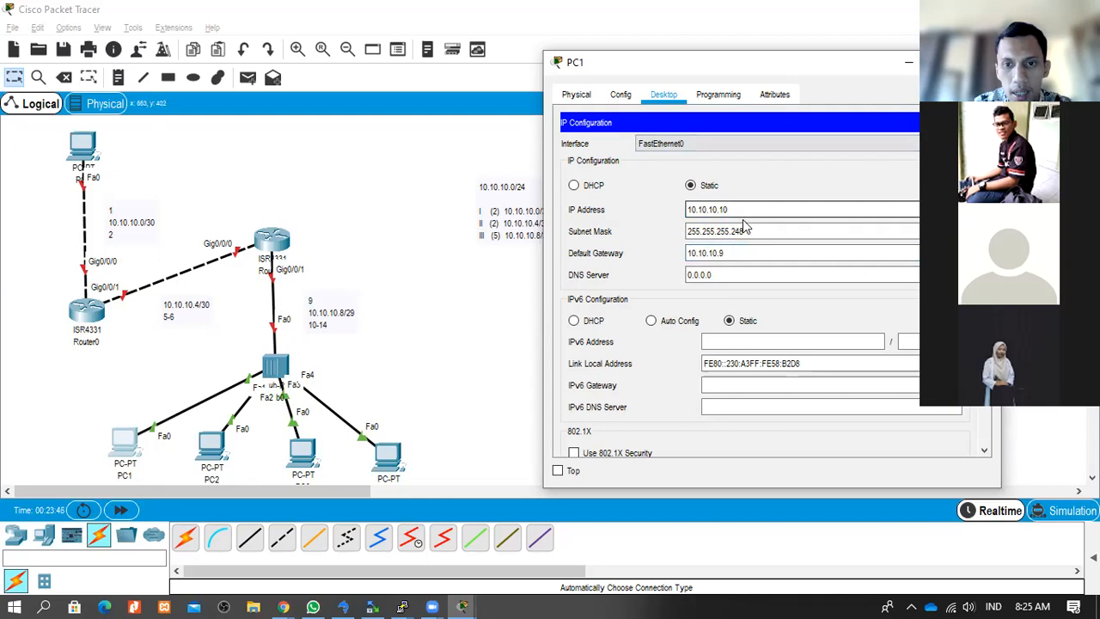
- Copy PC1's subnet mask and close its configuration window
key(Tab)
key(ctrl+c)
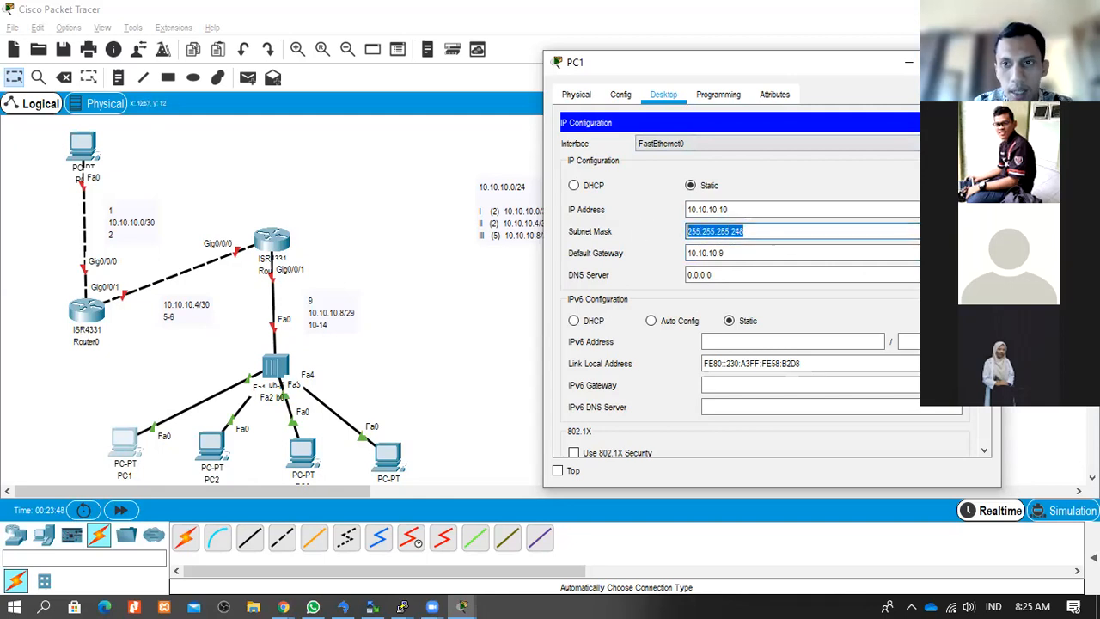
click(982, 63)
- Open PC2's IP configuration and paste 255.255.255.248 as its subnet mask
click(217, 444)
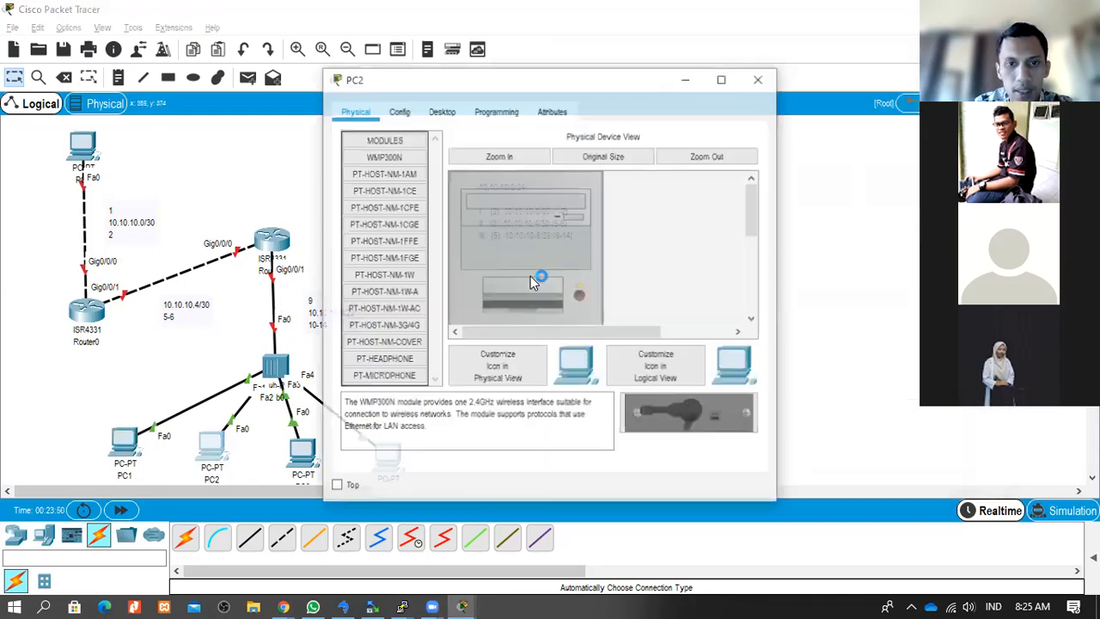
drag(498, 86, 708, 86)
click(653, 110)
click(618, 206)
click(723, 226)
click(724, 247)
key(ctrl+v)
- Set PC2's static IP address to 10.10.10.11 and default gateway to 10.10.10.9, and close its window
click(713, 226)
text(10.10)
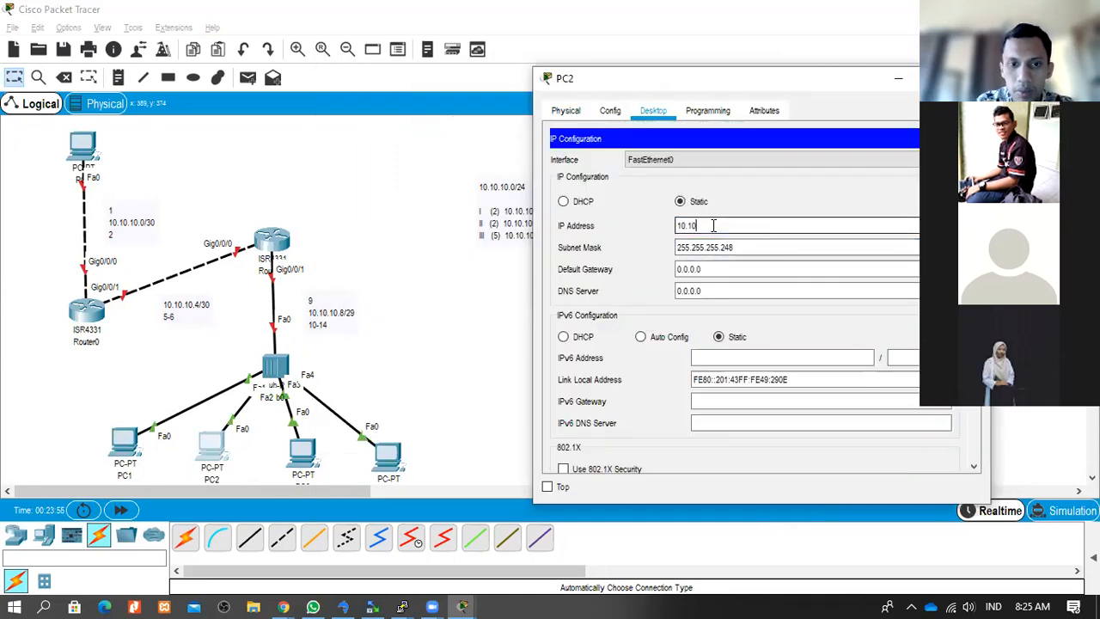
text(.10.)
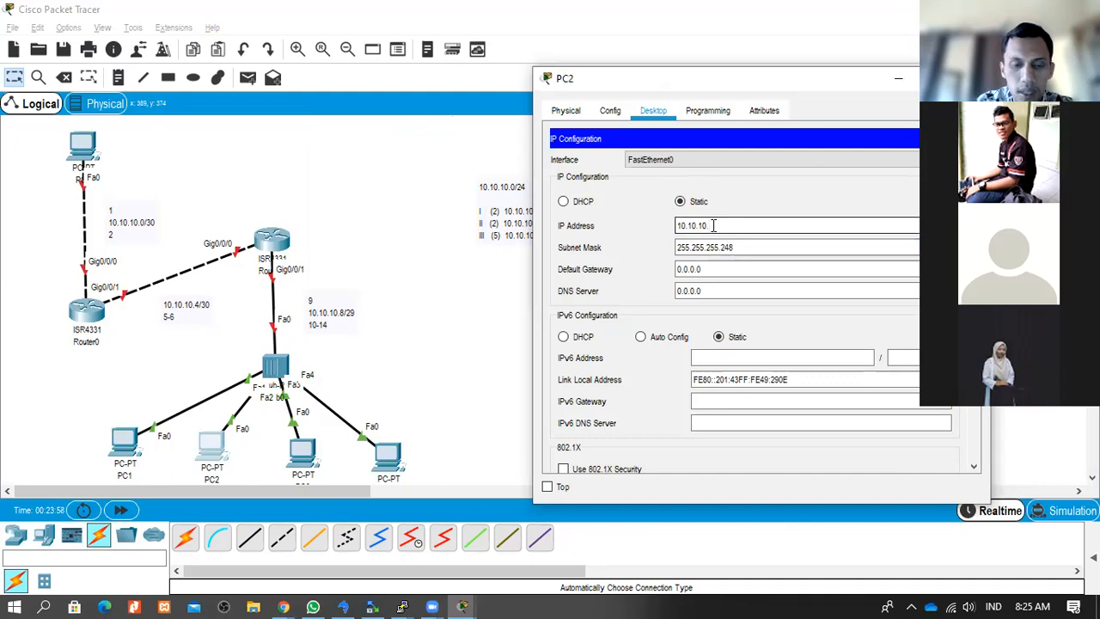
text(11)
triple_click(741, 269)
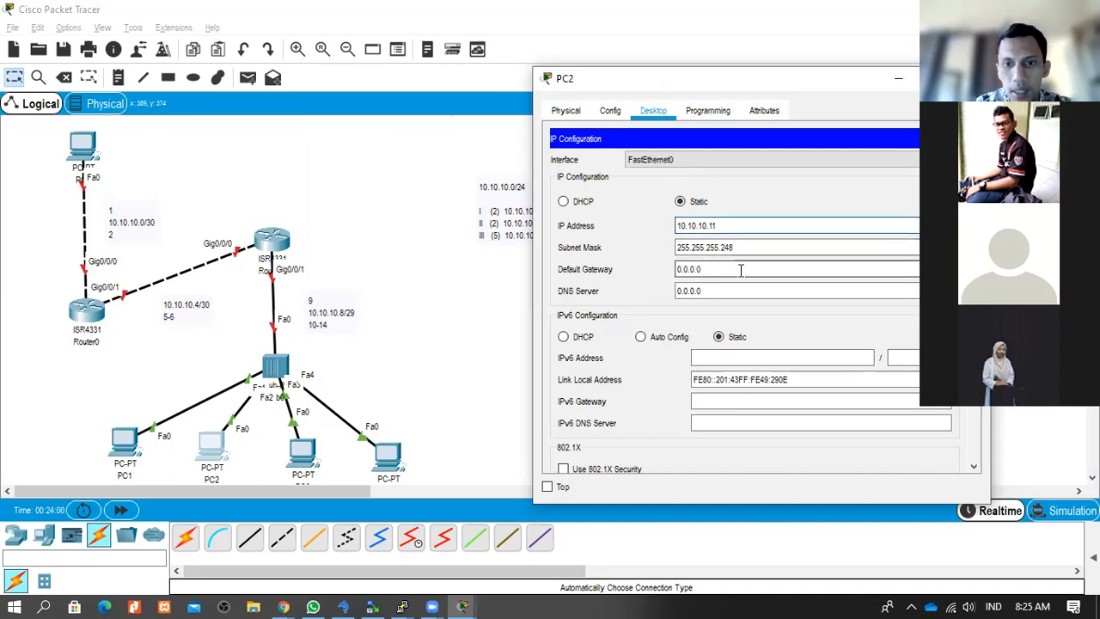
text(10.10.10.9)
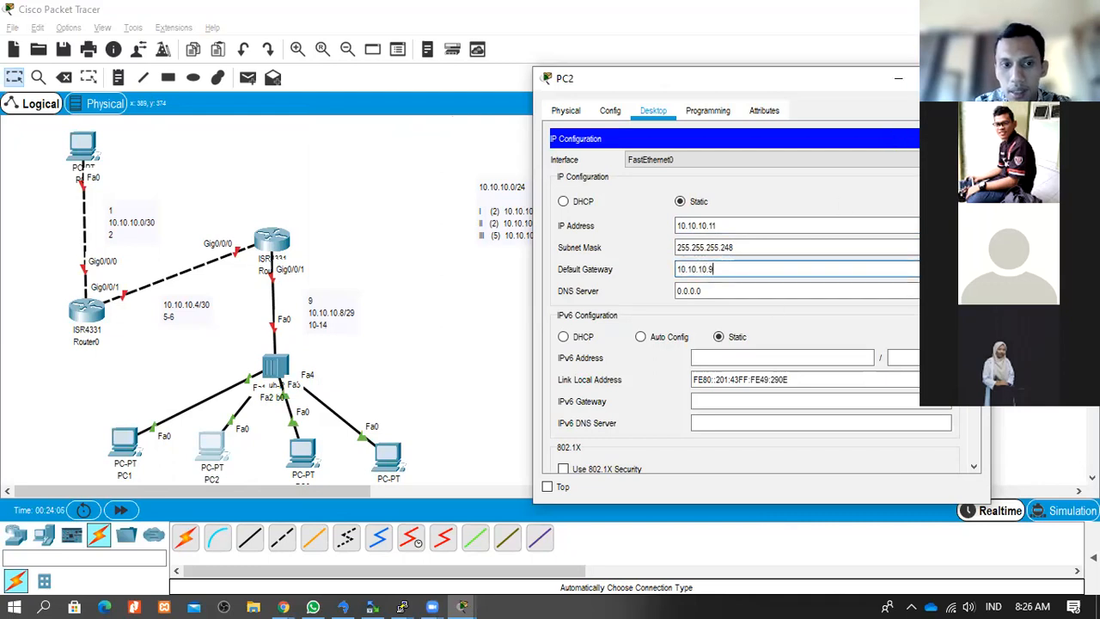
click(972, 78)
- Open PC3's IP configuration and set its static IP address to 10.10.10.12
click(294, 449)
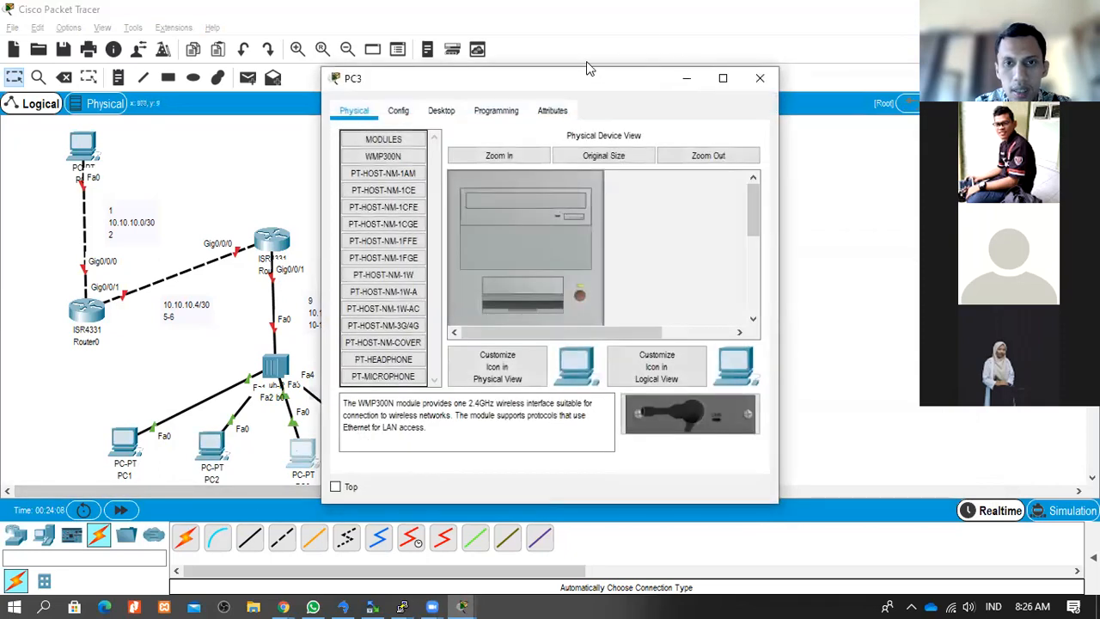
drag(587, 79, 888, 76)
click(741, 107)
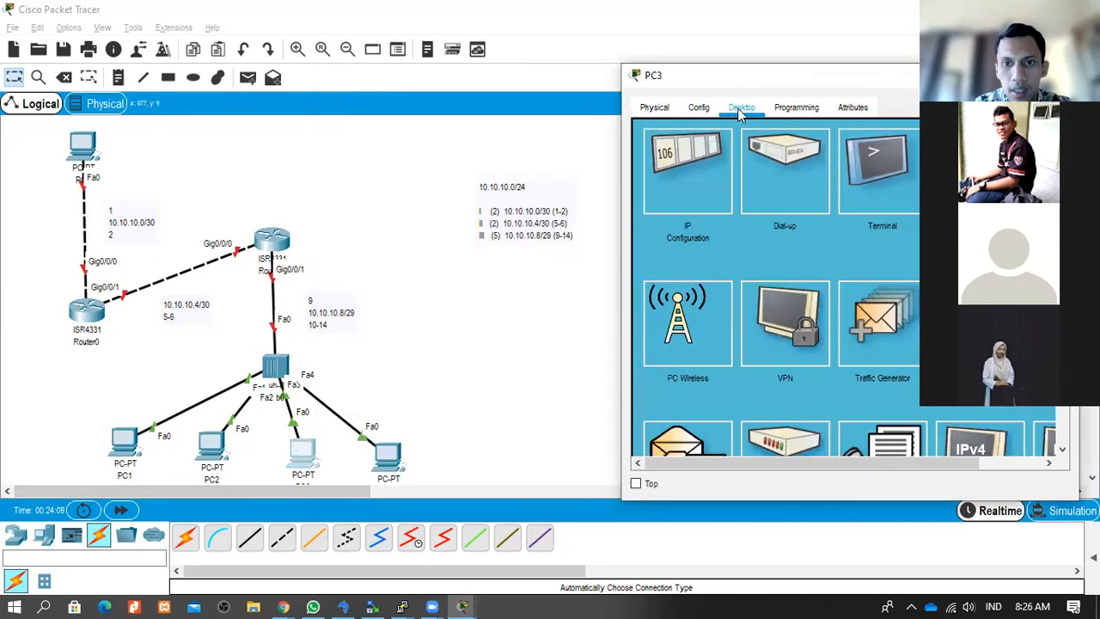
click(710, 213)
click(769, 223)
text(10.10.1)
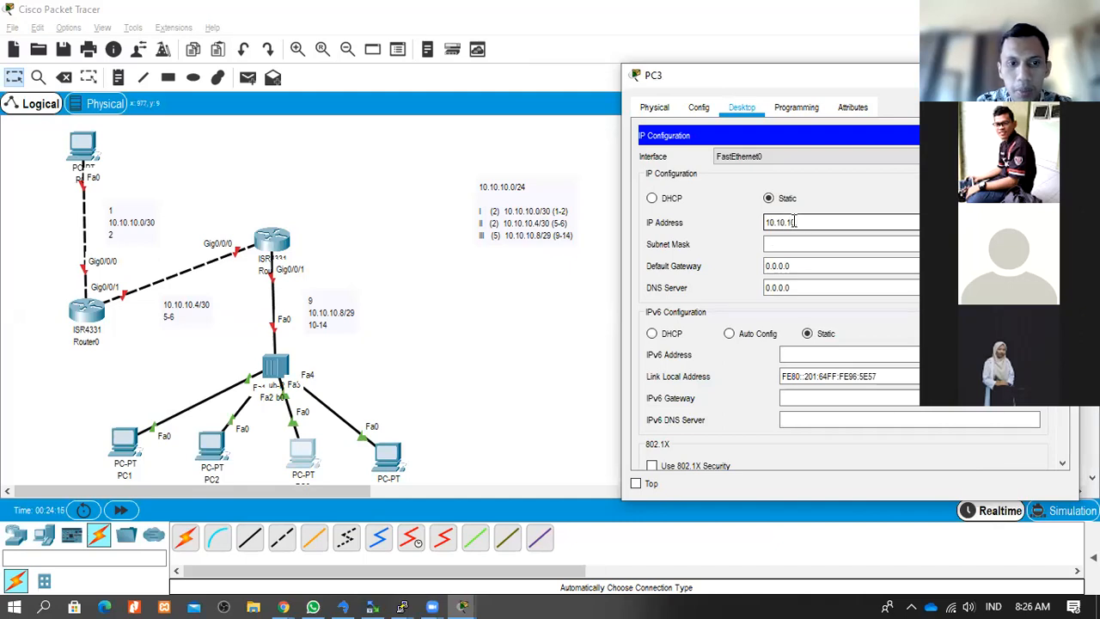
text(0.12)
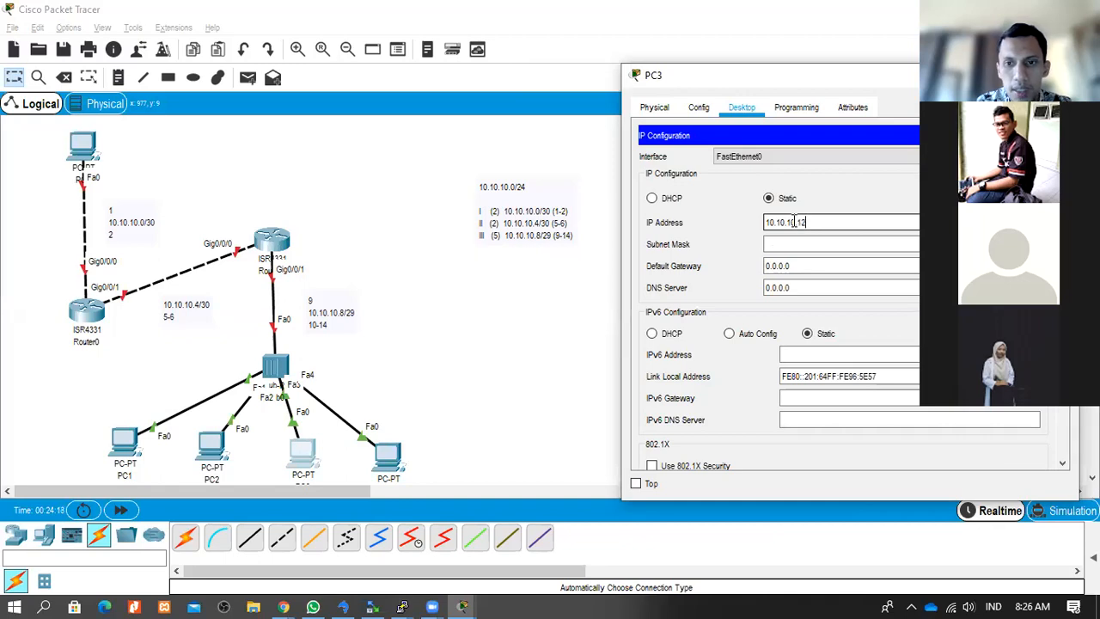
- Set PC3's subnet mask to 255.255.255.248 and its default gateway to 10.10.10.9
click(801, 246)
key(ctrl+a)
key(ctrl+v)
click(803, 269)
key(ctrl+a)
text(10)
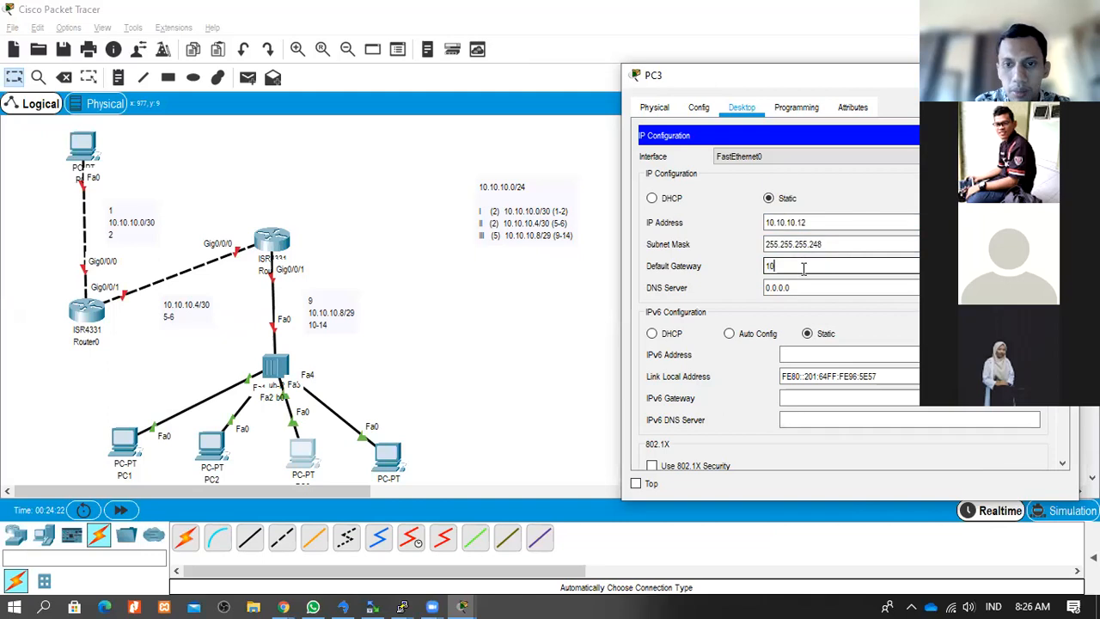
text(.10.10.)
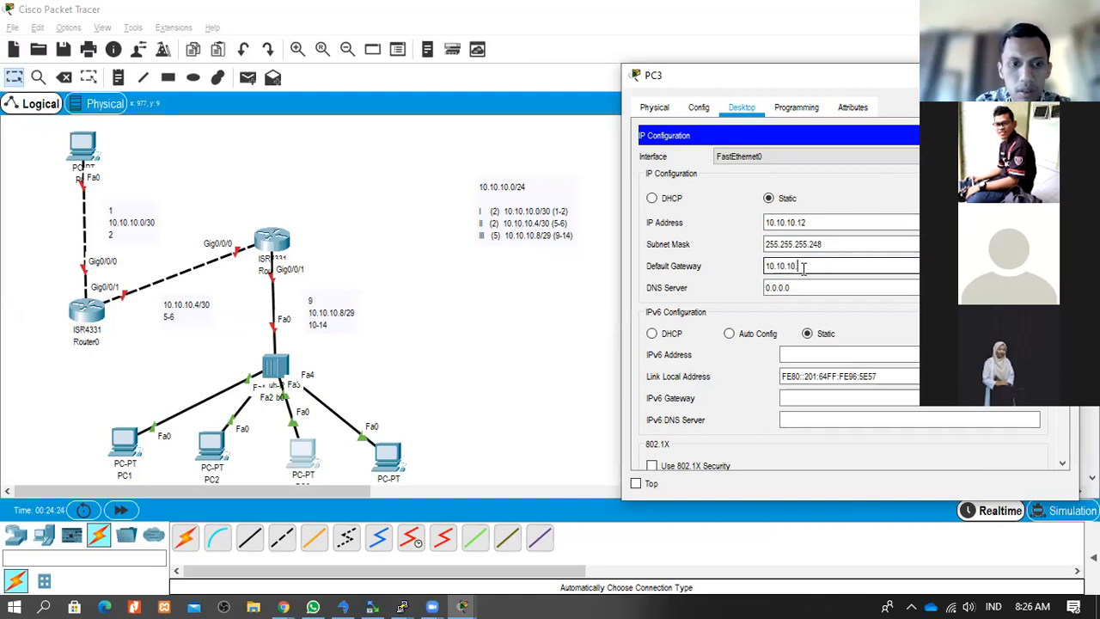
text(8/29)
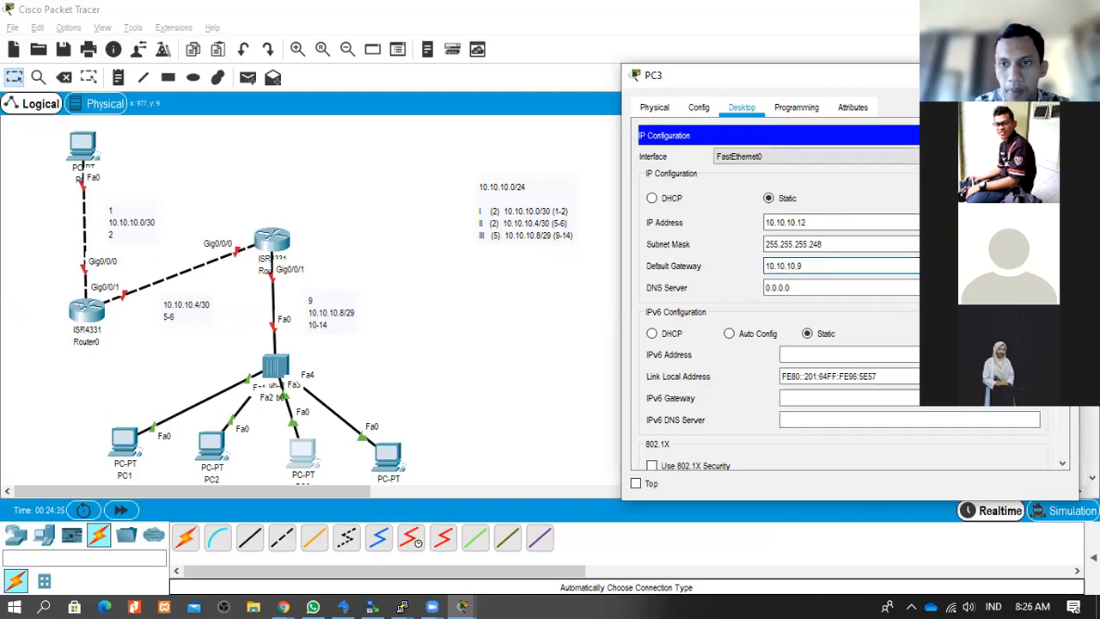
click(470, 415)
- Open PC4's IP configuration and set its subnet mask to 255.255.255.248
click(385, 451)
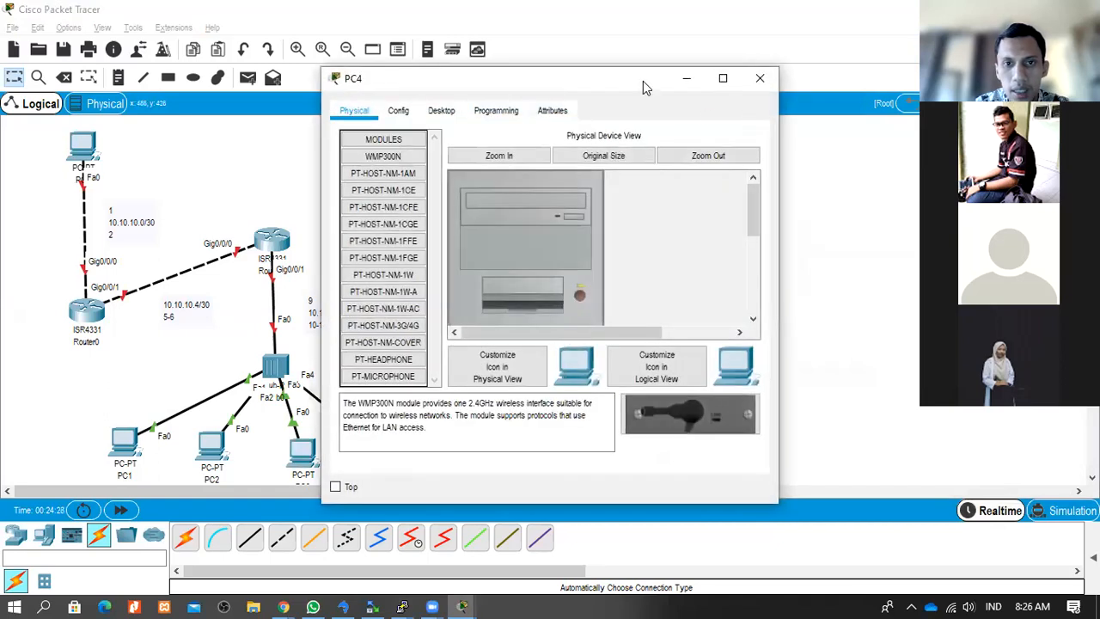
drag(642, 81, 788, 103)
click(743, 118)
click(716, 208)
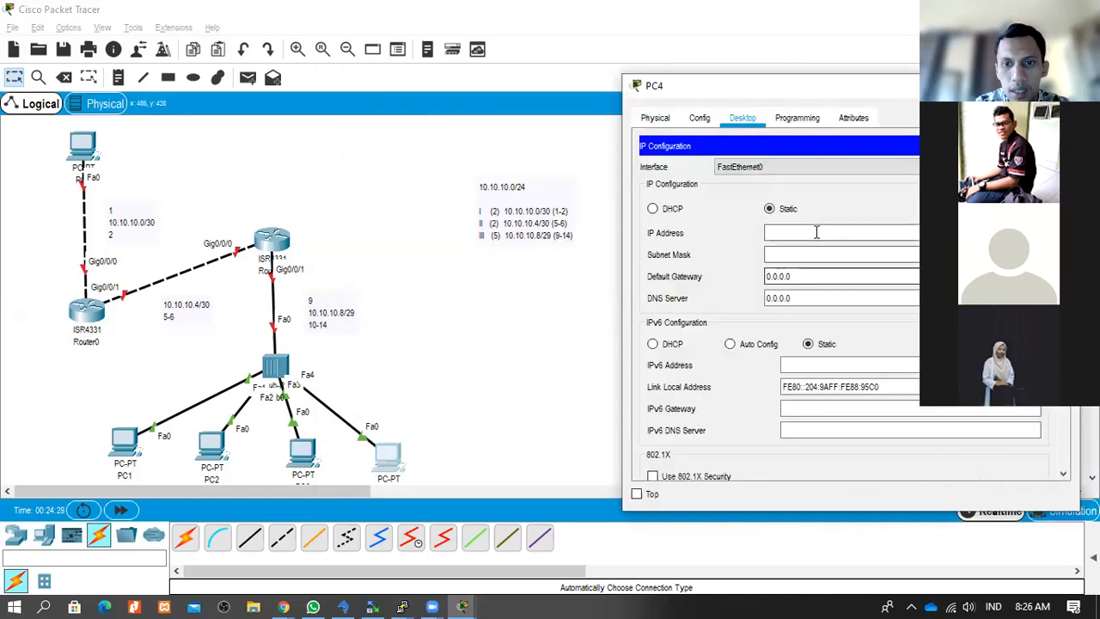
click(818, 255)
text(255.255.255.248)
- Set PC4's static IP address to 10.10.10.13 and default gateway to 10.10.10.9, and close its window
click(808, 233)
text(1)
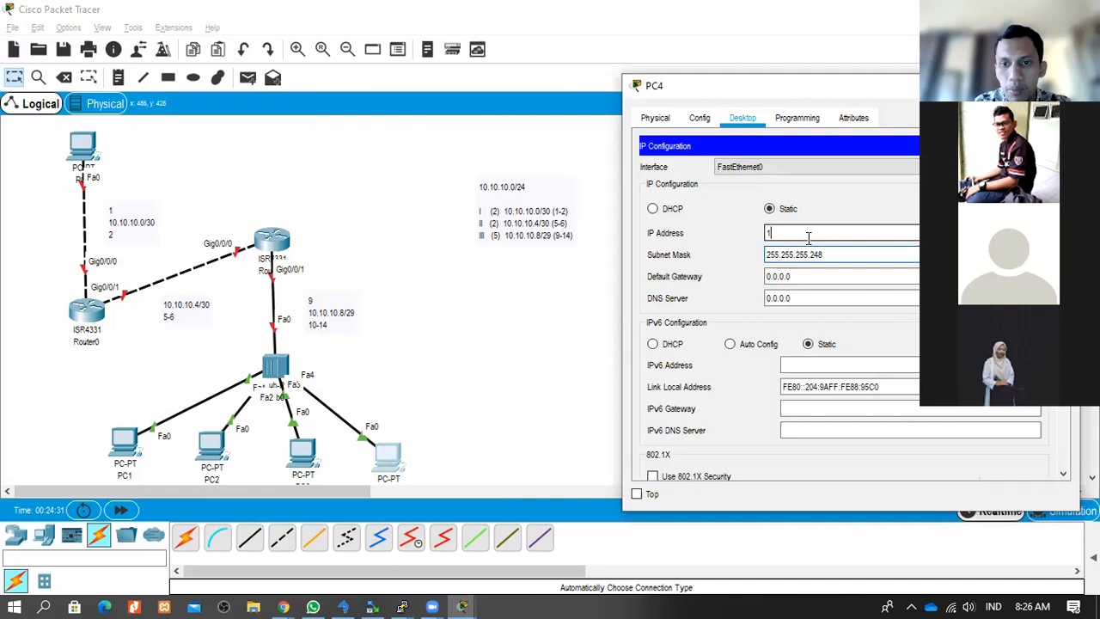
text(0.10.10.)
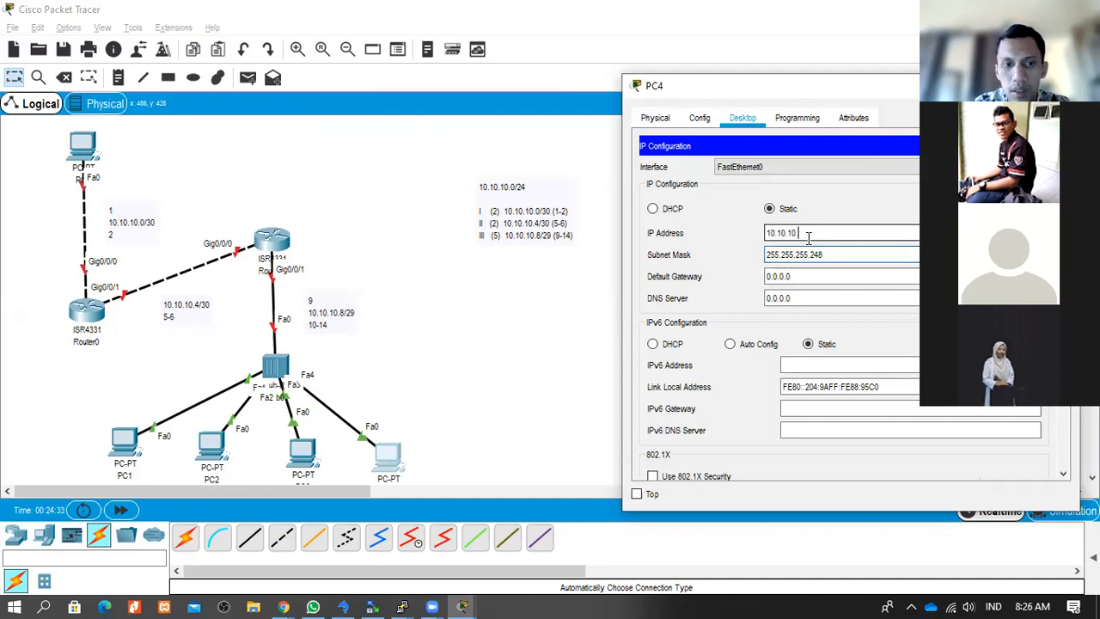
text(1013)
key(Tab)
key(Tab)
text(10.10.10.8)
key(BackSpace)
text(9)
click(1041, 146)
click(1062, 86)
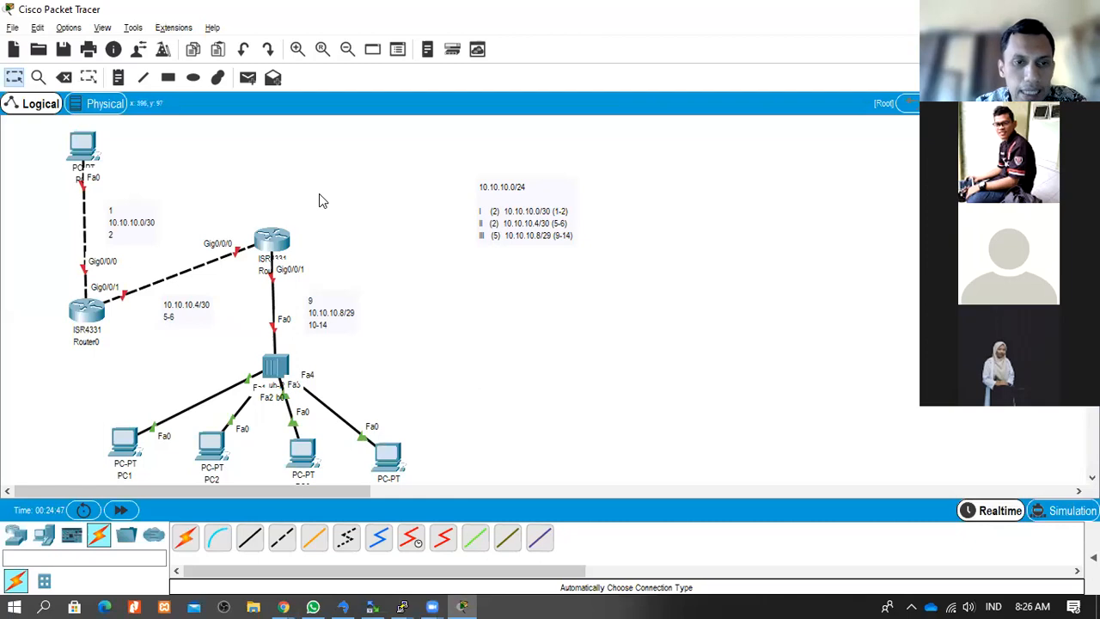
- Open Router0's command line, widen the window and answer no to the initial configuration dialog
click(95, 316)
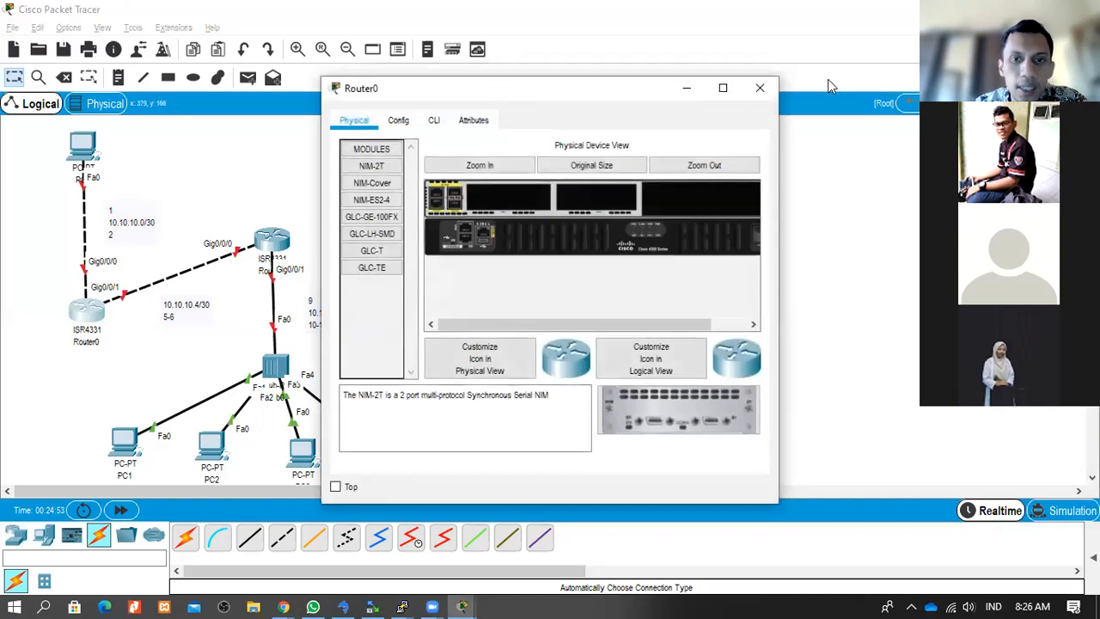
drag(614, 96, 667, 112)
click(780, 128)
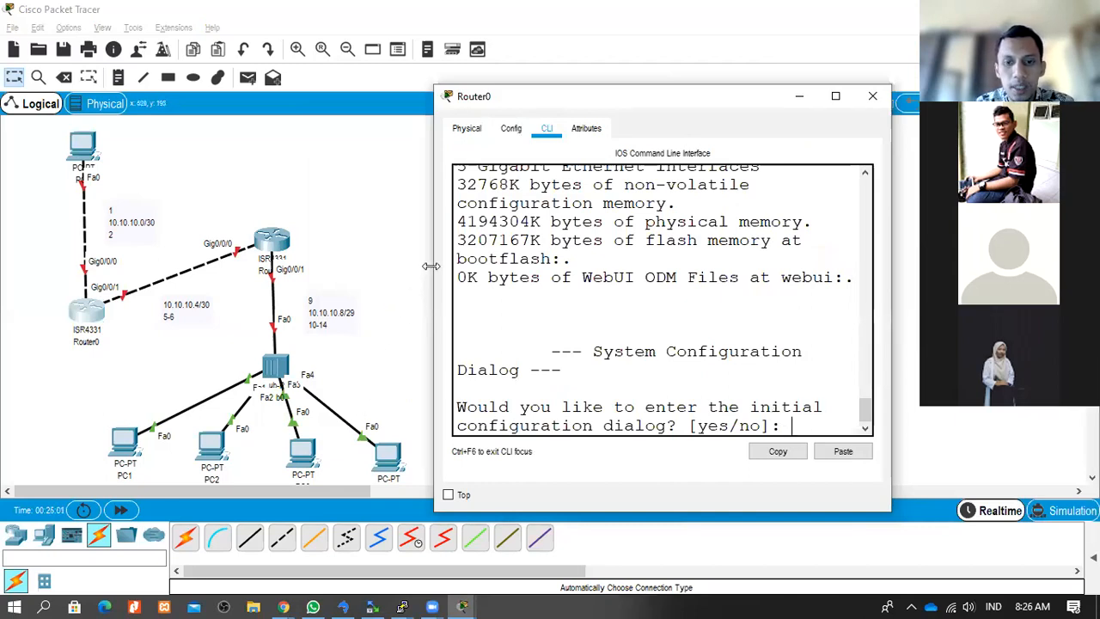
drag(430, 266, 142, 267)
drag(516, 103, 665, 79)
text(no)
key(Return)
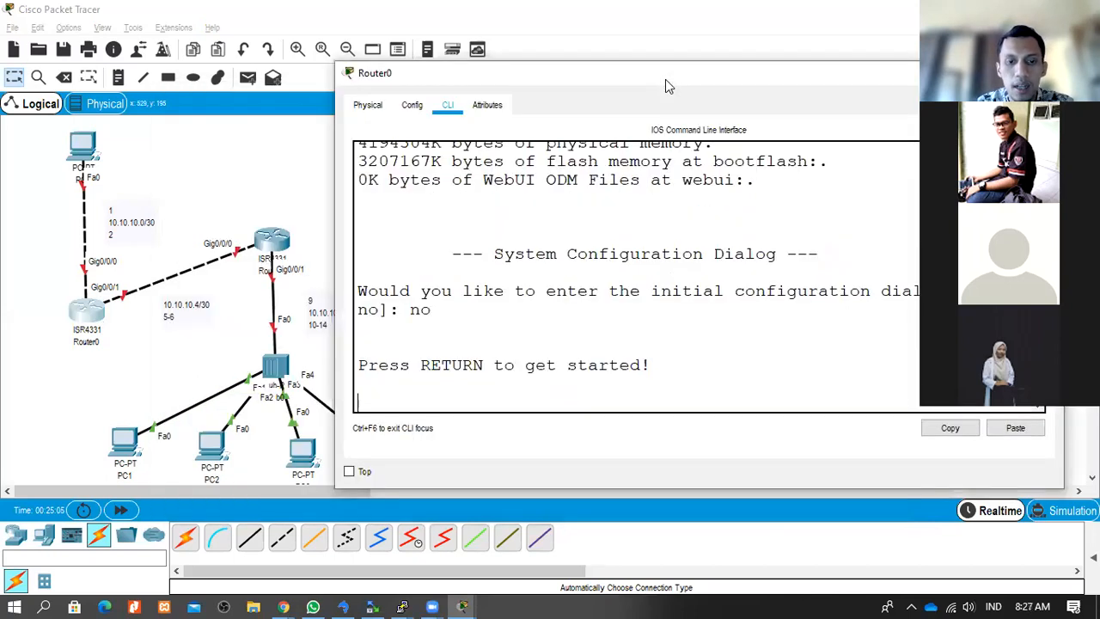
- Start Router0's command session and enter privileged mode with the enable command
key(Return)
text(ena)
key(Return)
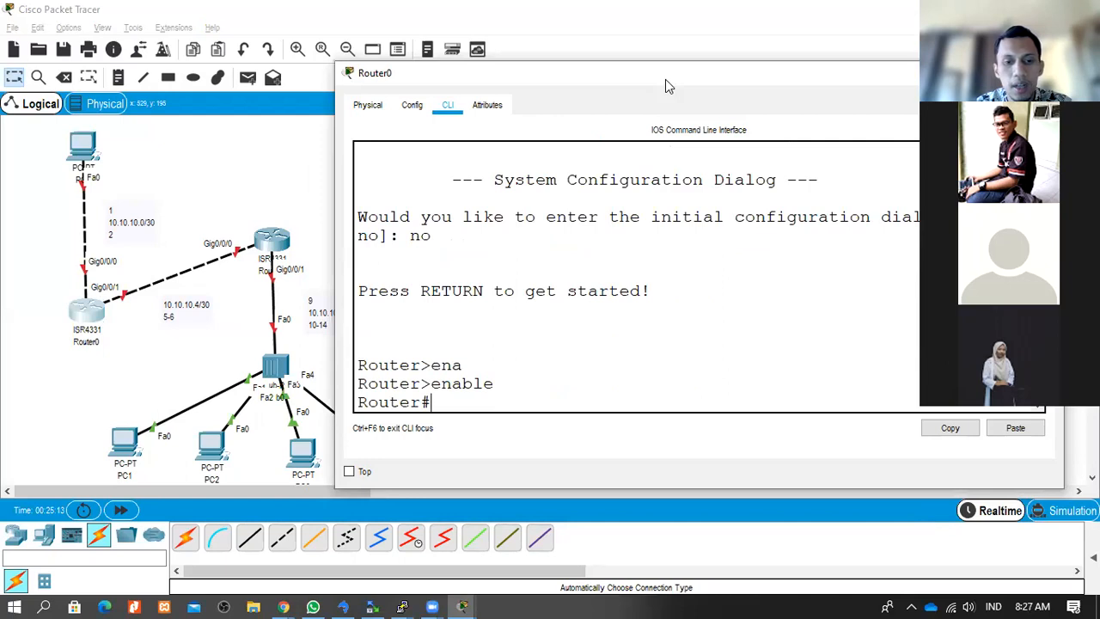
- Try to enter Router0's configuration mode with the command "conft t"
text(con)
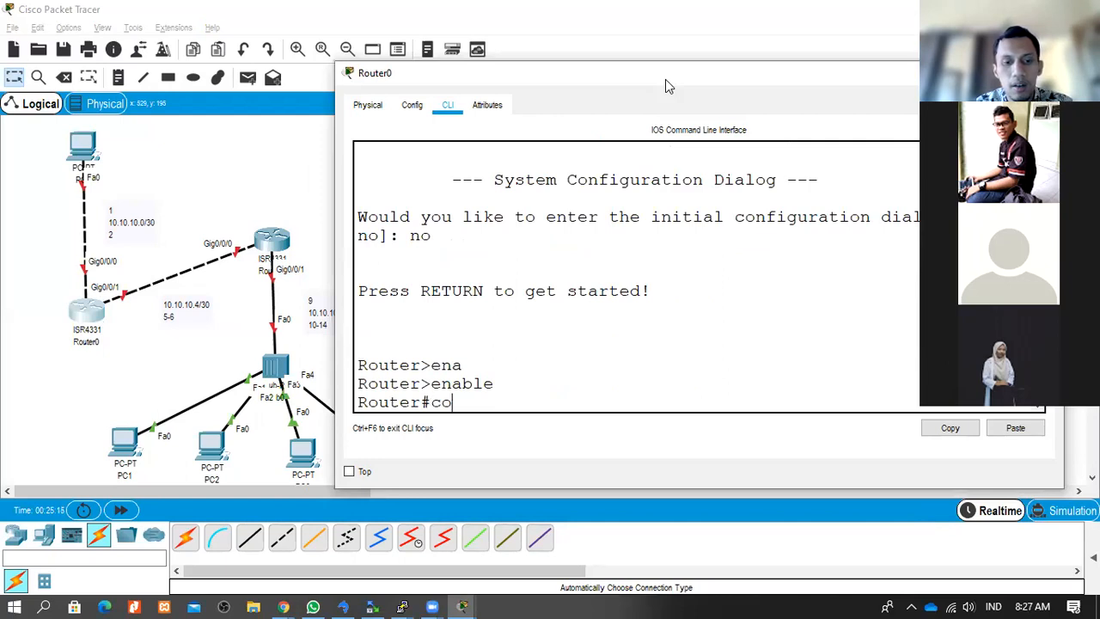
key(Tab)
text(f)
key(BackSpace)
key(BackSpace)
key(BackSpace)
text(con)
key(BackSpace)
key(BackSpace)
text(on)
key(Tab)
key(Tab)
text(ft t)
key(Return)
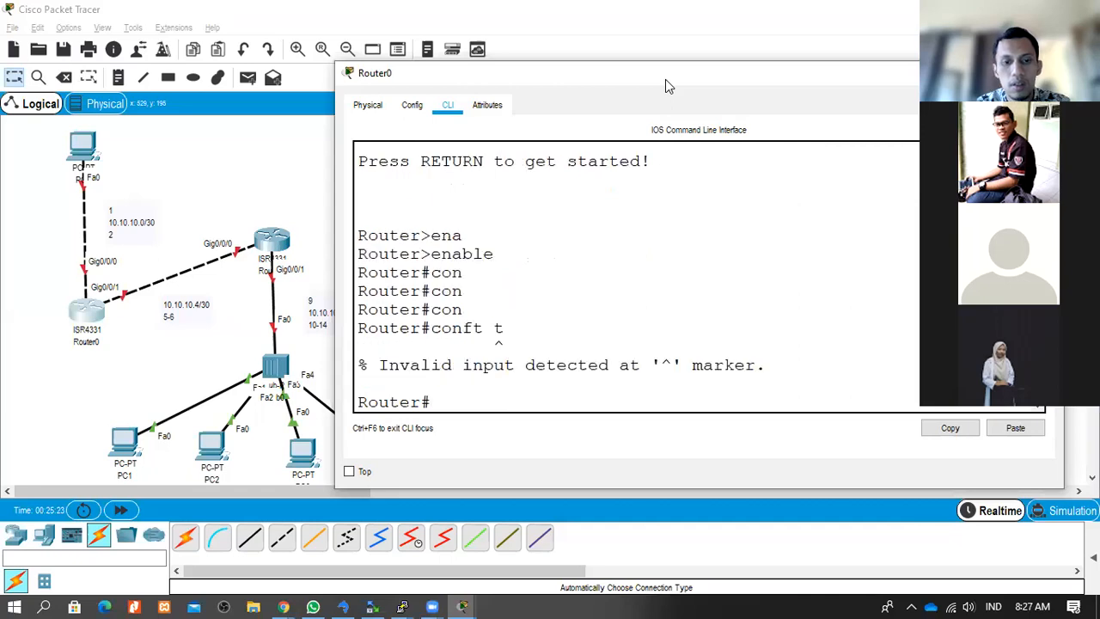
- Run enable again on Router0 and try to autocomplete a command starting with "glo"
text(ena)
key(Tab)
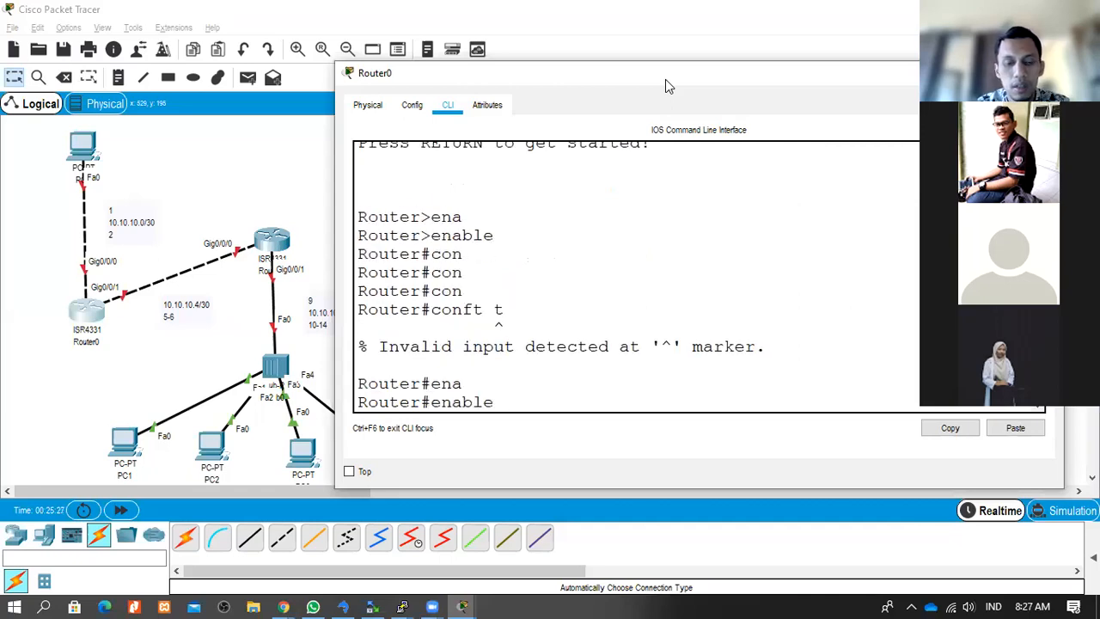
key(Return)
text(r#)
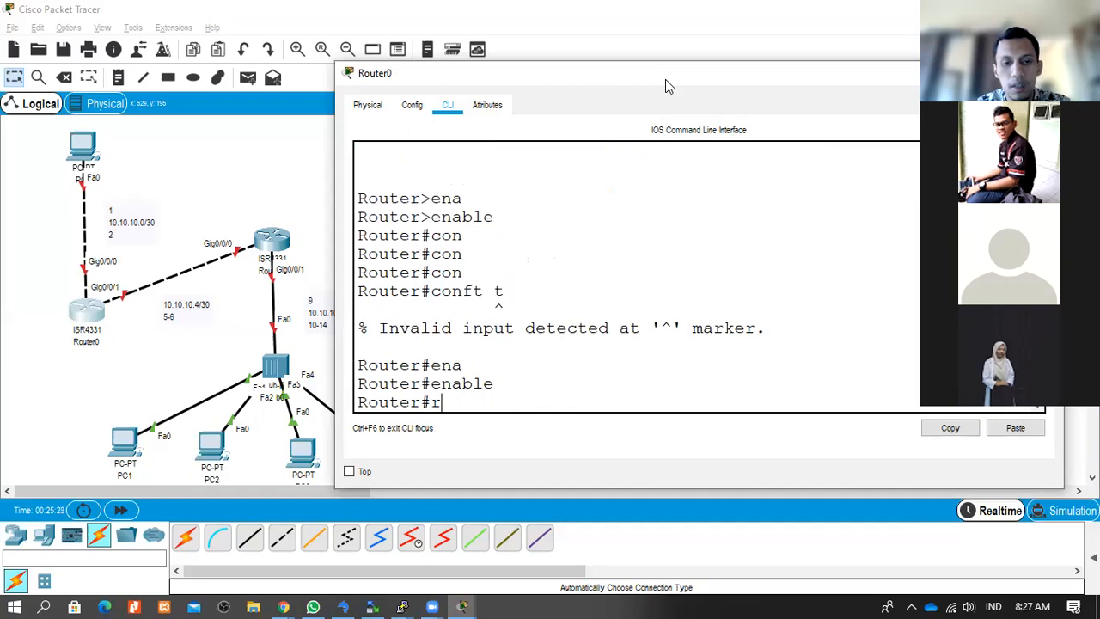
text(gl)
key(Tab)
text(o)
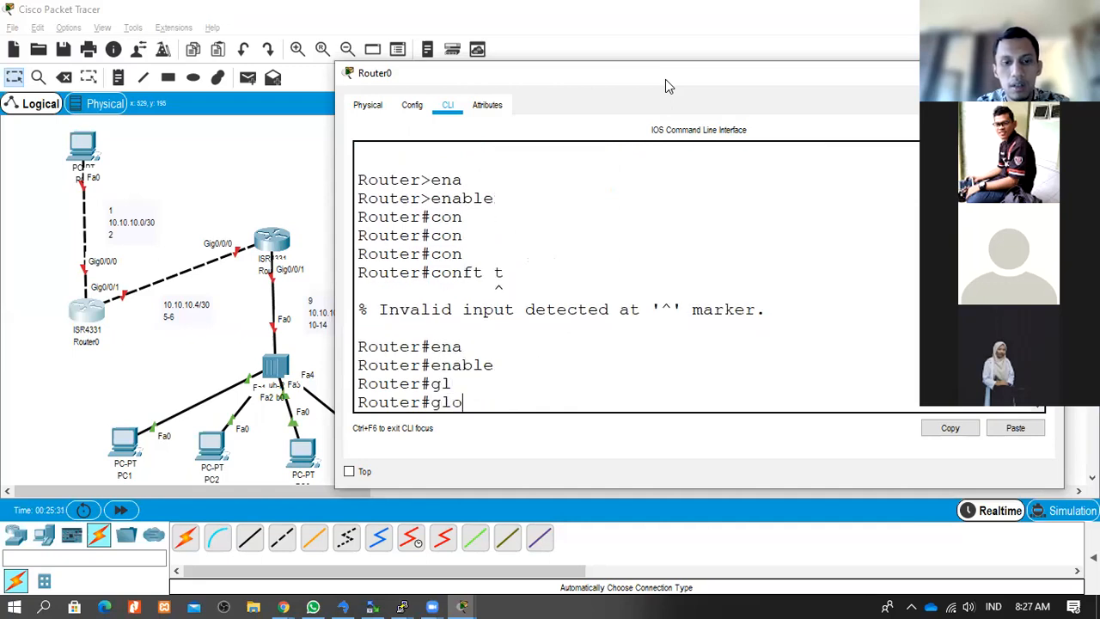
key(Tab)
key(BackSpace)
key(BackSpace)
key(BackSpace)
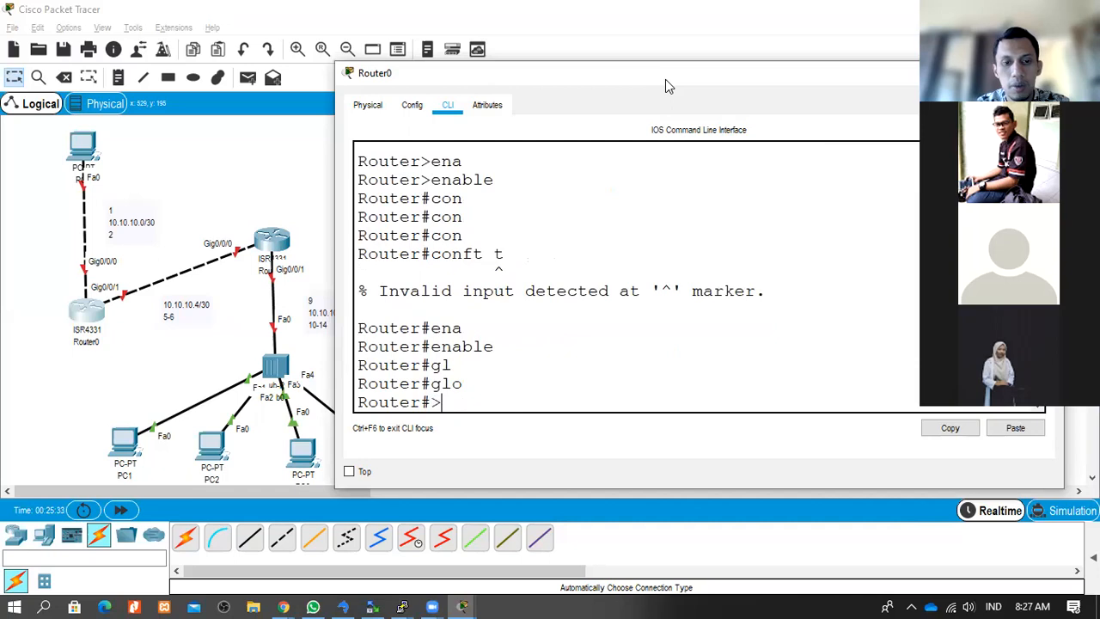
- List Router0's available privileged-mode commands and look for the one that enters configuration mode
text(?)
key(space)
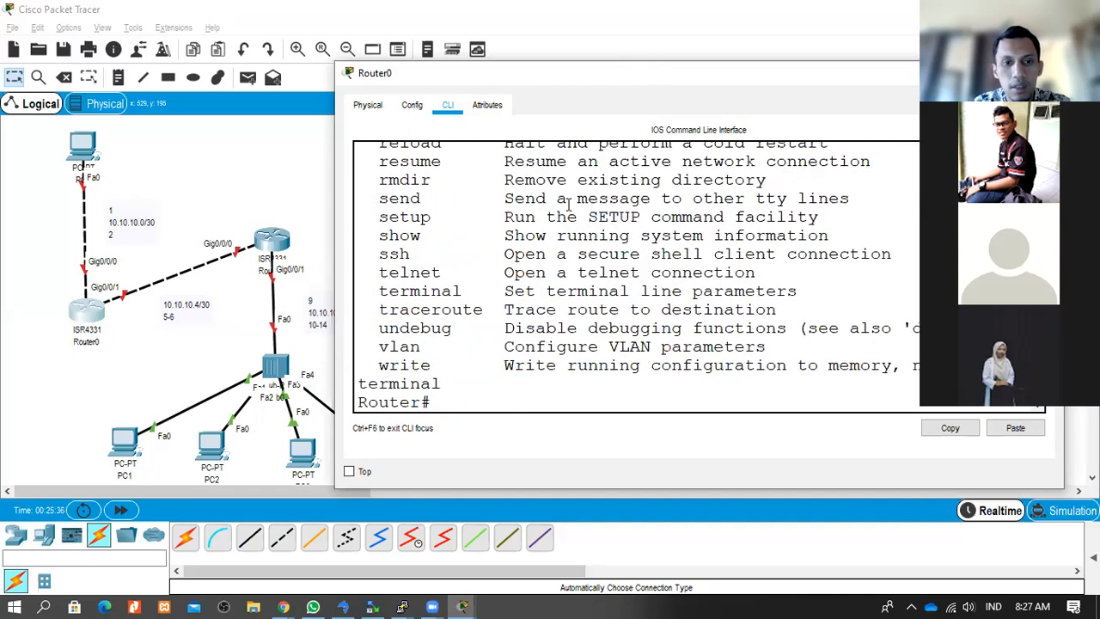
scroll(567, 203, up, 10)
scroll(567, 203, down, 10)
- Enter Router0's global configuration mode with the configure terminal command
text(con)
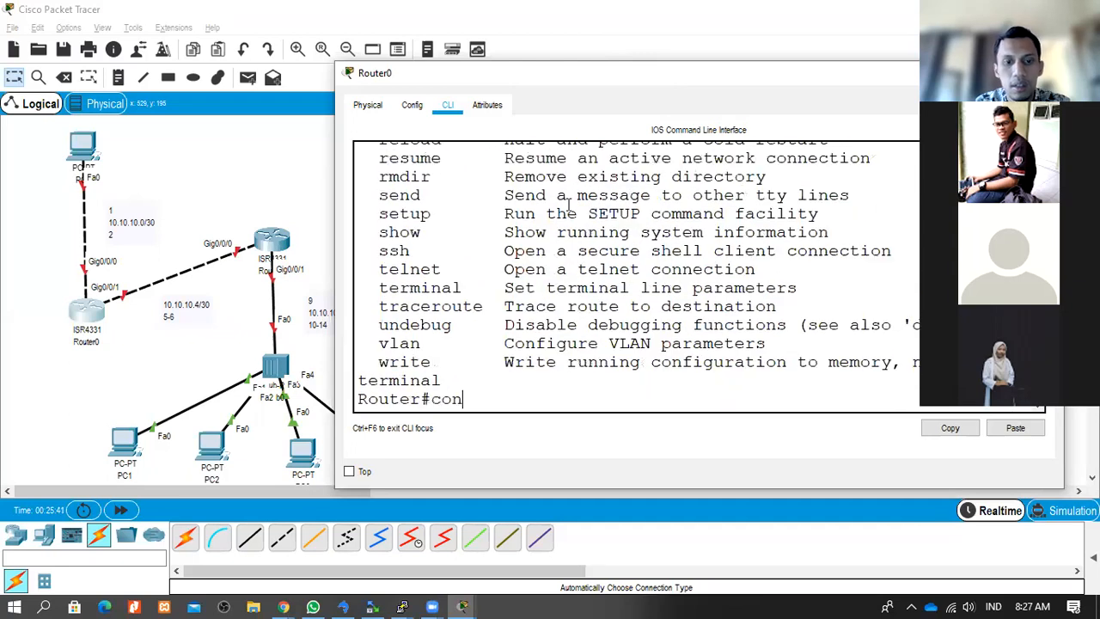
key(Tab)
key(Tab)
key(Tab)
text(f)
key(Tab)
key(Tab)
key(BackSpace)
key(BackSpace)
key(BackSpace)
key(BackSpace)
key(BackSpace)
key(BackSpace)
key(BackSpace)
key(BackSpace)
text(ter)
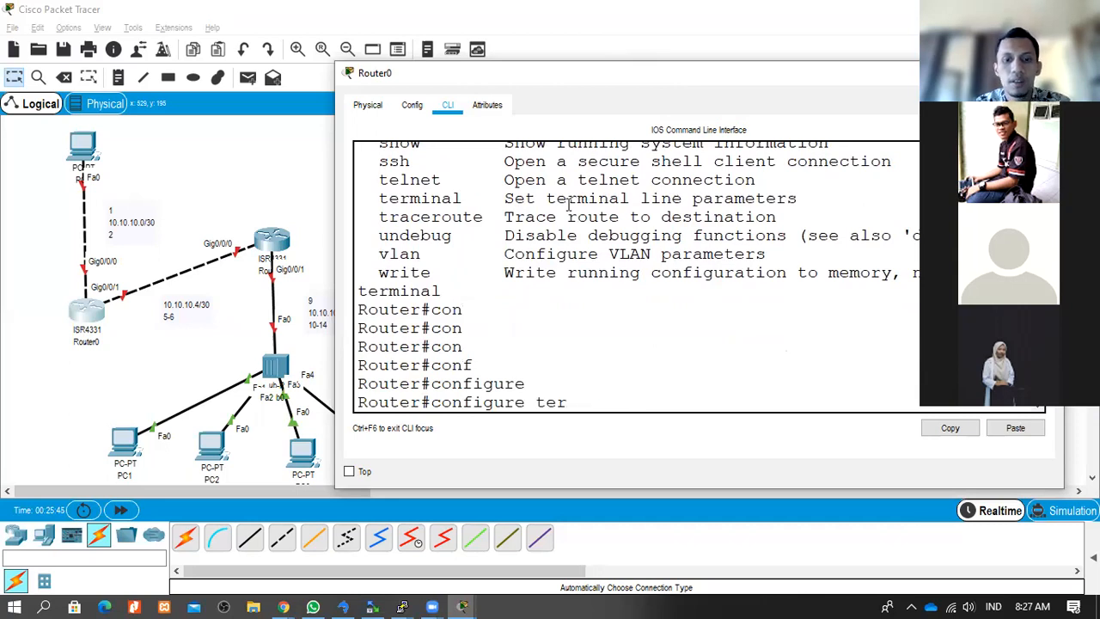
key(Tab)
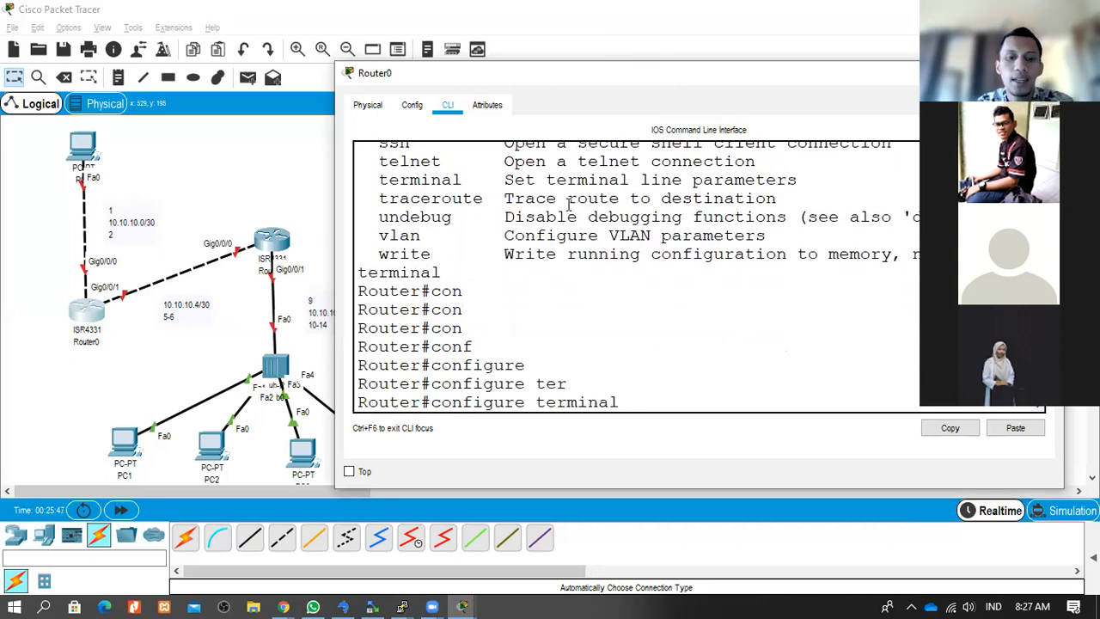
key(Return)
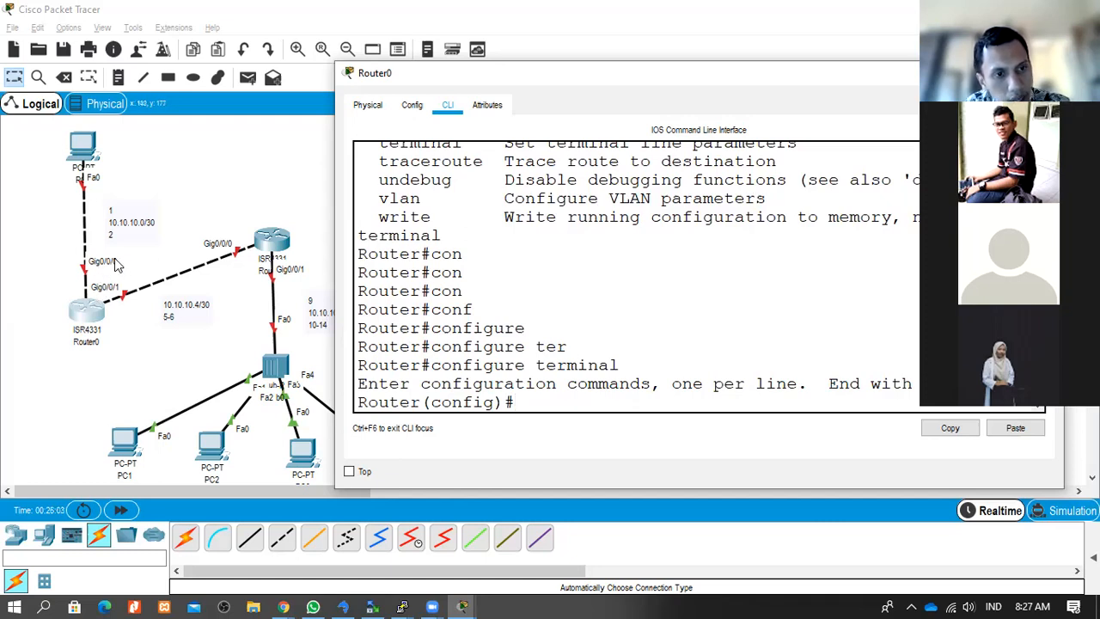
- Enter configuration of Router0's interface gi0/0/0 and enable it with the no shutdown command
text(int)
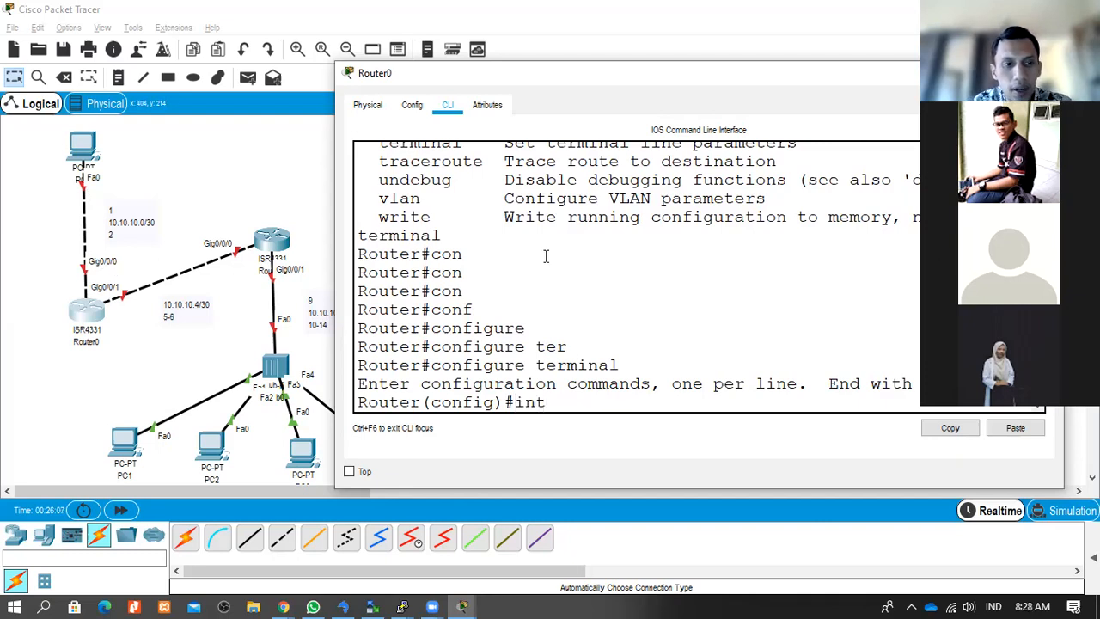
key(Tab)
text(gi)
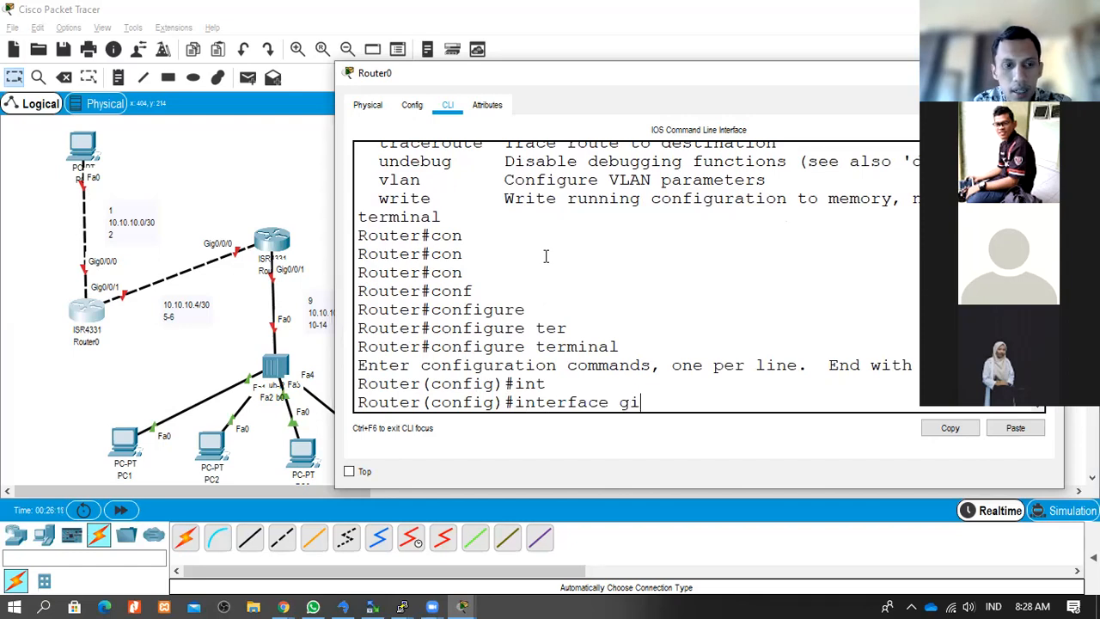
text(0/0/0)
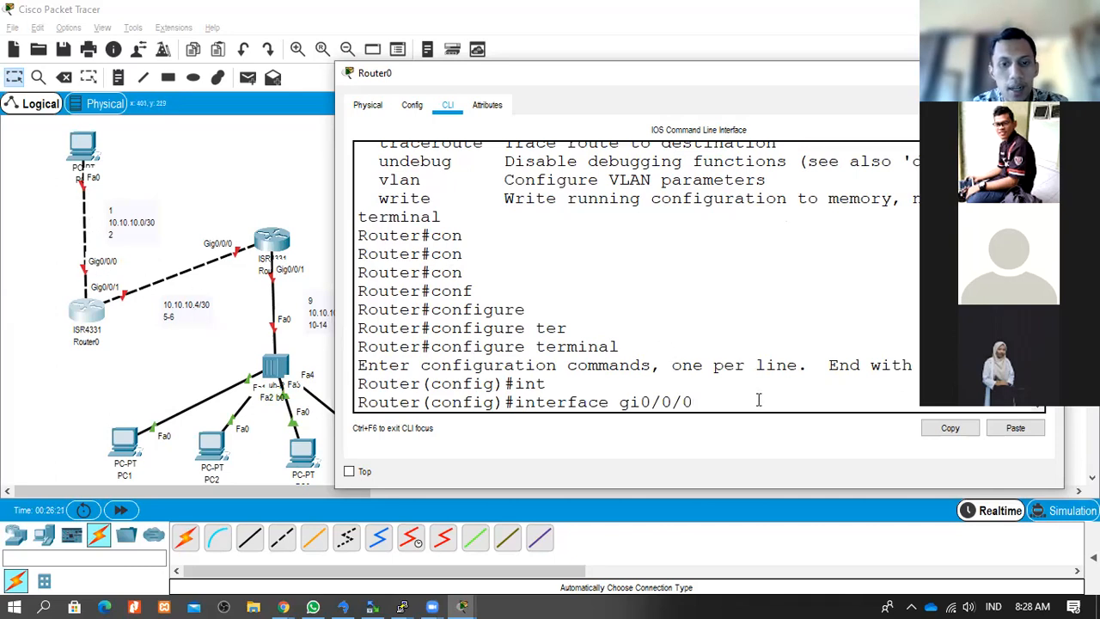
key(Return)
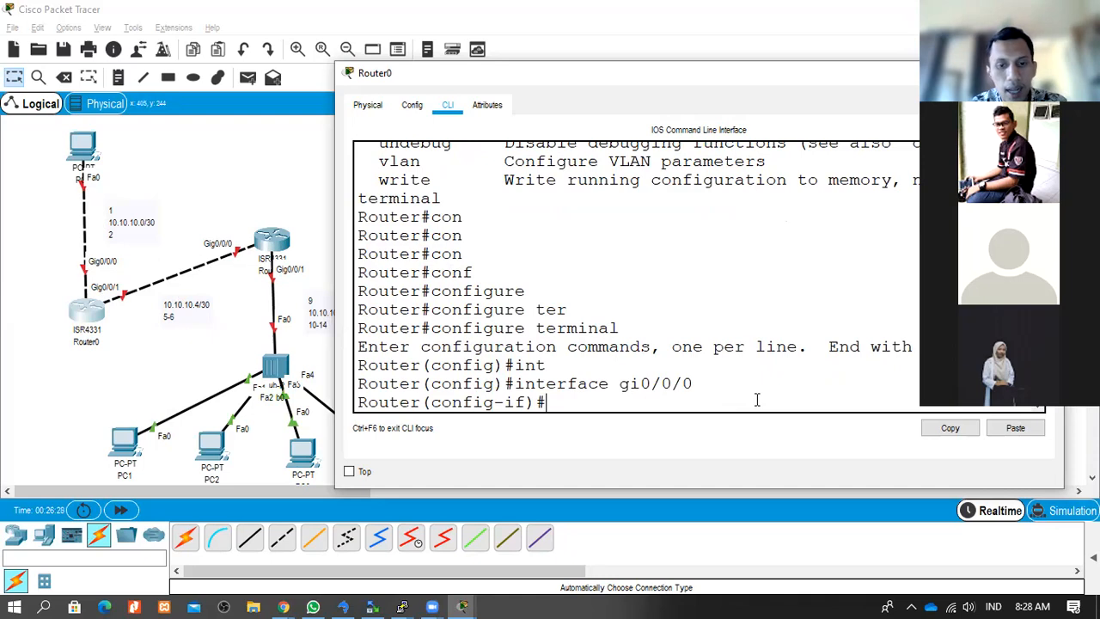
text(o shutdown)
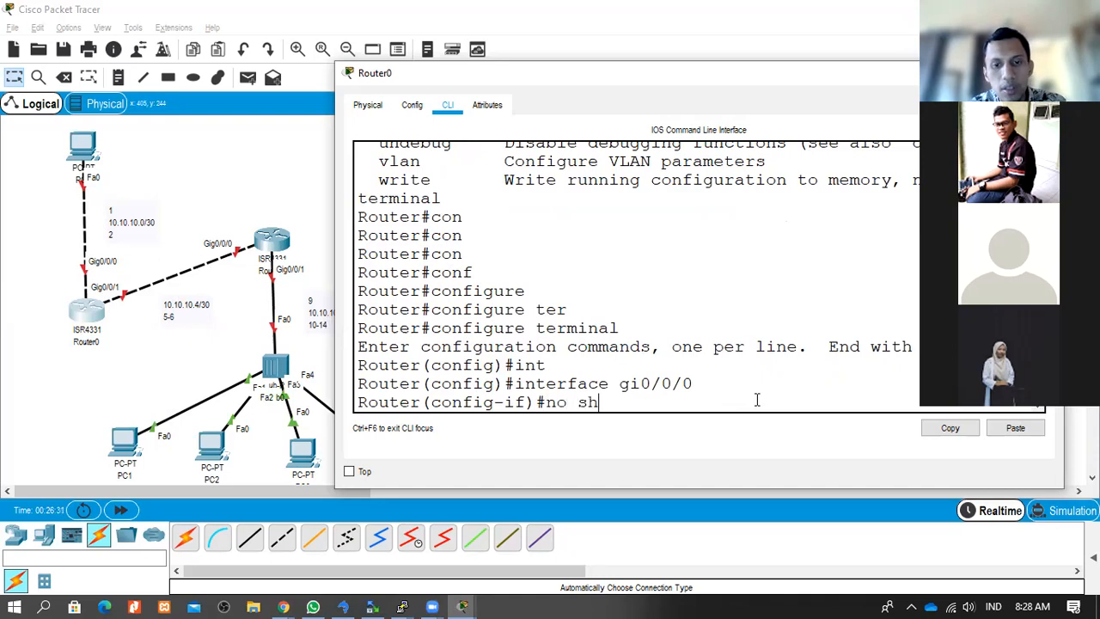
key(Tab)
key(Return)
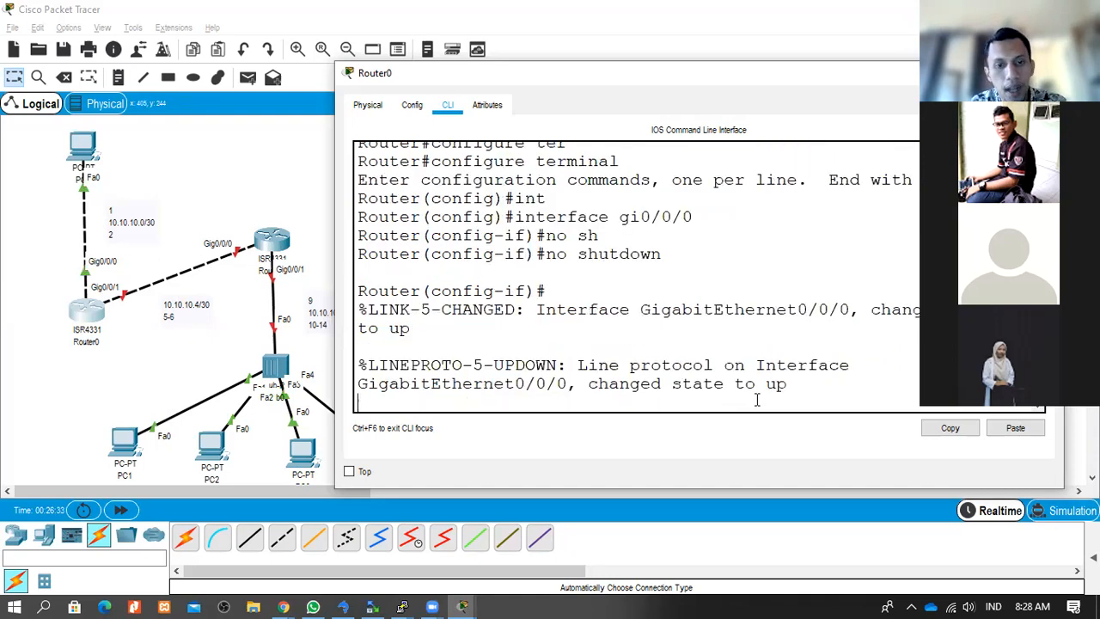
key(Return)
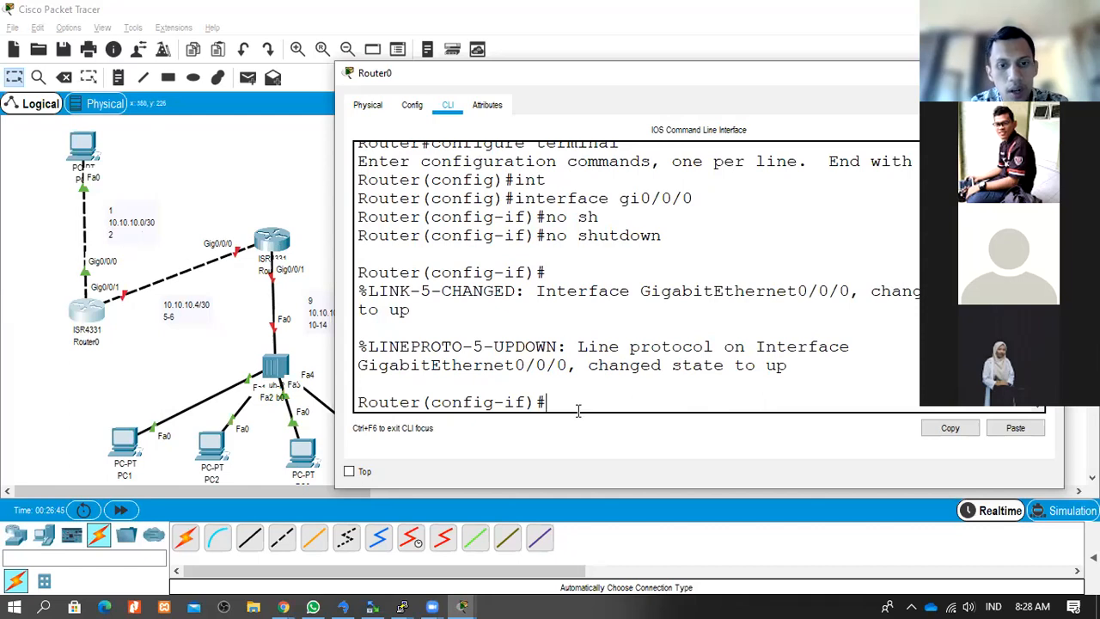
- Assign IP address 10.10.10.2 with the /30 subnet mask to Router0's gi0/0/0 and save the configuration with do write
text(ip address 10.10.10.2 255.255.255.25)
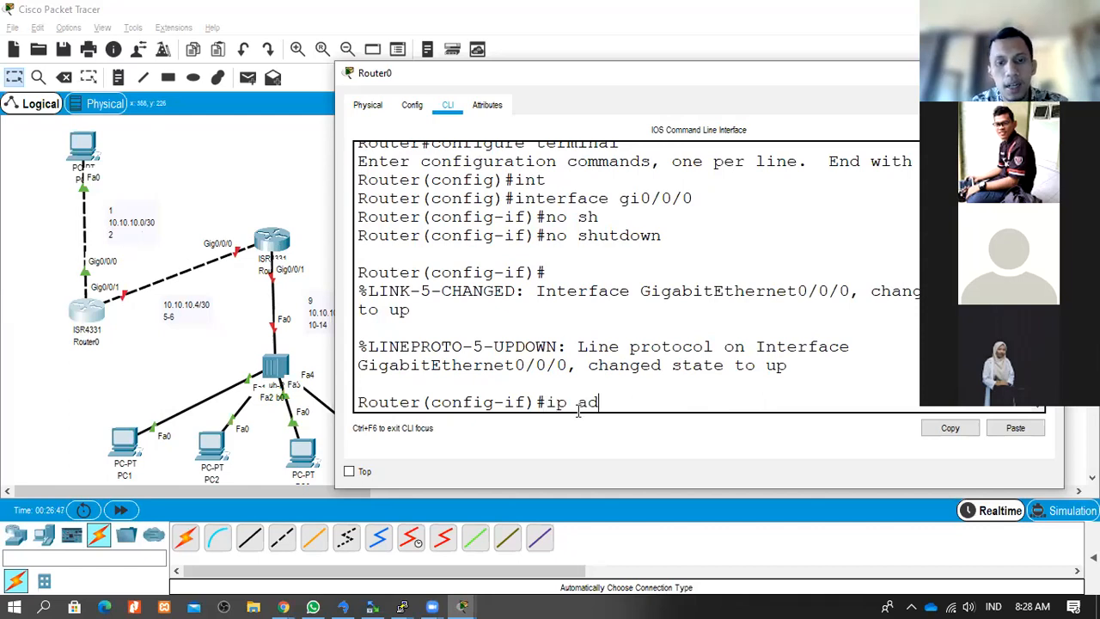
key(Tab)
text(10.10.10.2 255.255.255.25)
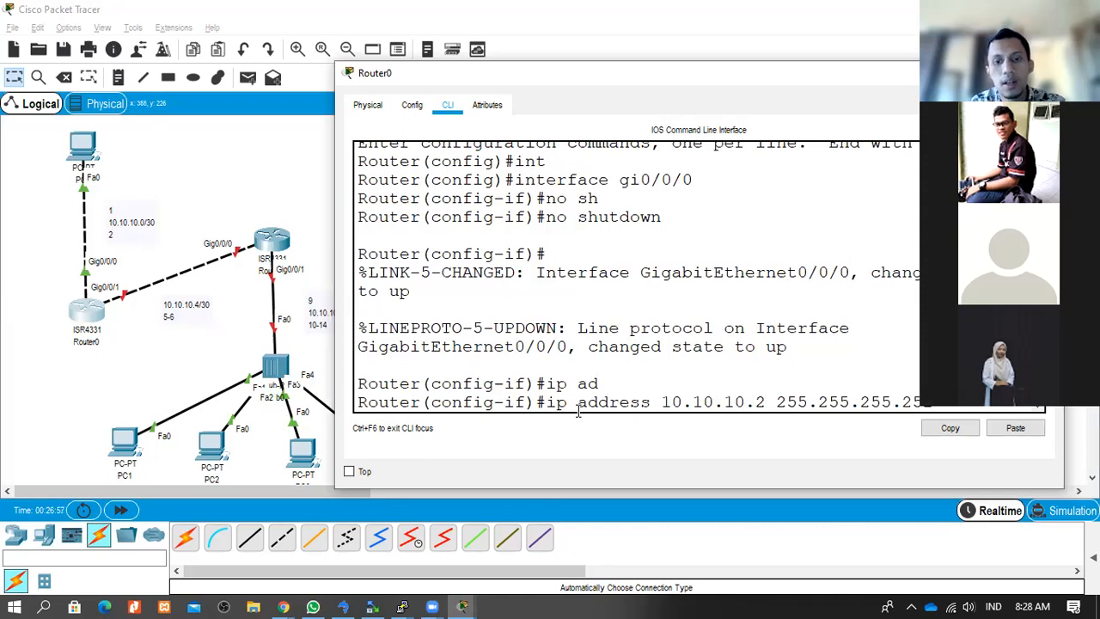
key(Return)
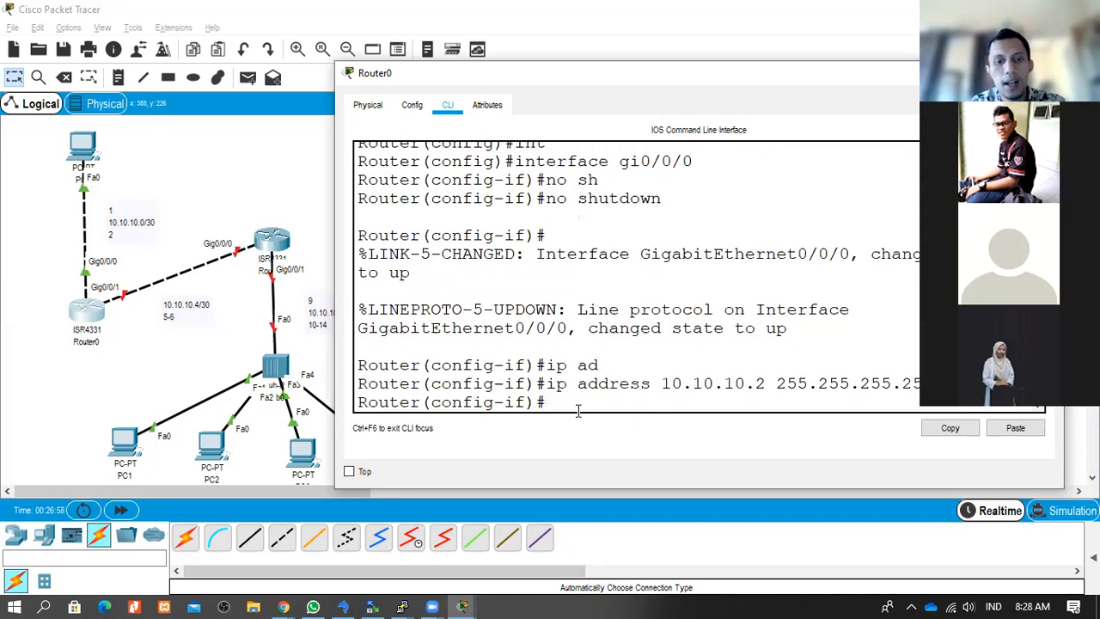
text(do write)
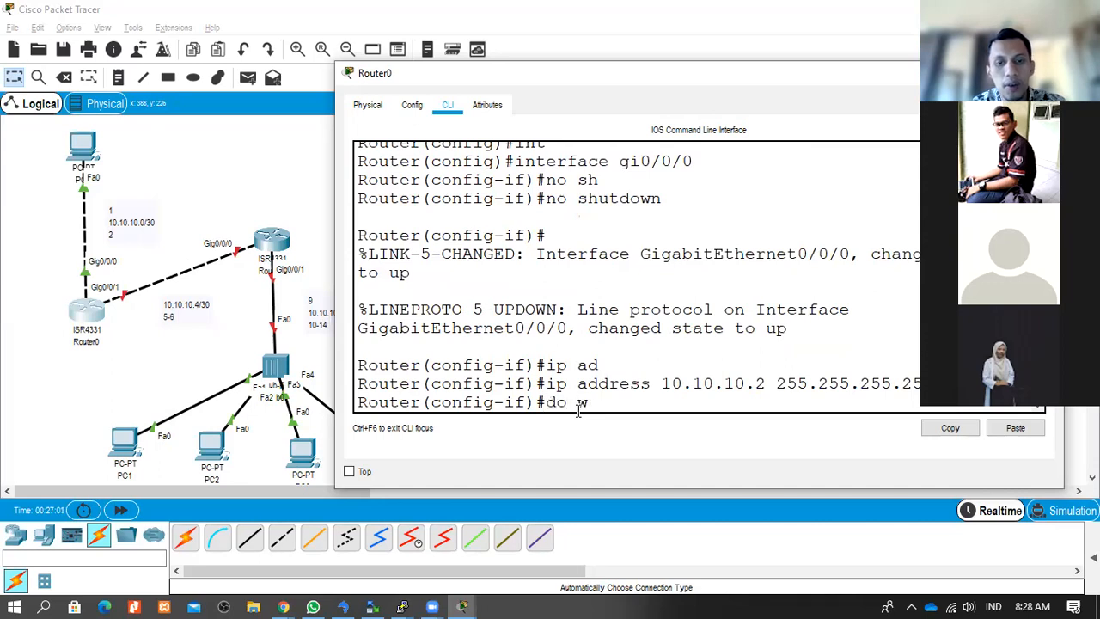
key(BackSpace)
text(ite)
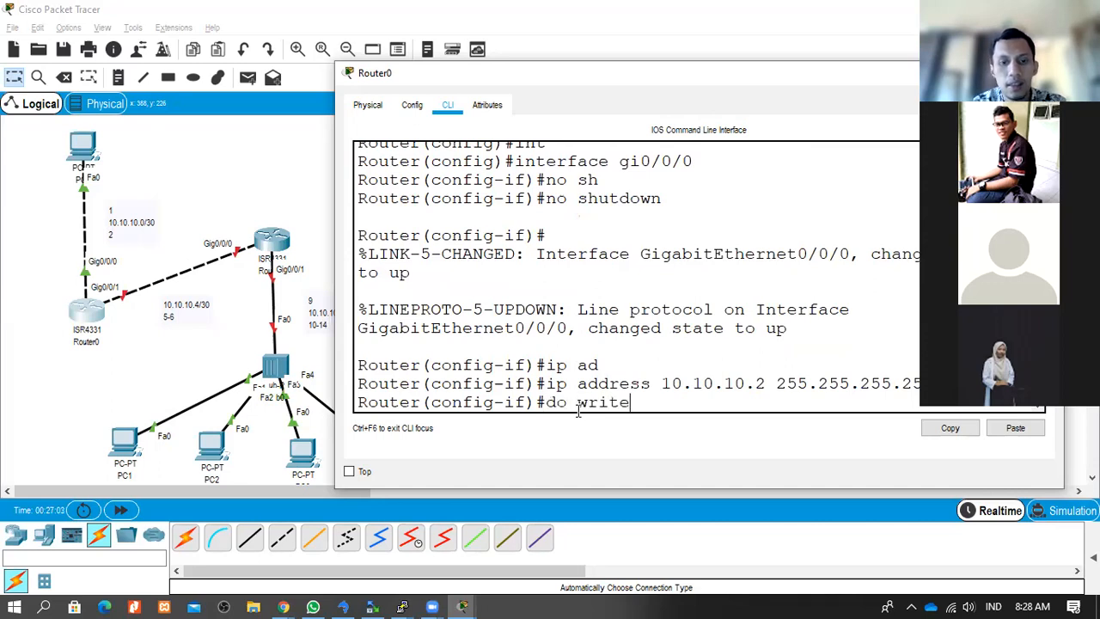
key(Return)
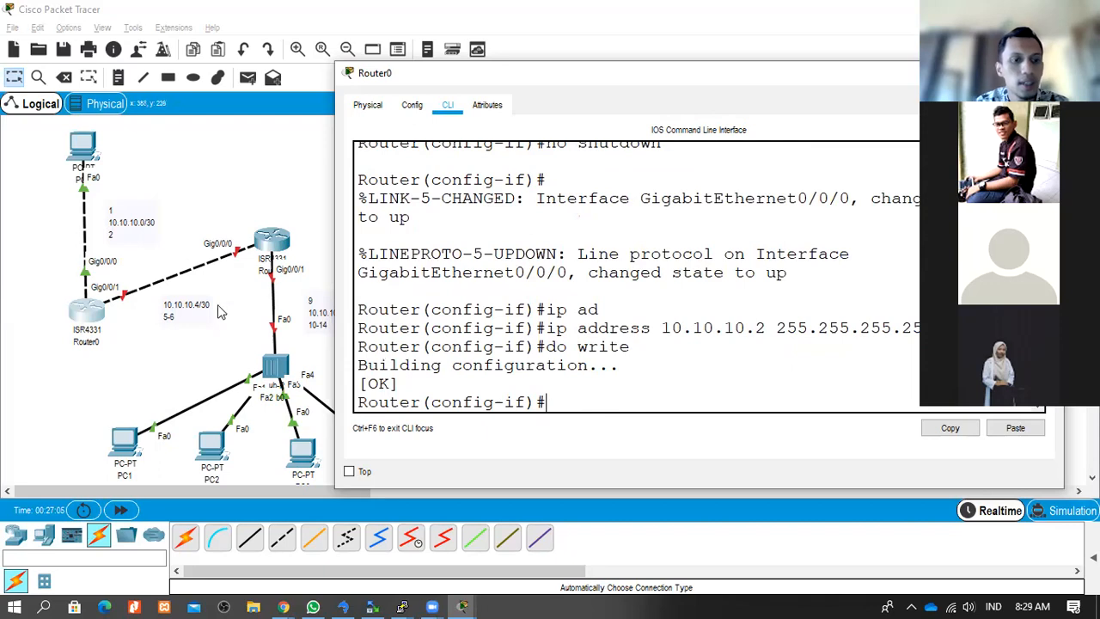
- Ping the PC at 10.10.10.1 from Router0's interface configuration mode
text(do ping )
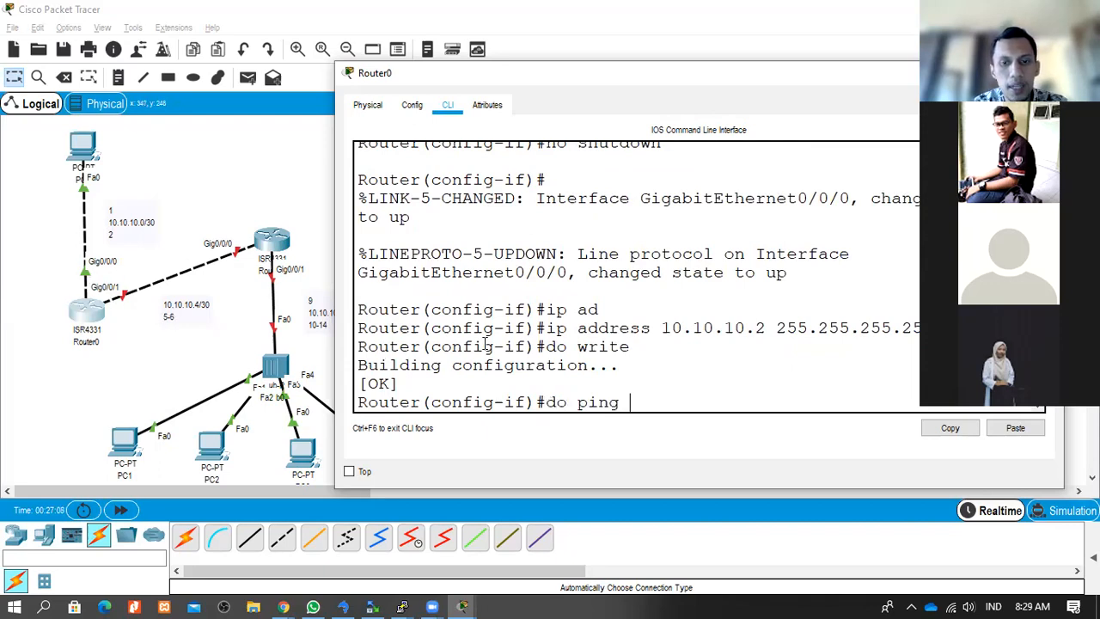
text(10.10.1)
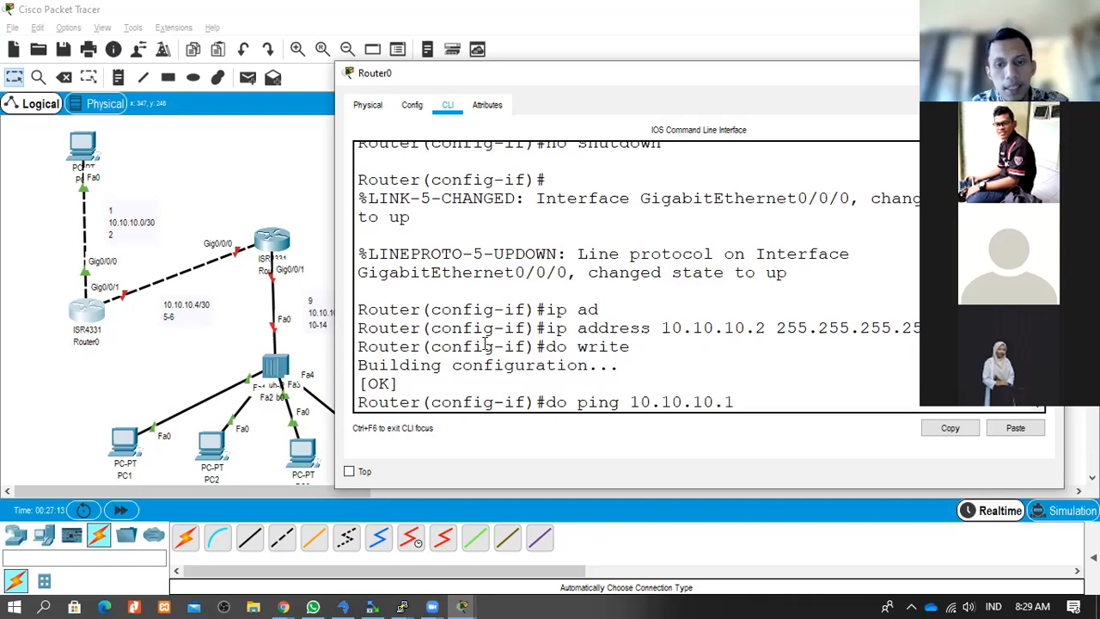
key(Return)
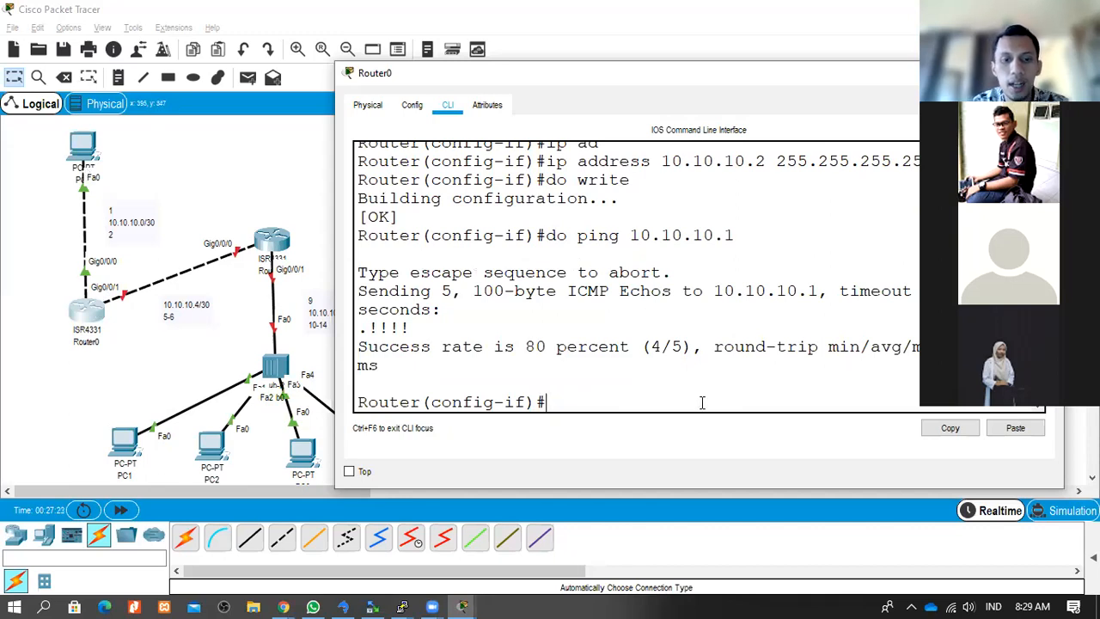
- Exit the gi0/0/0 configuration on Router0 and enter configuration of interface gi0/0/1
text(exit)
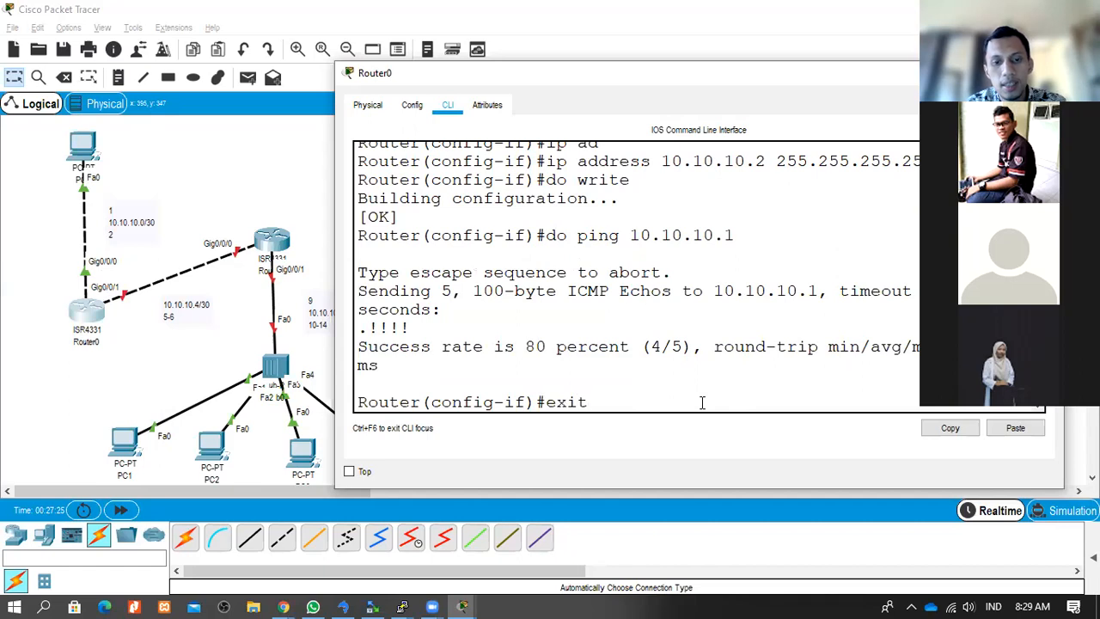
key(Return)
key(BackSpace)
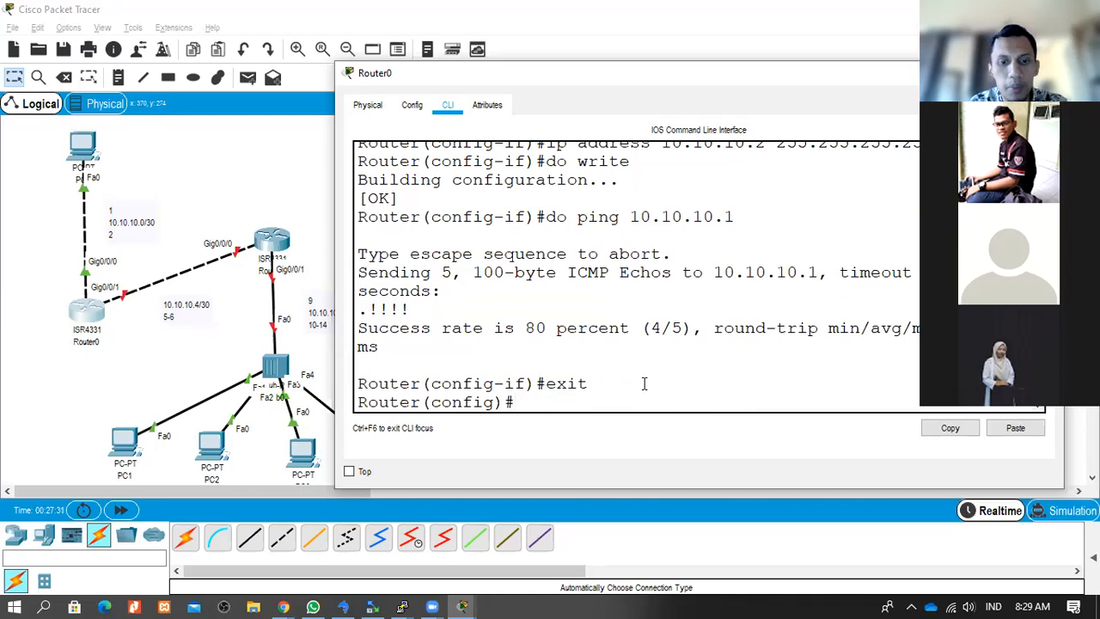
text(int)
key(Tab)
text(g)
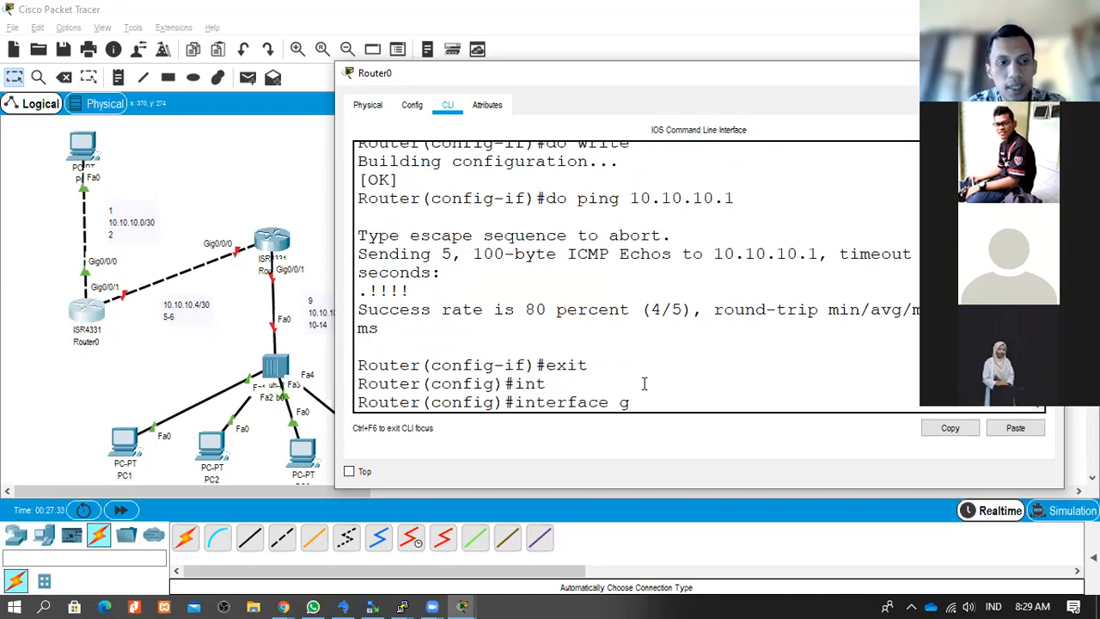
text(i0/)
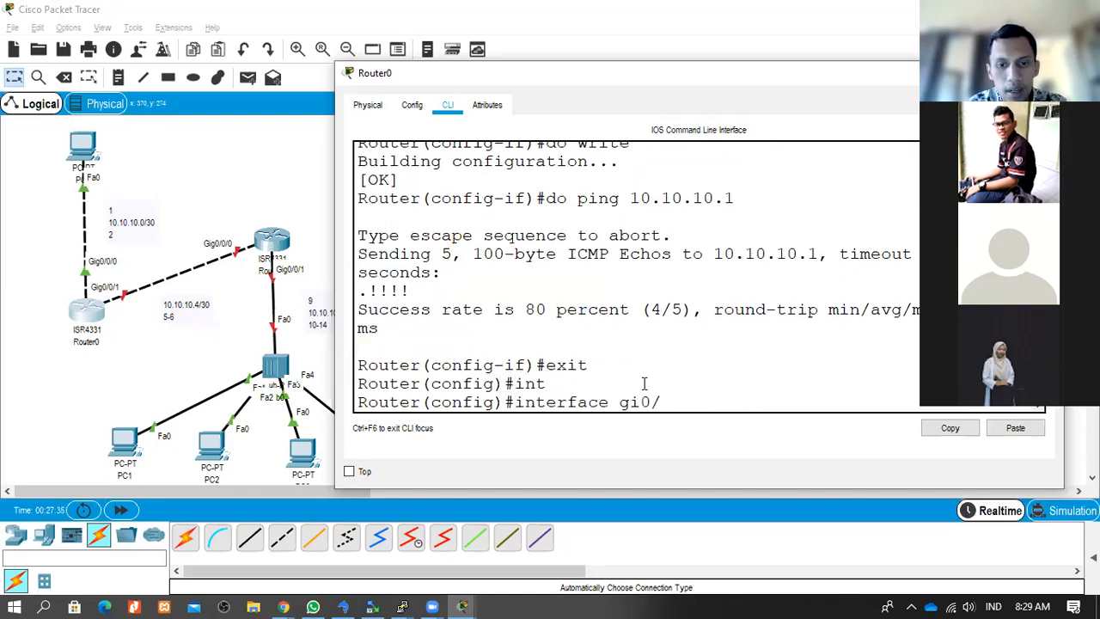
text(0/1)
key(Return)
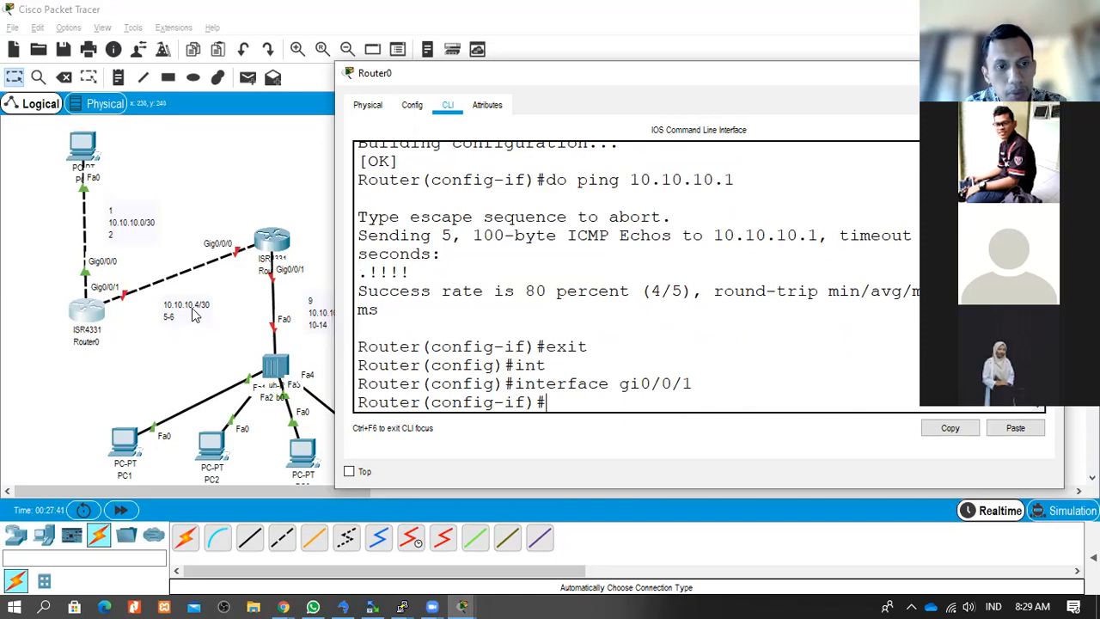
- Enable Router0's interface gi0/0/1 with the no shutdown command
text(ip)
key(BackSpace)
key(BackSpace)
text(no sh)
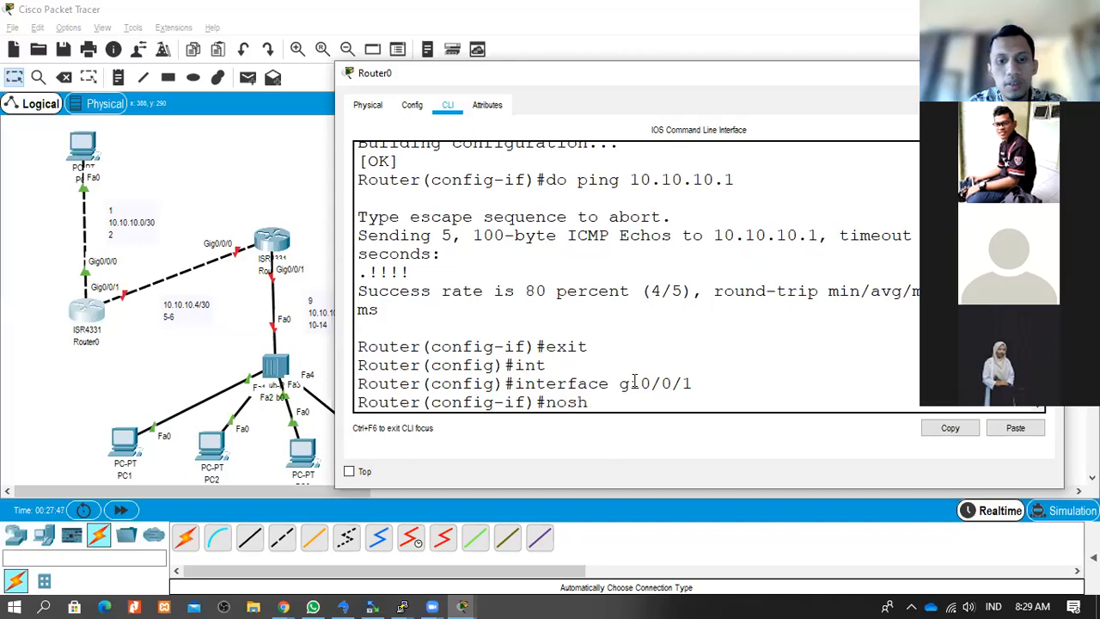
key(Tab)
key(Return)
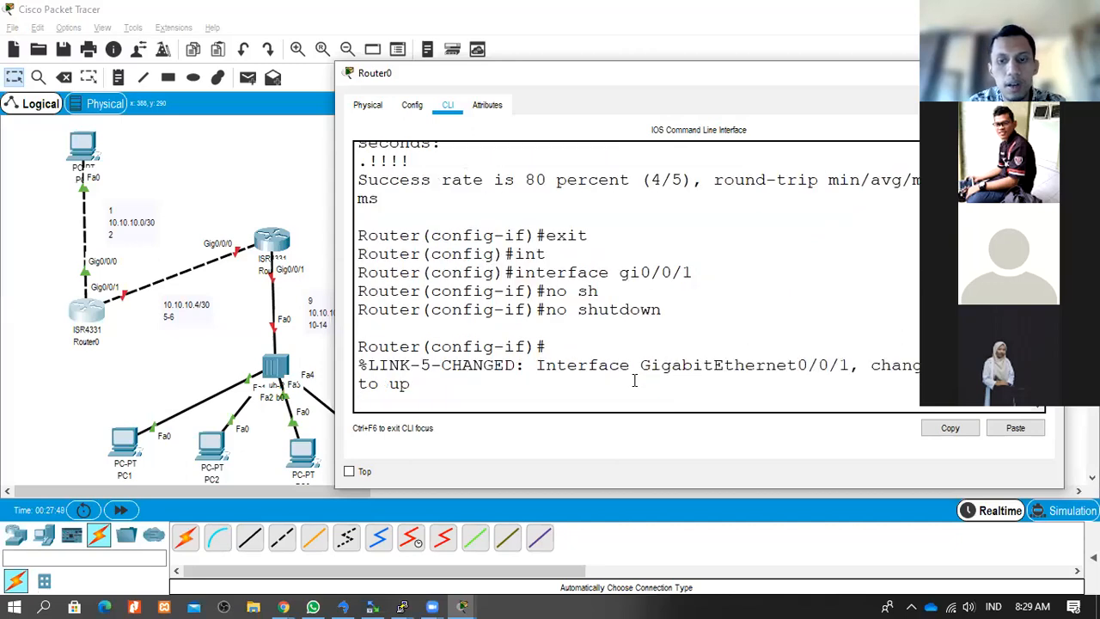
key(Return)
- Assign IP address 10.10.10.5 with the /30 subnet mask to Router0's interface gi0/0/1
text(ip ad)
key(Tab)
text(10.10.10.5)
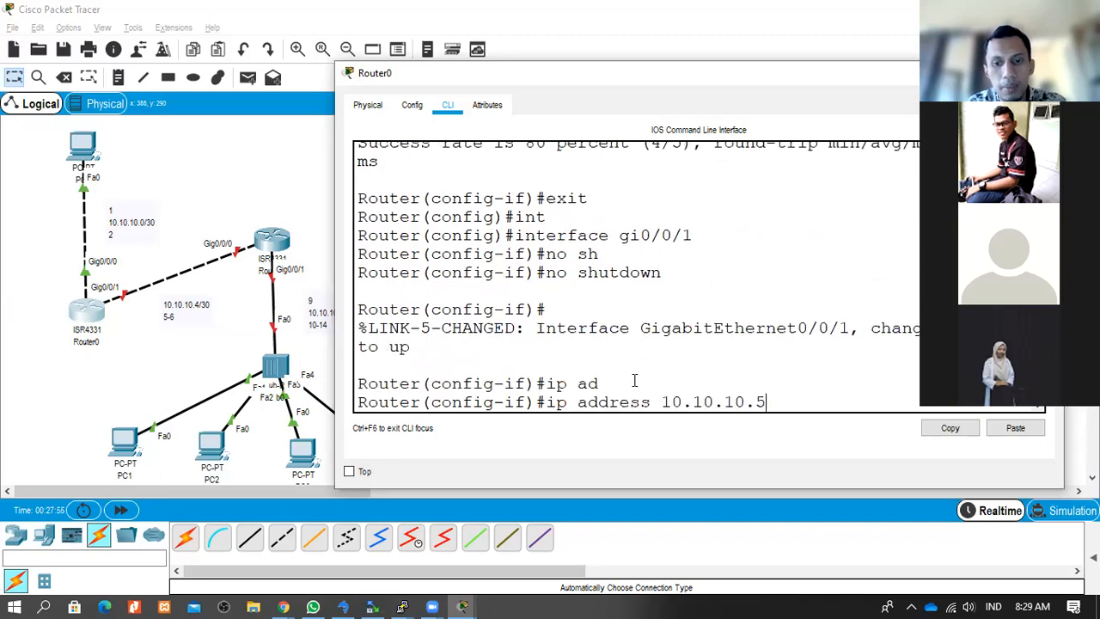
text( 255.255)
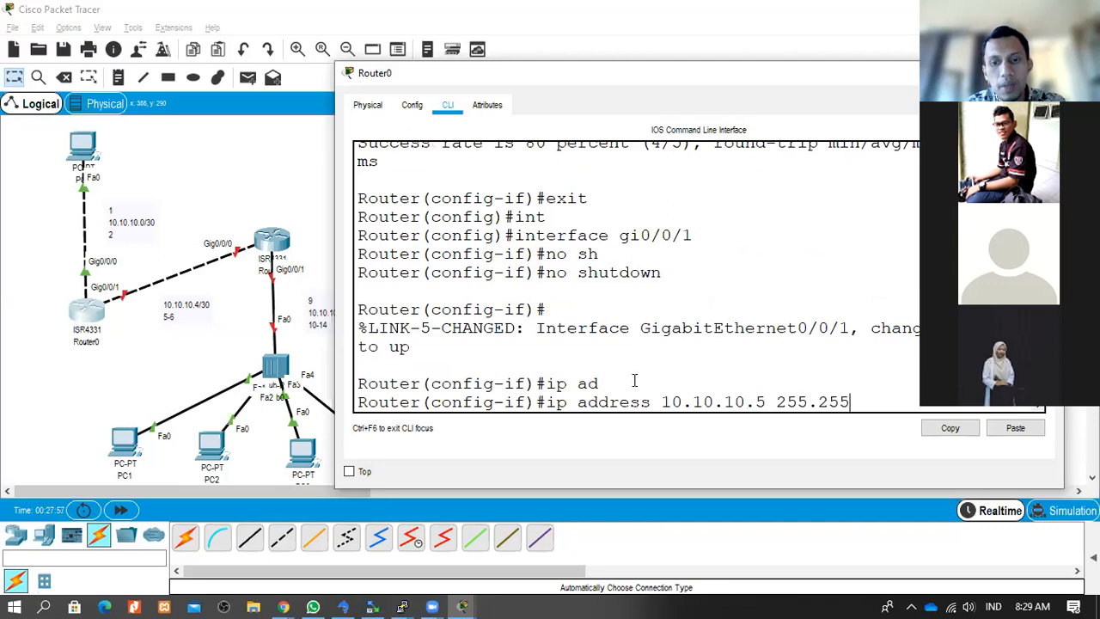
text(.255.2)
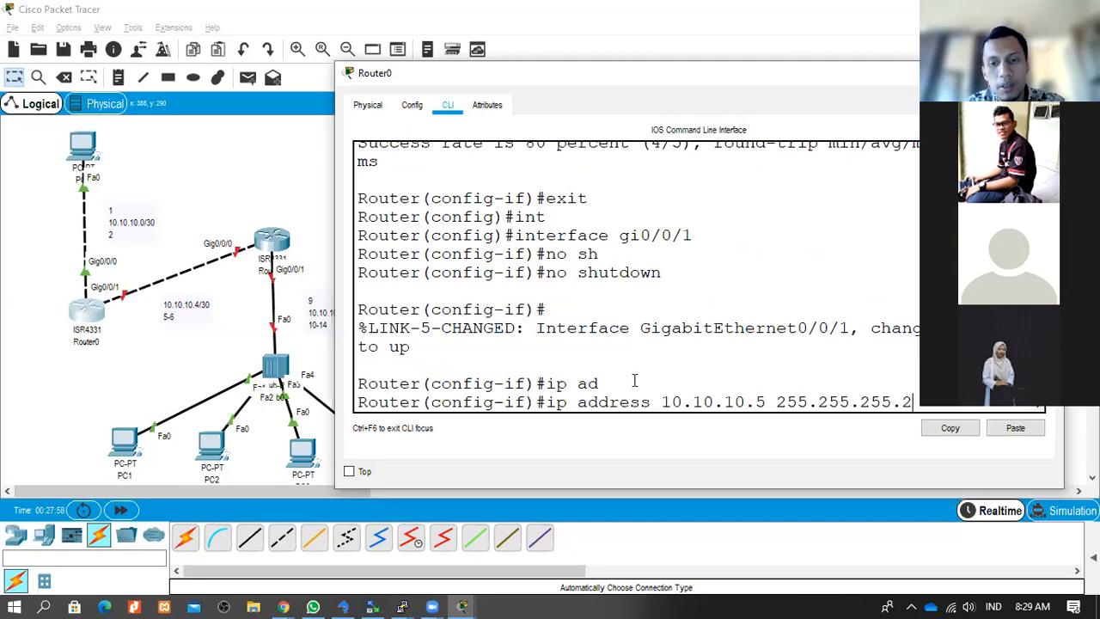
text(5)
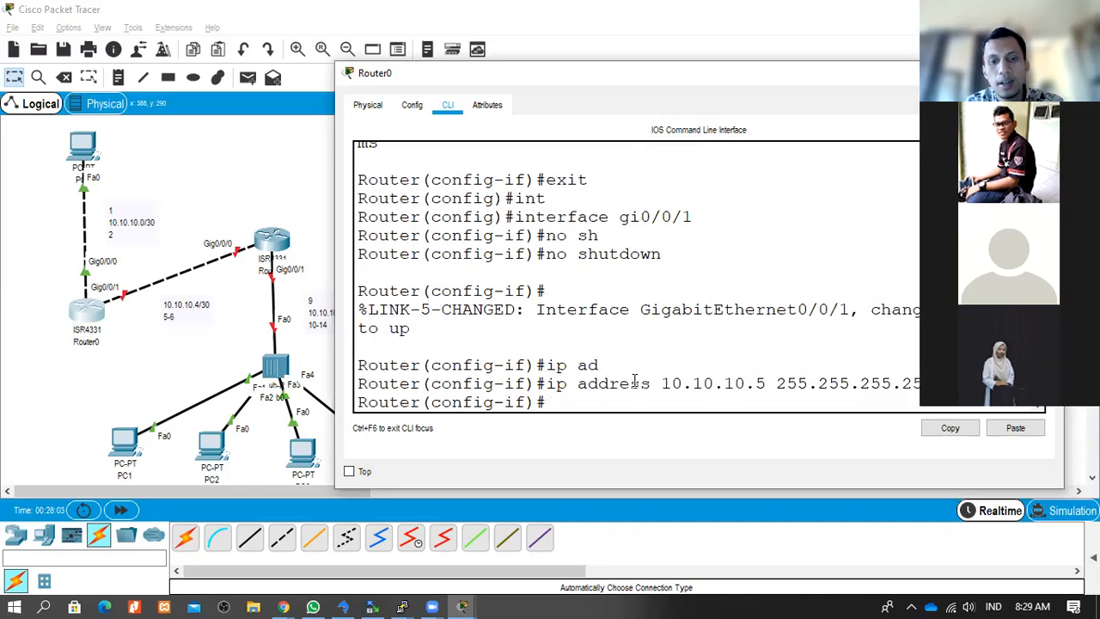
- Save Router0's configuration with do write and exit to global configuration mode
text(do write)
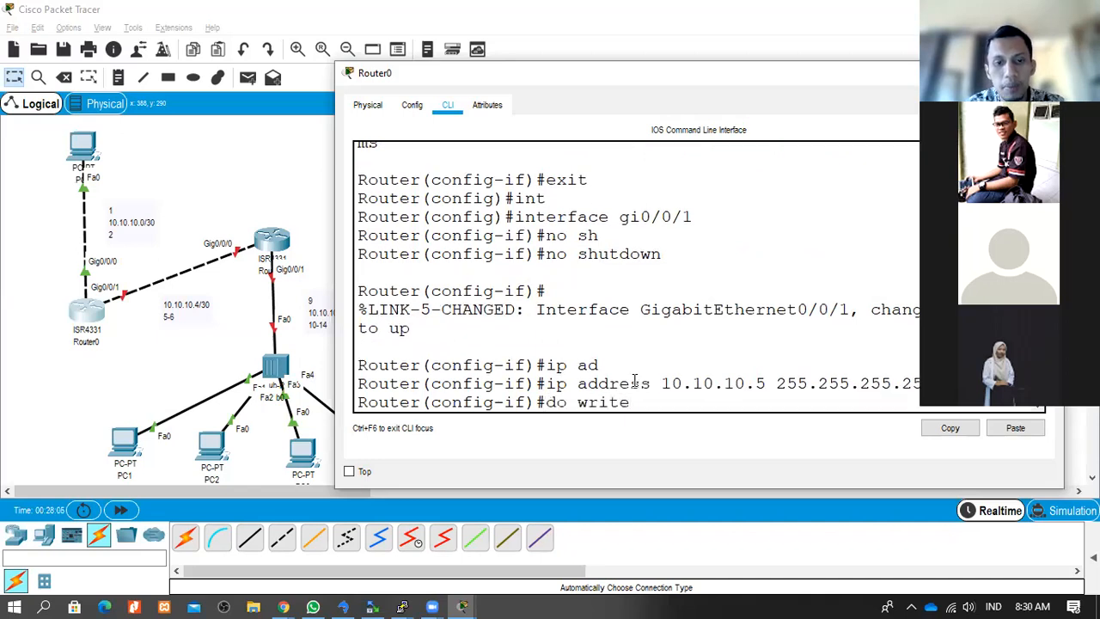
key(Return)
text(exi)
text(t)
key(Return)
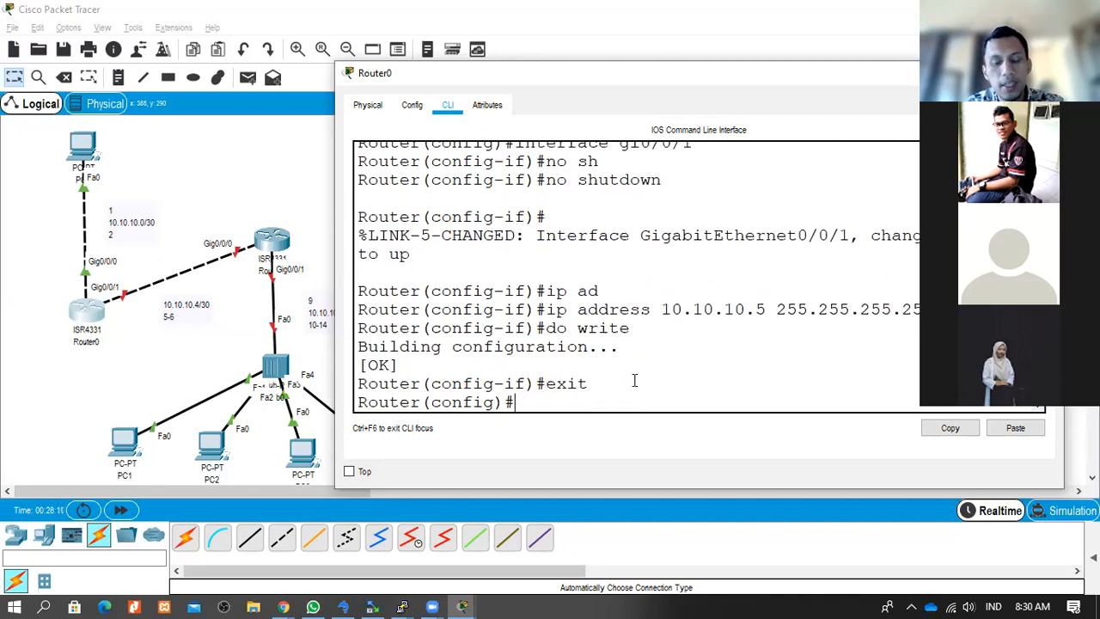
- Try to list Router0's interfaces with the command "do show interface brief"
text(do sh)
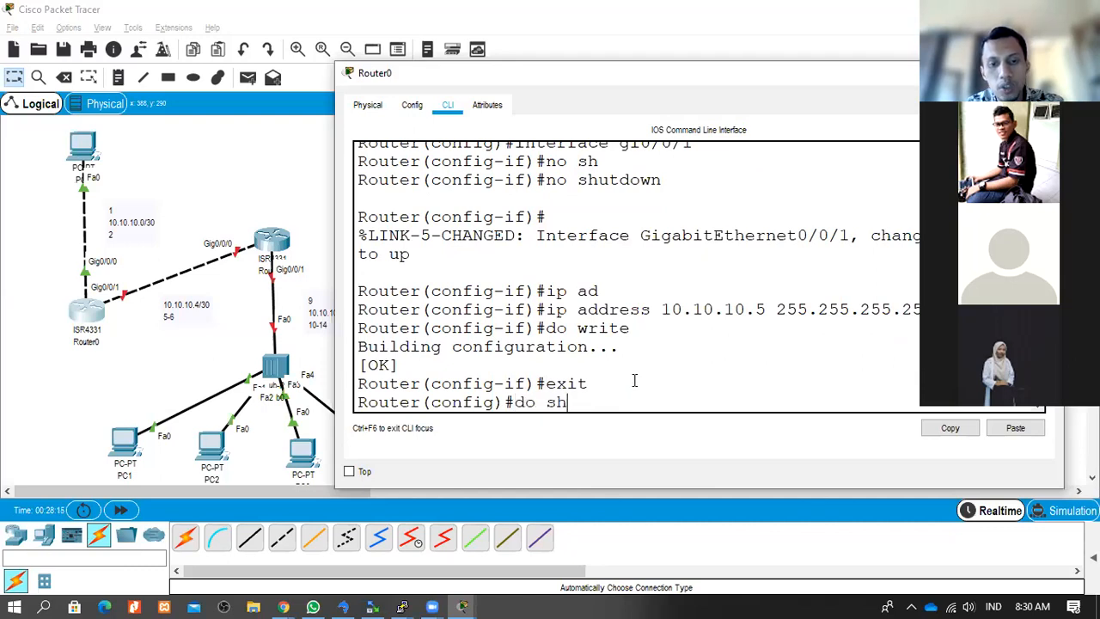
key(Tab)
text(o)
key(Tab)
text(w interface briew)
key(BackSpace)
text(f)
key(Return)
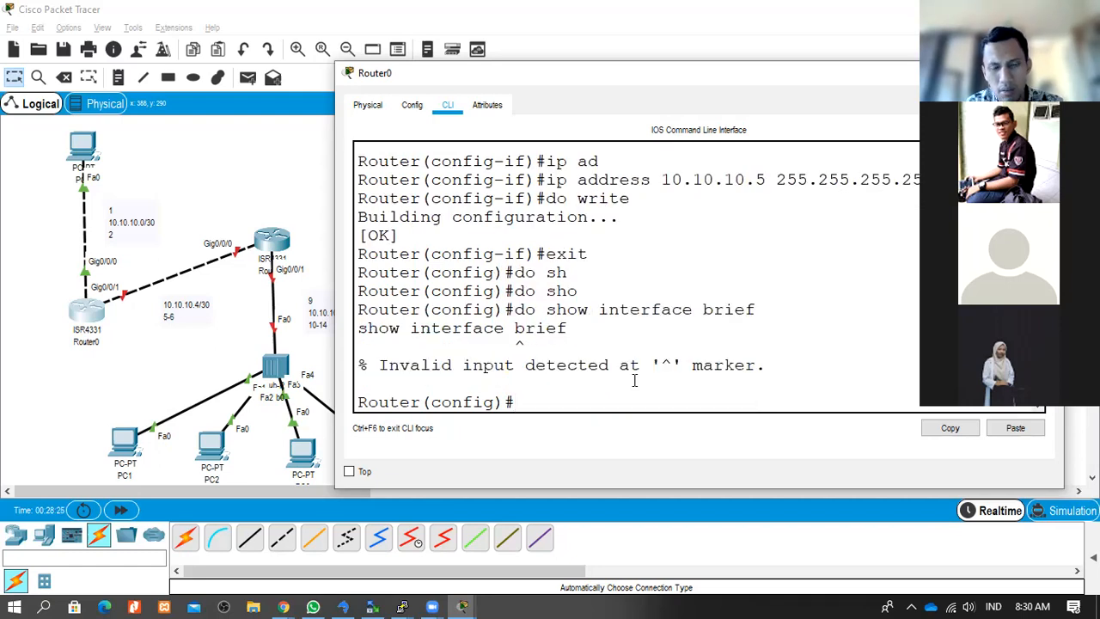
- Correct the recalled command to "do show interfaces brief" and try running it on Router0
key(Up)
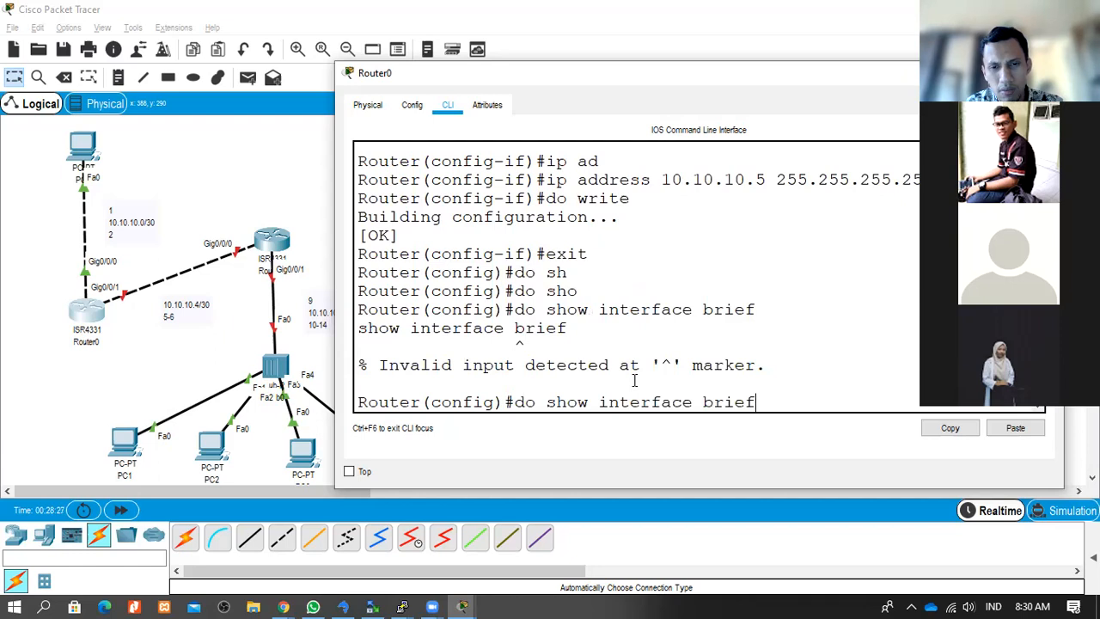
key(Left)
key(Left)
key(Left)
key(Left)
key(Left)
key(Left)
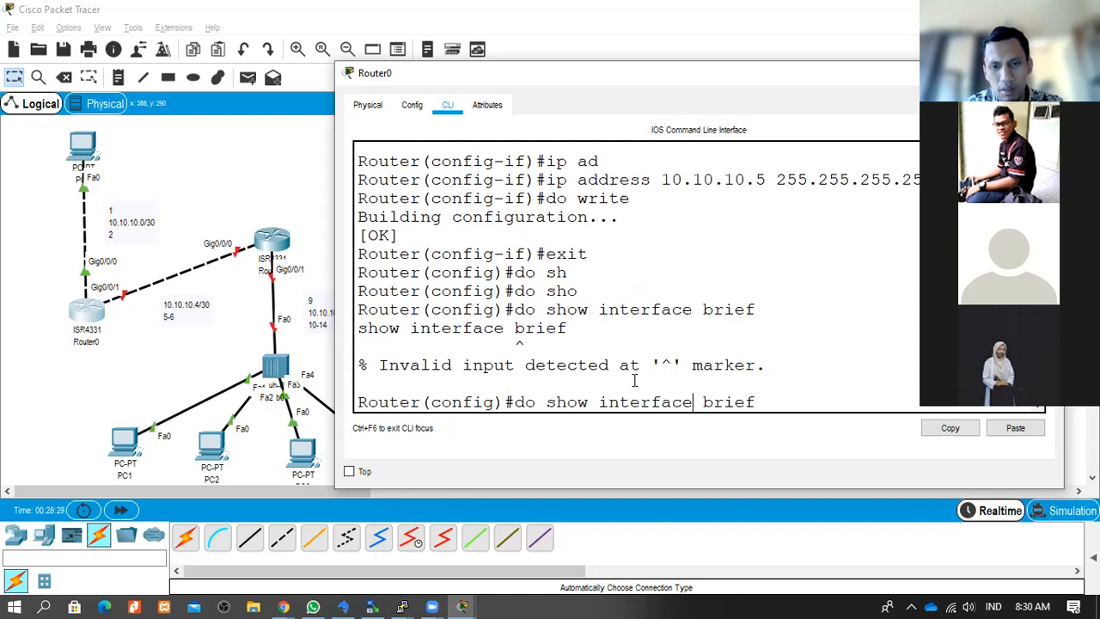
text(s)
key(Return)
- Replace the recalled command with the abbreviated "do sh int br" and try running it on Router0
key(Up)
key(BackSpace)
key(BackSpace)
key(BackSpace)
key(BackSpace)
key(BackSpace)
key(BackSpace)
key(BackSpace)
key(BackSpace)
key(BackSpace)
key(BackSpace)
key(BackSpace)
key(BackSpace)
key(BackSpace)
key(BackSpace)
key(BackSpace)
key(BackSpace)
key(BackSpace)
key(BackSpace)
key(BackSpace)
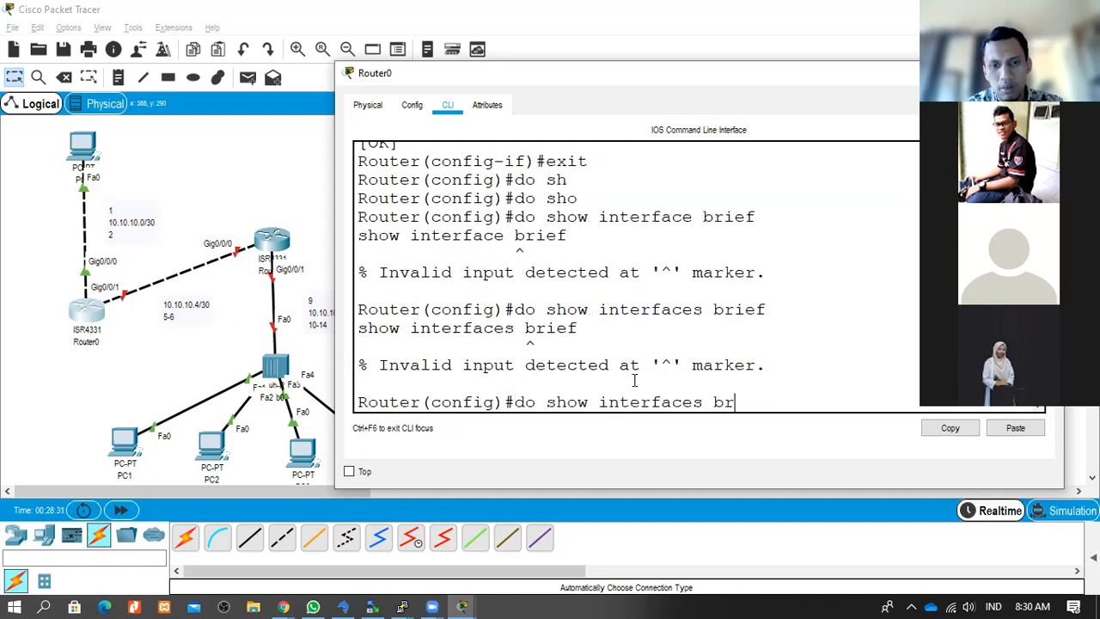
text(int br)
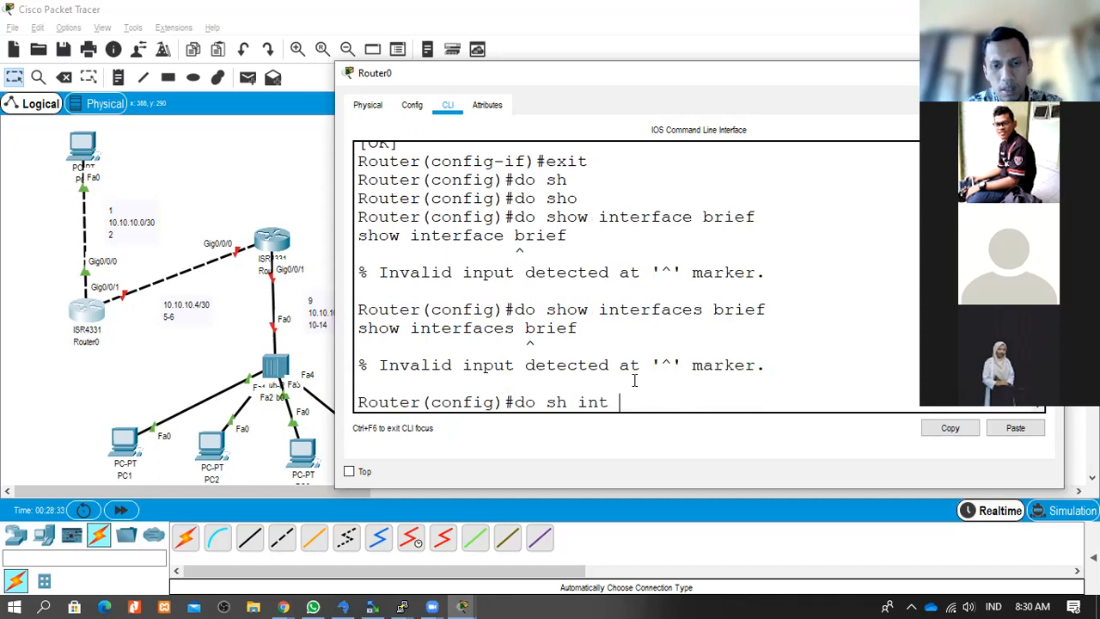
key(Return)
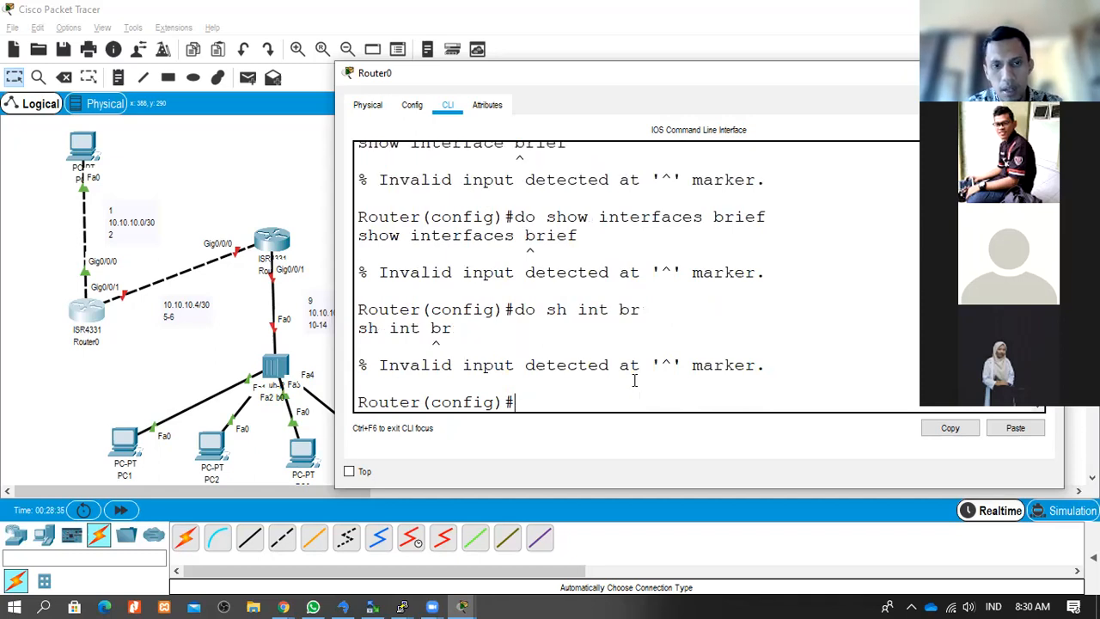
- Remove "do" from the recalled command and try running "sh int br" from Router0's global configuration mode
key(Up)
key(Left)
key(Left)
key(Left)
key(Left)
key(BackSpace)
key(BackSpace)
key(BackSpace)
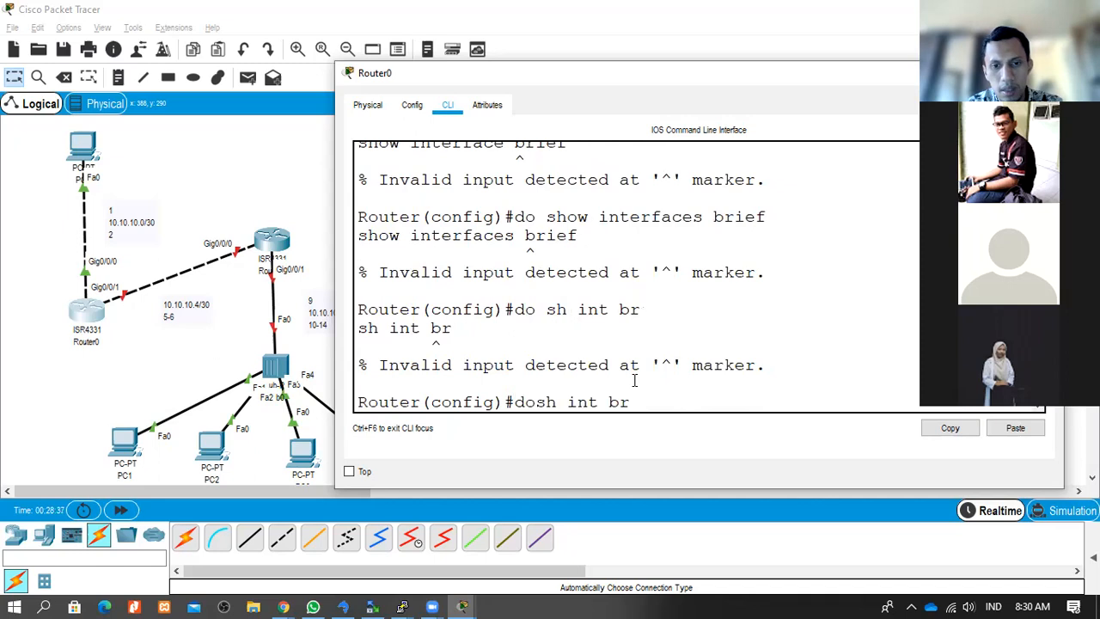
key(Return)
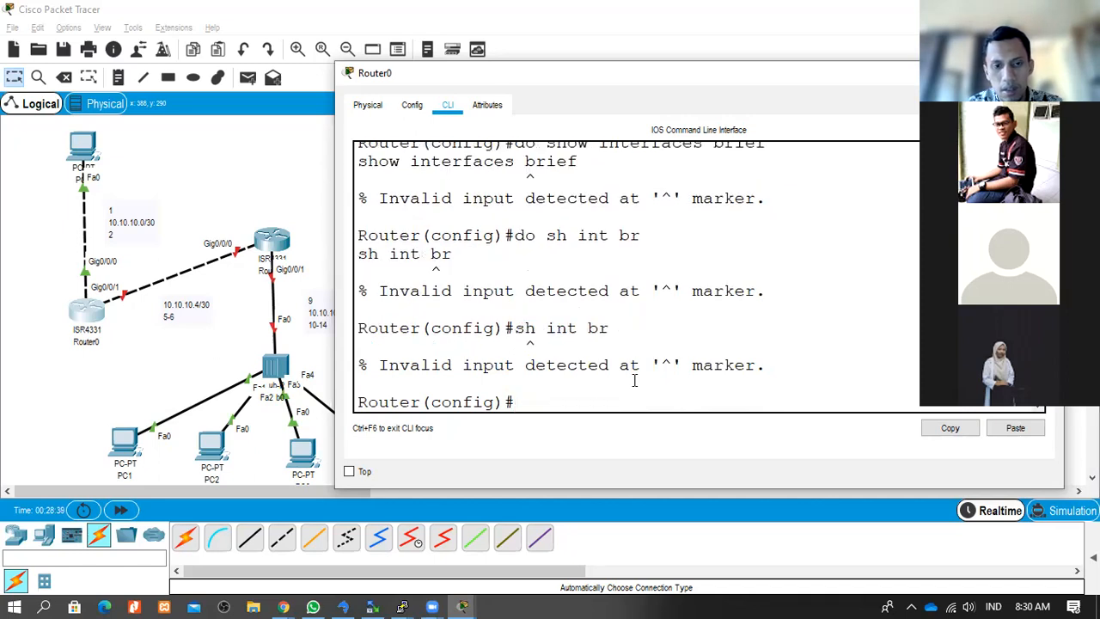
- Try to complete the show command on Router0 and query its options with "sho ?"
text(e)
key(BackSpace)
text(do s)
key(BackSpace)
key(BackSpace)
key(BackSpace)
key(BackSpace)
text(sh)
key(Tab)
key(Tab)
text(o)
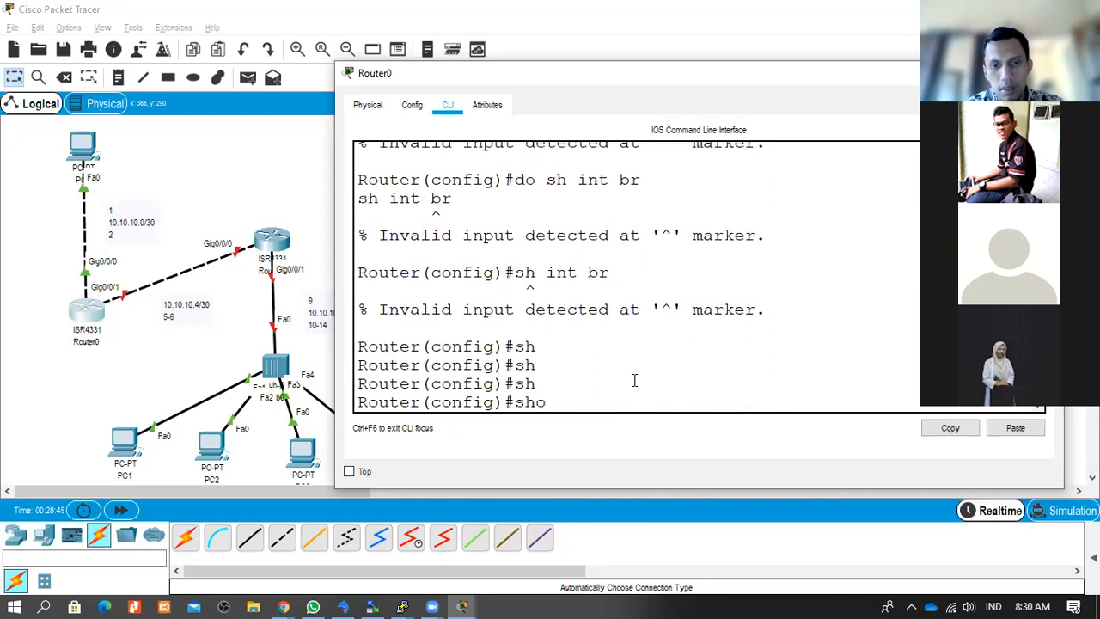
text( ?)
key(BackSpace)
key(BackSpace)
key(BackSpace)
key(BackSpace)
text(i)
key(BackSpace)
text(exit)
key(BackSpace)
key(BackSpace)
key(BackSpace)
key(BackSpace)
text(do sh in)
key(BackSpace)
key(BackSpace)
key(BackSpace)
key(BackSpace)
key(BackSpace)
key(BackSpace)
key(BackSpace)
- List Router0's interface addresses and status with "do show ip interface brief"
text(do sho)
key(Tab)
text(w ip interface briw)
key(BackSpace)
text(f)
key(BackSpace)
text(ef)
key(Return)
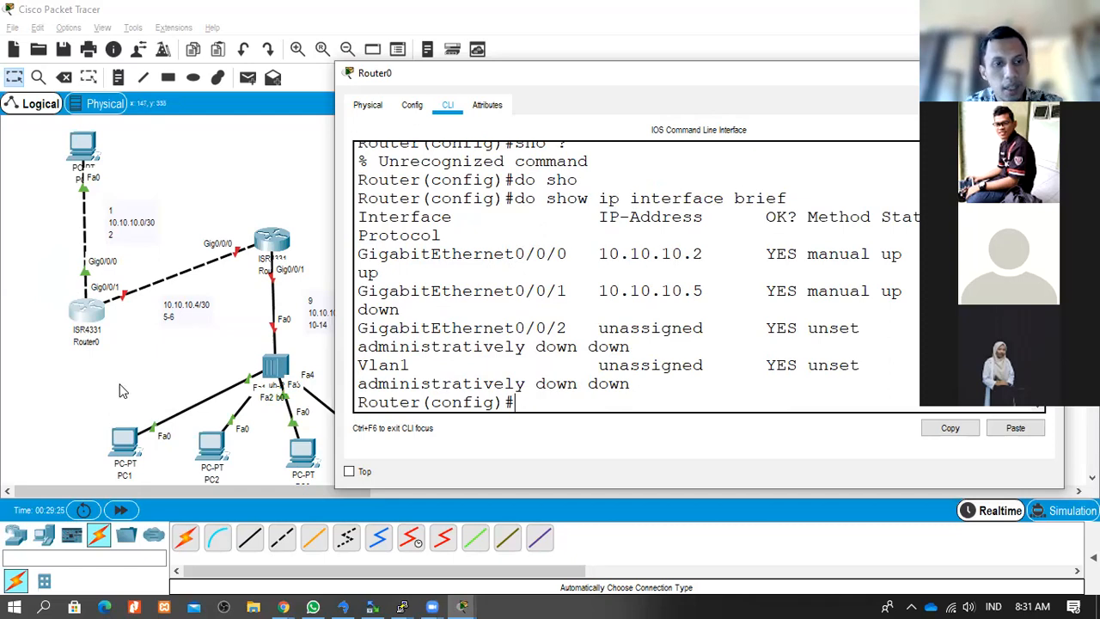
- Open Router1's command line in a widened window and answer no to the initial configuration dialog
click(268, 247)
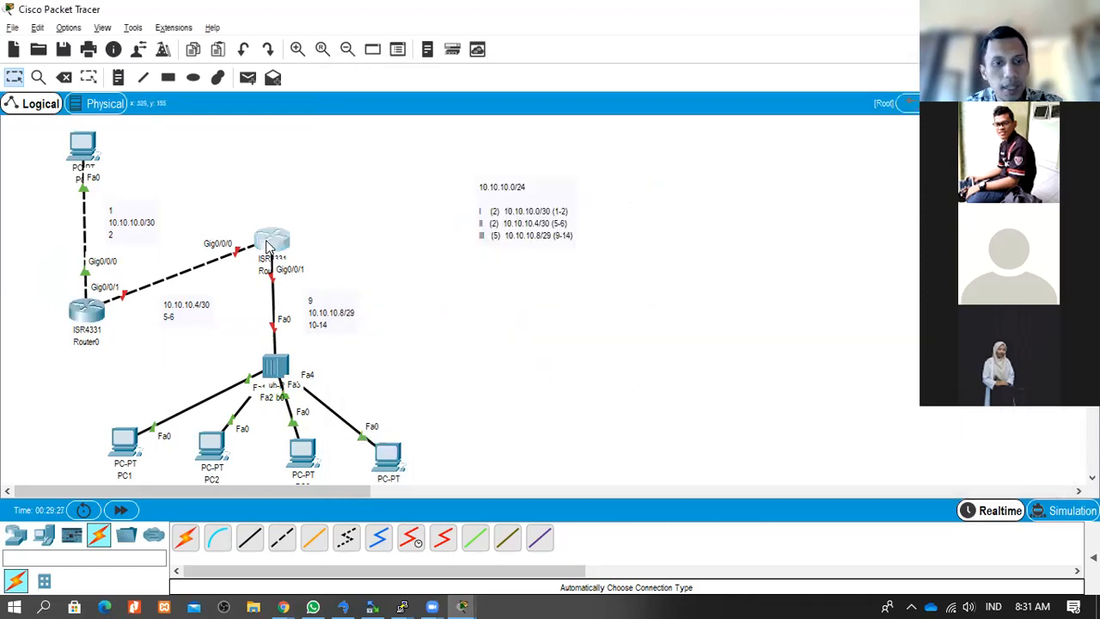
drag(626, 81, 768, 80)
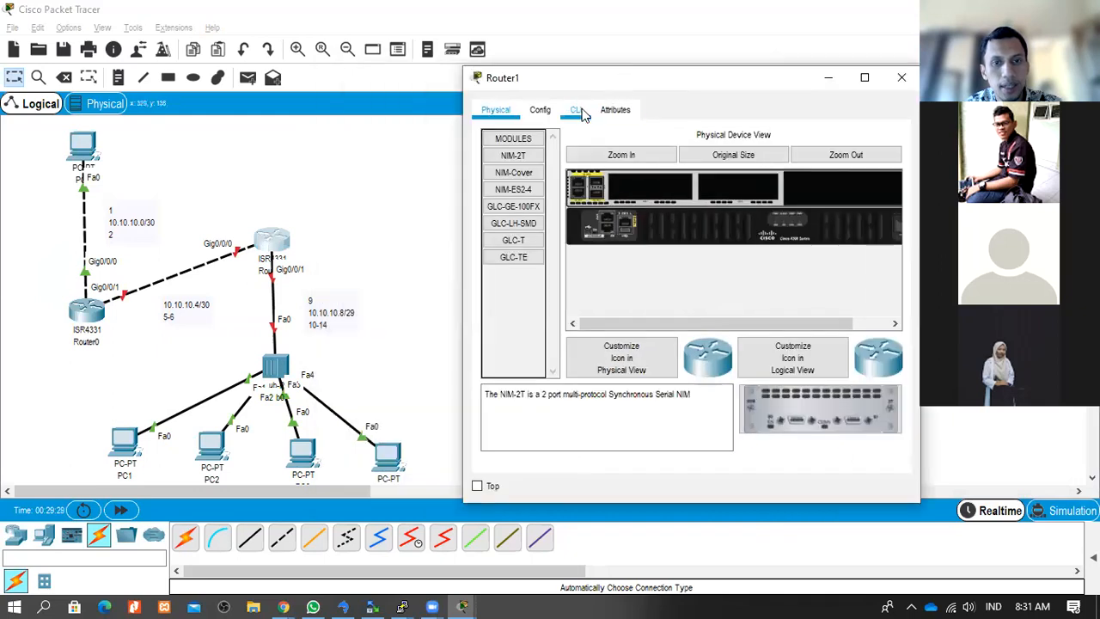
click(576, 109)
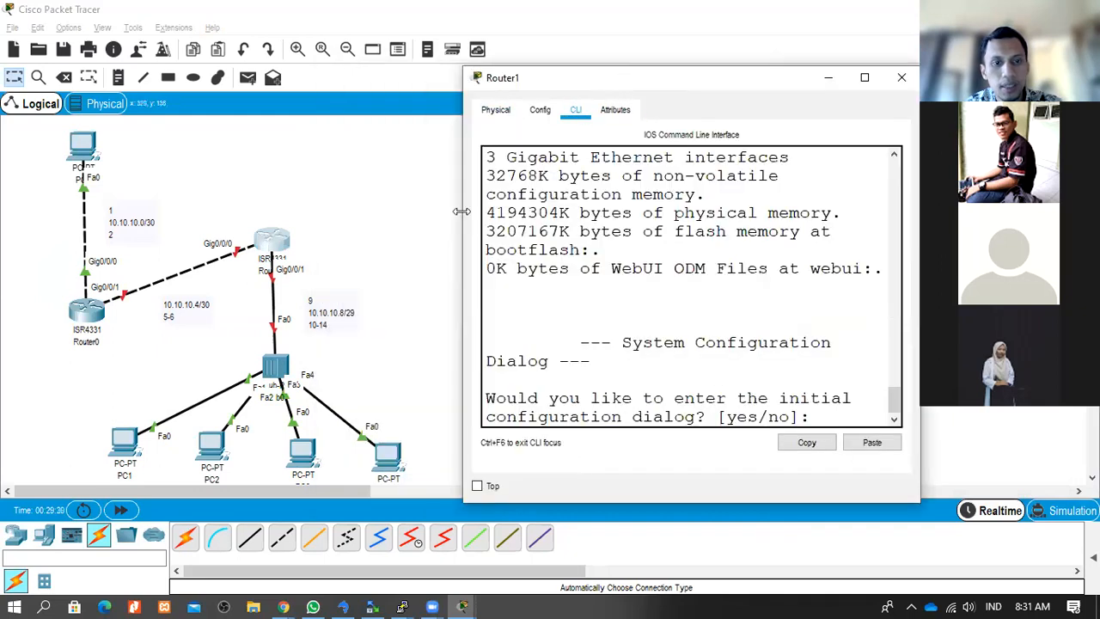
drag(461, 211, 165, 211)
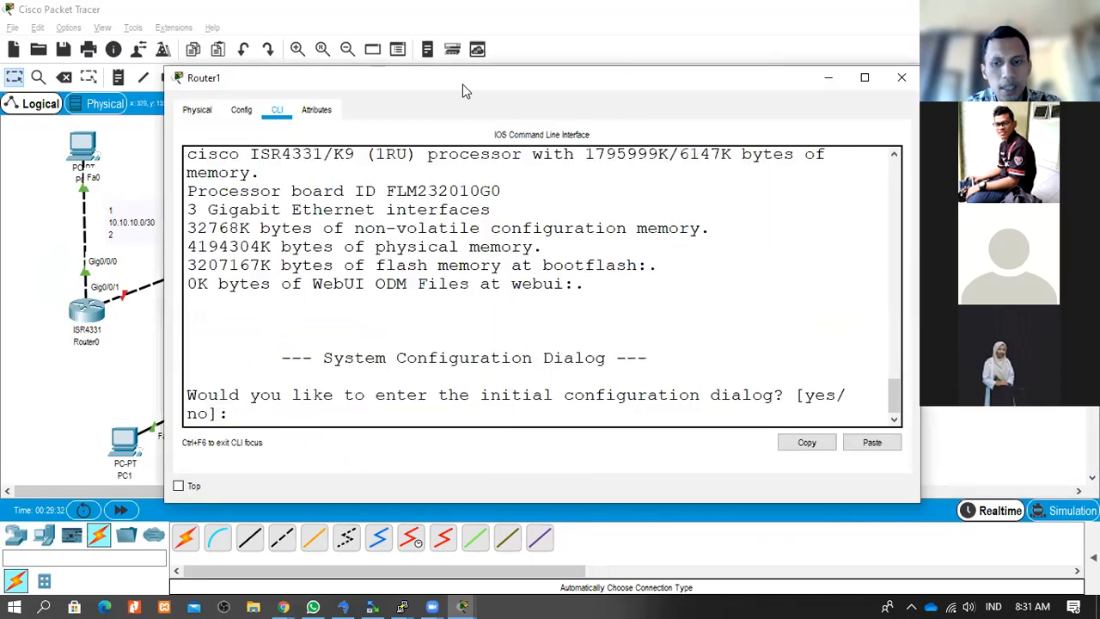
drag(464, 86, 643, 67)
text(no)
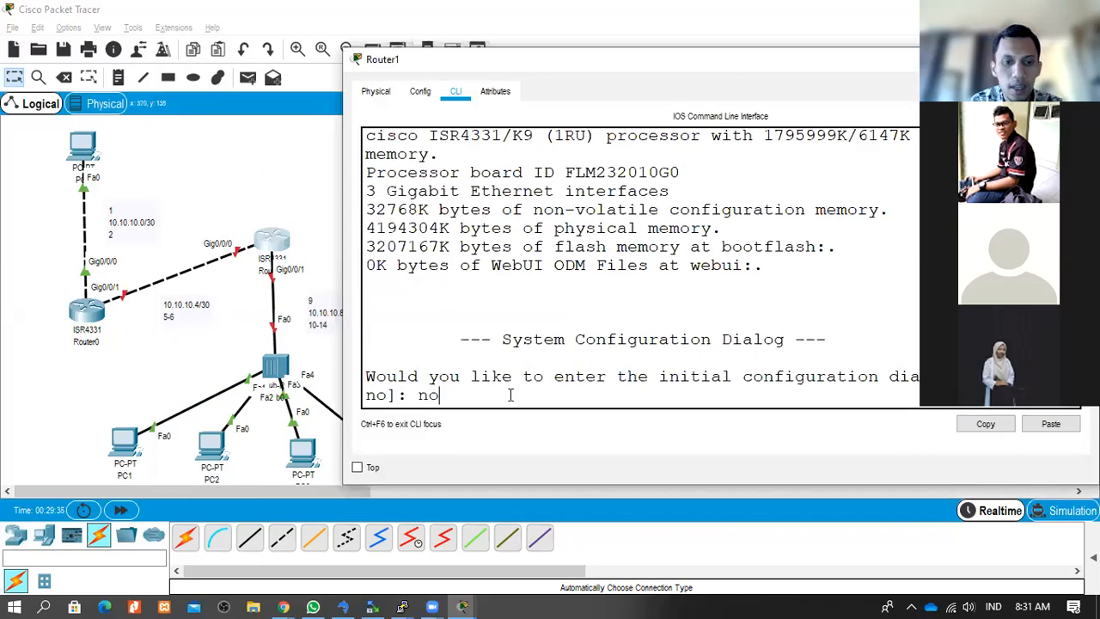
key(Return)
key(Return)
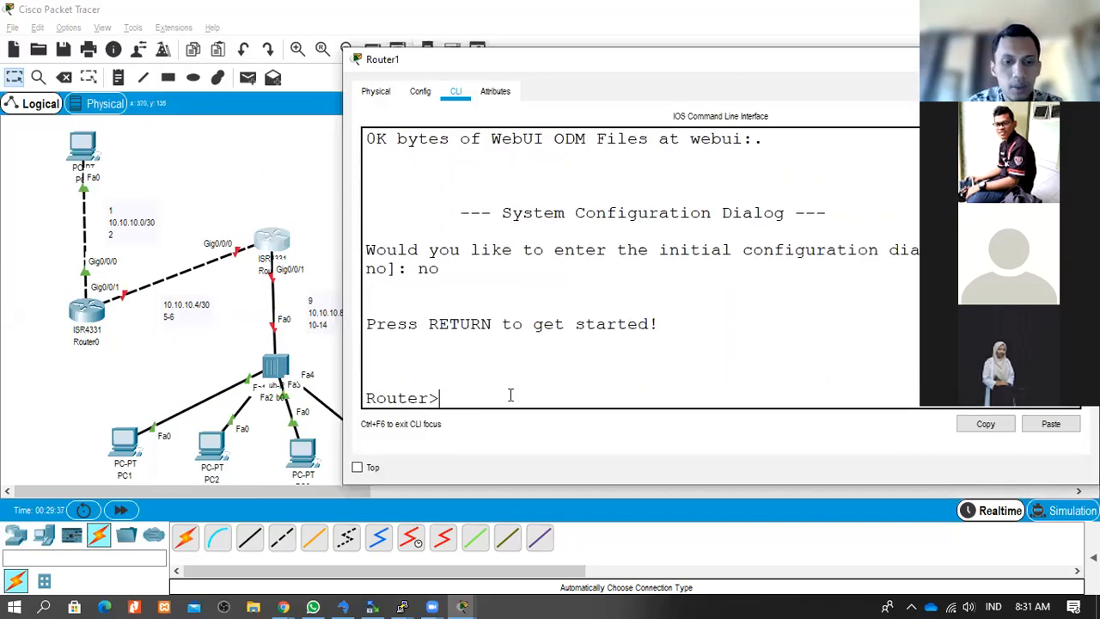
- Enter privileged mode and global configuration mode on Router1 with enable and "conf ter"
text(ena)
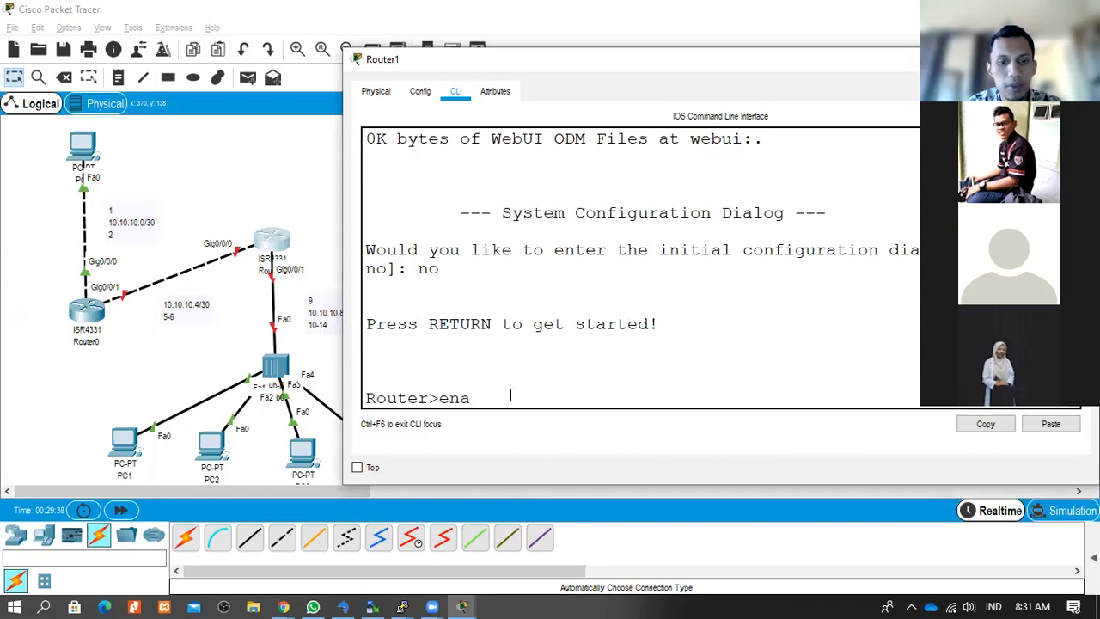
key(Tab)
key(Return)
text(conf ter)
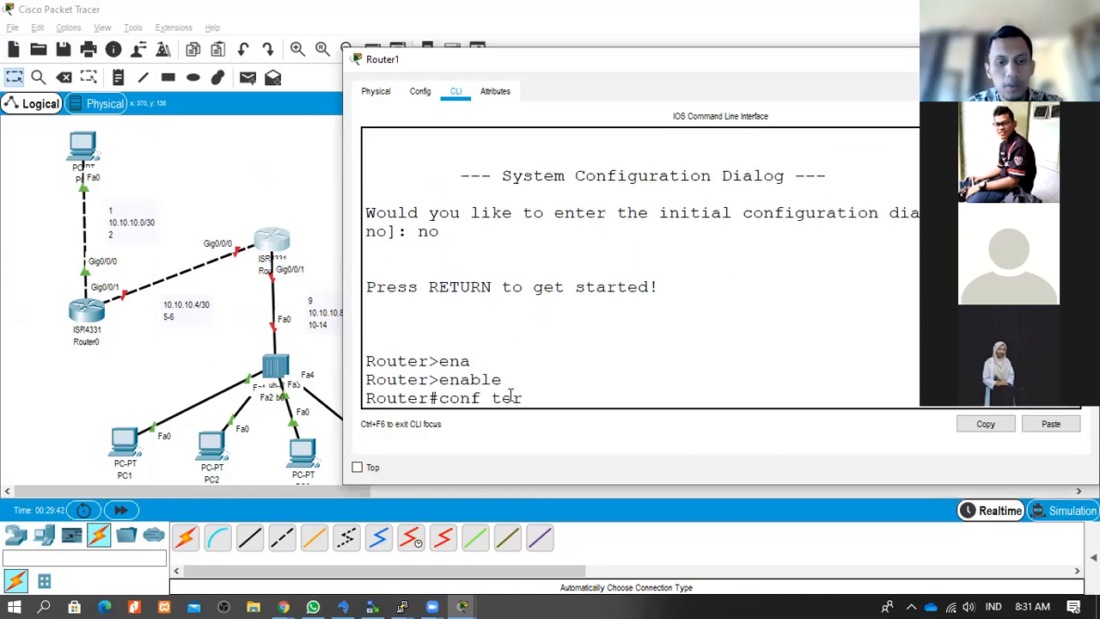
key(Return)
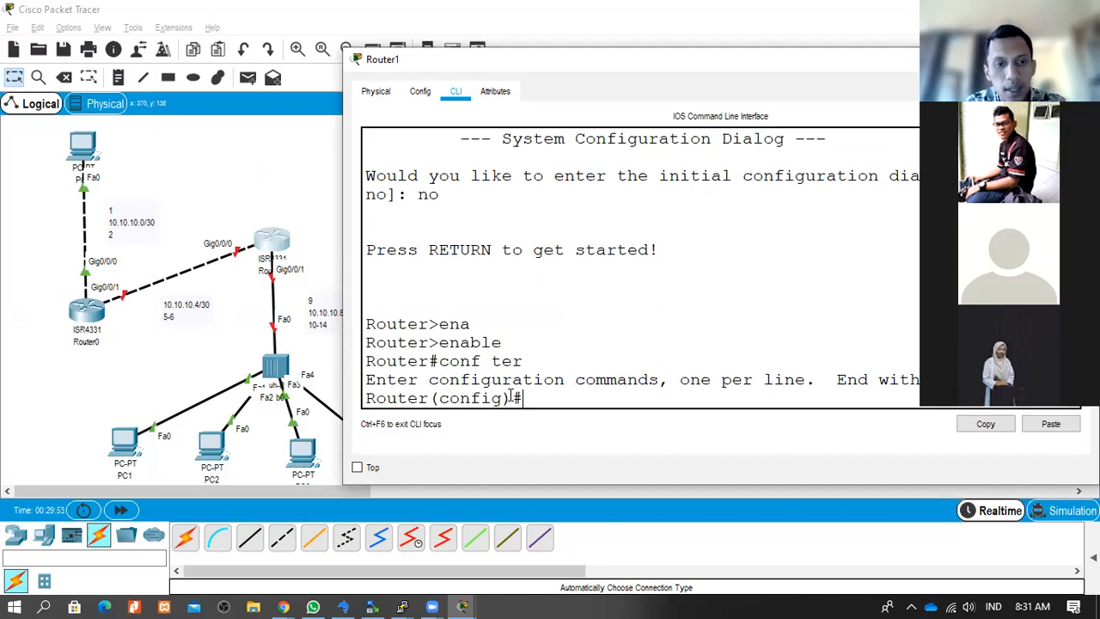
- Enter interface gi0/0/0 on Router1 and activate it with no shutdown
text(int)
key(Tab)
text(gi0)
key(BackSpace)
text(0/0/0)
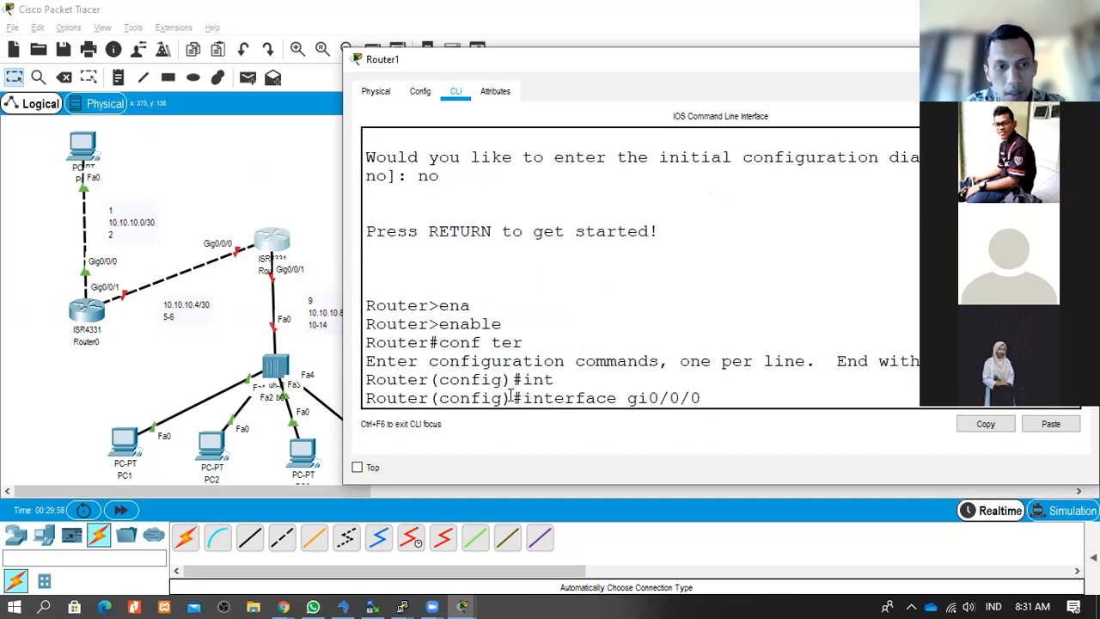
key(Return)
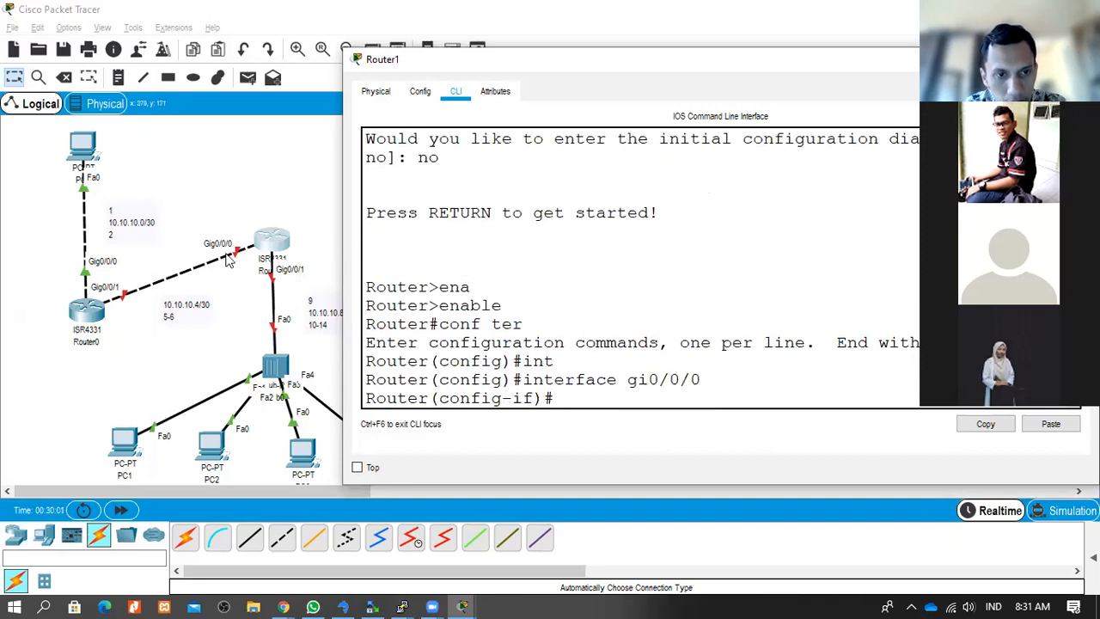
key(BackSpace)
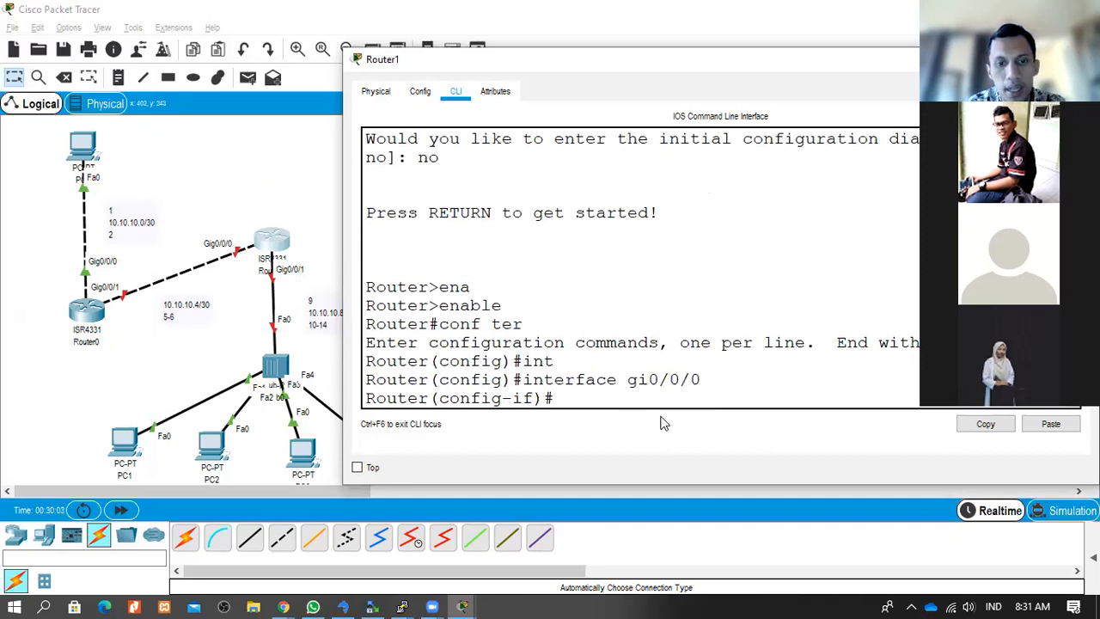
text(no sht)
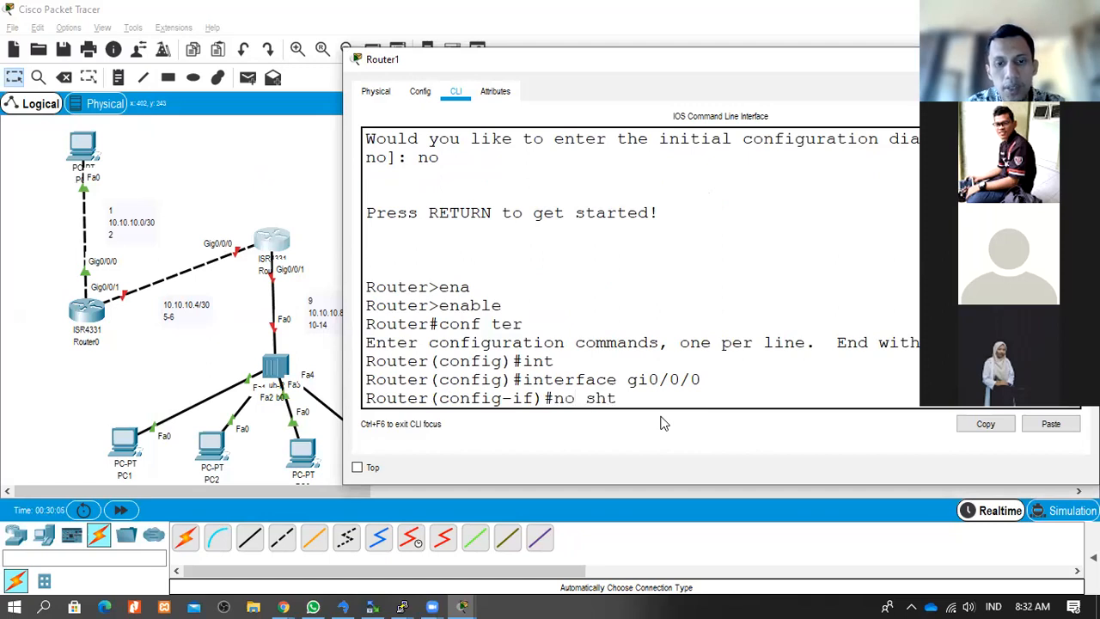
key(Tab)
key(BackSpace)
key(Tab)
key(Return)
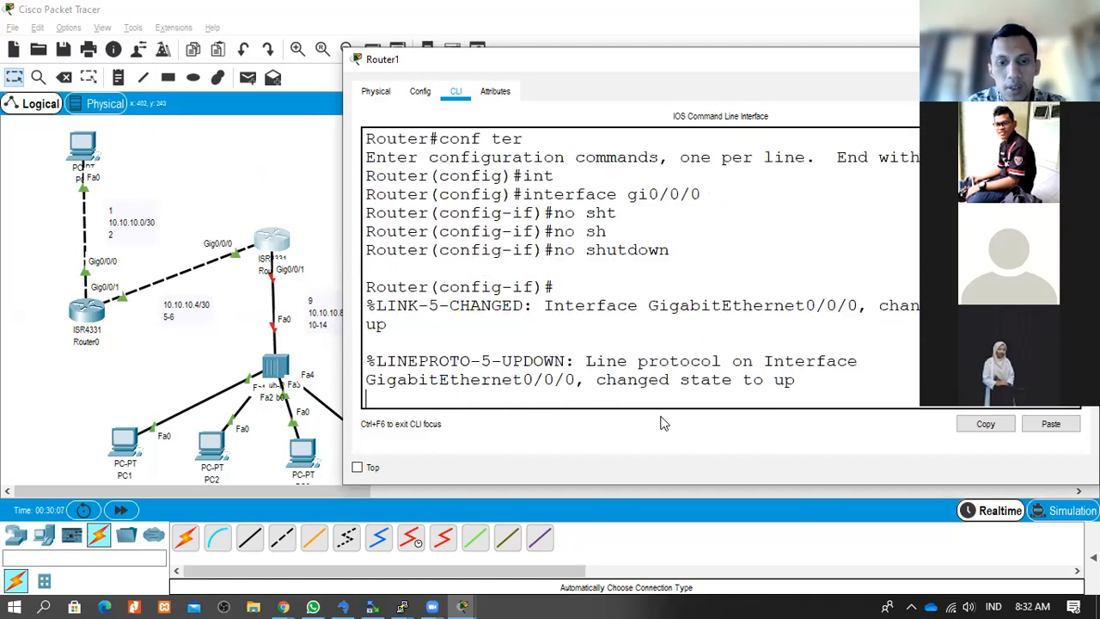
key(Return)
- Assign IP address 10.10.10.6 with the /30 subnet mask to Router1's interface gi0/0/0
text(ip ad)
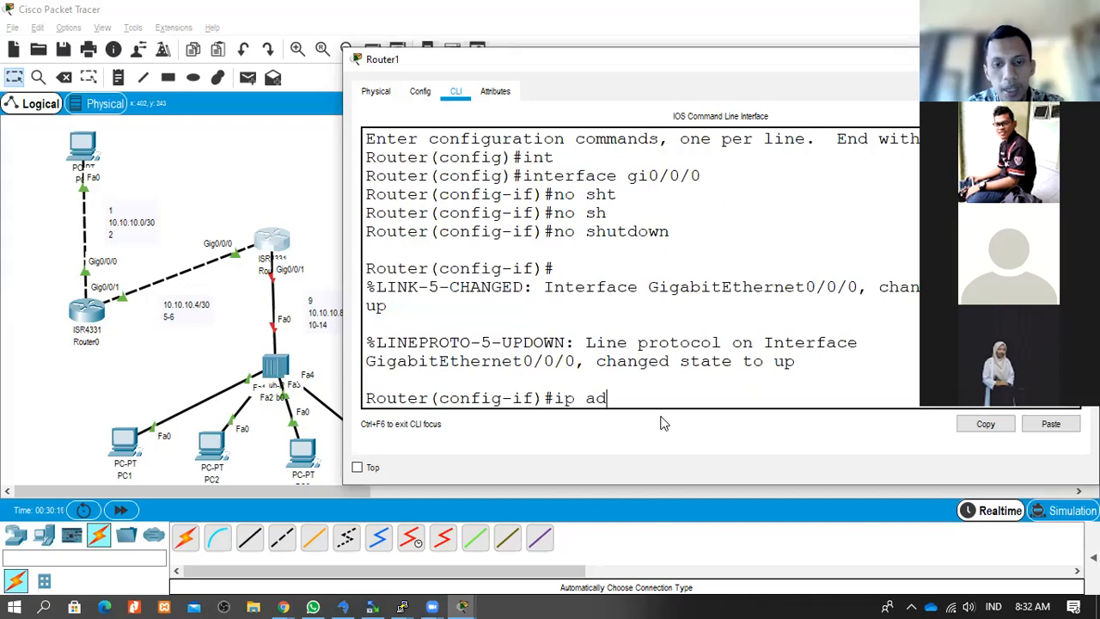
key(Tab)
text(10.10.)
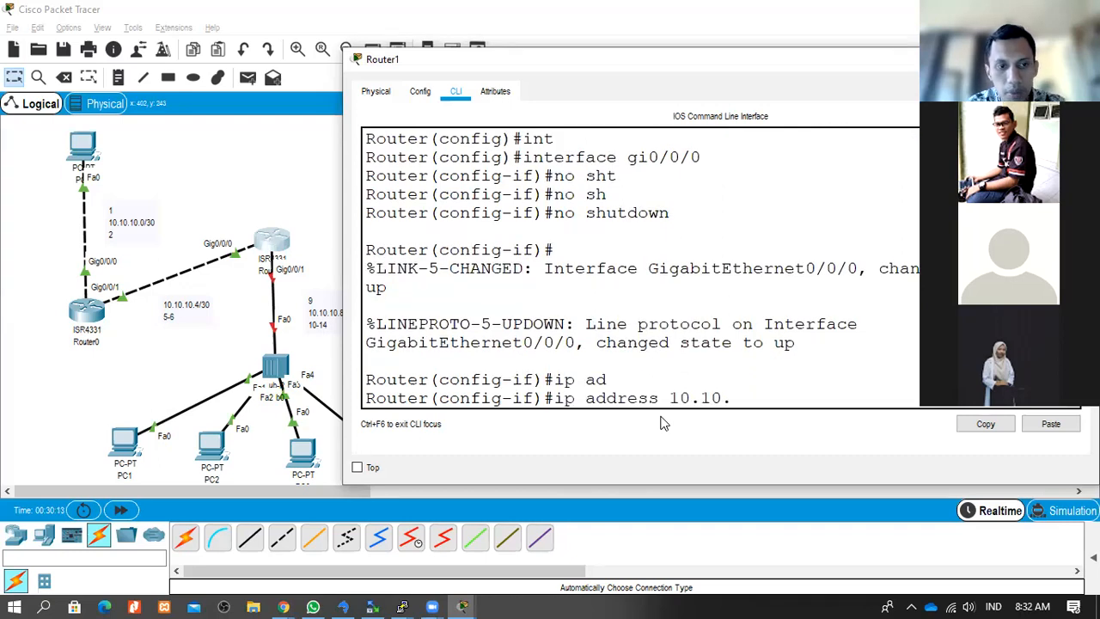
text(10.6 255.255.255)
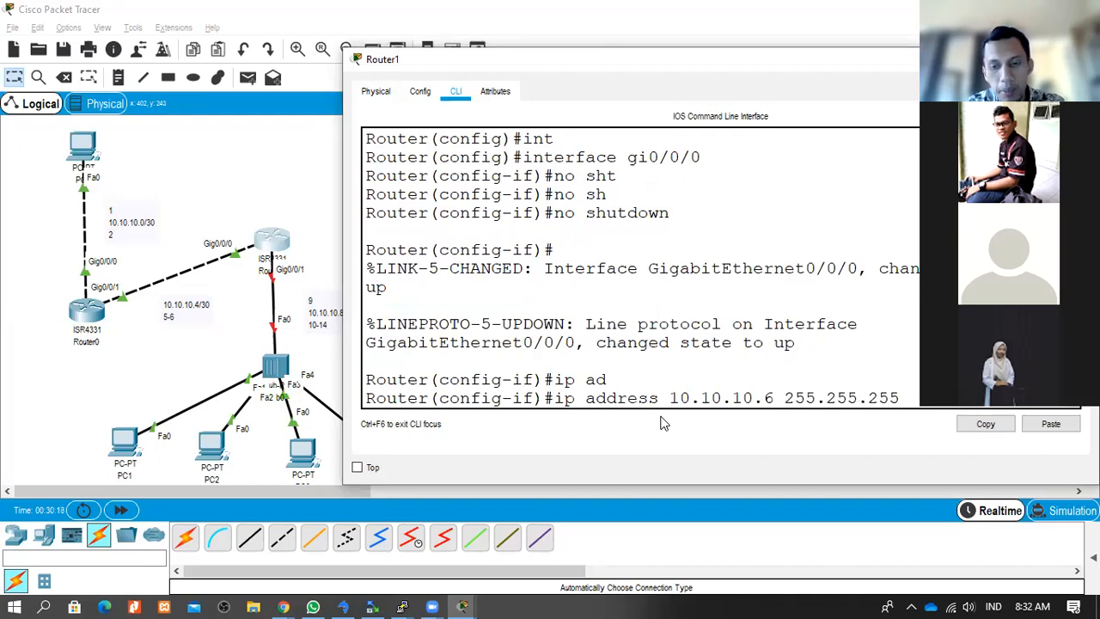
text(.2)
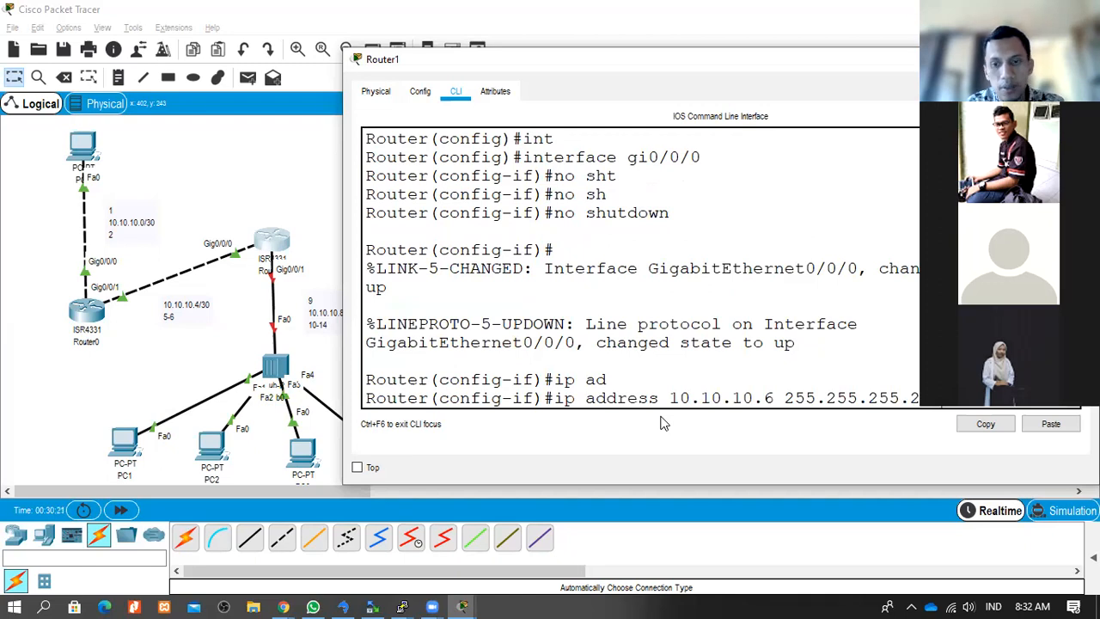
key(Return)
- Save Router1's configuration with do write and exit to global configuration mode
text(do write)
key(Return)
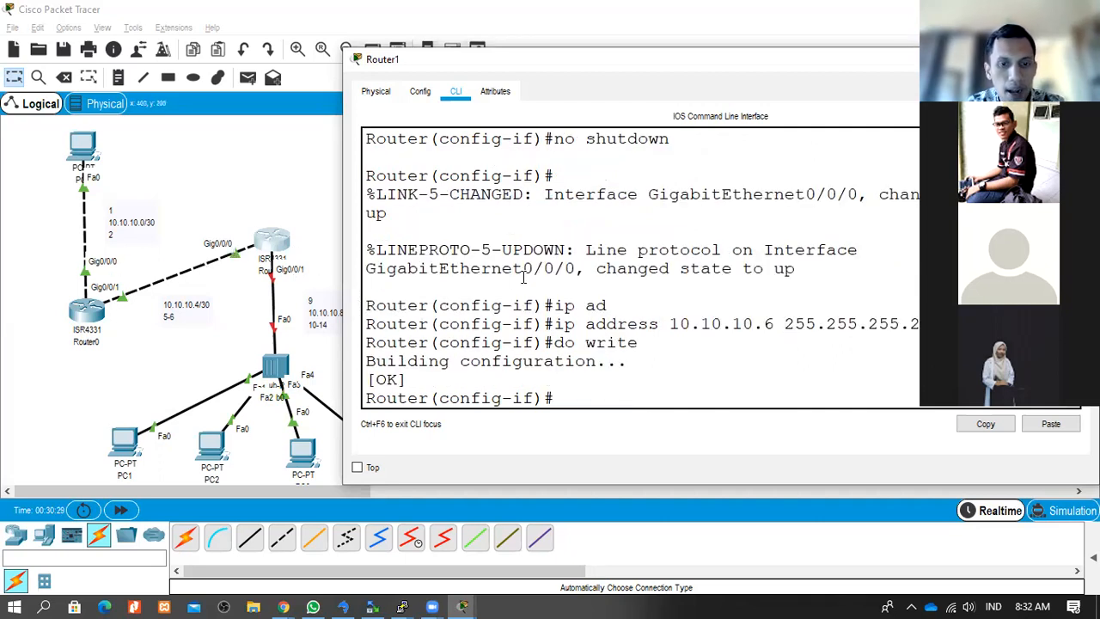
text(exit)
key(Return)
- Enter interface gi0/0/1 on Router1 and assign it IP address 10.10.10.9 with the /29 subnet mask
text(int gi)
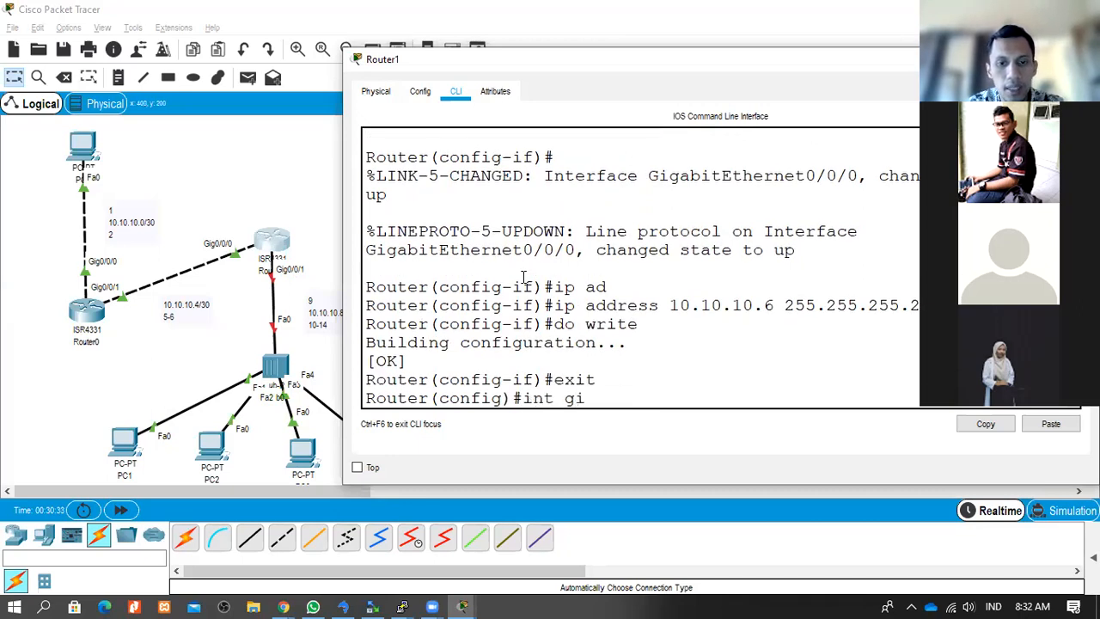
text(0/0/)
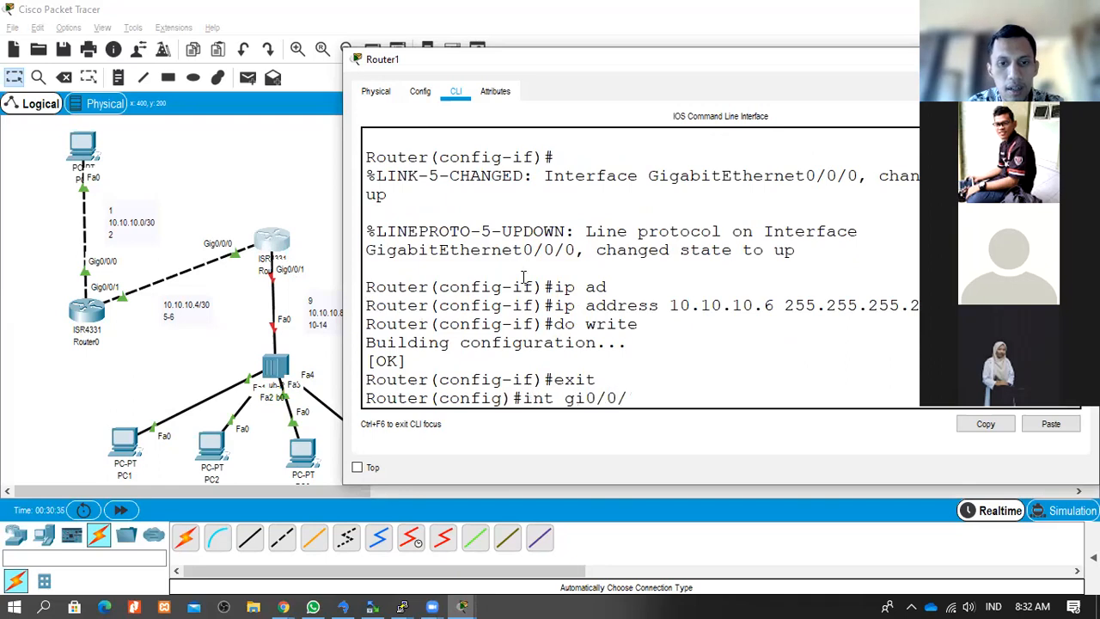
text(1)
key(Return)
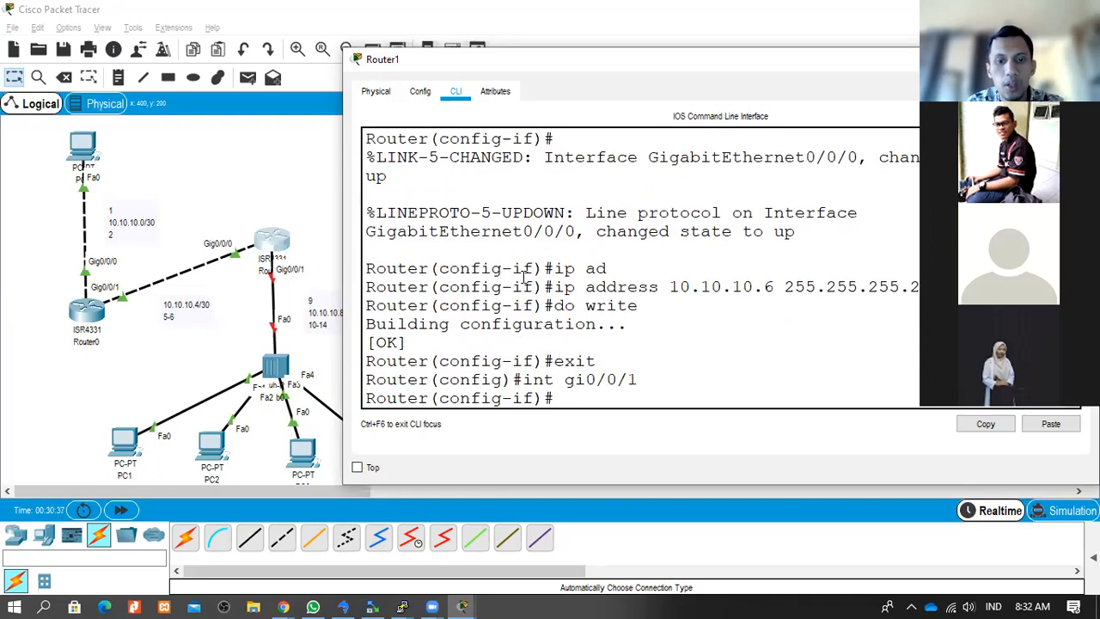
text(ip ad)
key(Tab)
text(10.10.10)
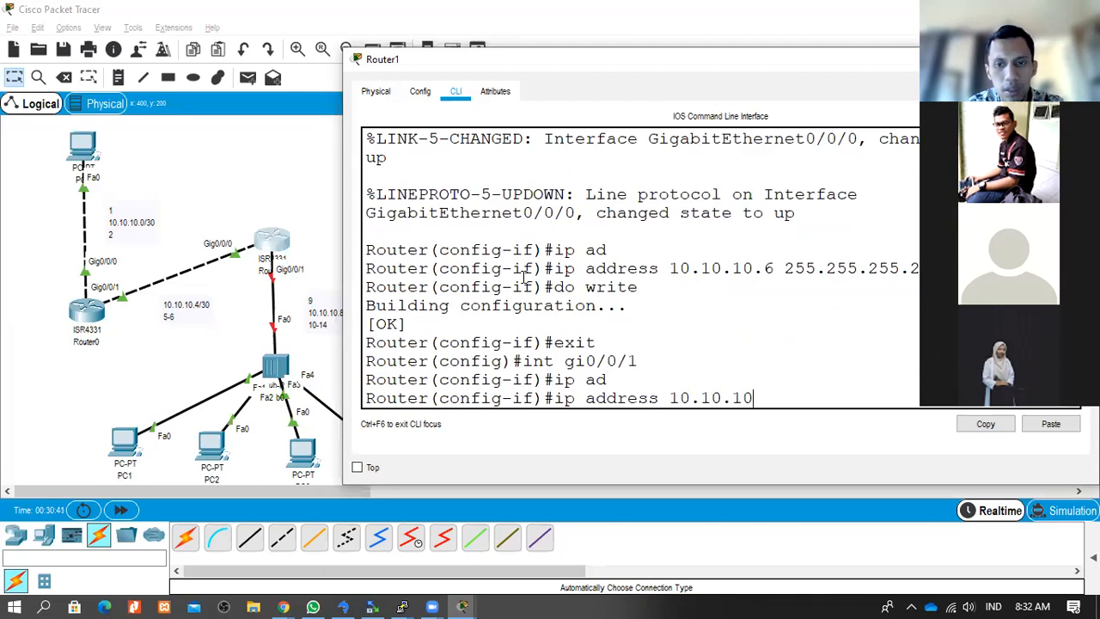
text(.9 255.255.255.2)
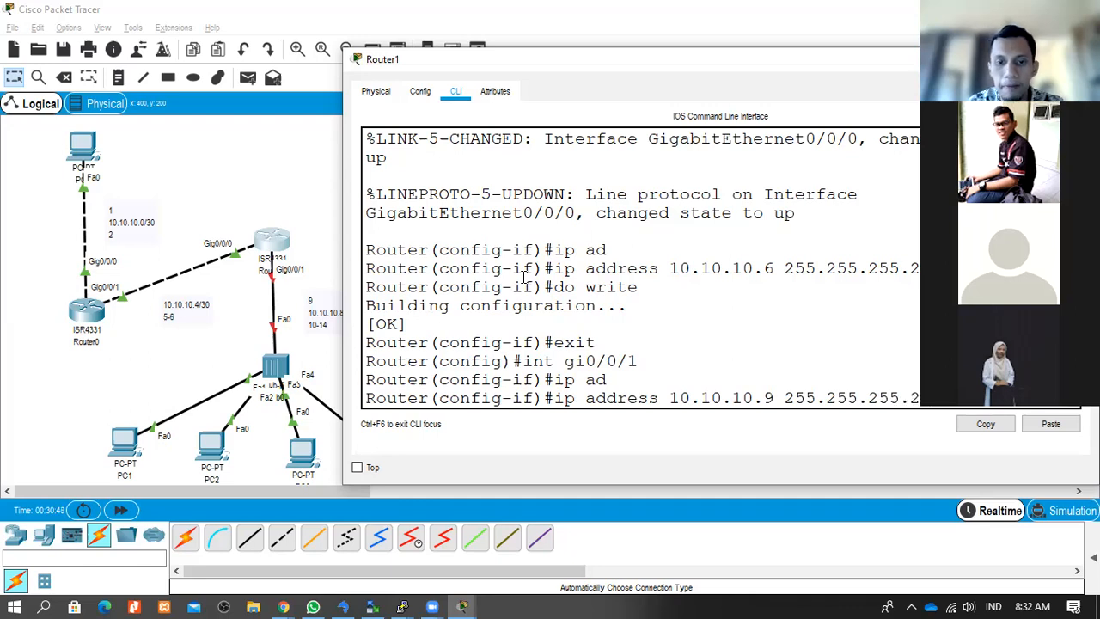
key(Return)
- Save Router1's configuration with do write, dismissing the PuTTY network error and minimizing the PuTTY window that interrupts the command
text(do writ)
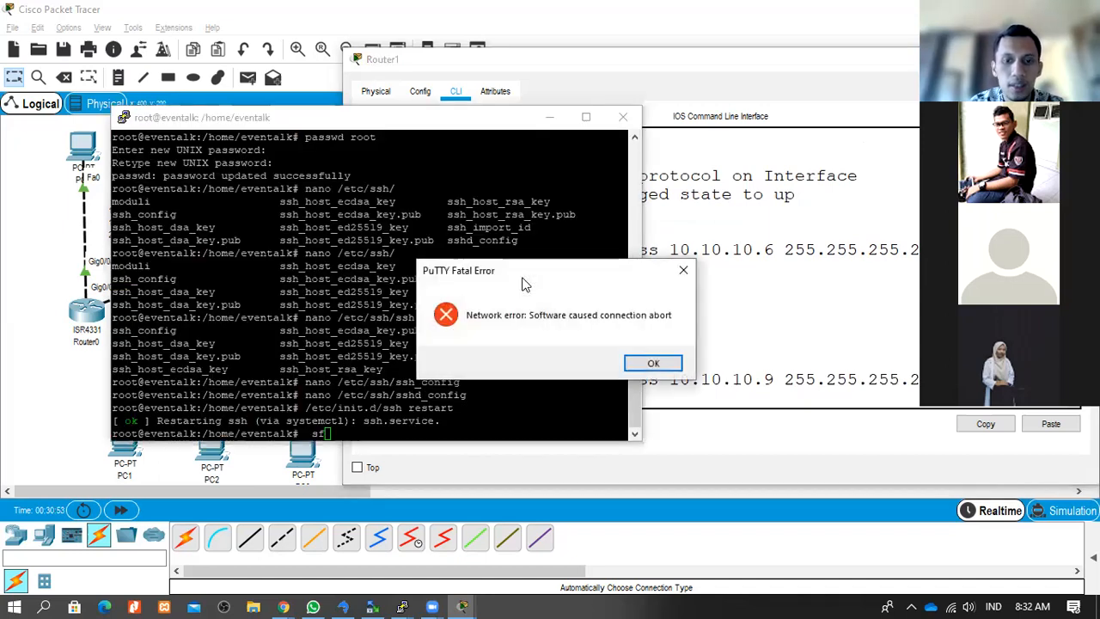
click(653, 363)
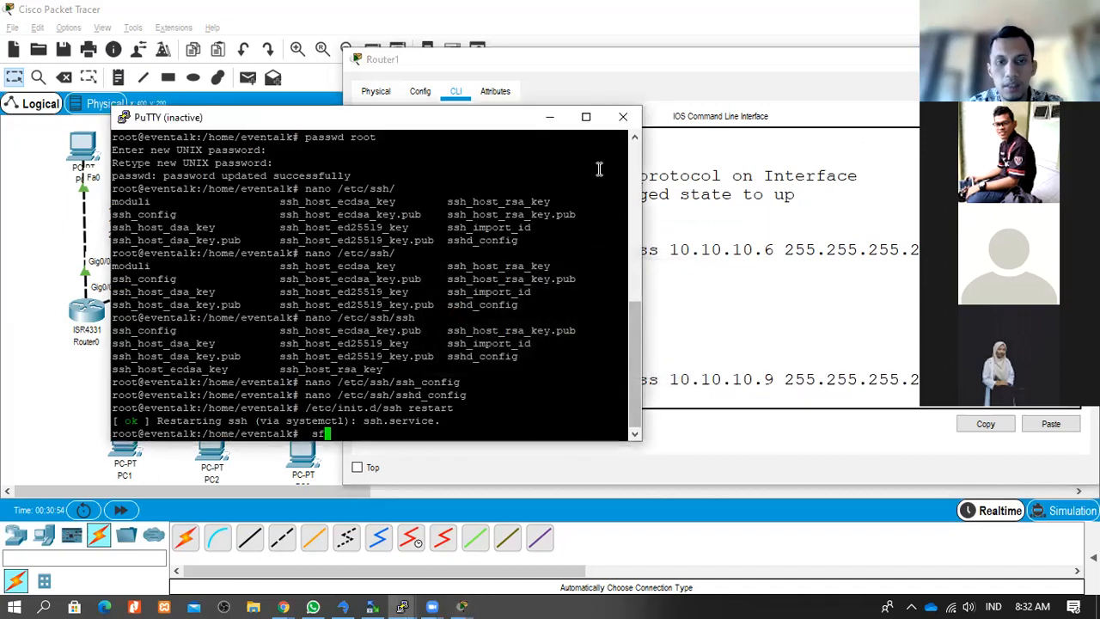
click(550, 116)
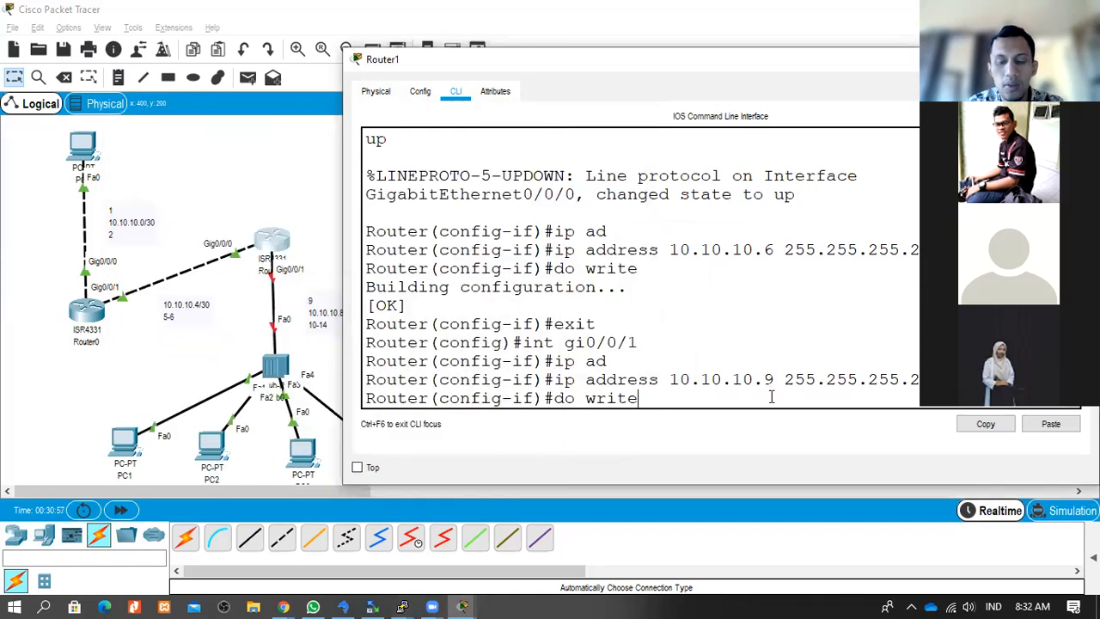
text(e)
key(Return)
- Activate Router1's interface gi0/0/1 with no shutdown
text(do)
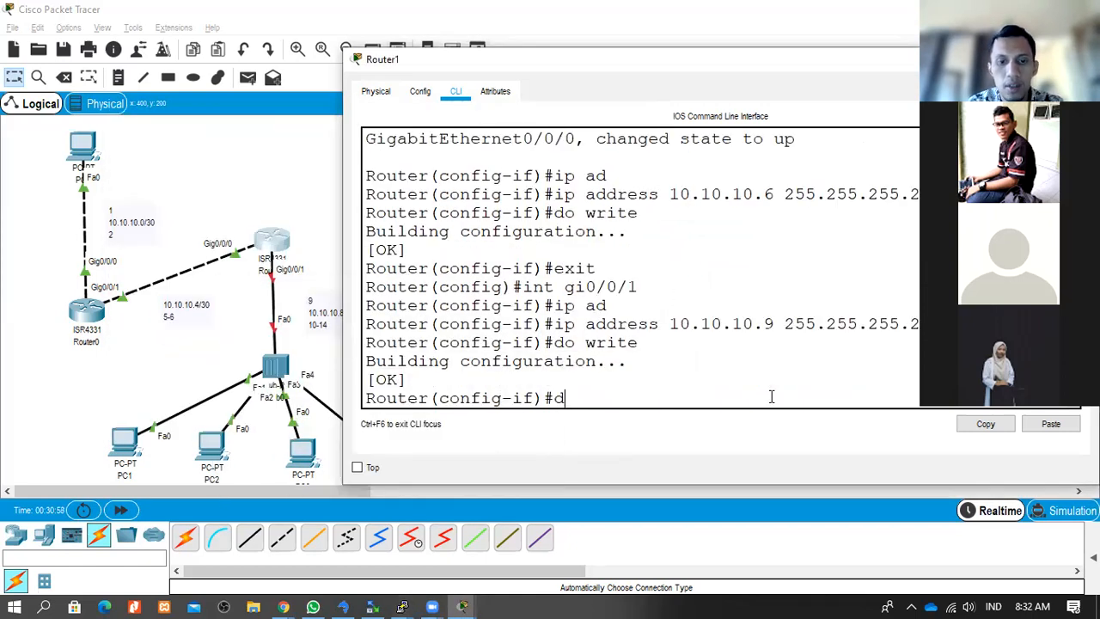
key(BackSpace)
key(BackSpace)
text(en)
key(BackSpace)
key(BackSpace)
text(no sh)
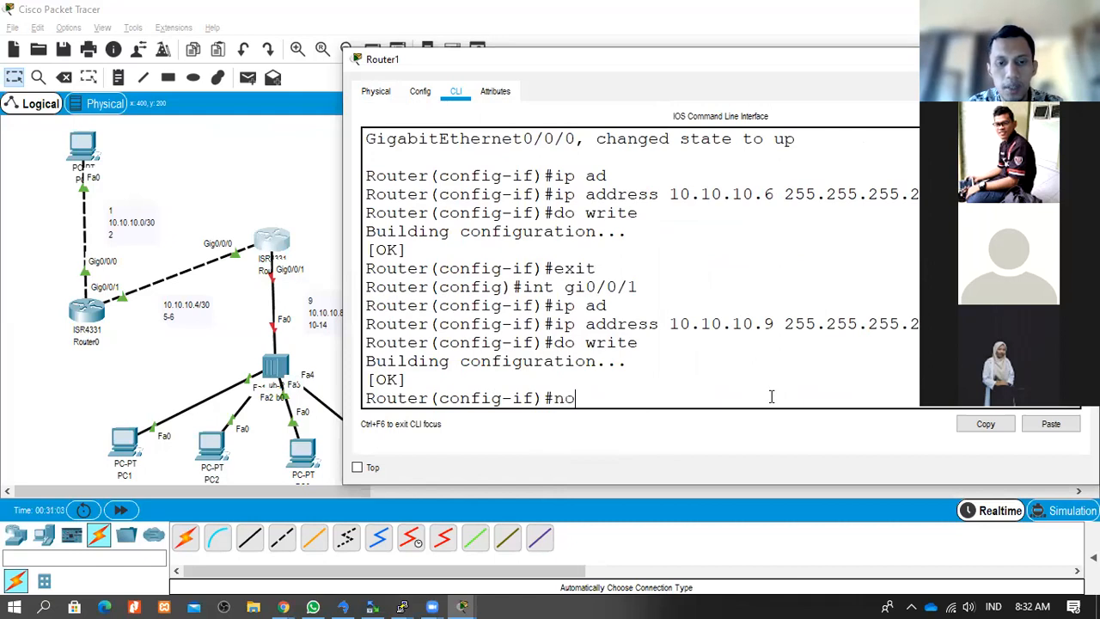
key(Tab)
key(Return)
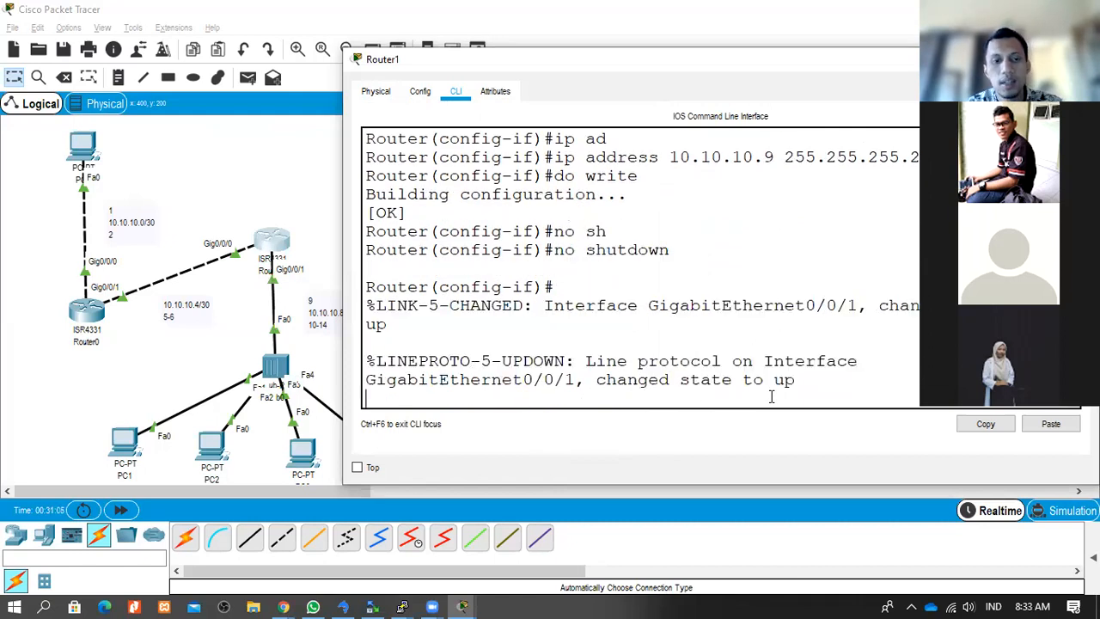
- Check the status and addresses of Router1's interfaces with do sh ip int br
key(Return)
text(do sh)
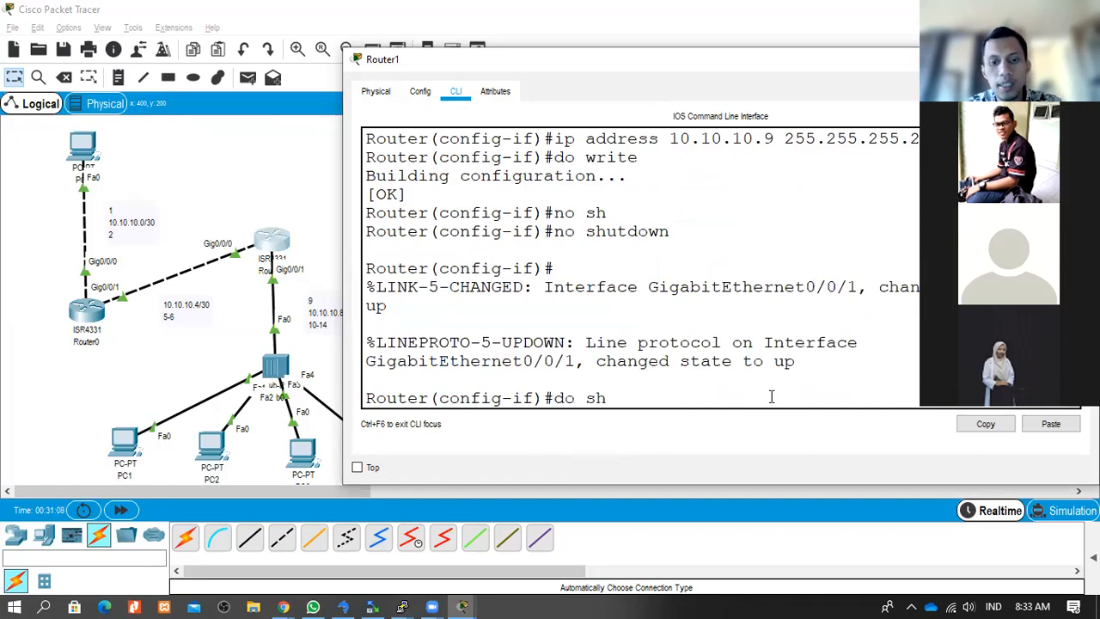
text( ip int br)
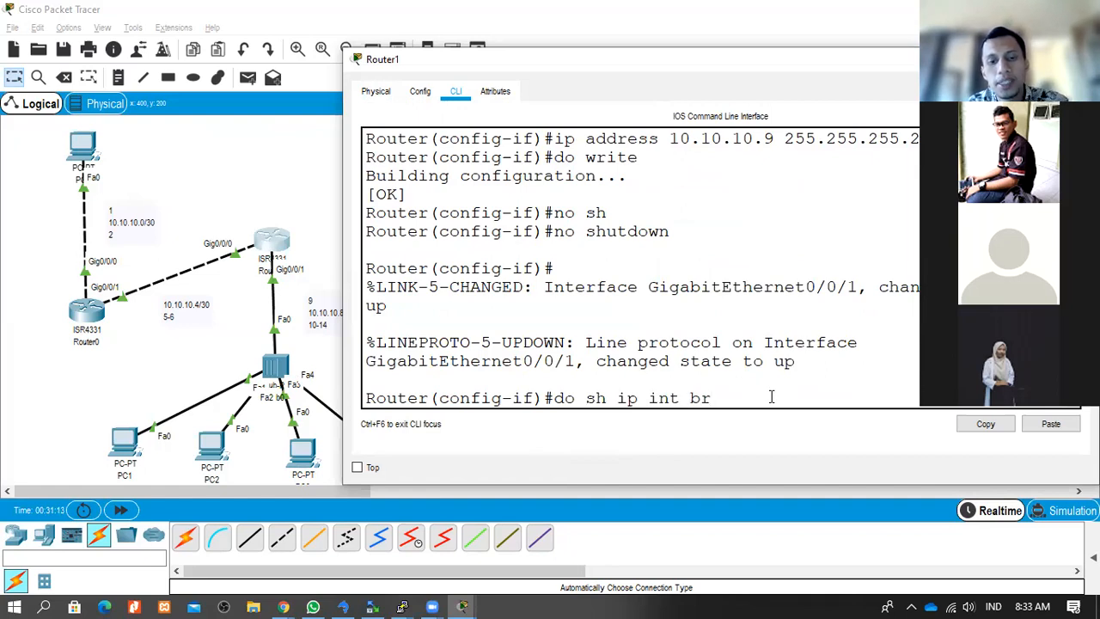
key(Return)
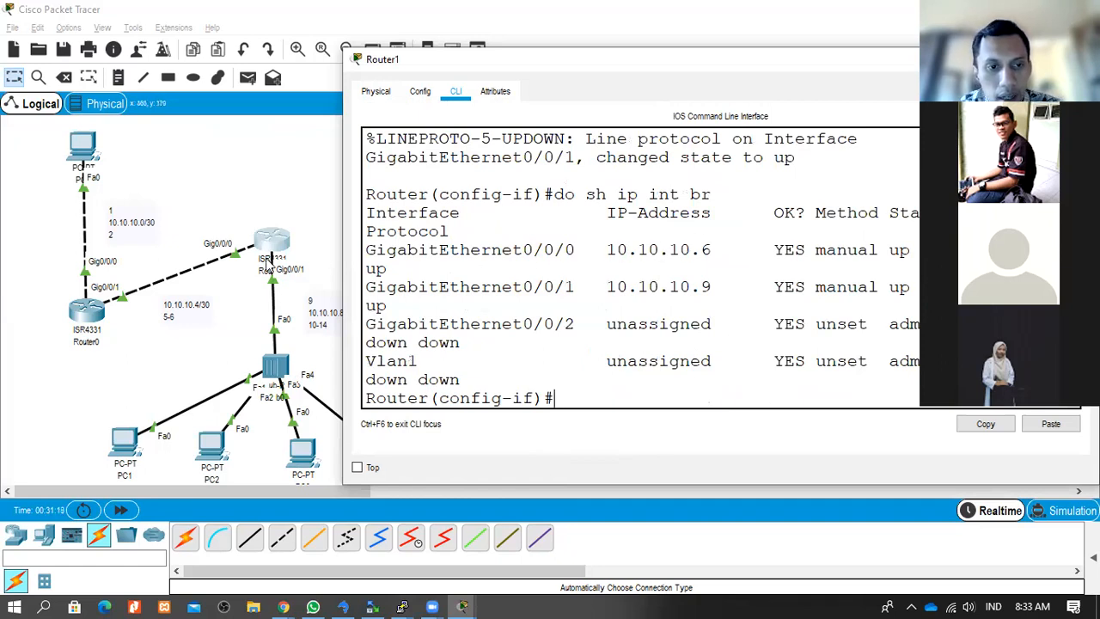
- Run ipconfig in PC0's command prompt and examine its IP address, subnet mask and default gateway
click(308, 184)
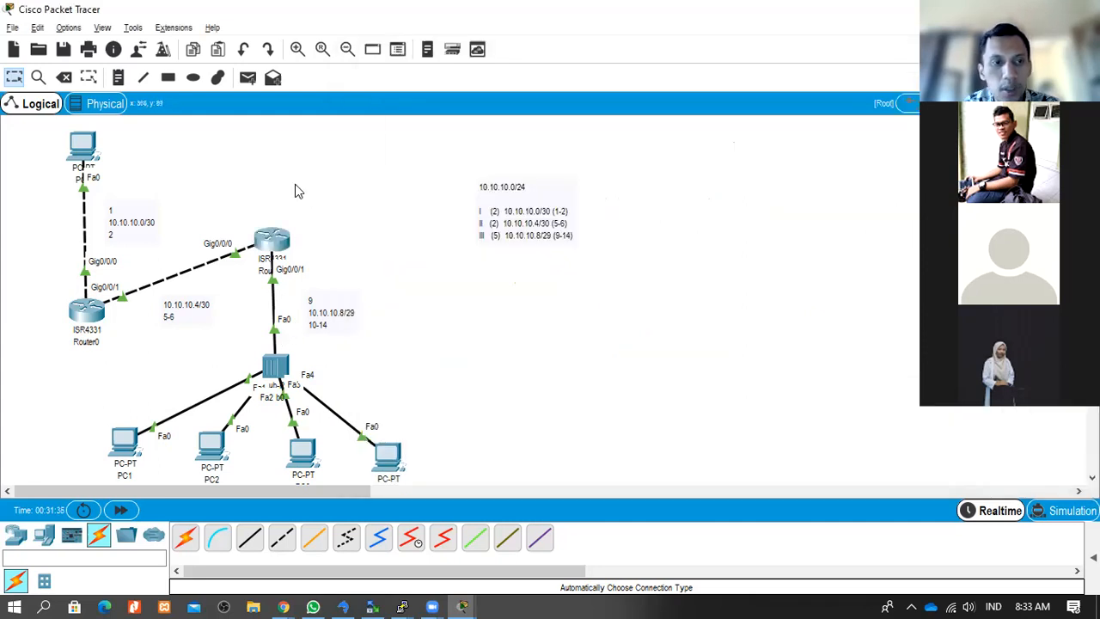
click(72, 158)
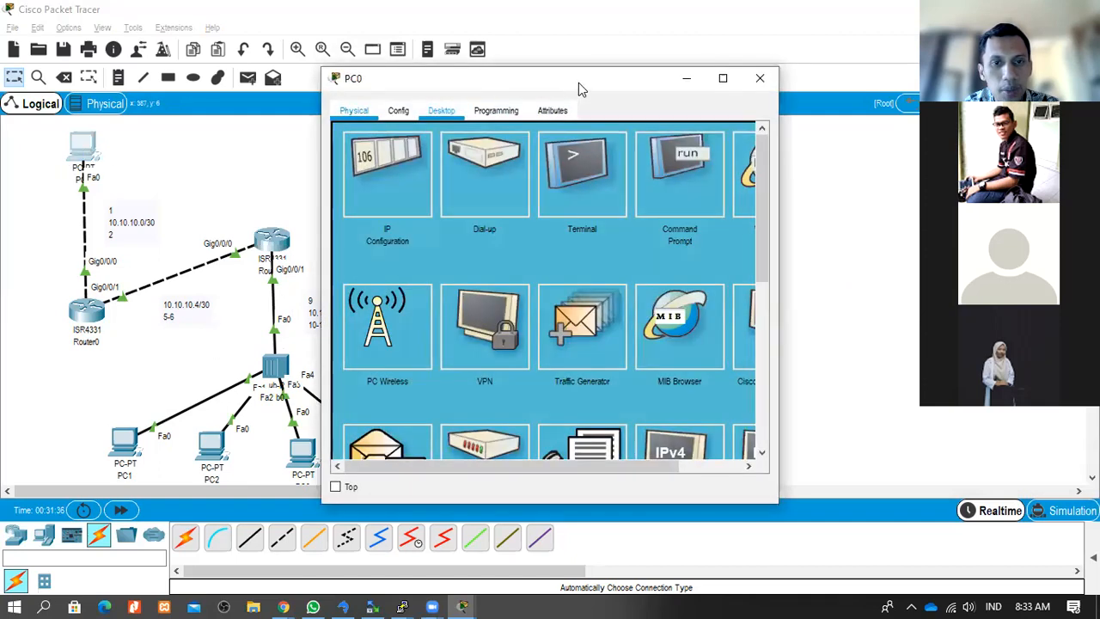
drag(573, 74, 798, 67)
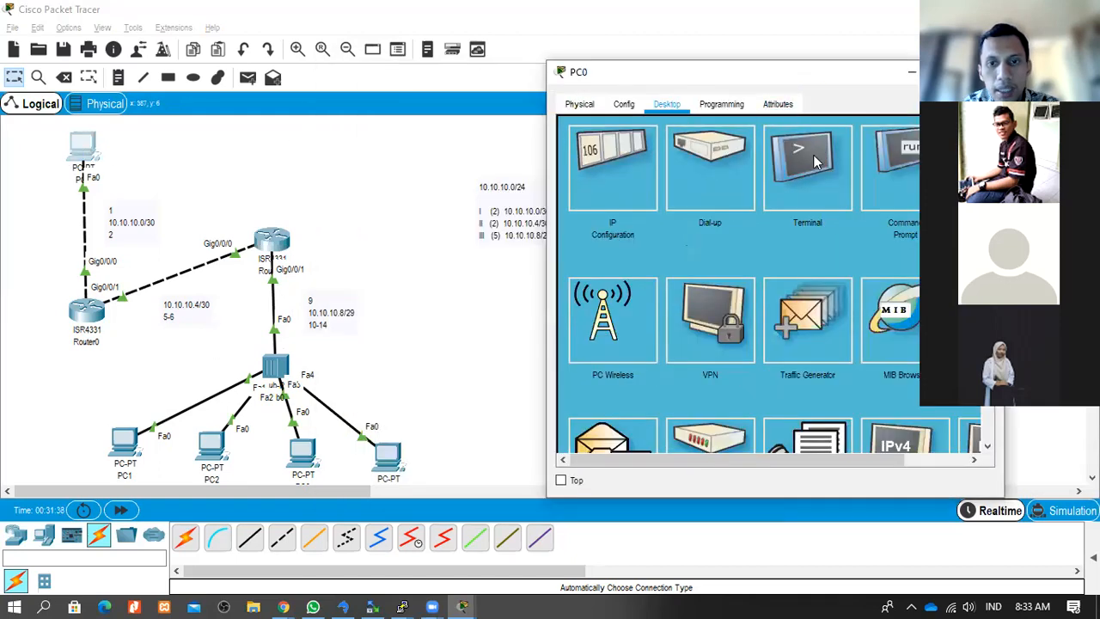
click(913, 165)
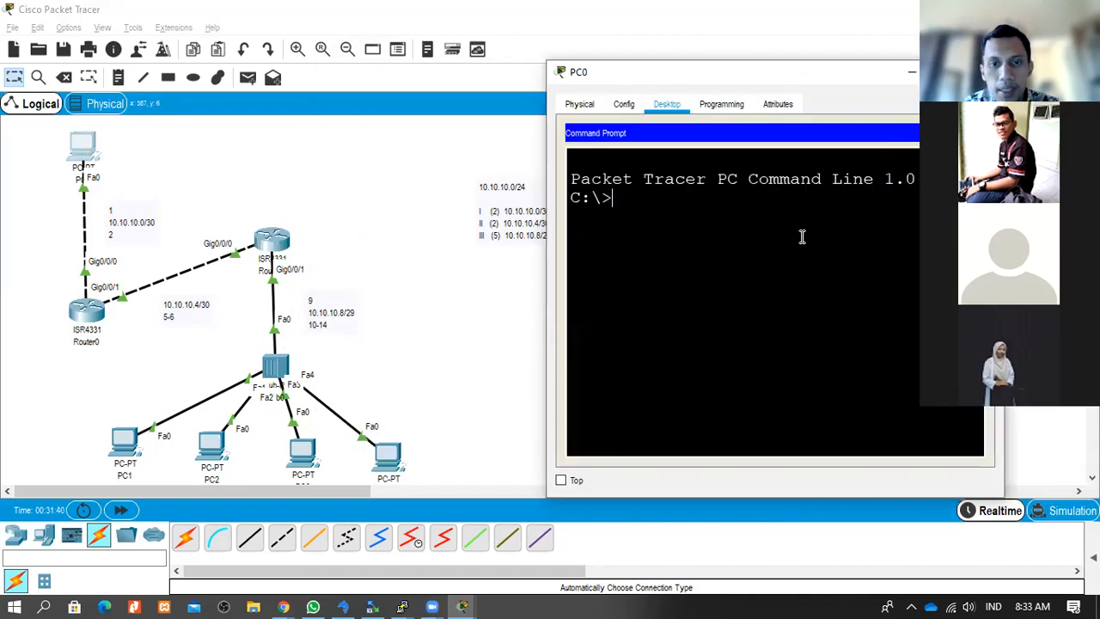
text(ipconfig)
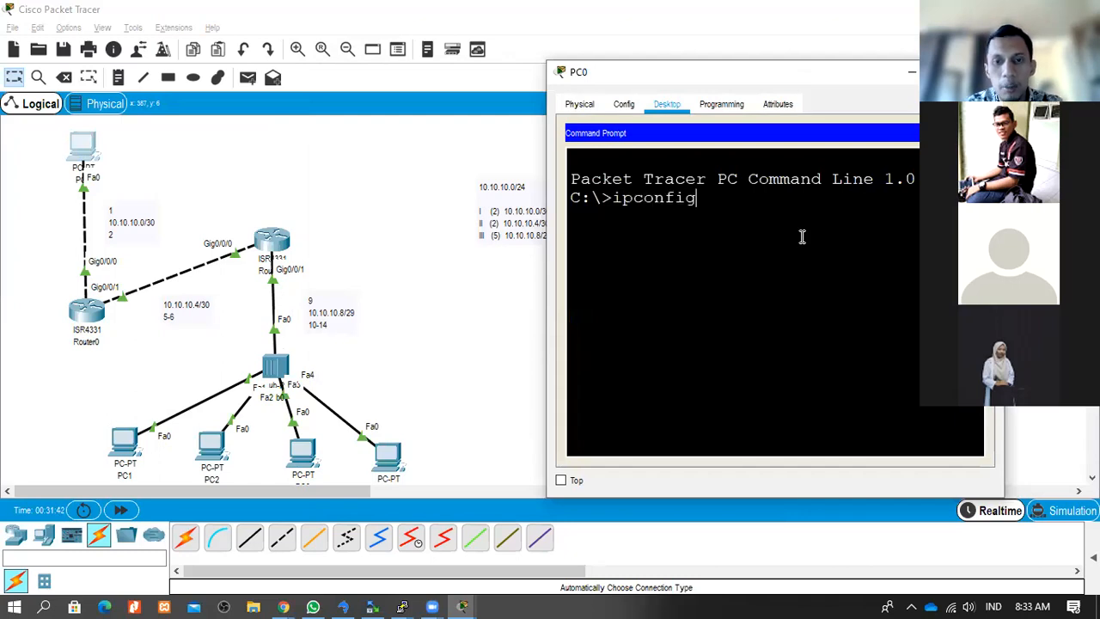
key(Return)
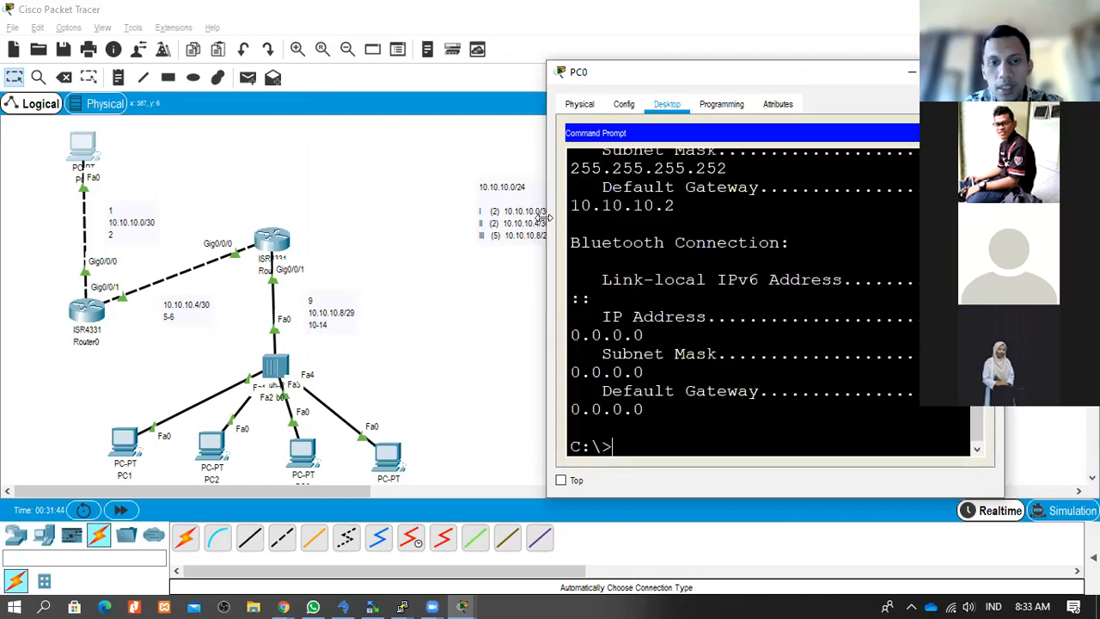
drag(545, 216, 212, 217)
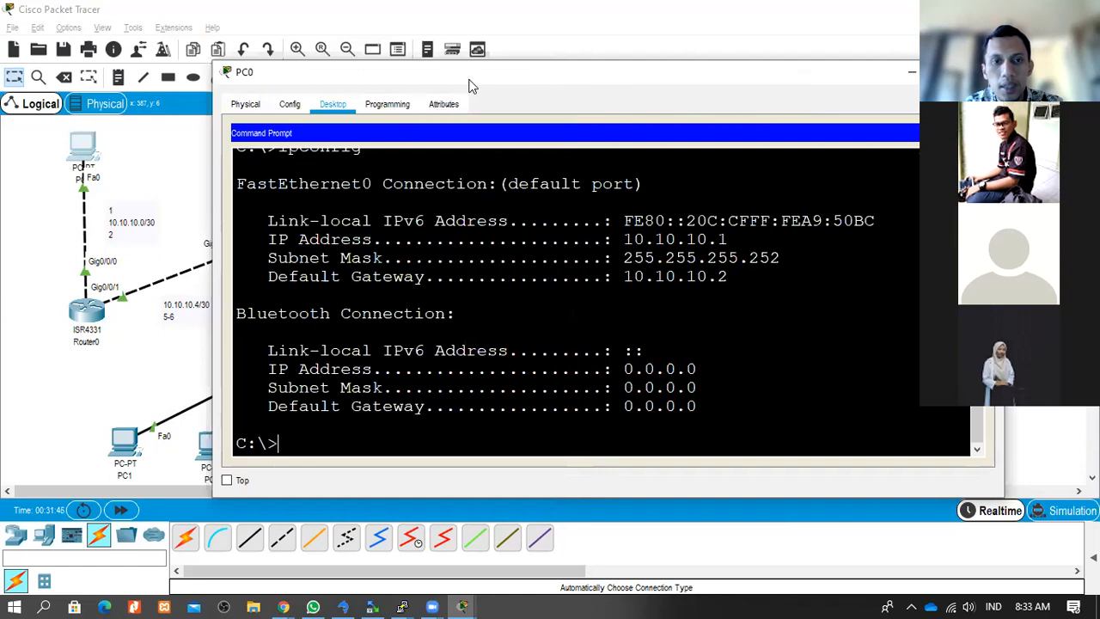
drag(470, 86, 612, 83)
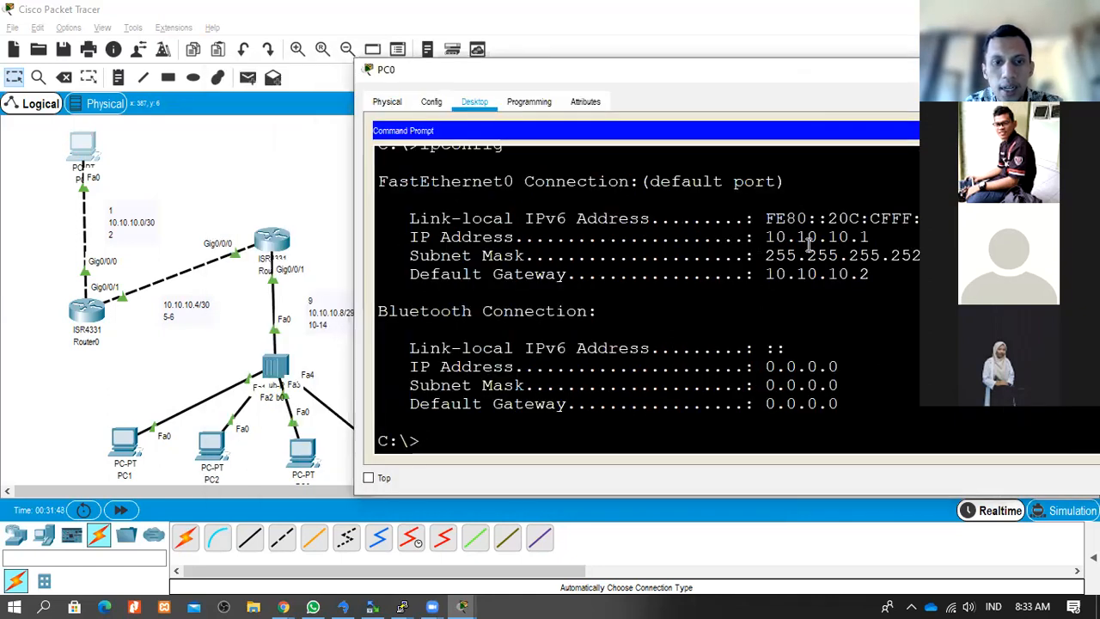
click(786, 238)
click(908, 255)
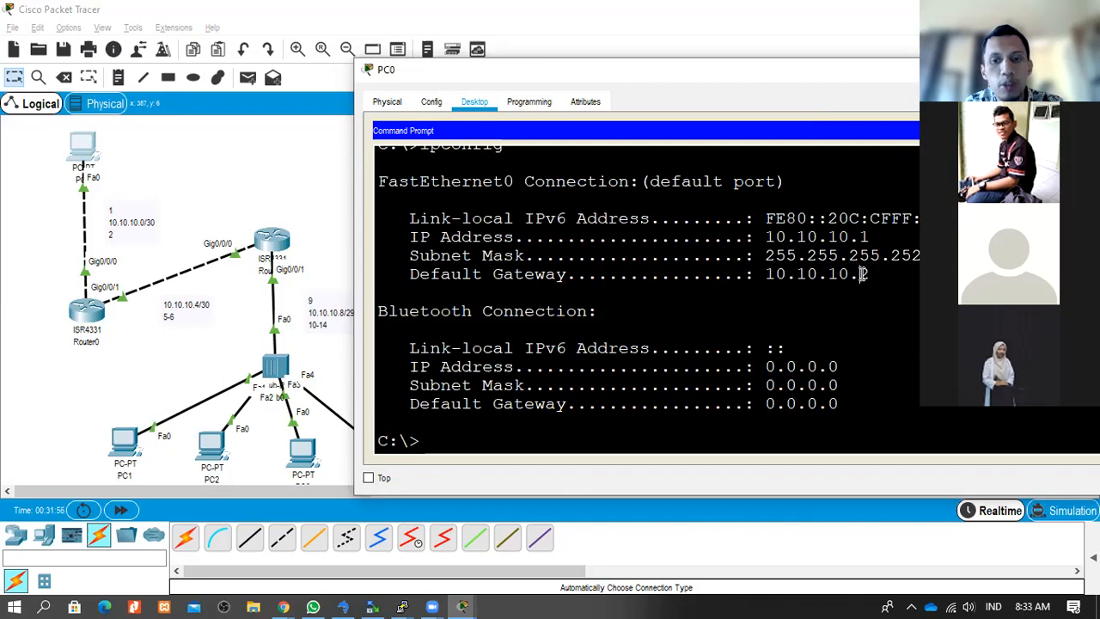
- Ping PC0's default gateway 10.10.10.2 from PC0's command prompt
text(pin)
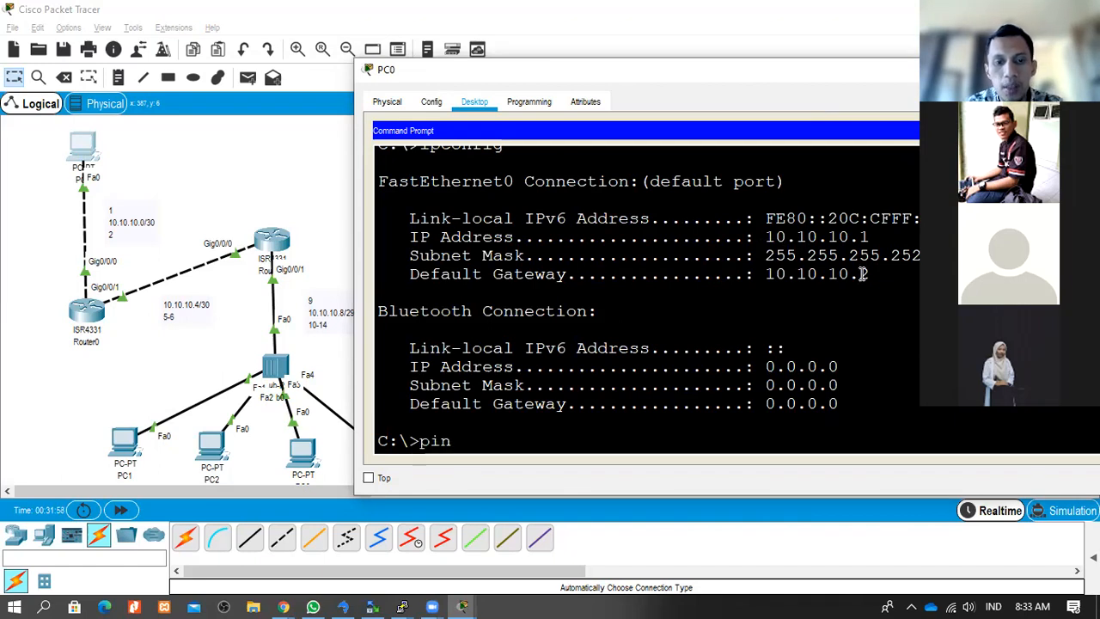
text(g 10.10)
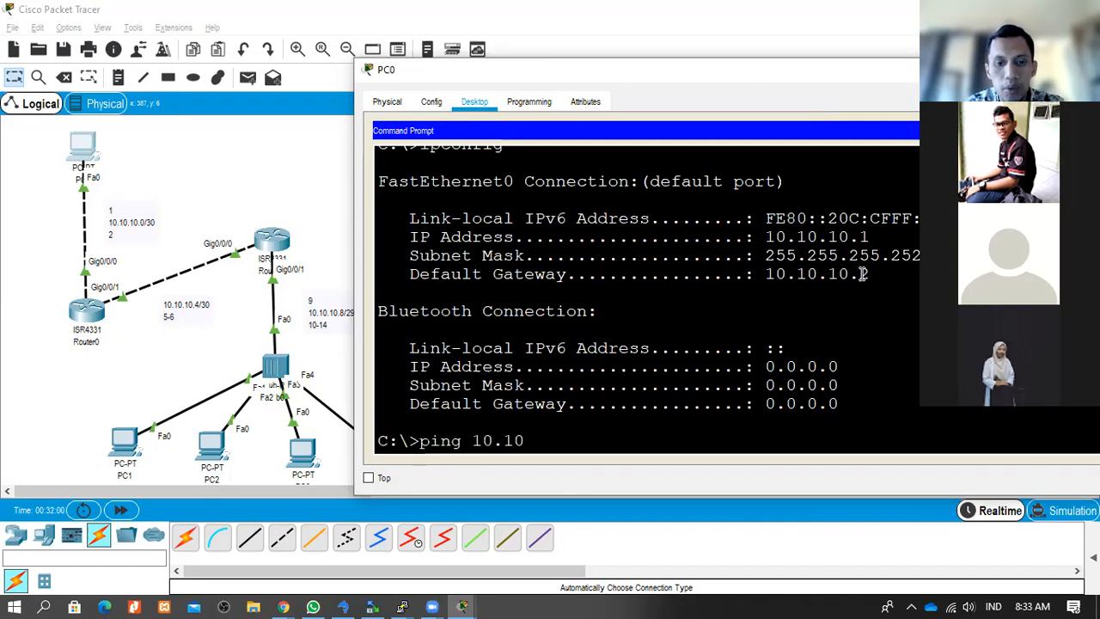
text(.10.)
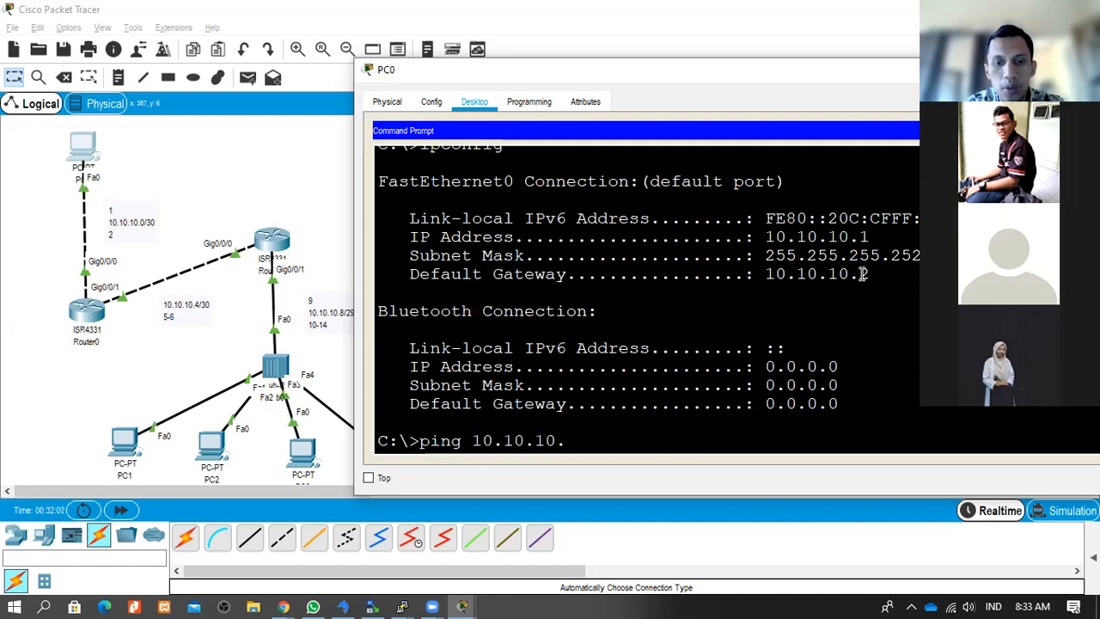
text(2)
key(Return)
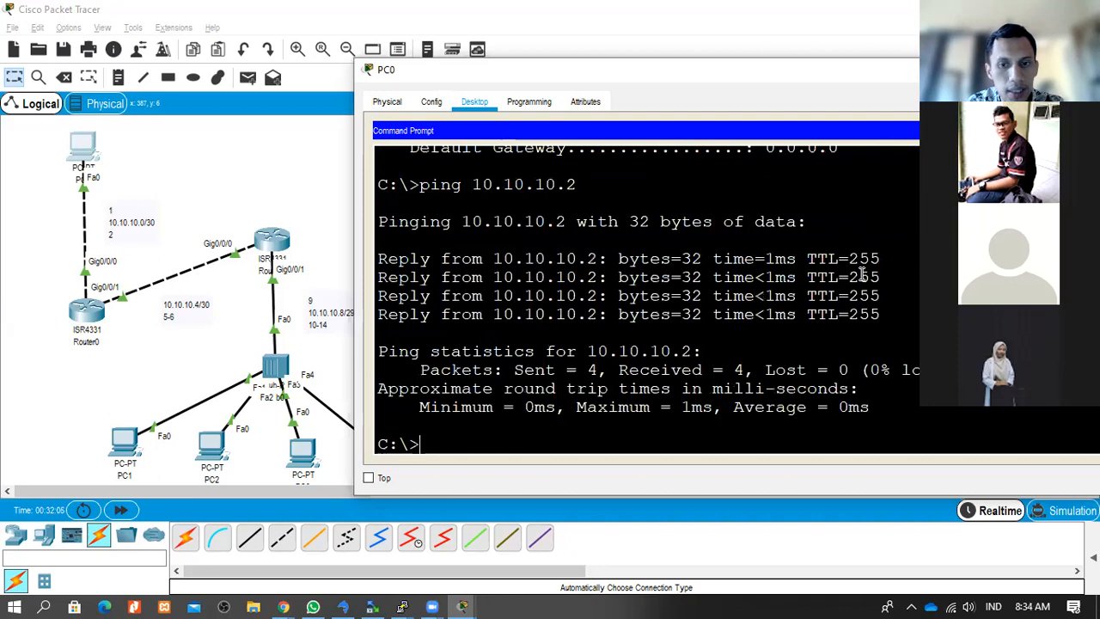
- Run ipconfig in PC1's command prompt and examine its IP address, subnet mask and default gateway
click(123, 445)
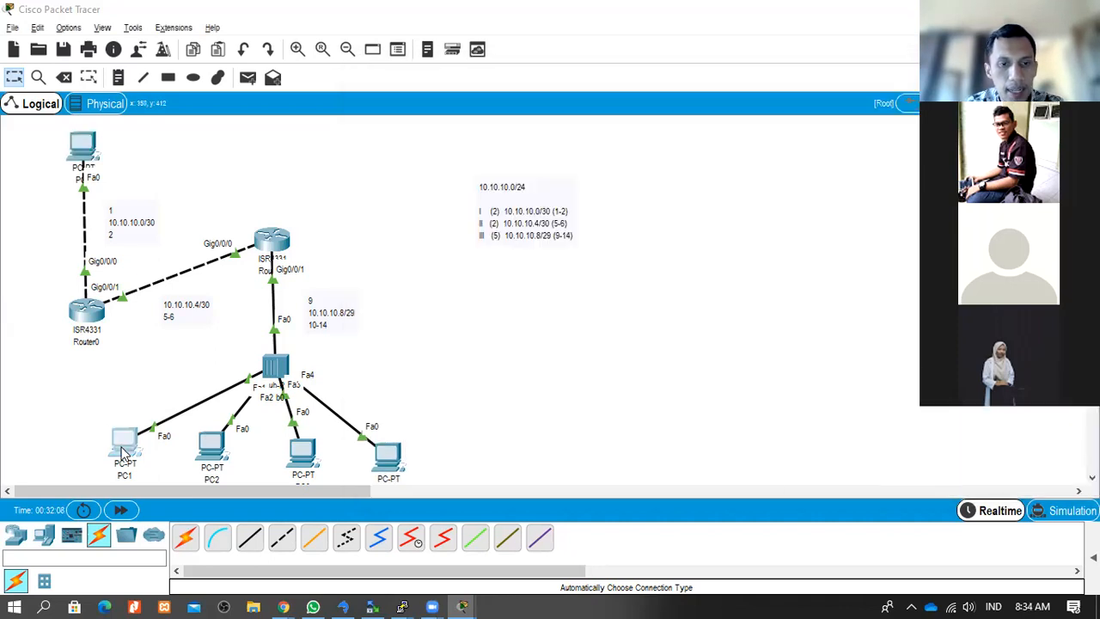
drag(605, 93, 762, 96)
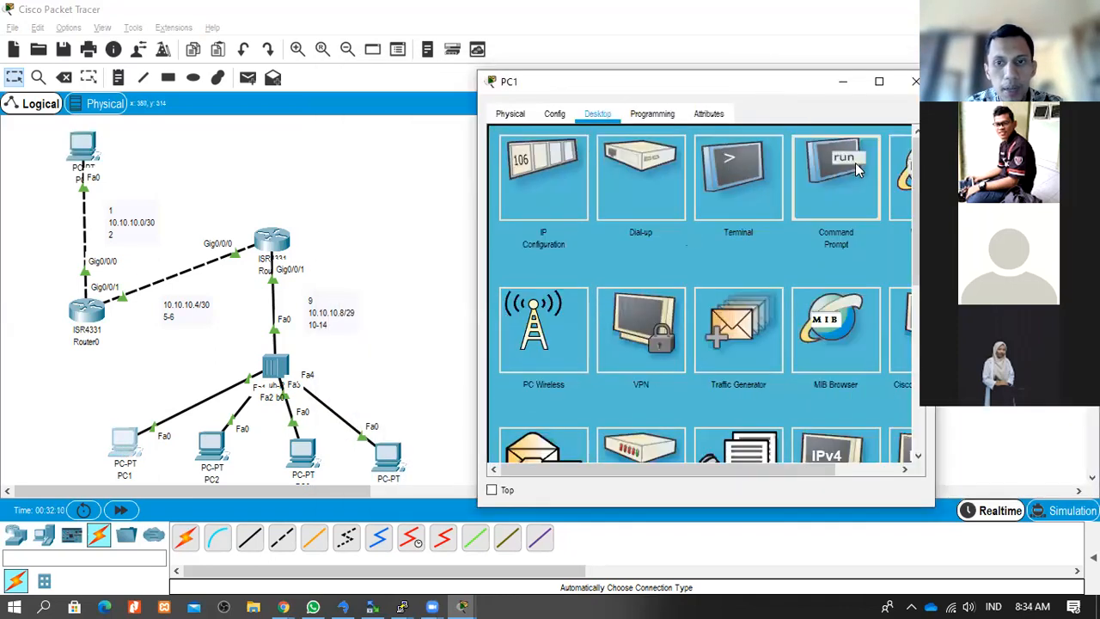
click(834, 172)
text(ipconfig)
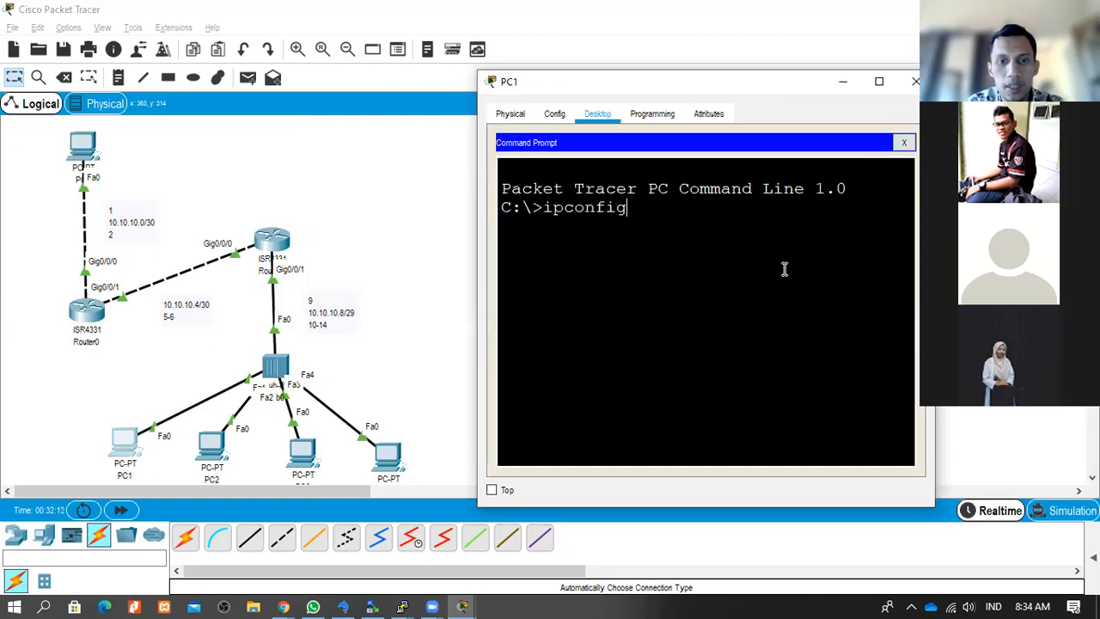
key(Return)
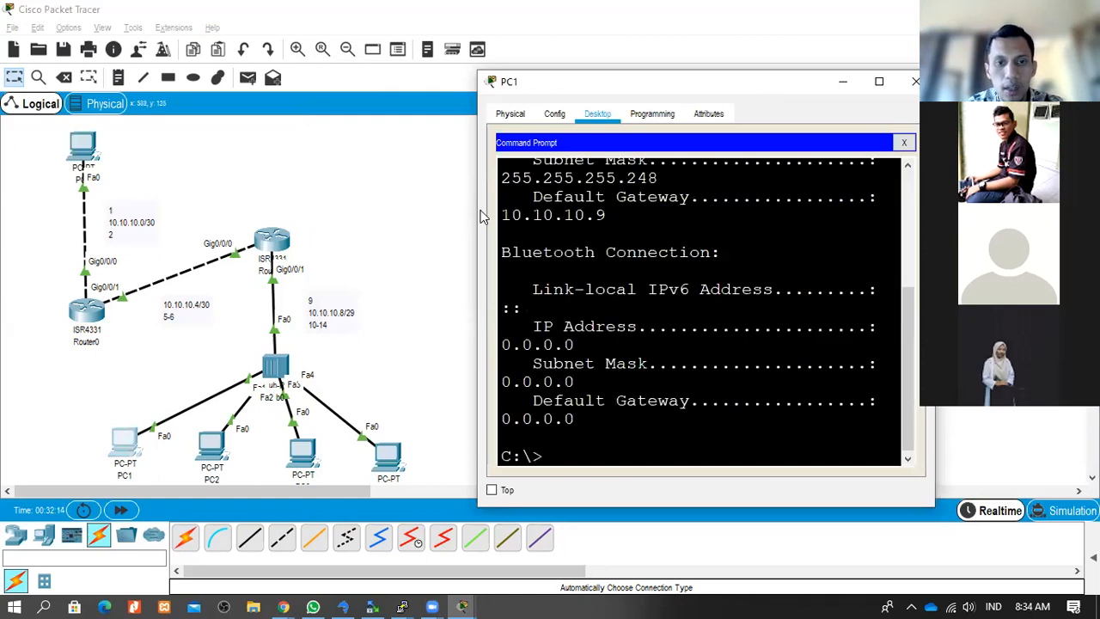
drag(474, 203, 167, 203)
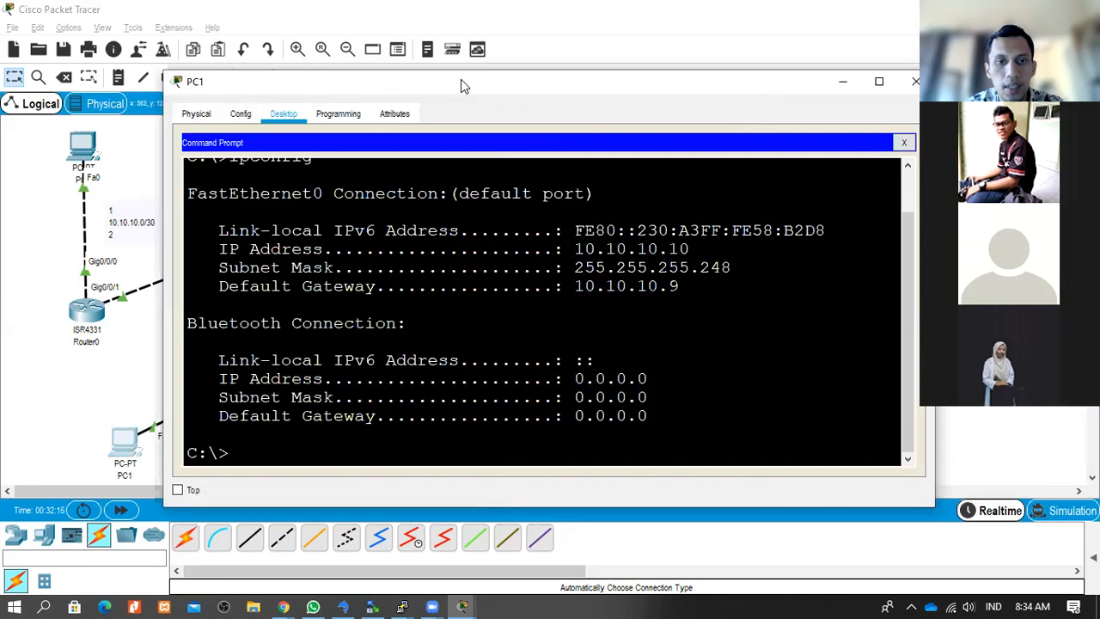
drag(461, 79, 644, 79)
- Ping PC1's default gateway 10.10.10.9 from PC1's command prompt
text(ping 10.1)
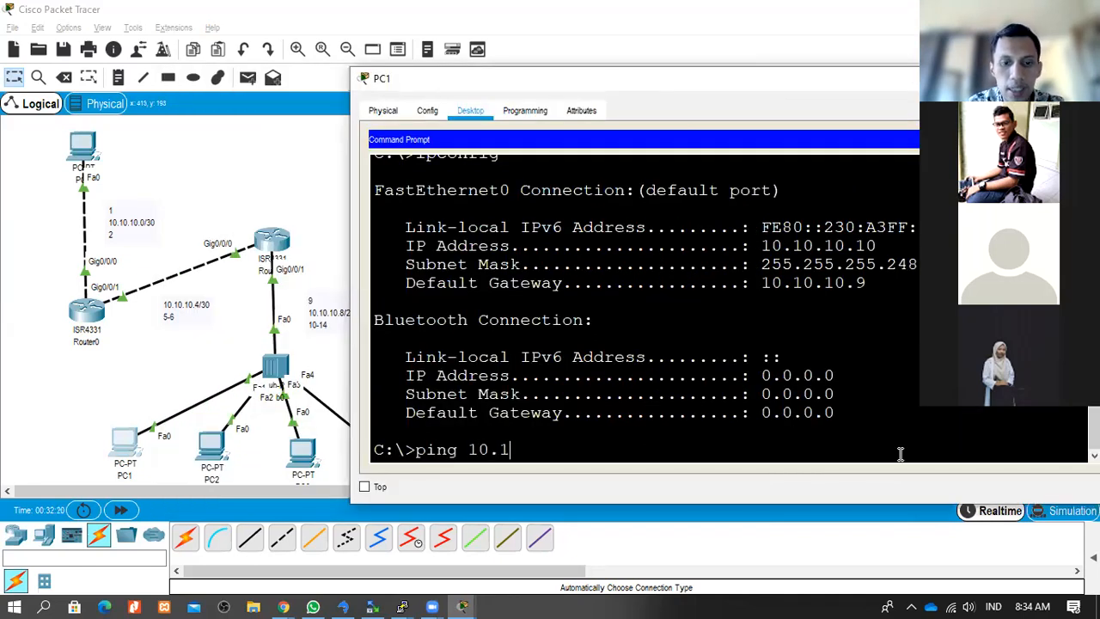
text(0.10.9)
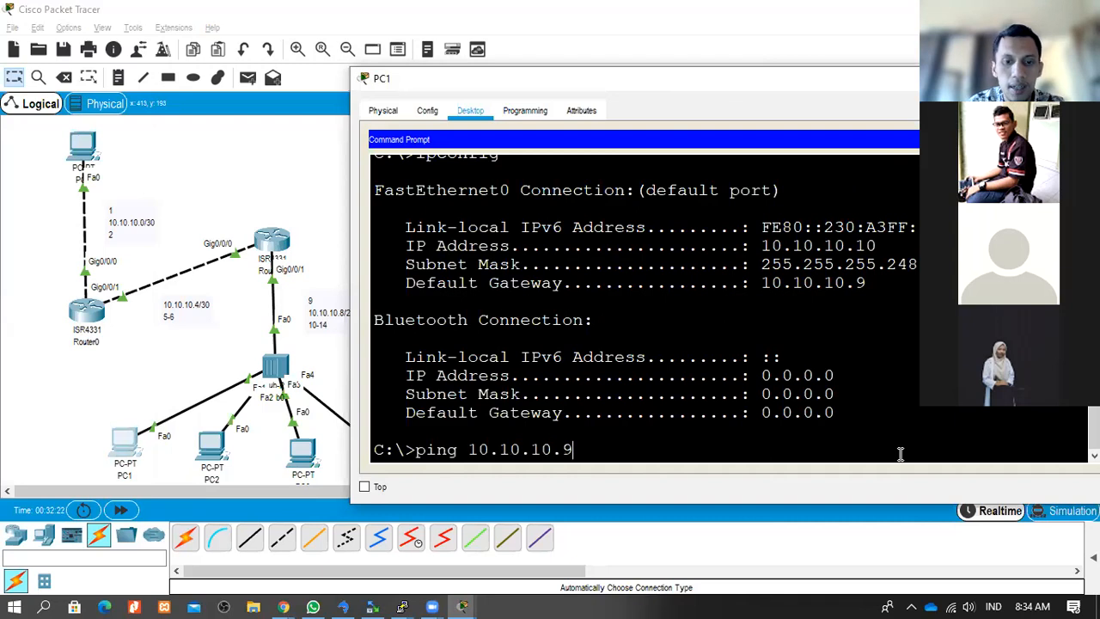
key(Return)
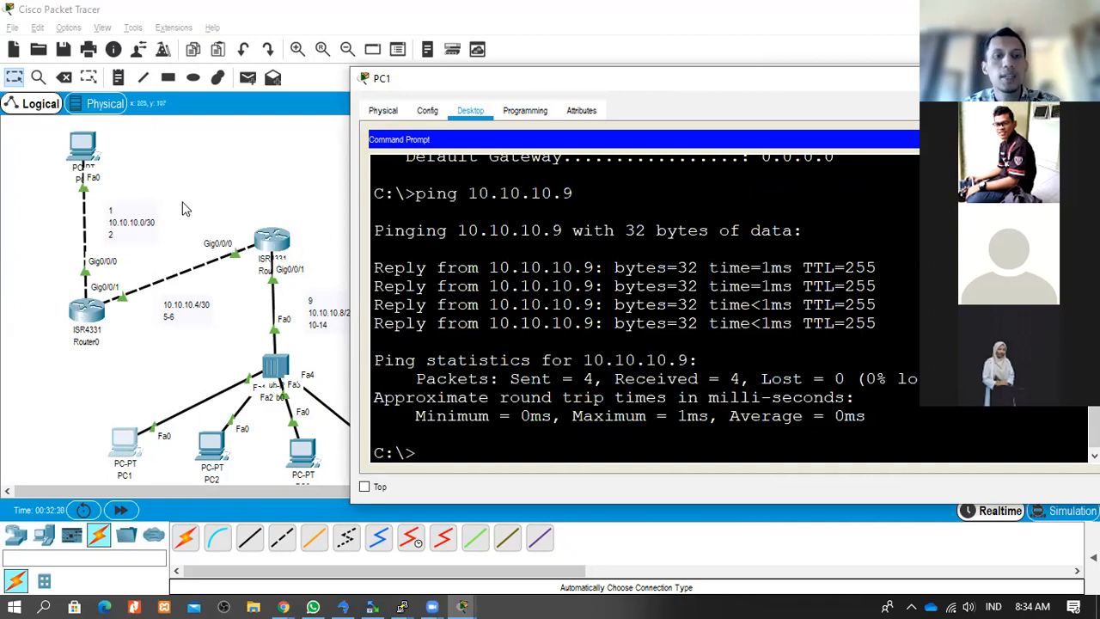
- Ping PC1's address 10.10.10.10 from PC0's command prompt to test connectivity between the subnets
click(77, 153)
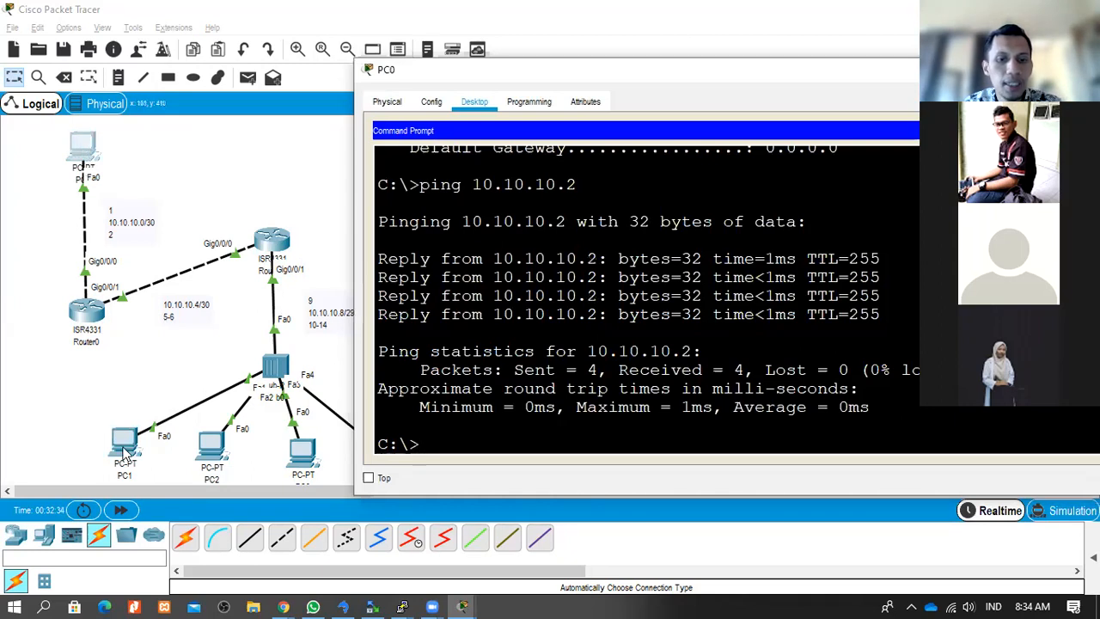
text(pi)
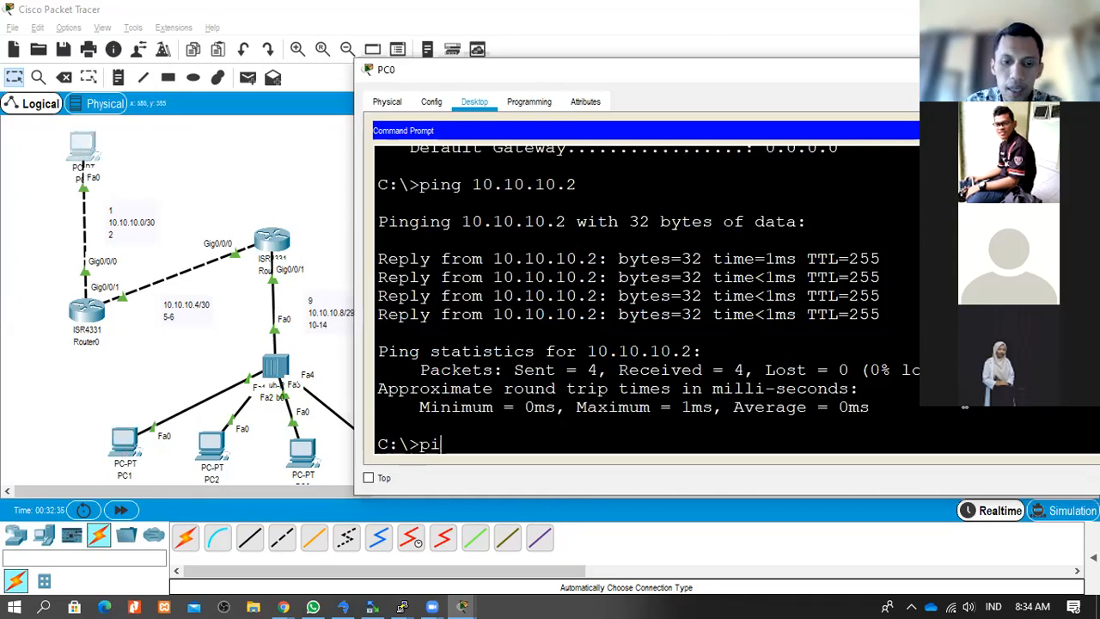
text(ng 10.10.)
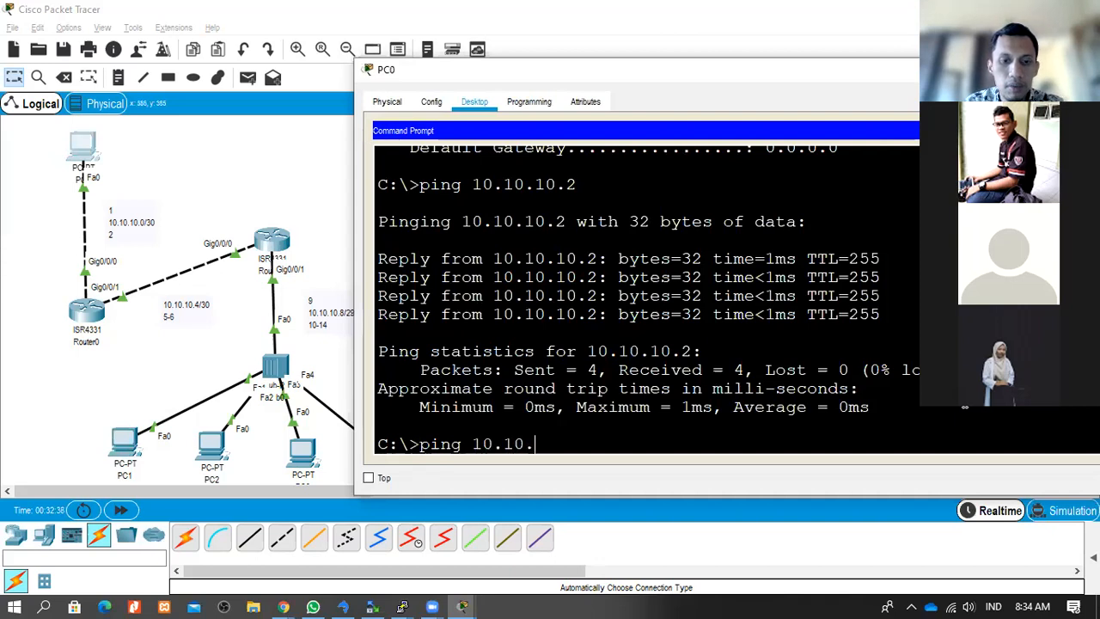
text(10.10)
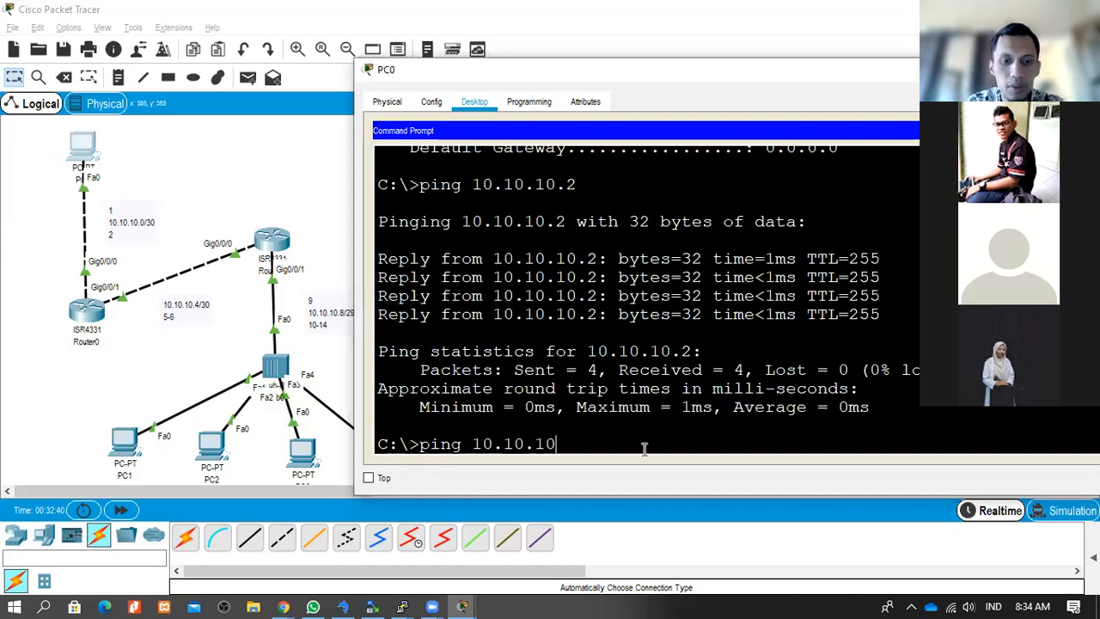
key(Return)
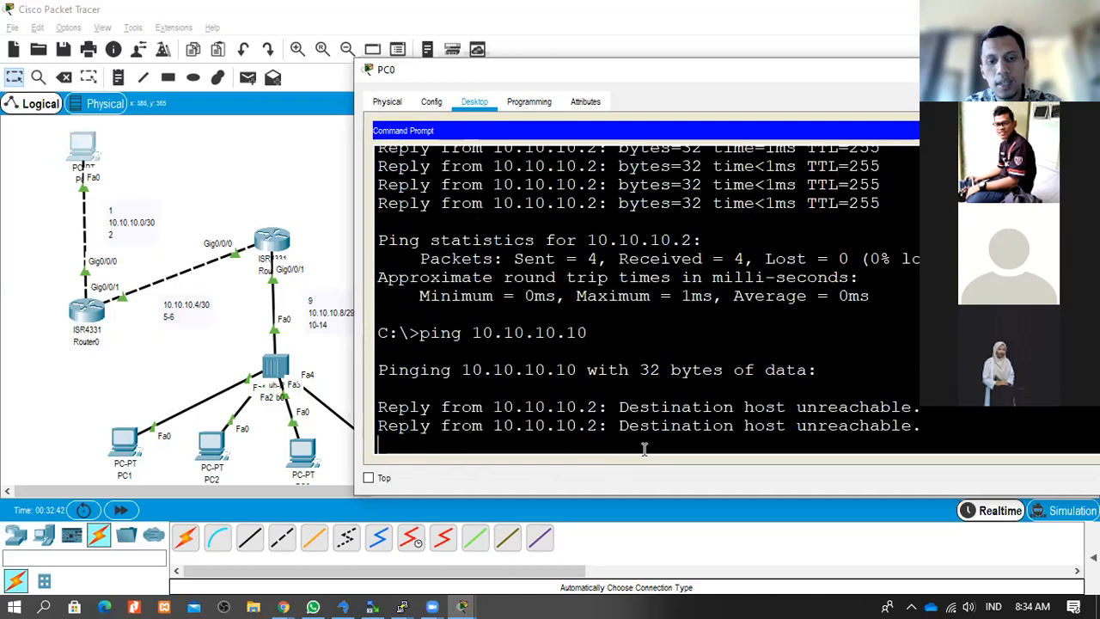
- Stop the running ping on PC0, trace the route to 10.10.10.10 with tracert, and interrupt the trace after its first hops
key(ctrl+c)
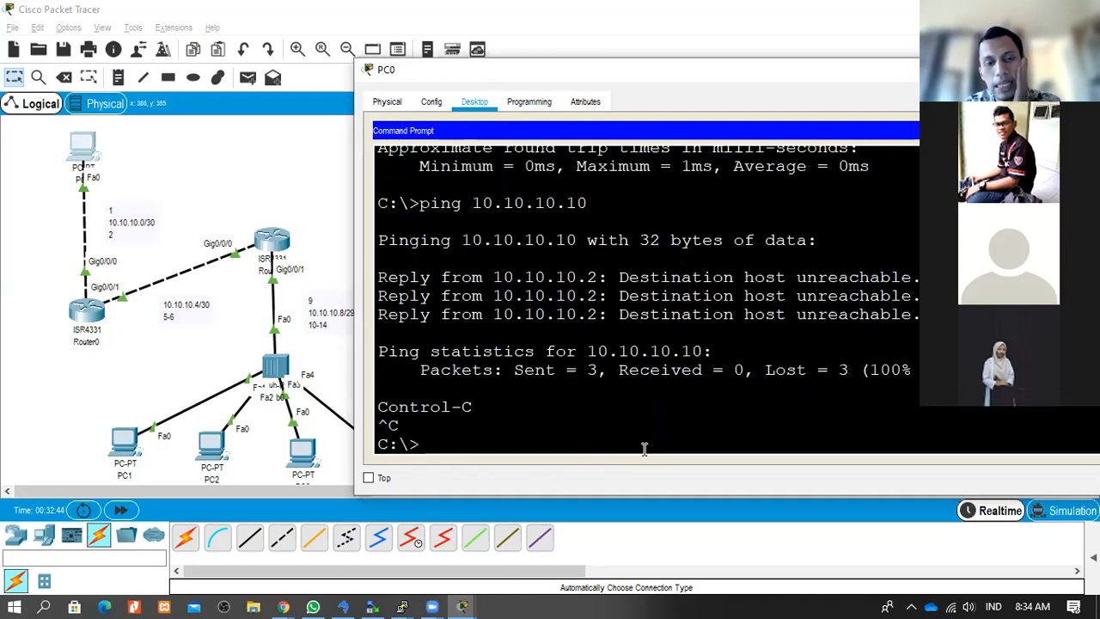
text(tracert 10.10.10.10)
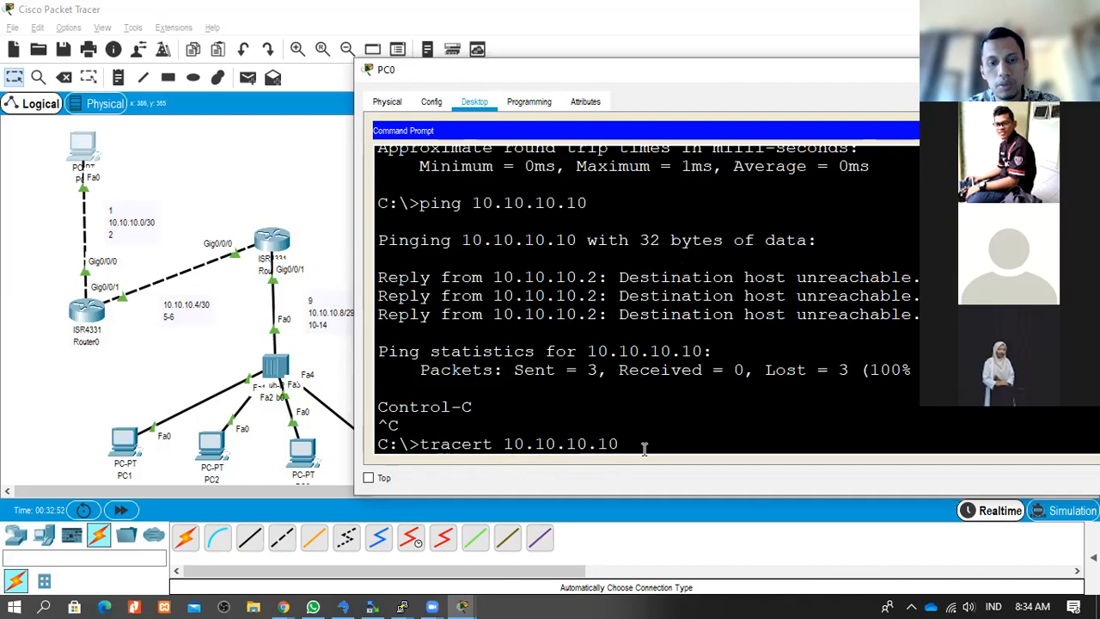
key(Return)
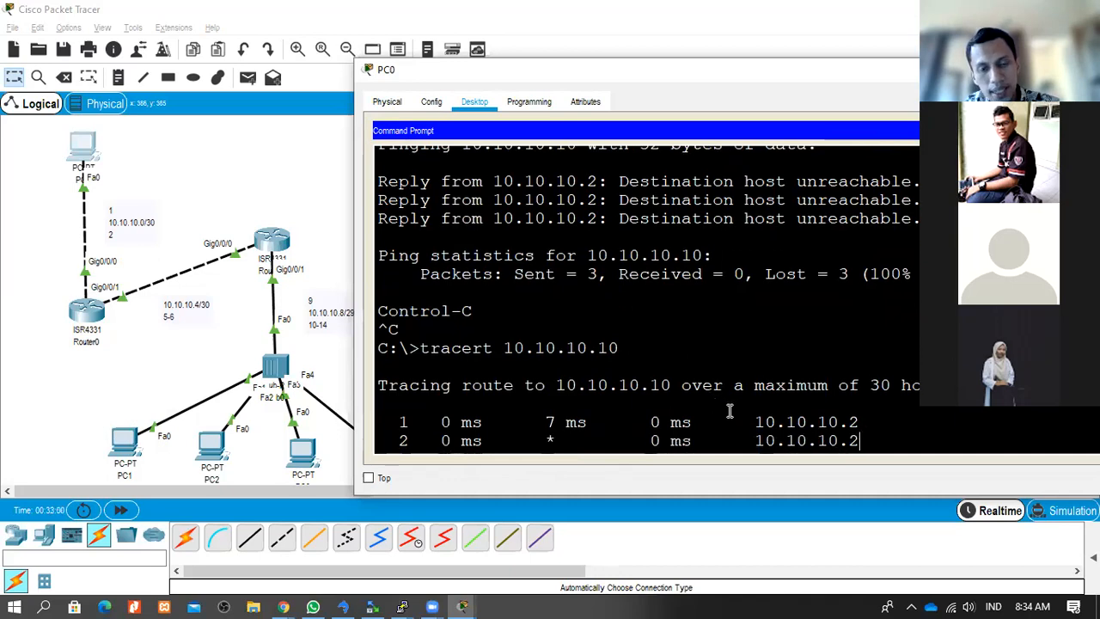
key(ctrl+c)
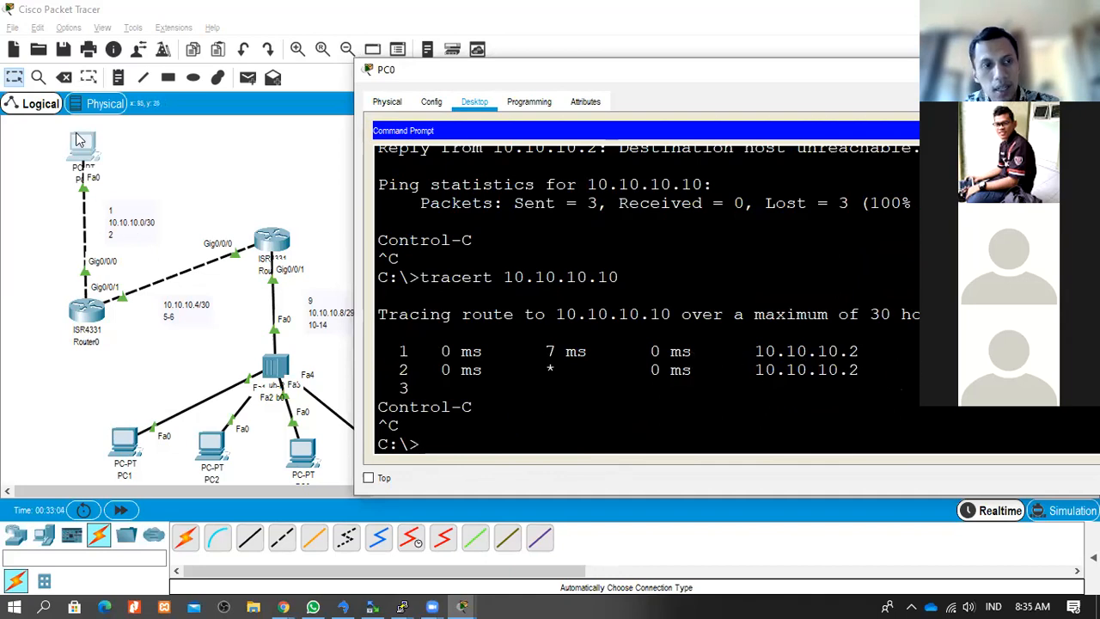
- Run do show ip route in Router0's command line to display its IP routing table
click(90, 318)
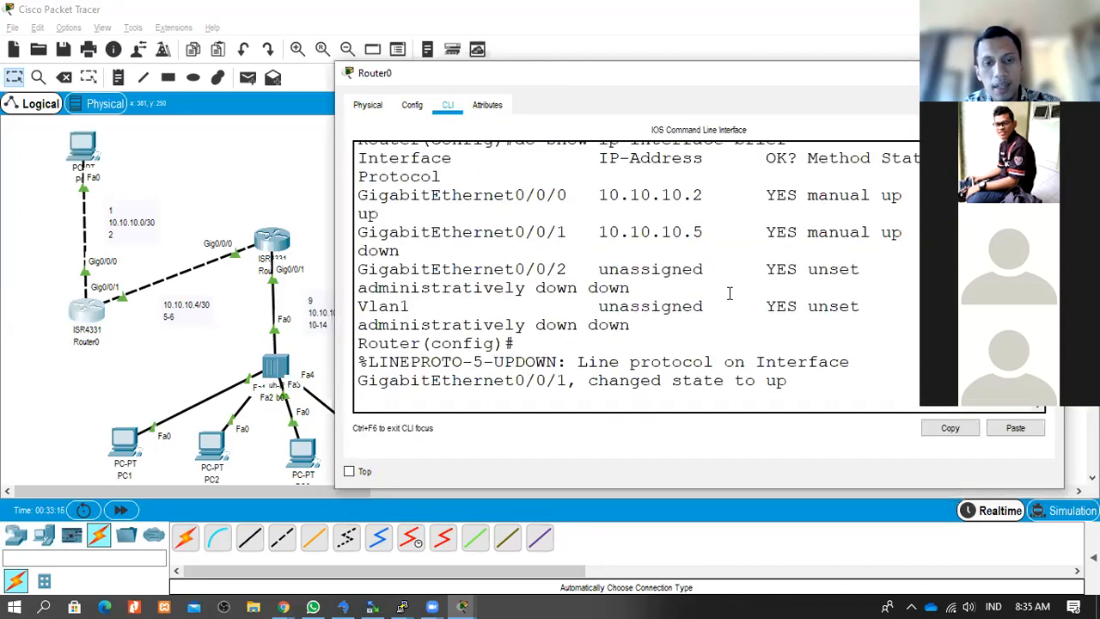
key(Return)
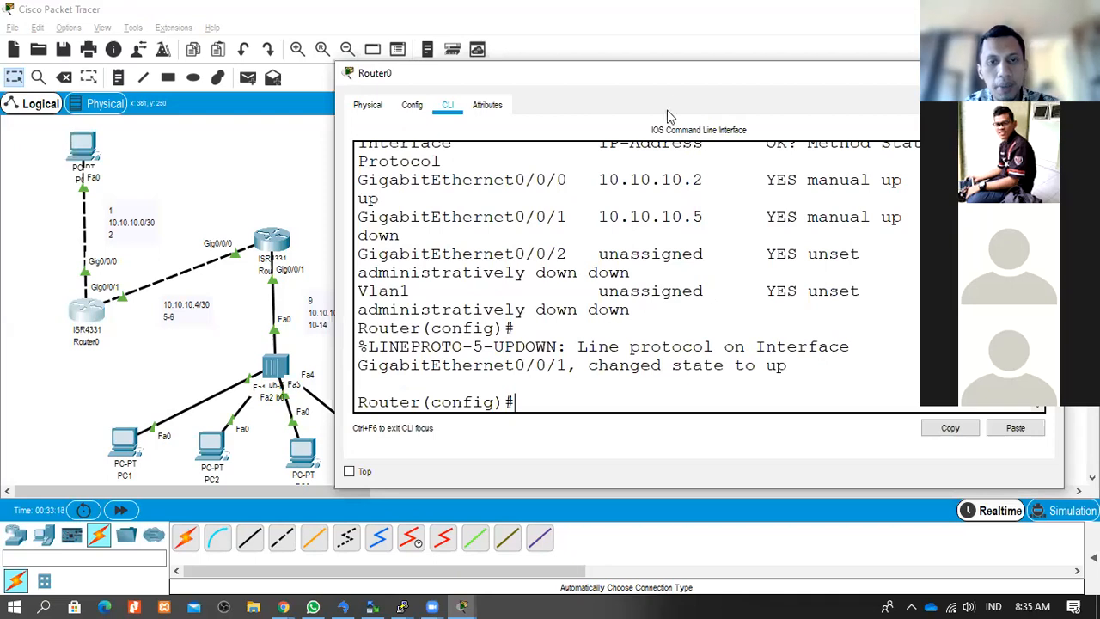
drag(669, 82, 697, 88)
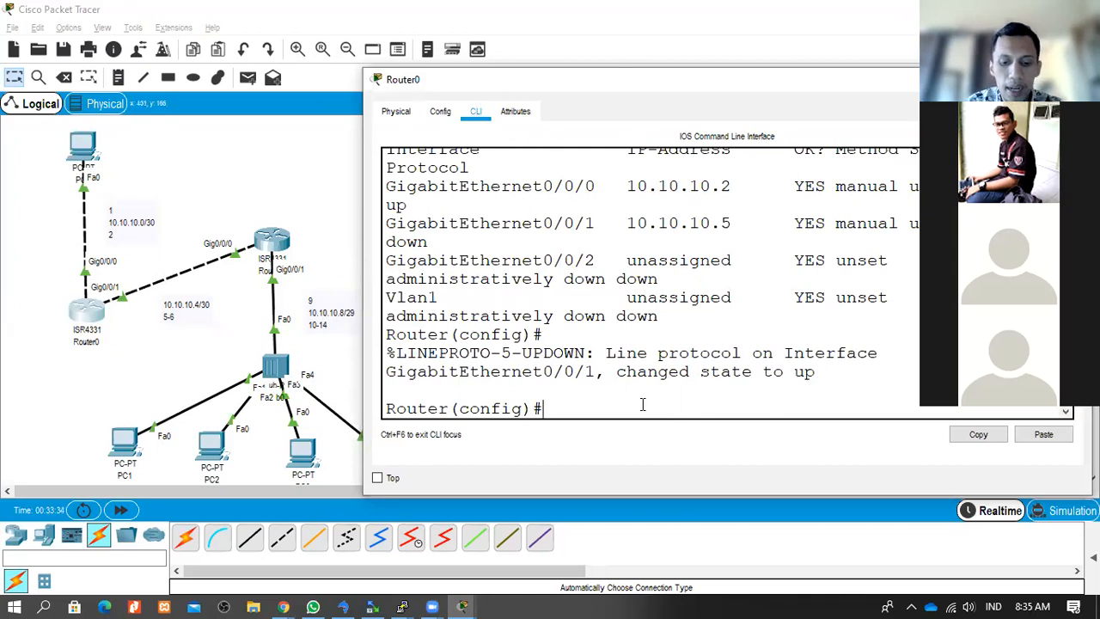
text(do s)
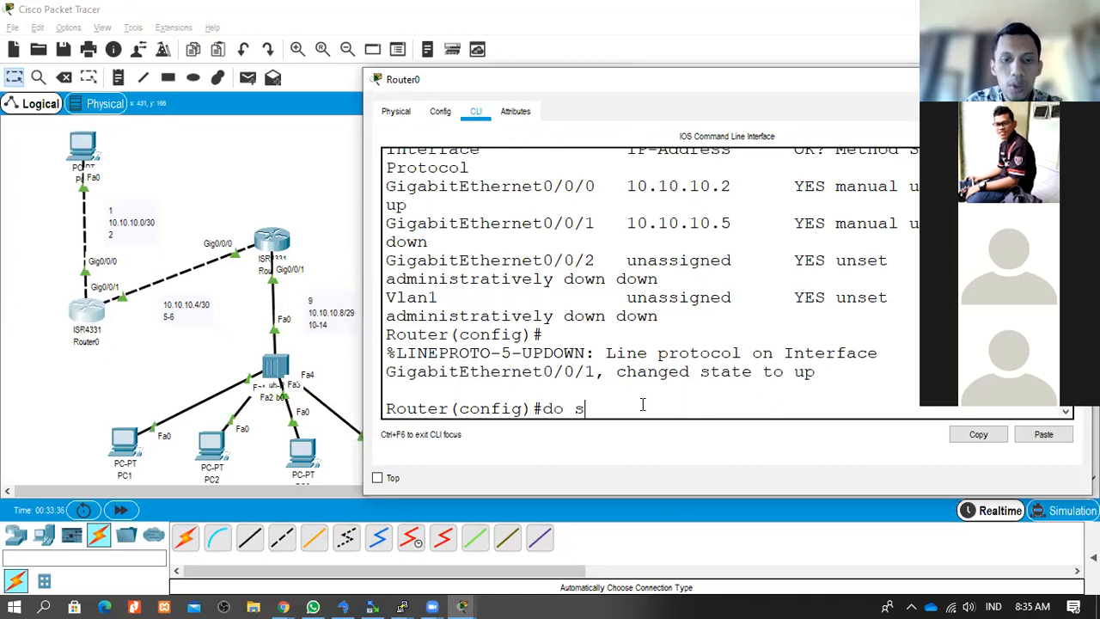
text(h ip br)
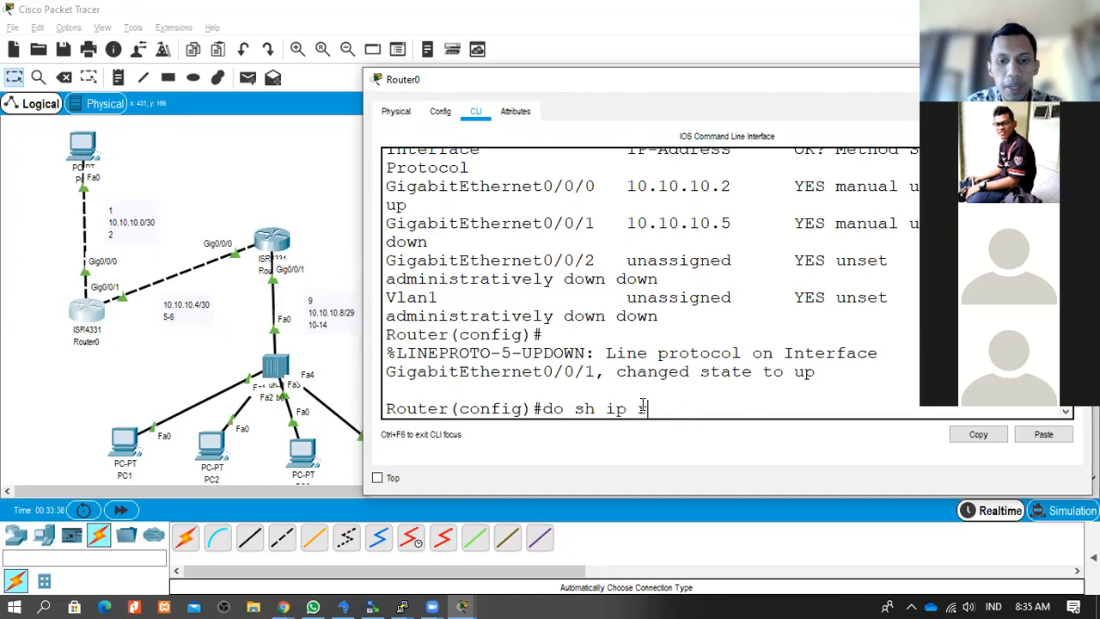
key(BackSpace)
key(BackSpace)
key(BackSpace)
key(BackSpace)
key(BackSpace)
key(BackSpace)
text(o)
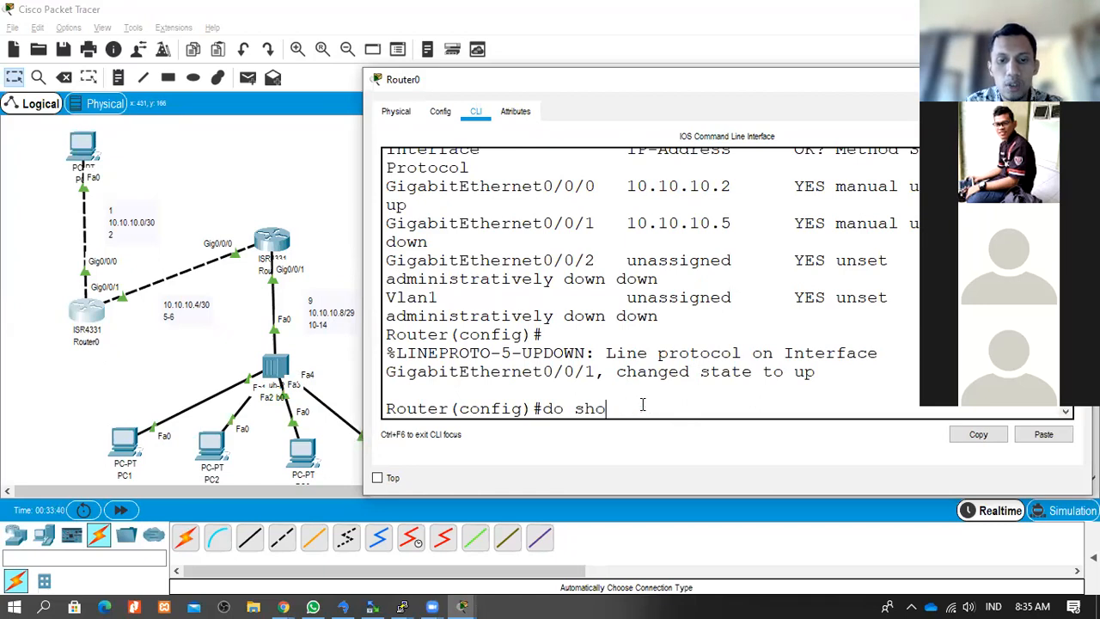
text(w ip route)
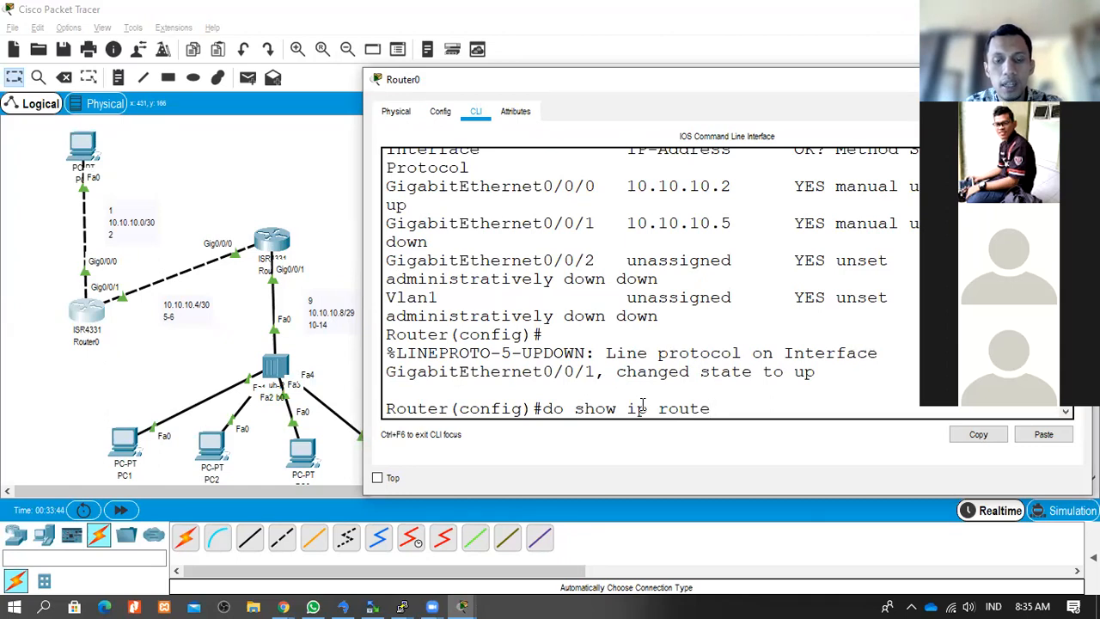
key(Return)
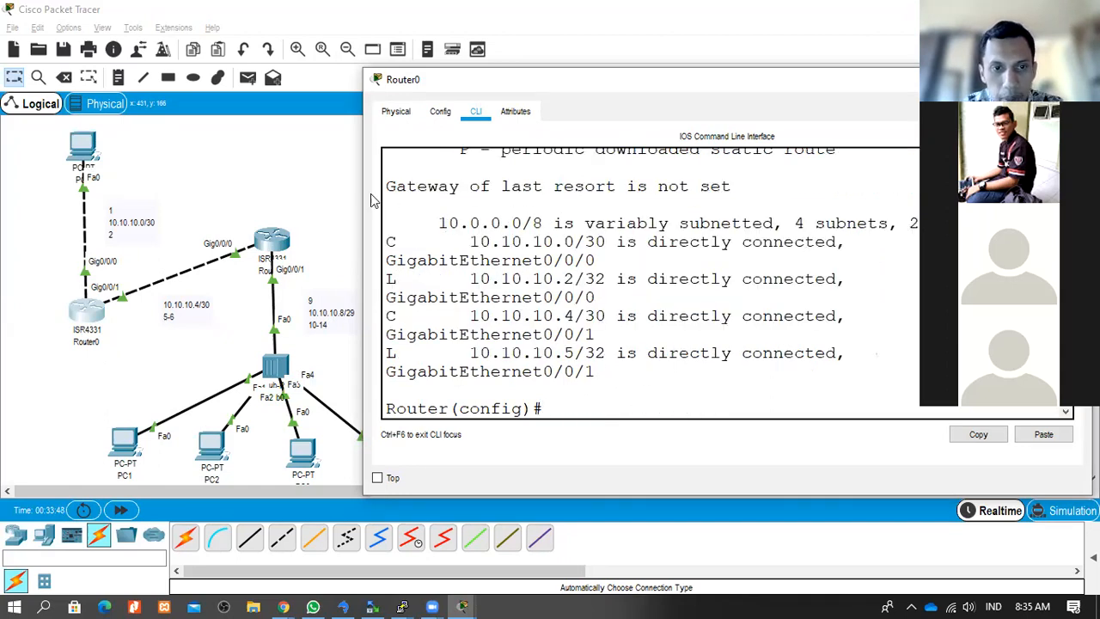
- Examine the connected (C) and local (L) entries in Router0's routing table and compare them with the subnets in the topology
drag(357, 188, 242, 188)
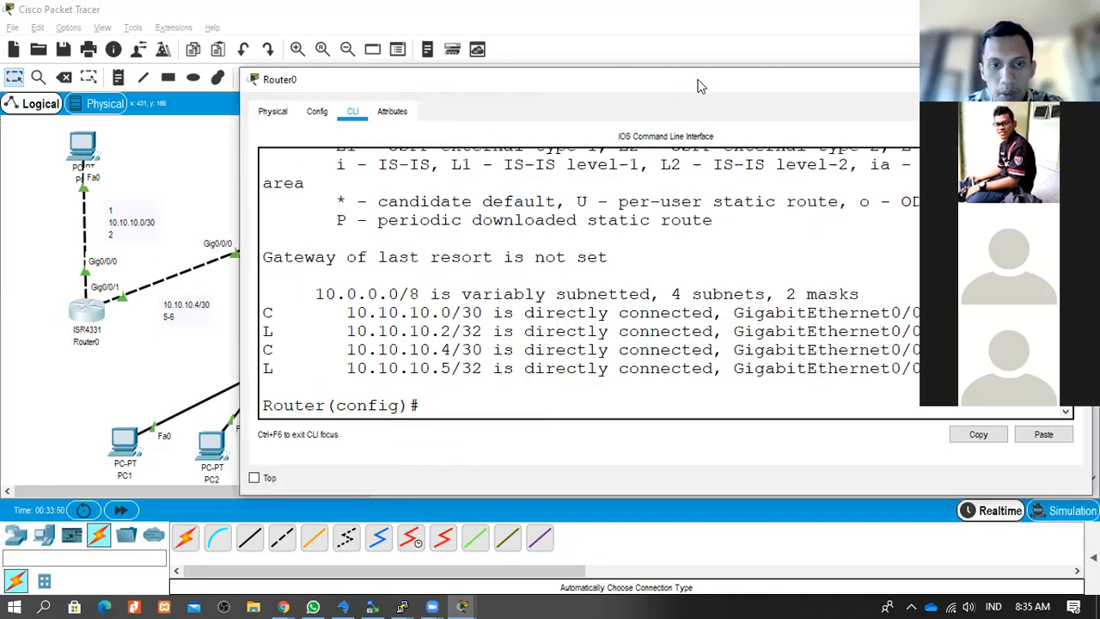
drag(698, 86, 779, 63)
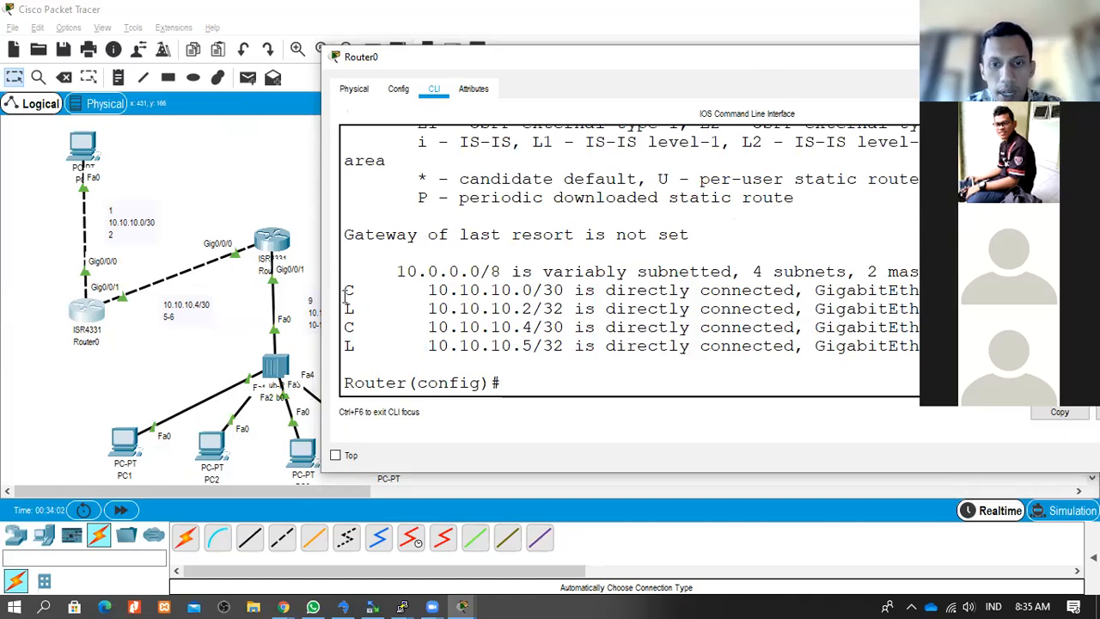
drag(346, 296, 407, 289)
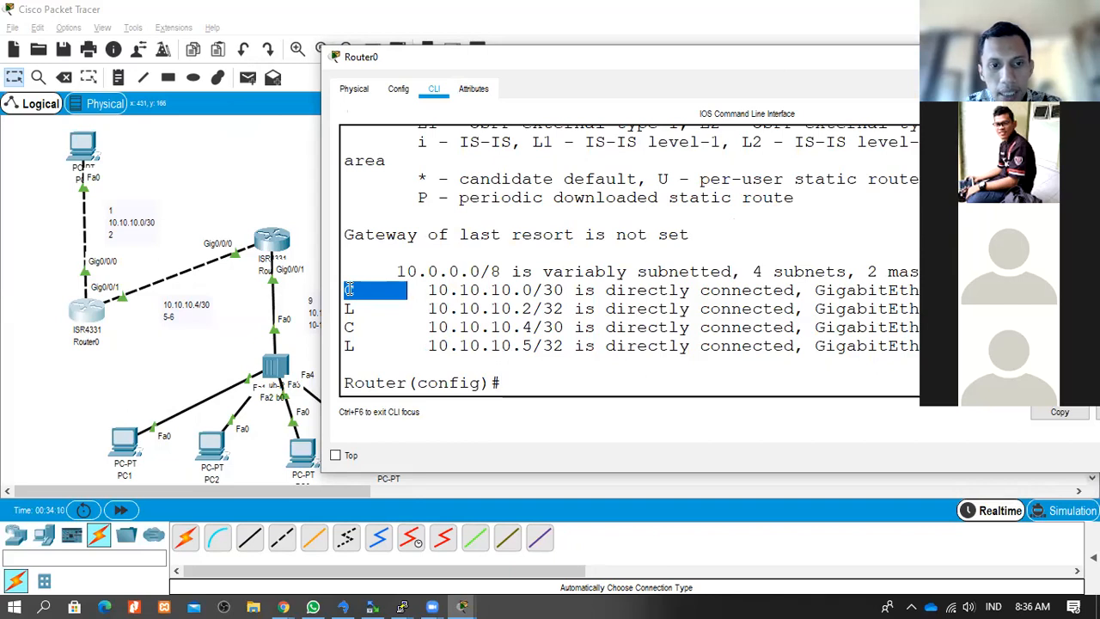
click(349, 290)
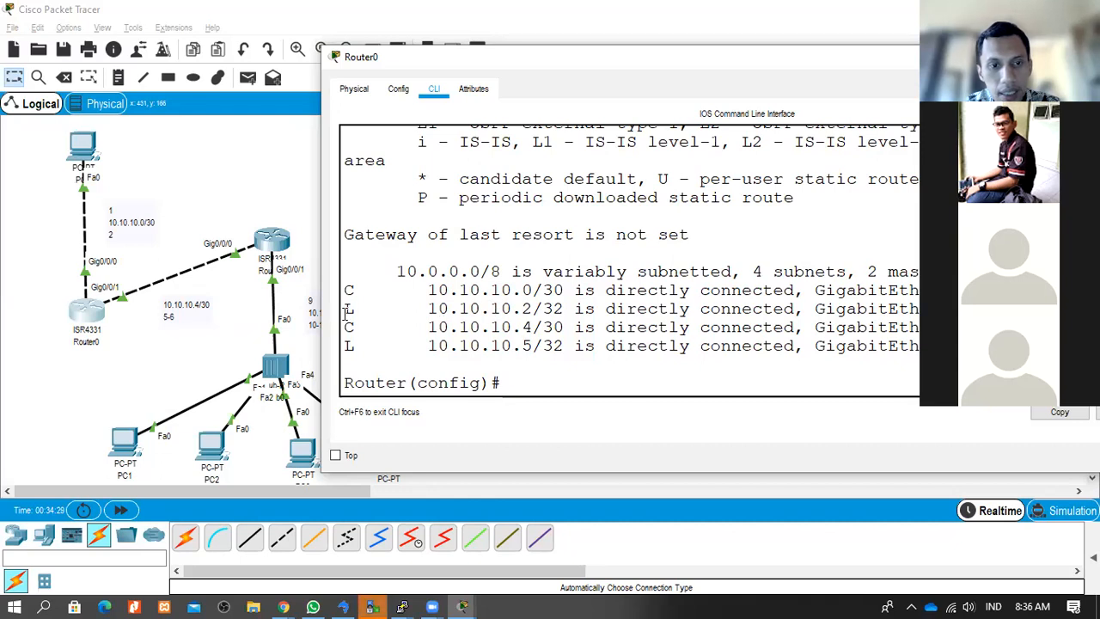
drag(344, 311, 518, 317)
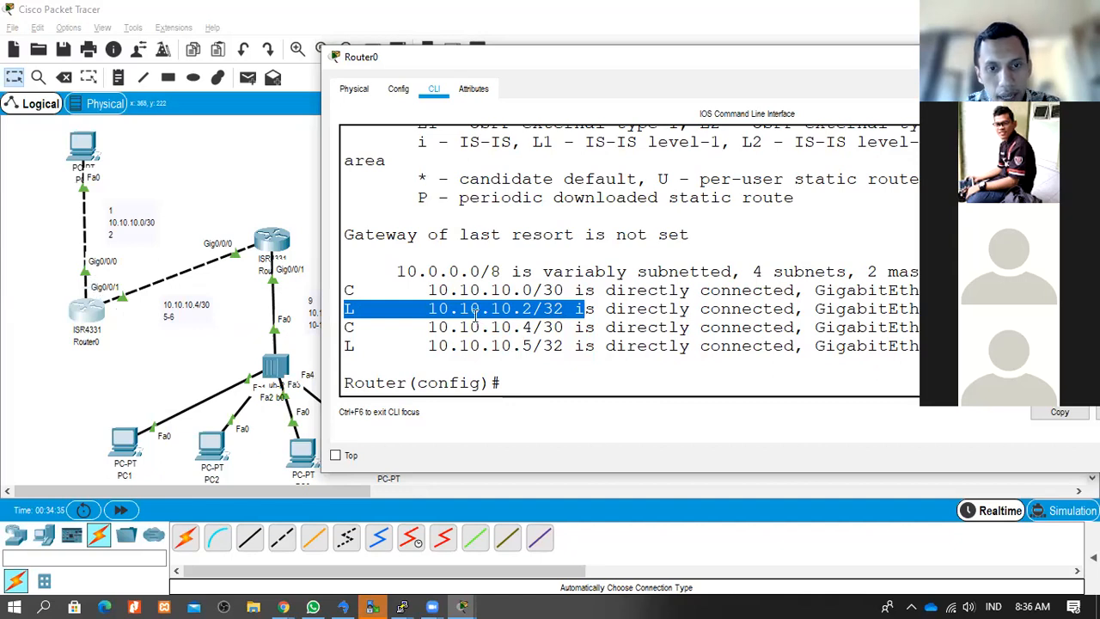
click(475, 316)
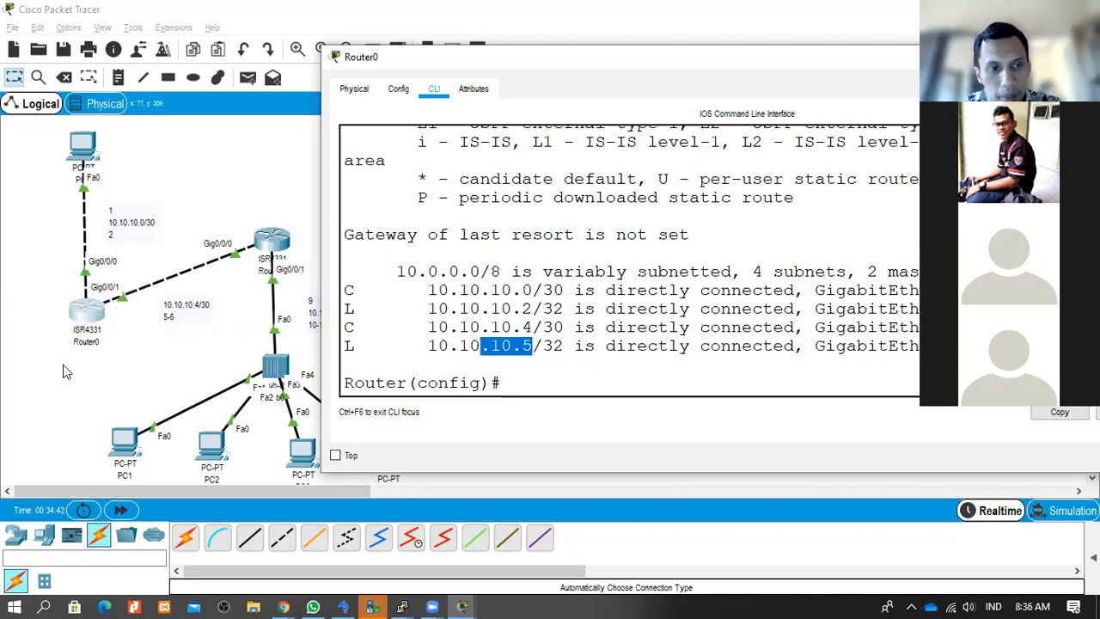
drag(354, 290, 562, 292)
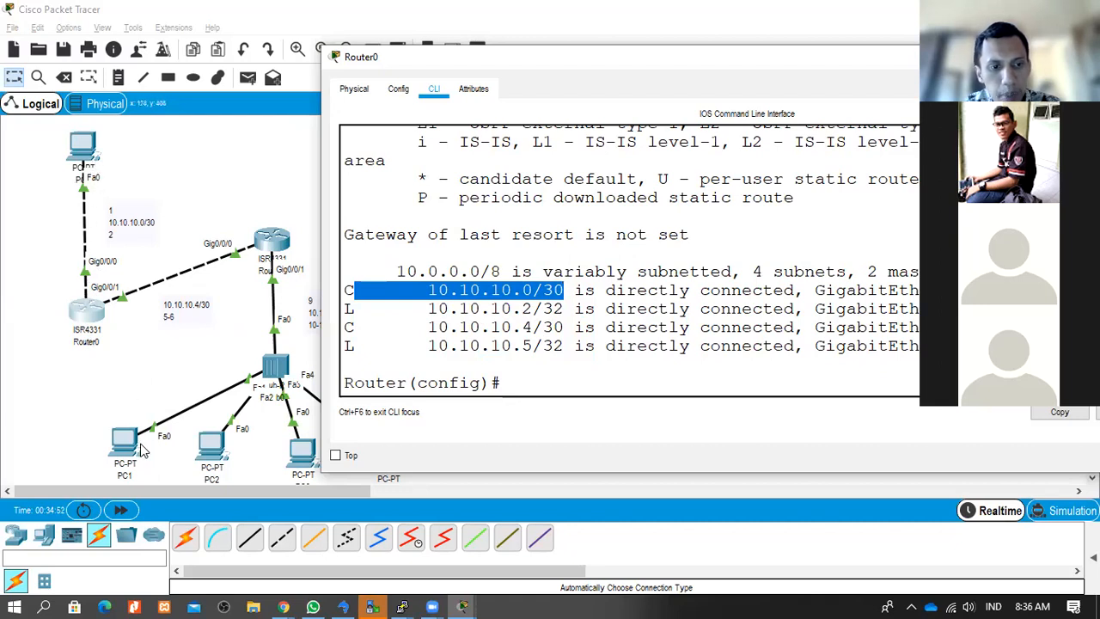
click(345, 295)
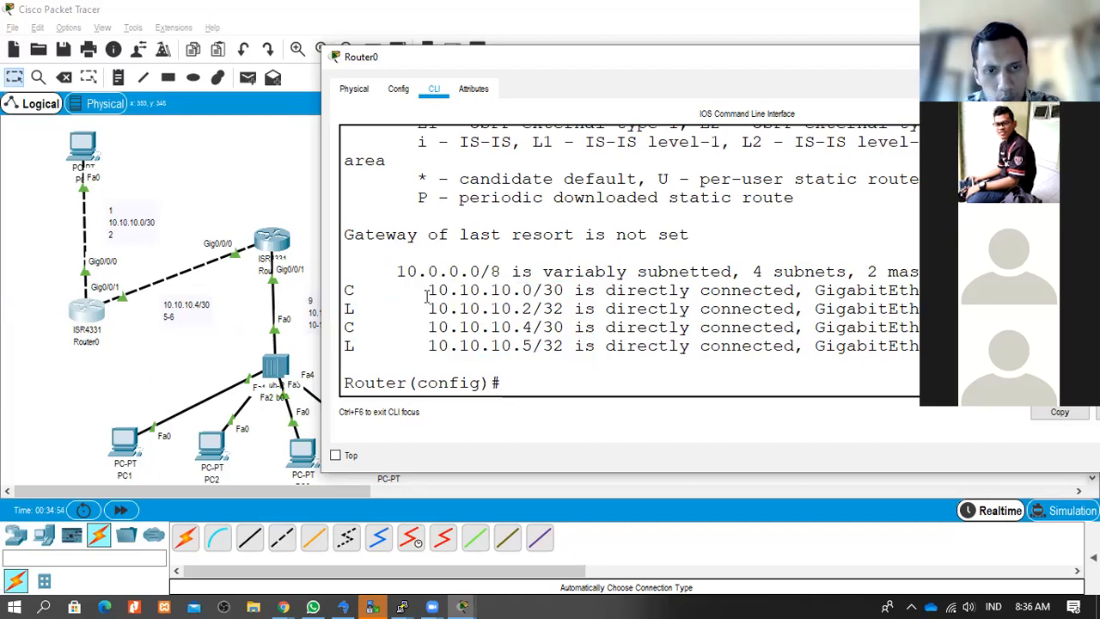
drag(345, 291, 915, 348)
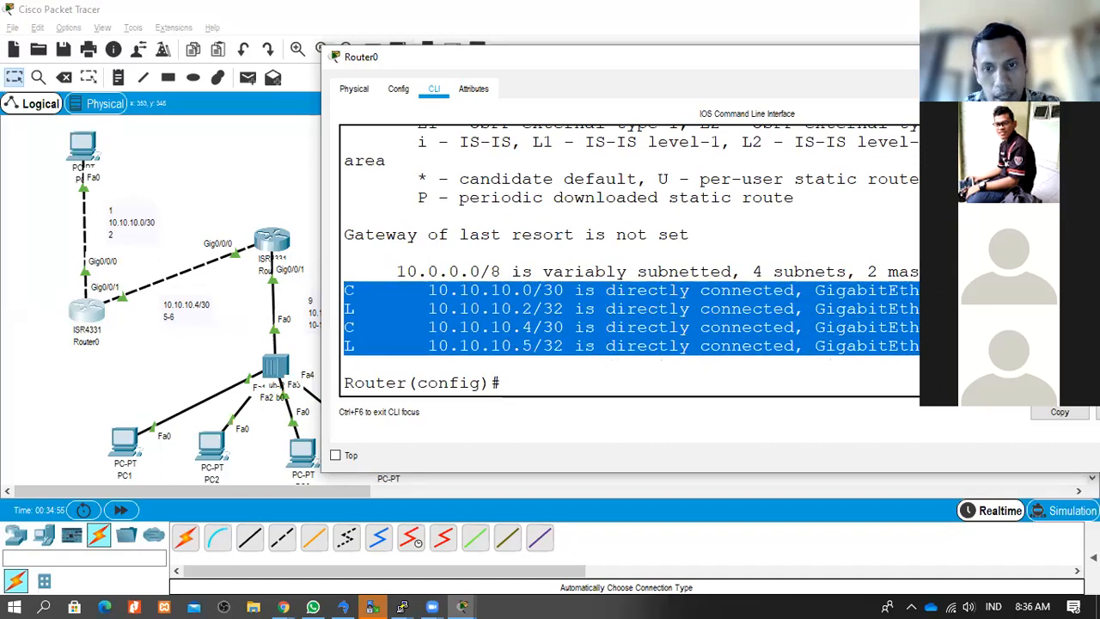
- Add a static route on Router0 with ip route to network 10.10.10.8/29 via next hop 10.10.10.6
click(692, 387)
text(ip route)
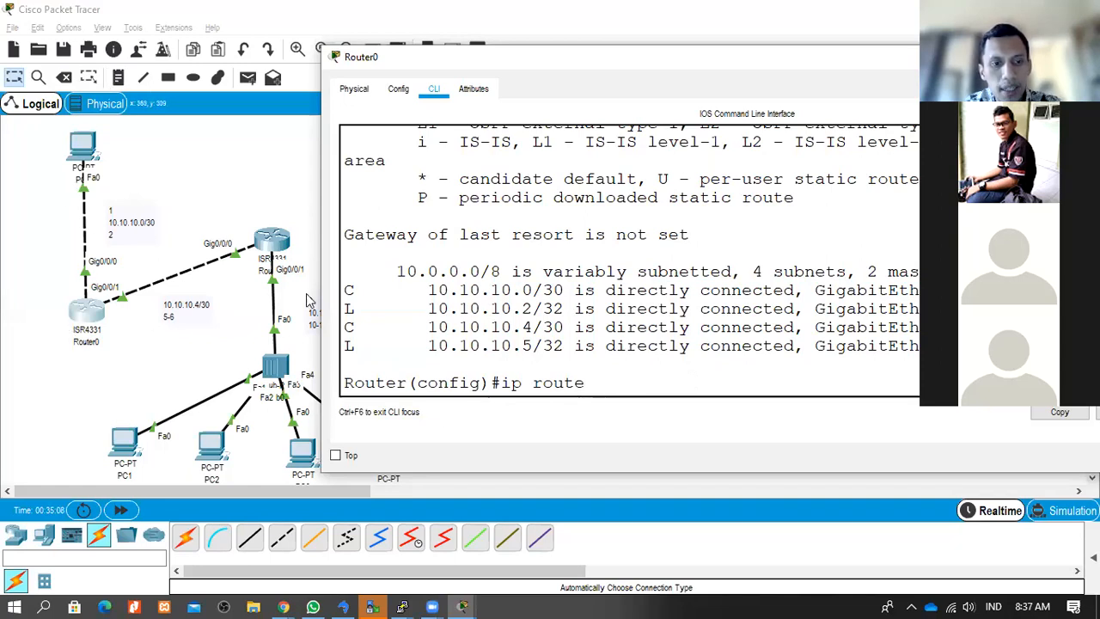
drag(437, 68, 505, 69)
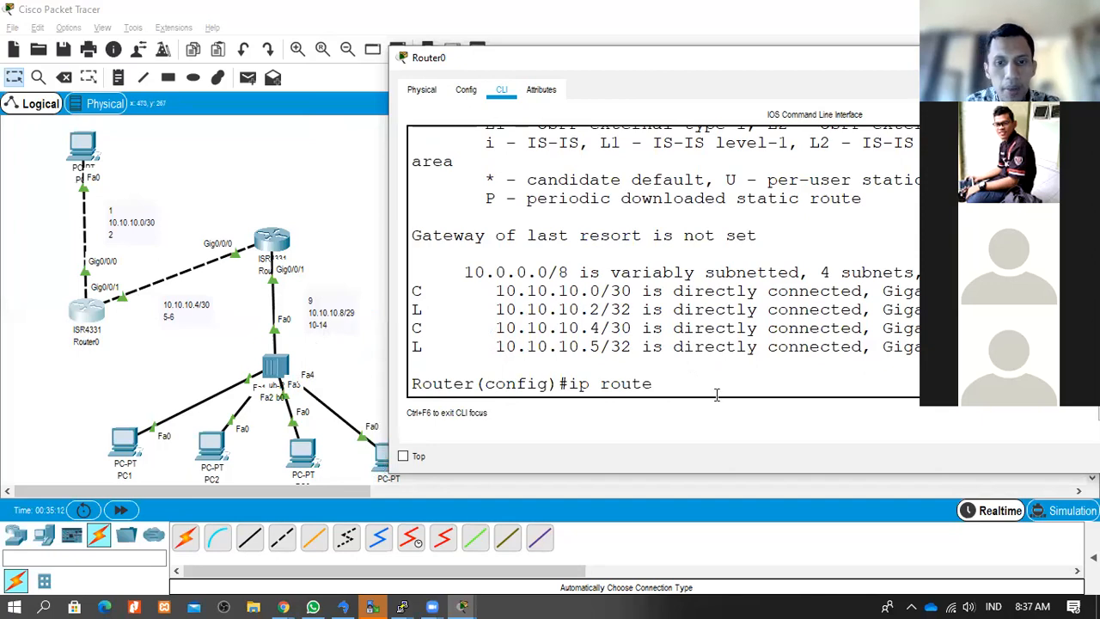
text(10)
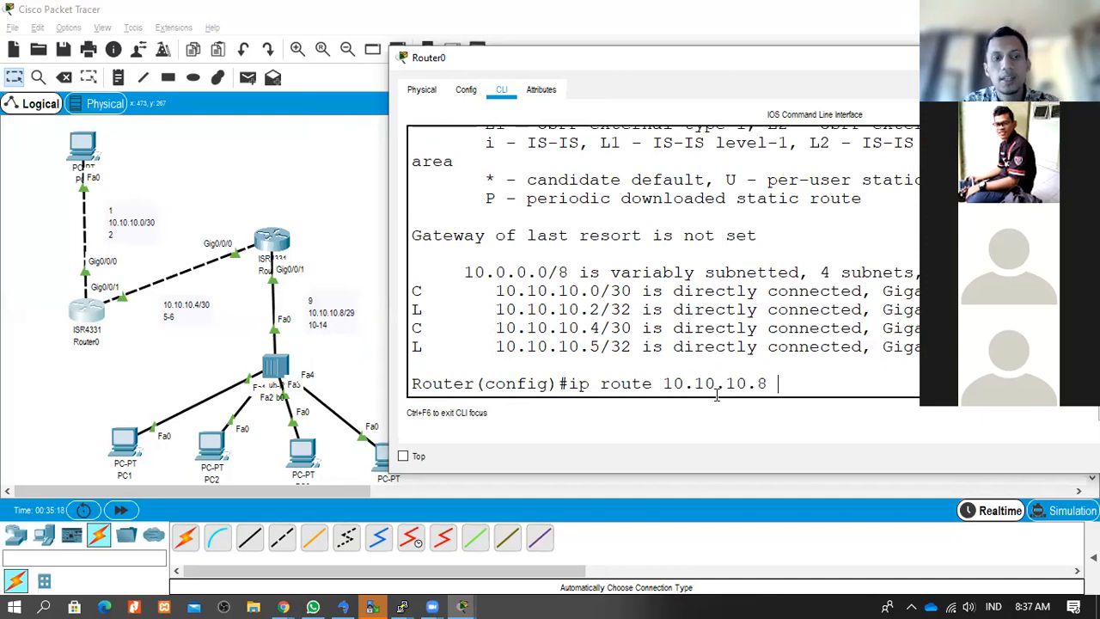
text(.10.8 255.255.255.24)
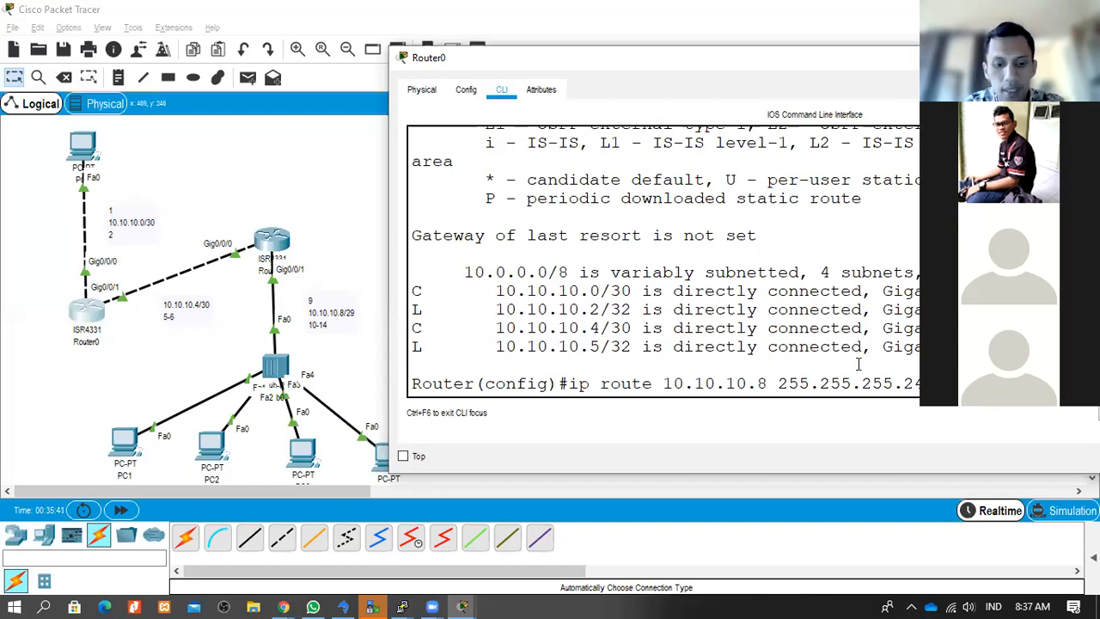
key(Return)
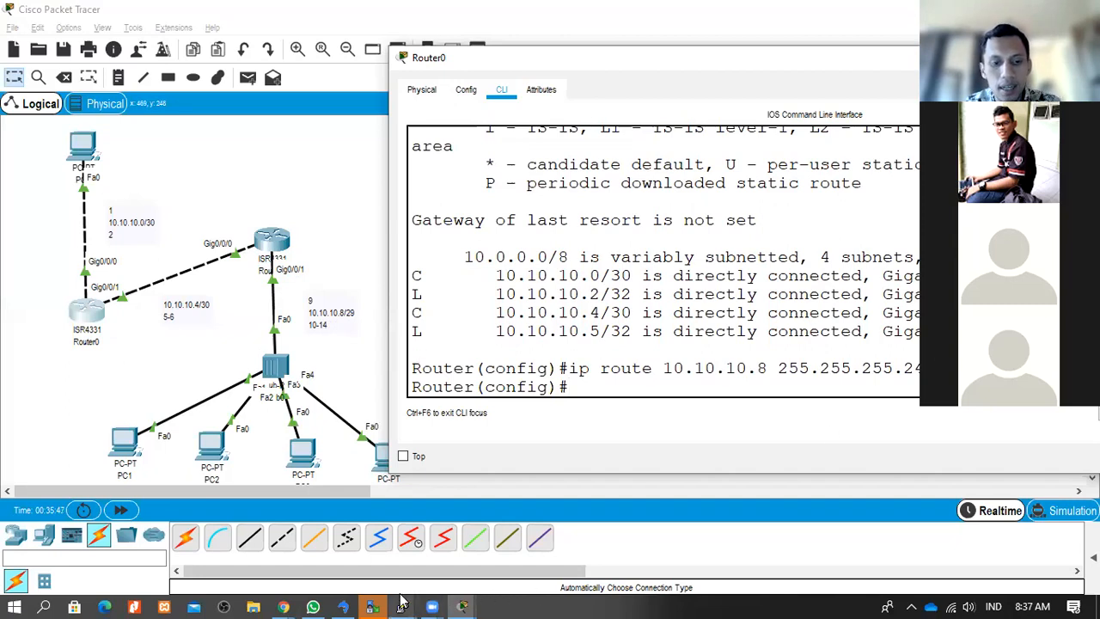
- Rerun tracert 10.10.10.10 from PC0's command prompt to test the new static route, and interrupt the trace
mouse_move(401, 601)
mouse_move(462, 606)
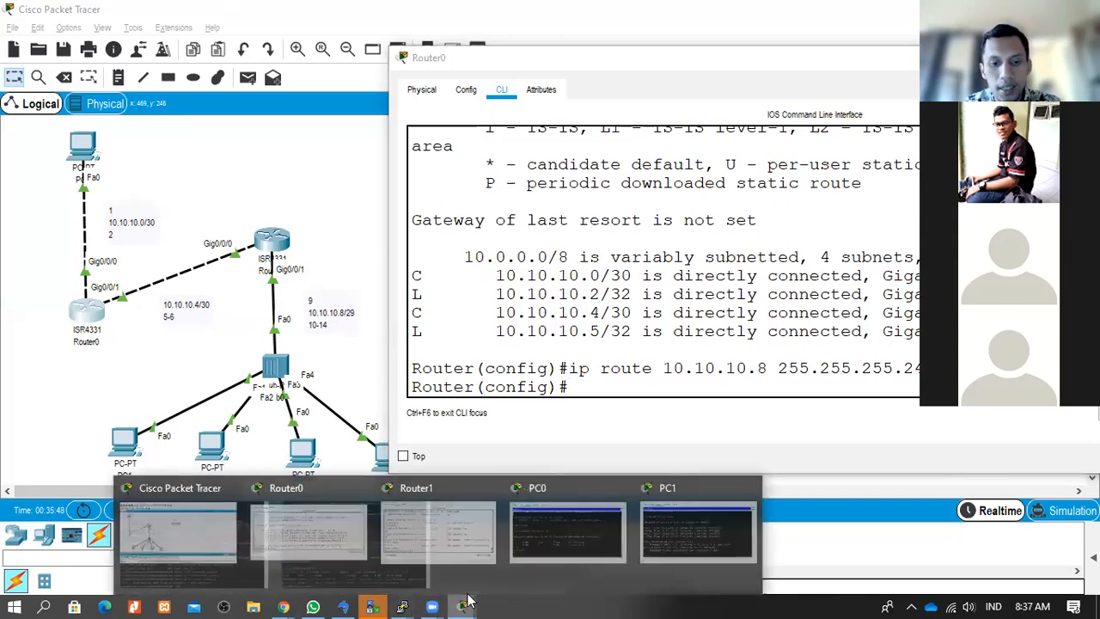
click(681, 543)
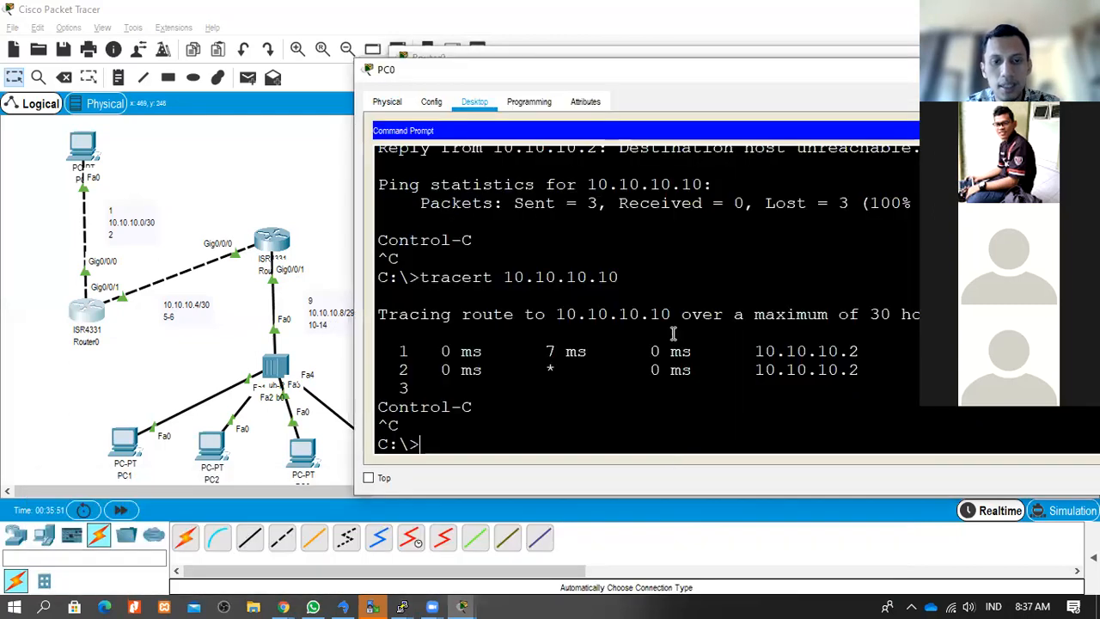
key(Up)
key(Return)
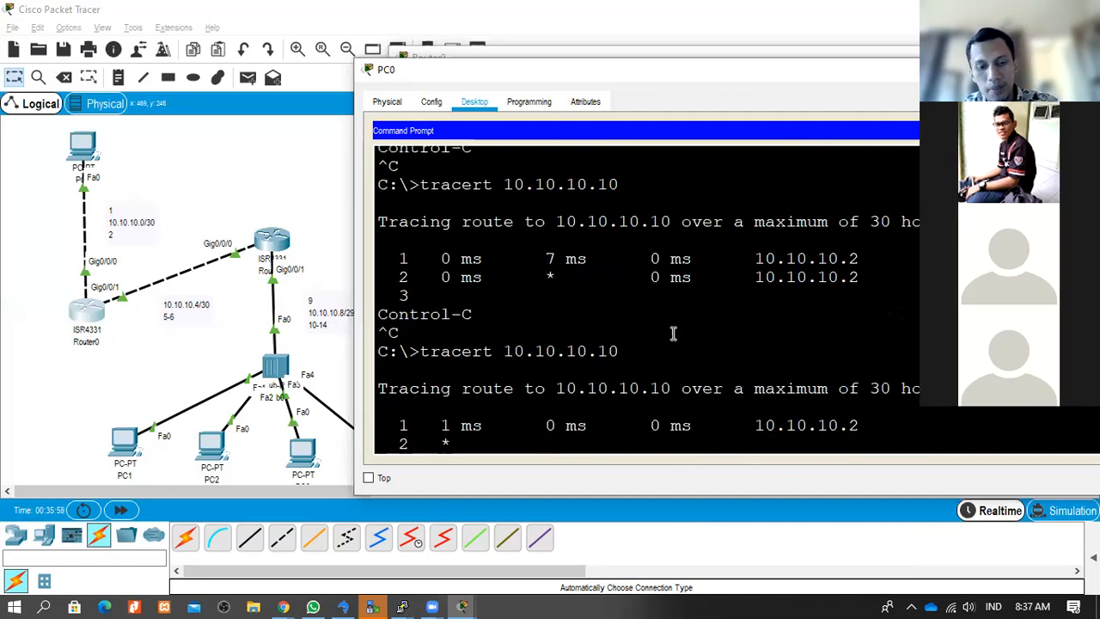
key(ctrl+c)
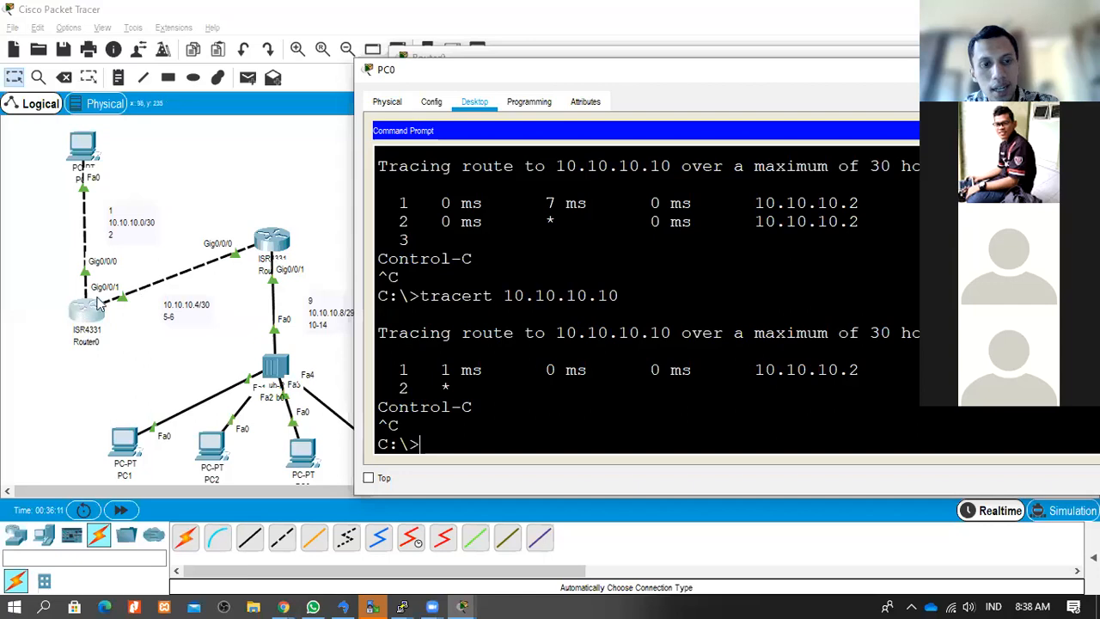
- Run do show ip route on Router0 again to check for the static route to 10.10.10.8/29, and minimise PC0's window
double_click(736, 72)
click(830, 209)
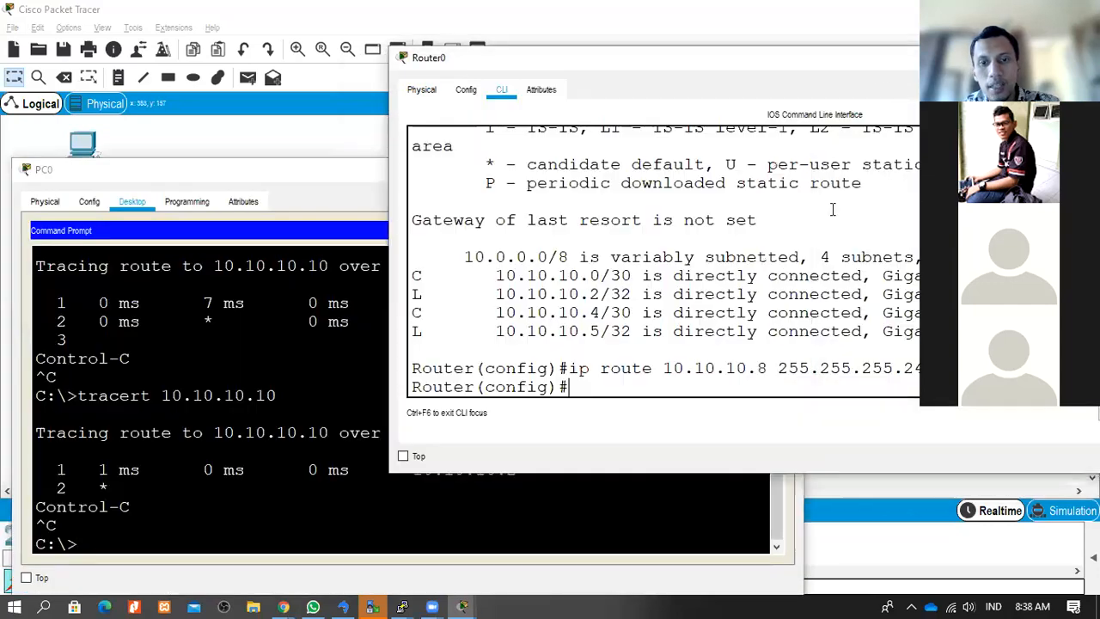
text(i)
key(BackSpace)
text(do s)
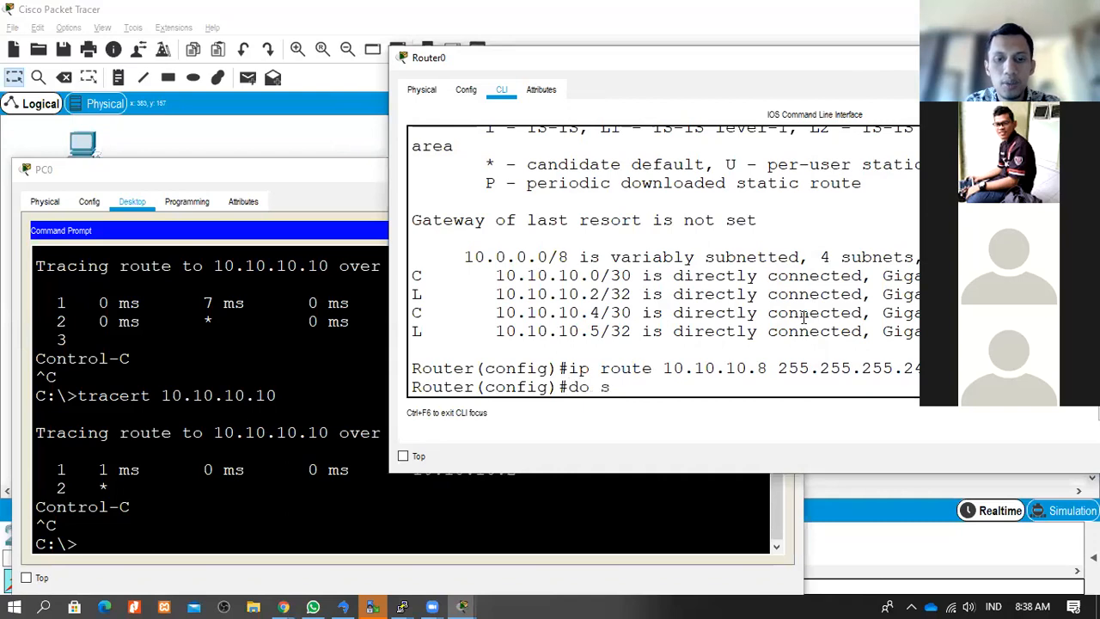
text(how ip route)
key(Return)
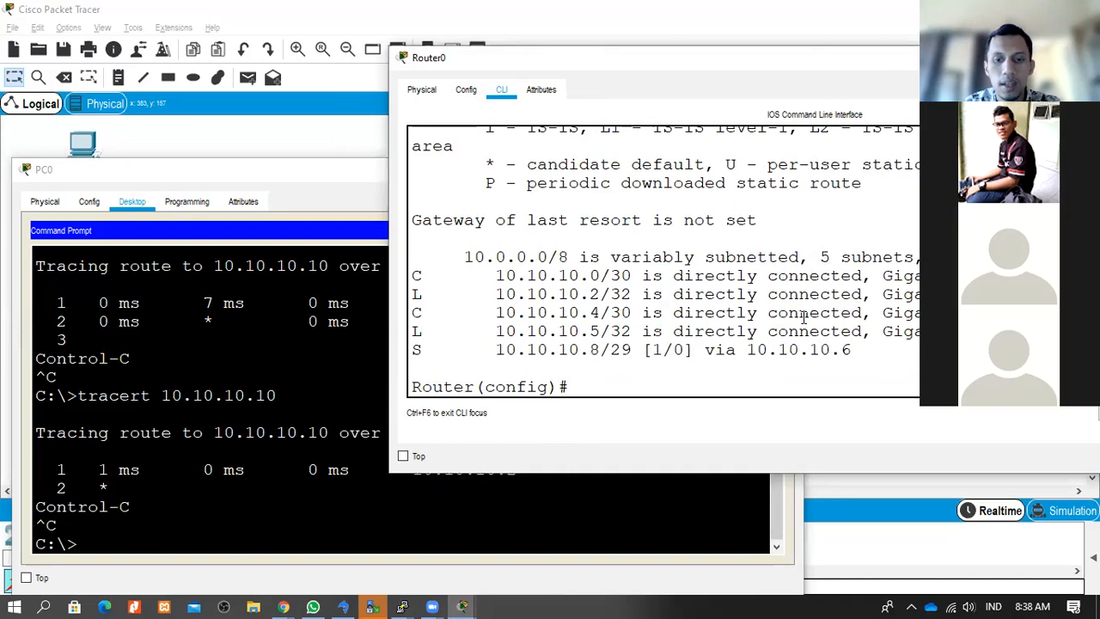
drag(276, 184, 254, 257)
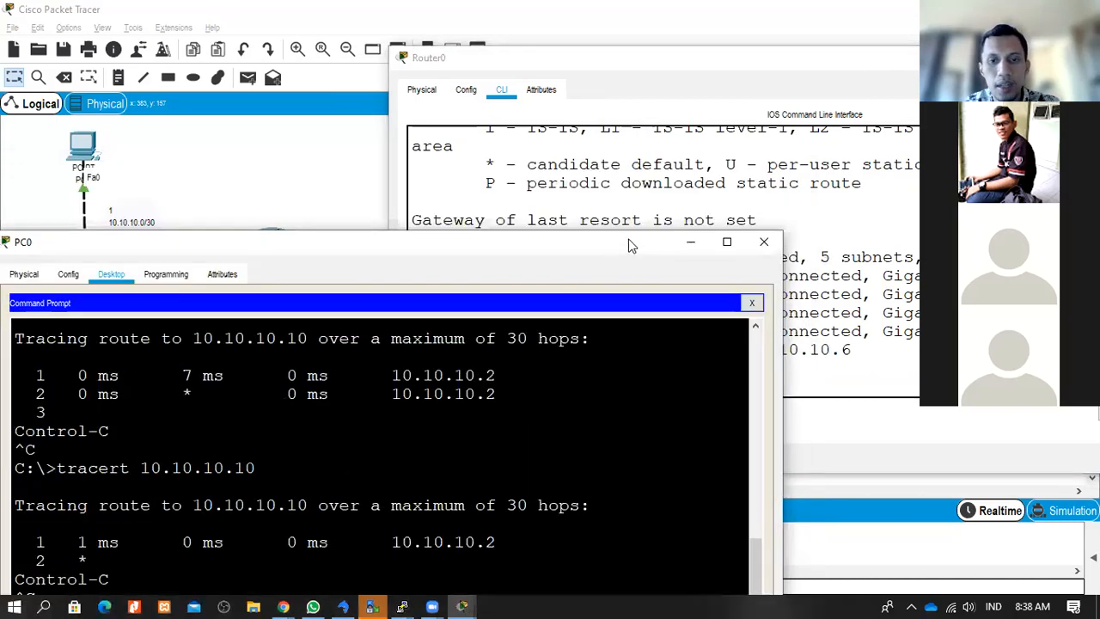
click(690, 241)
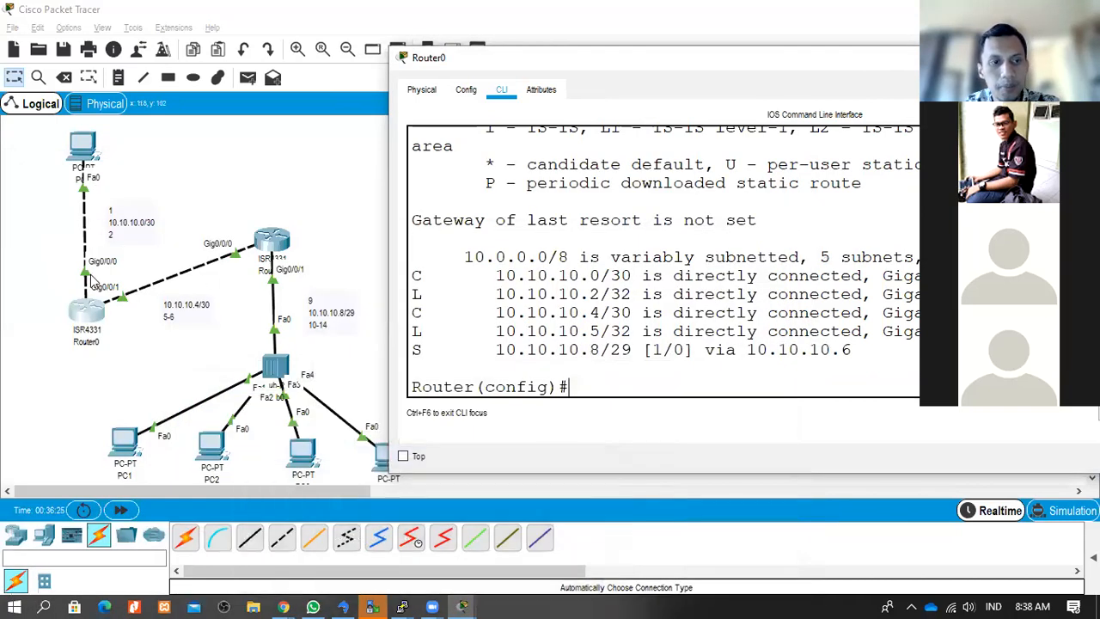
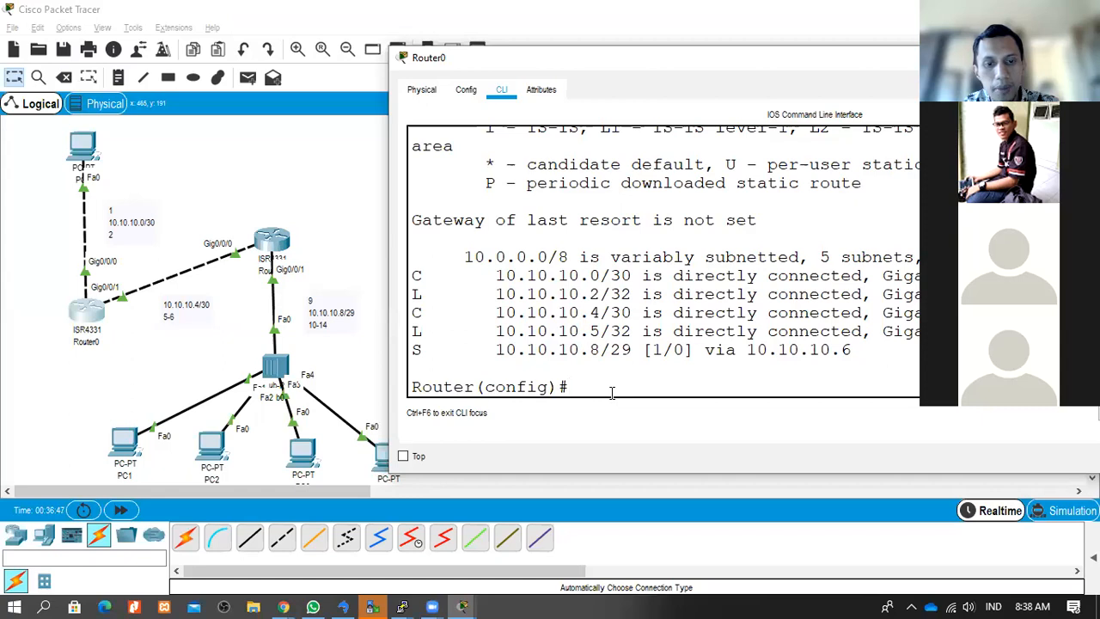
- Return Router1 from interface to global configuration mode and display its routing table with do sh ip route
drag(412, 349, 869, 353)
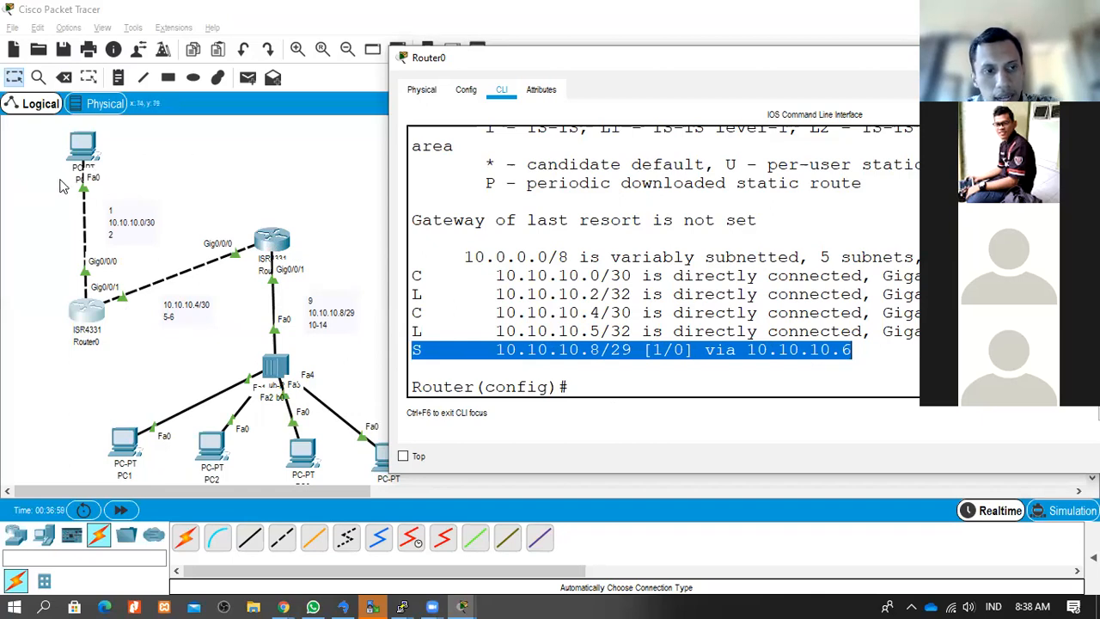
click(266, 248)
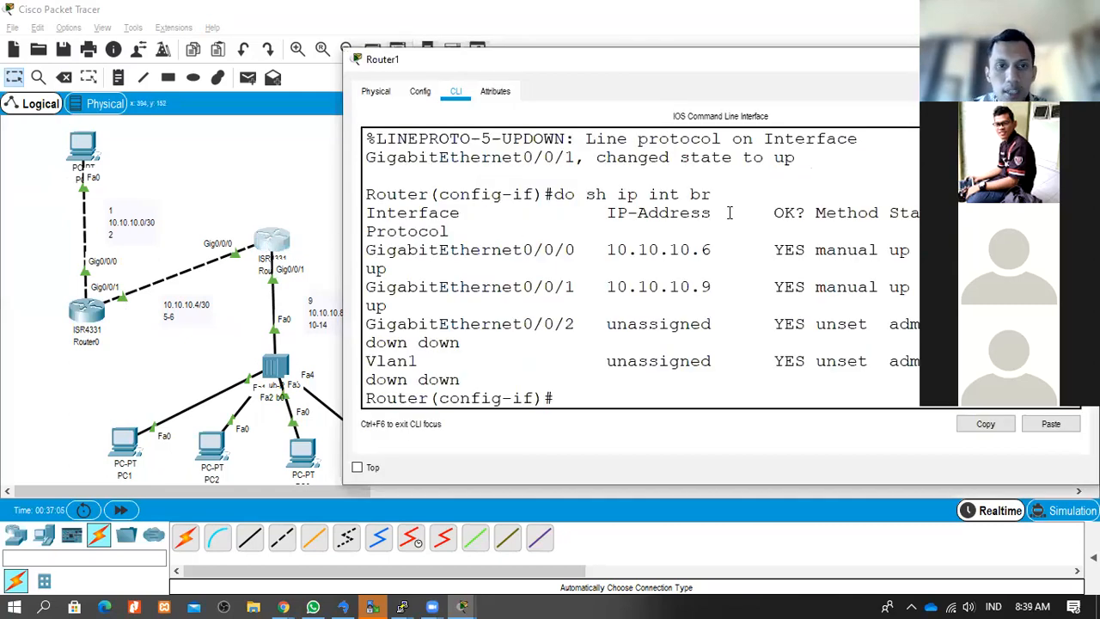
text(e)
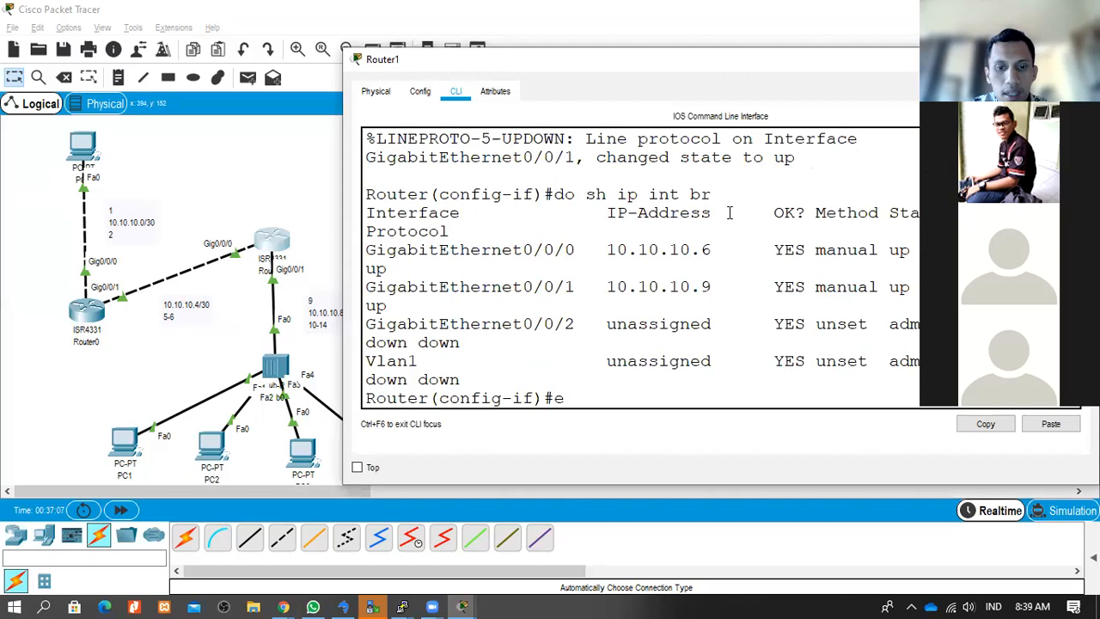
text(xit)
key(Return)
text(do)
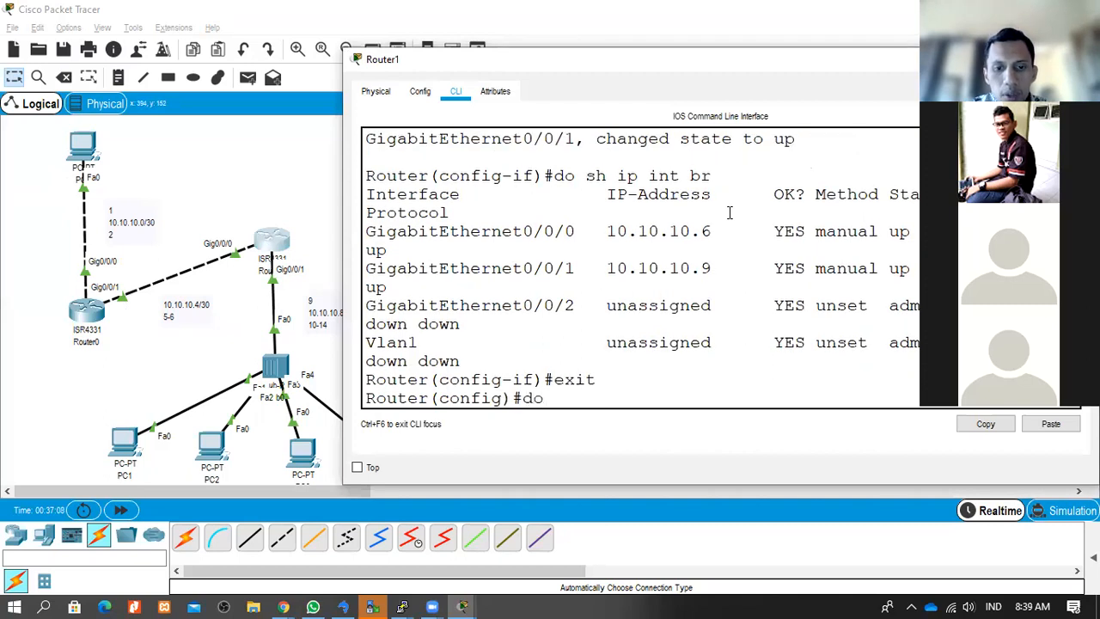
text( sh ip rout)
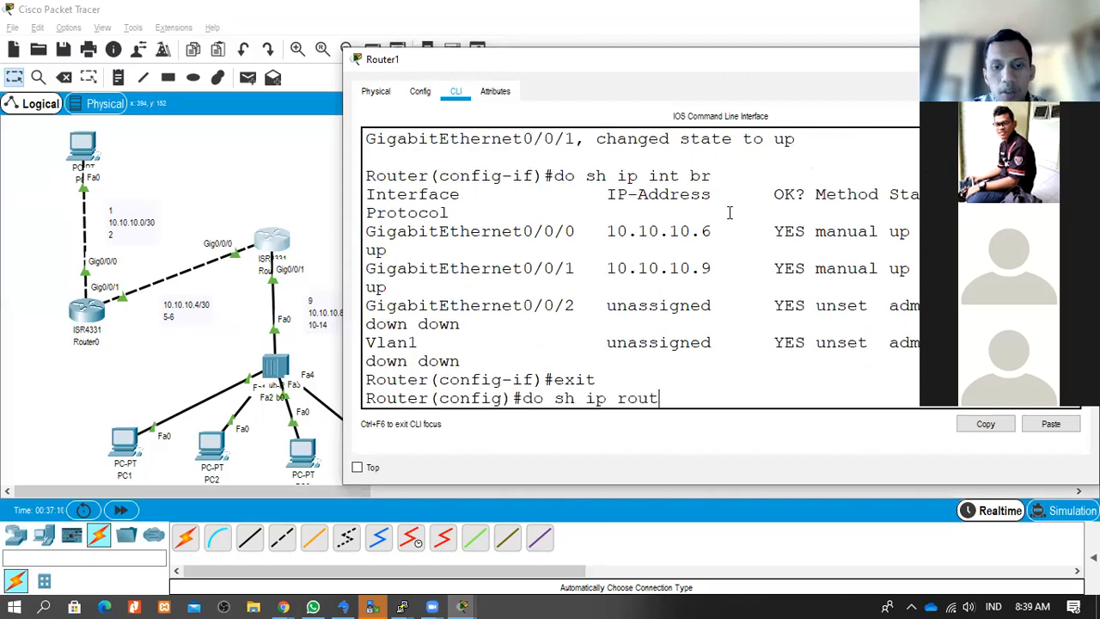
key(Return)
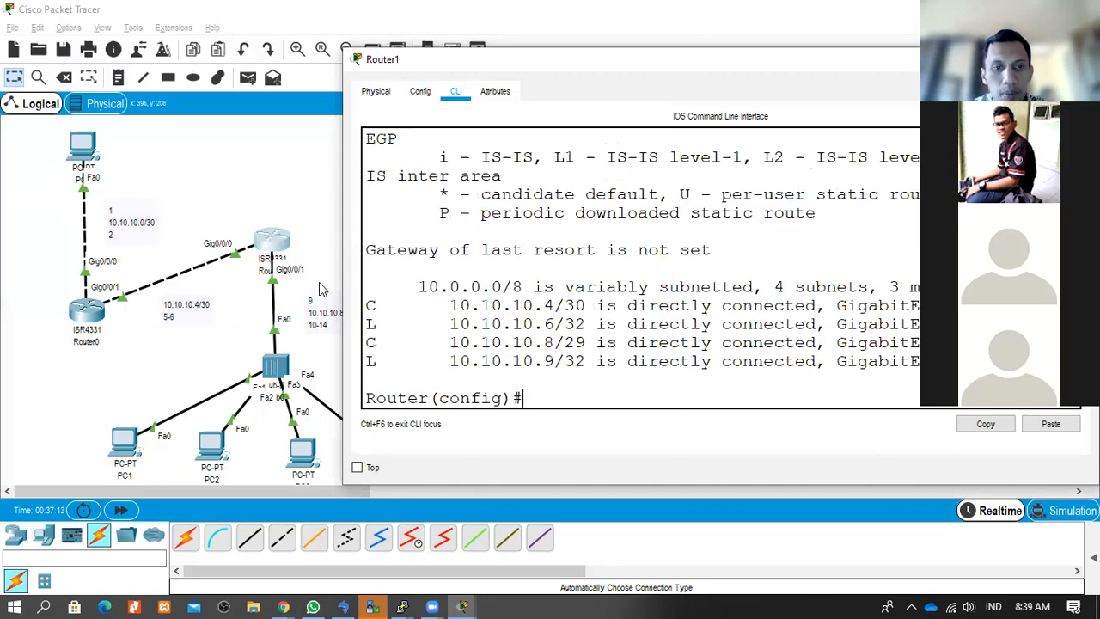
- Add a static route on Router1 with ip route to network 10.10.10.0 255.255.255.252 via next hop 10.10.10.5
text(ip route)
key(Tab)
text(10.10.)
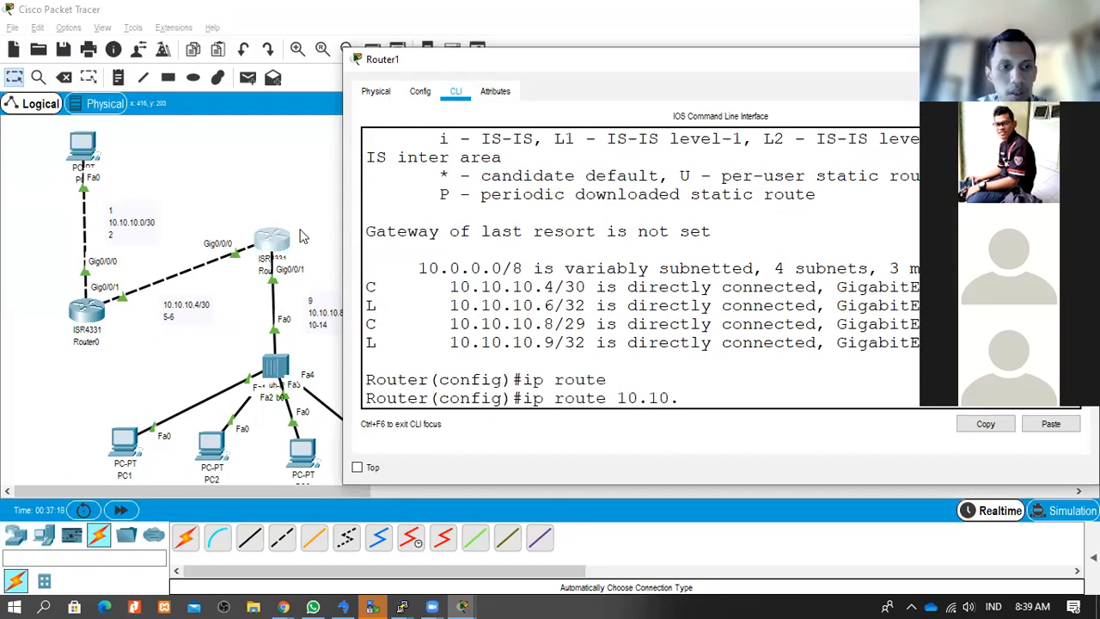
text(10.0 255.255.255.252)
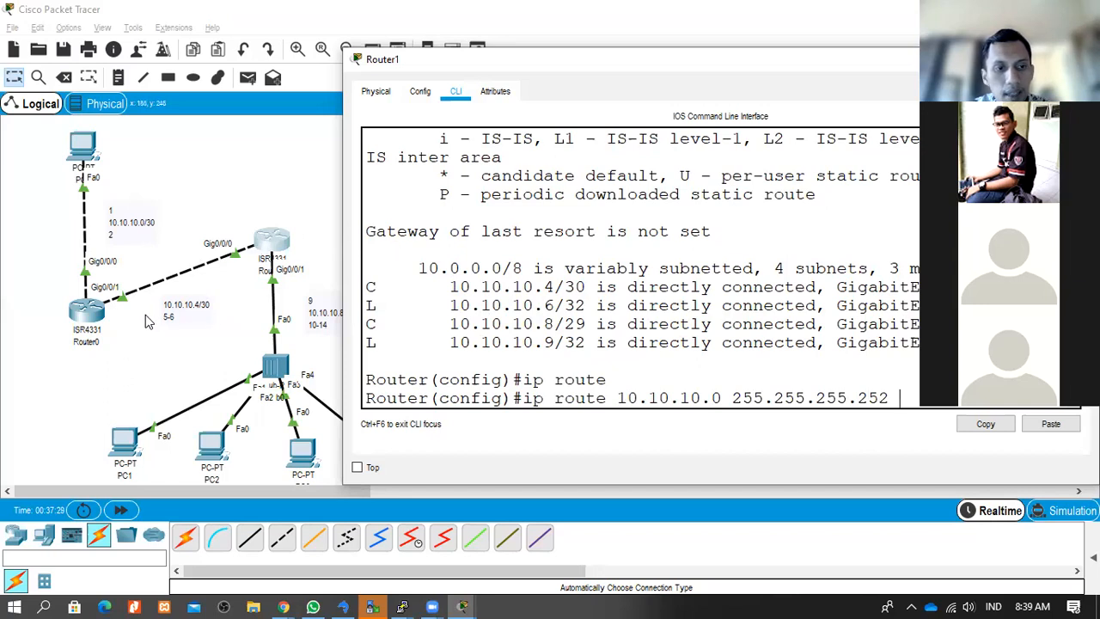
text( 10)
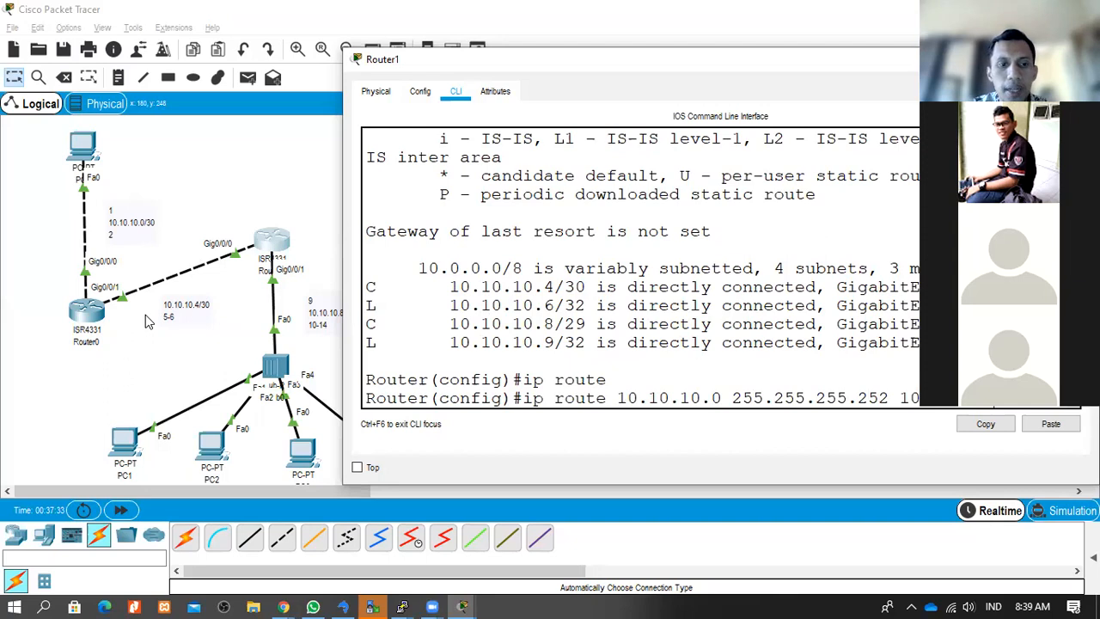
key(Return)
- Run do sh ip route on Router1 again and highlight the static route entry for 10.10.10.0/30
text(d)
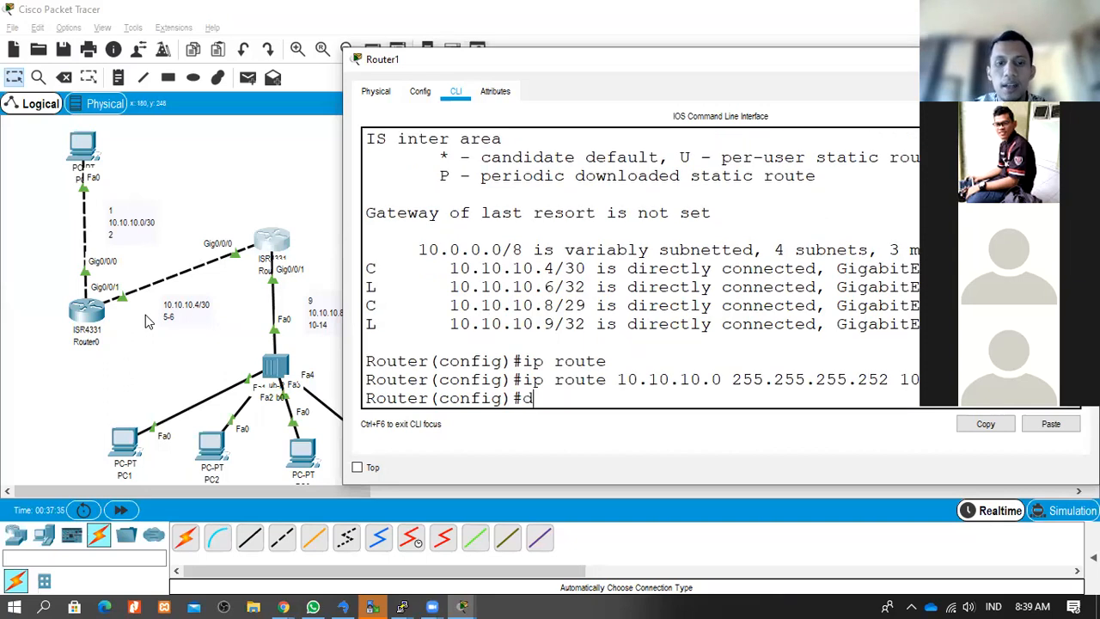
text(o sh ip route)
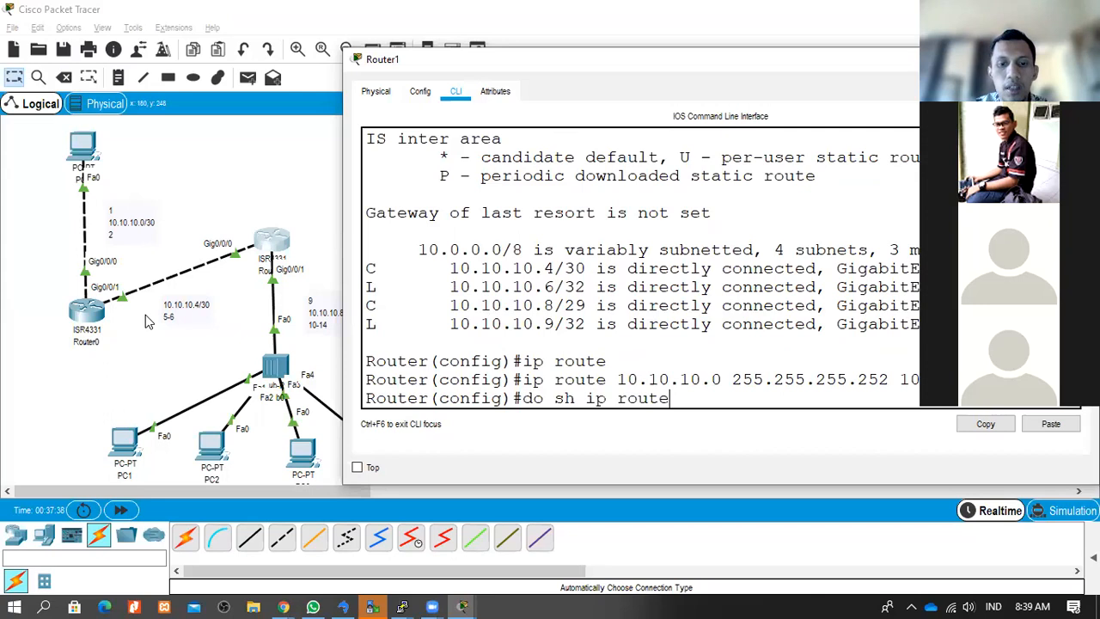
key(Return)
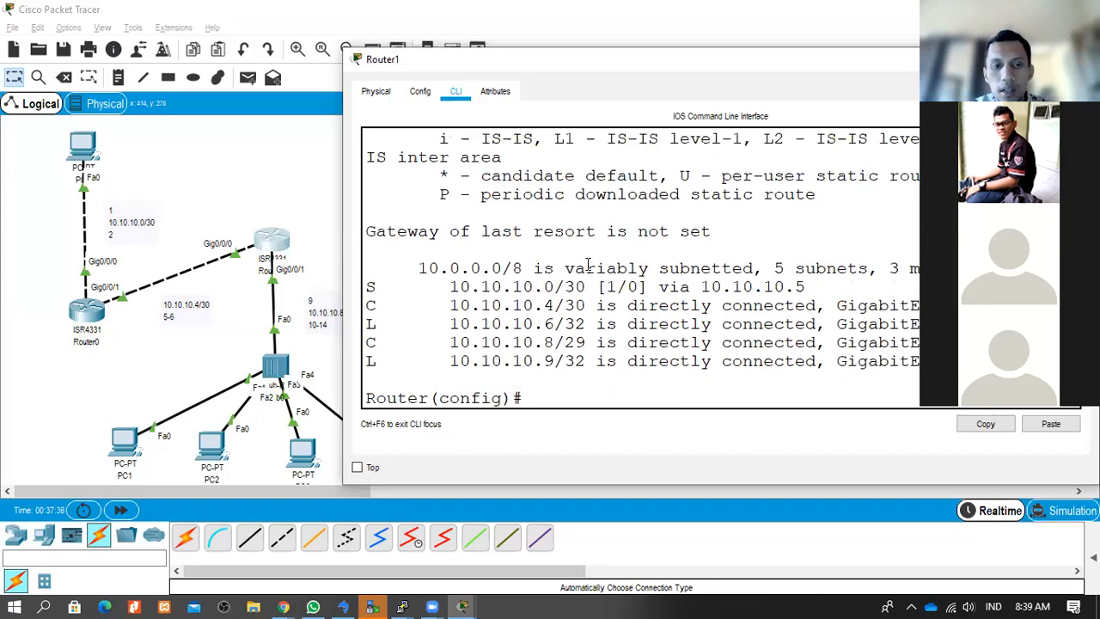
drag(800, 287, 501, 287)
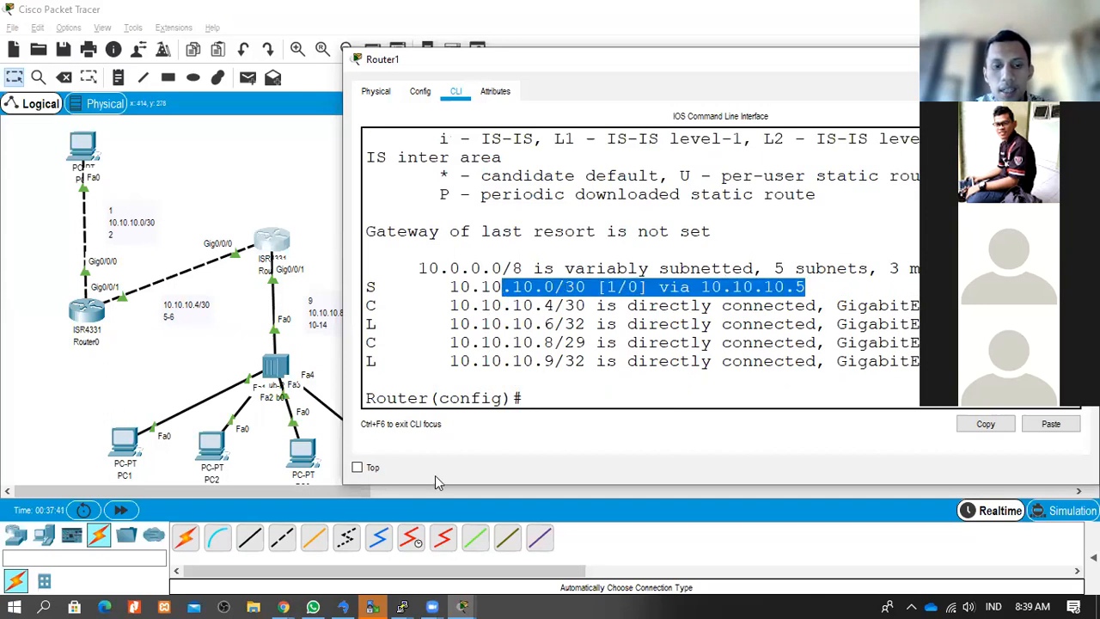
- Bring up PC0's command prompt beside the topology and rerun tracert 10.10.10.10
mouse_move(462, 604)
click(636, 539)
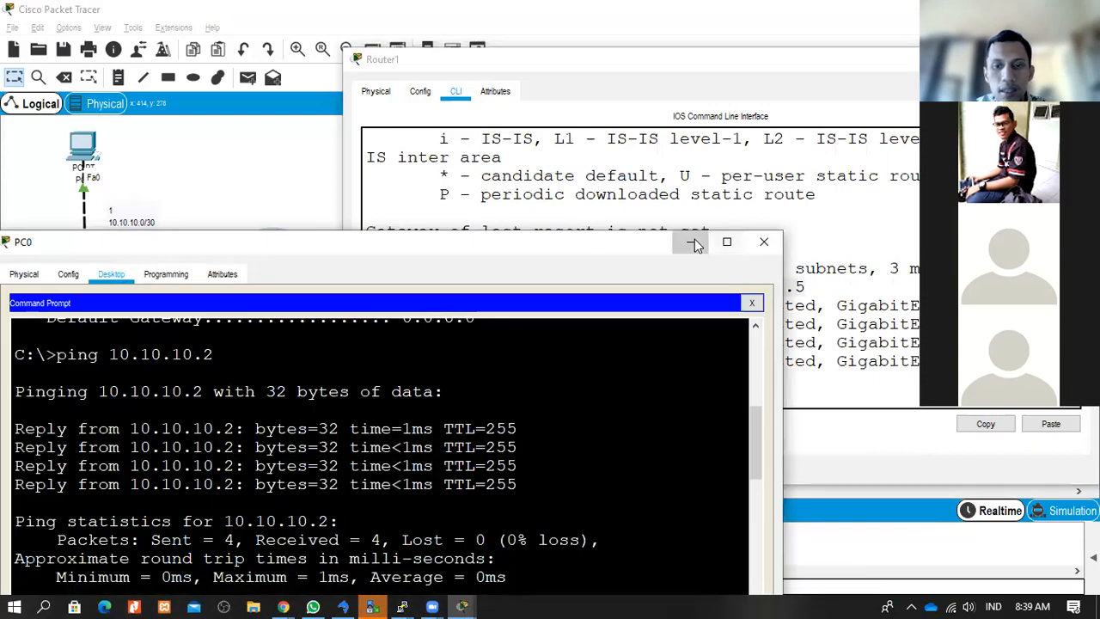
click(690, 241)
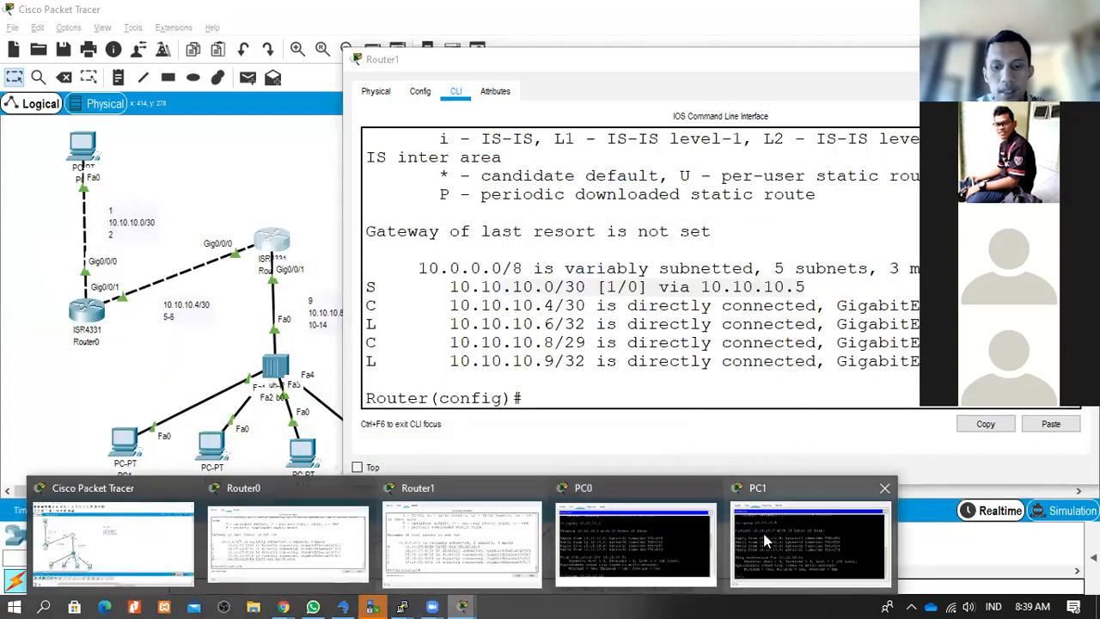
click(636, 540)
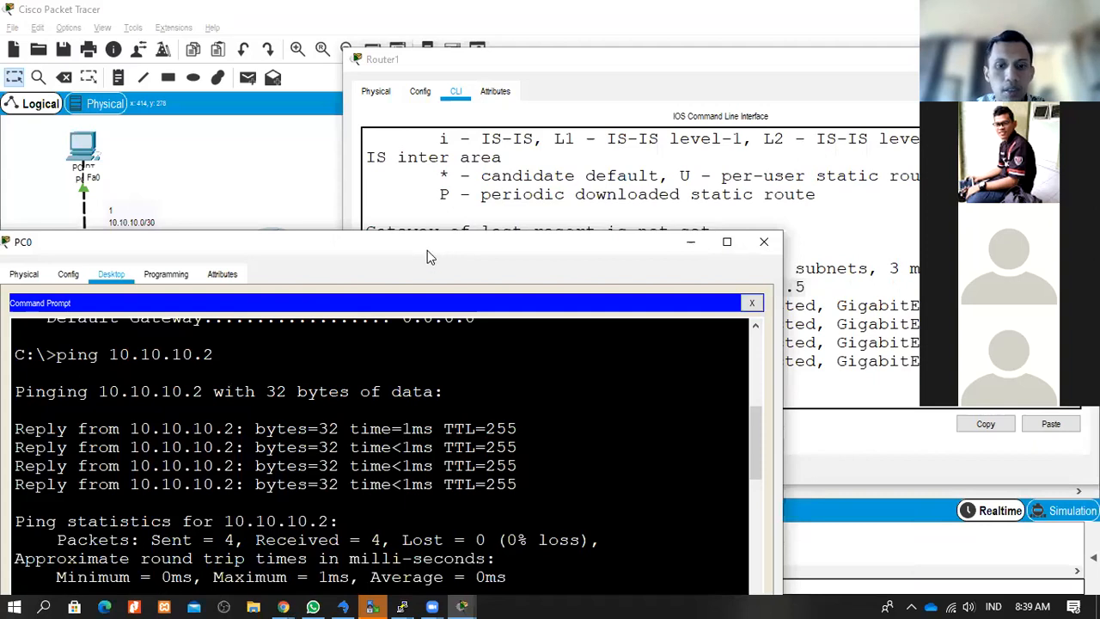
drag(427, 250, 703, 127)
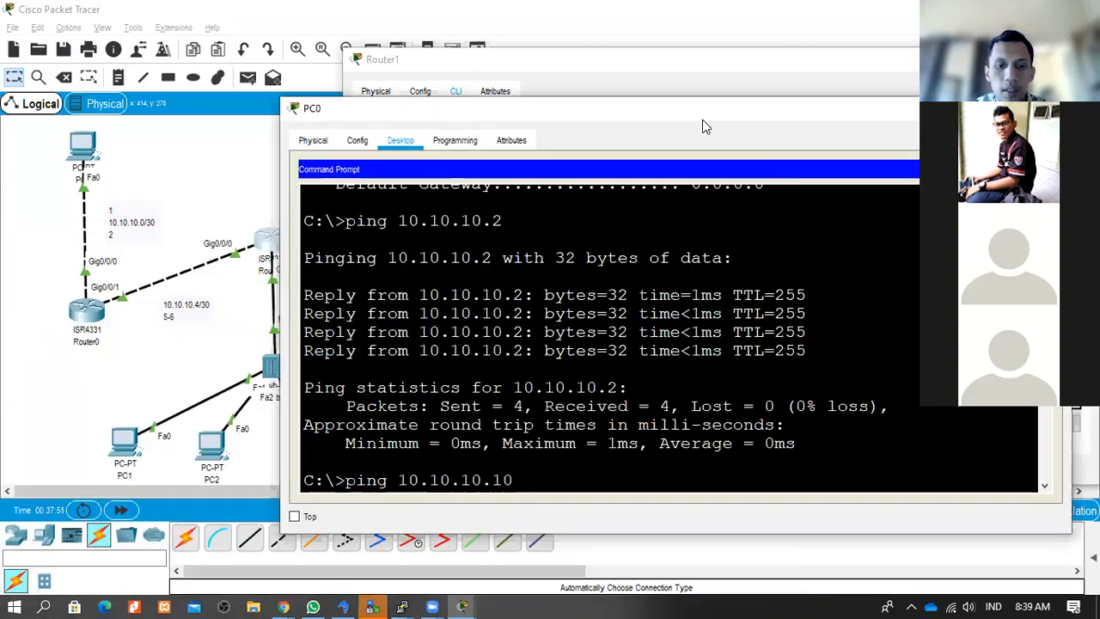
scroll(661, 313, down, 7)
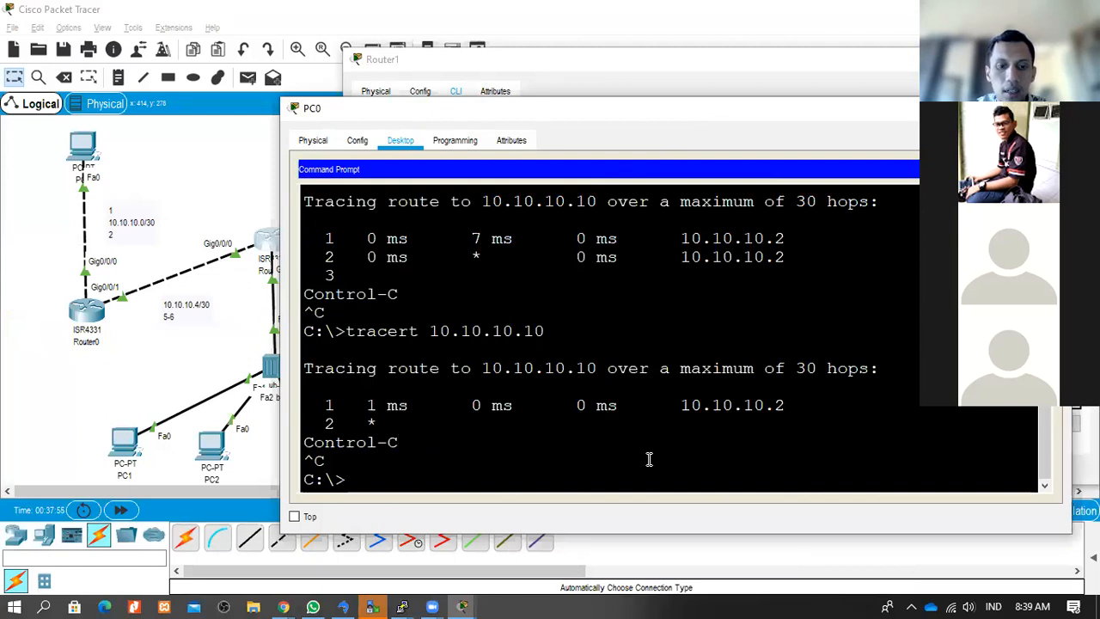
key(Up)
key(Return)
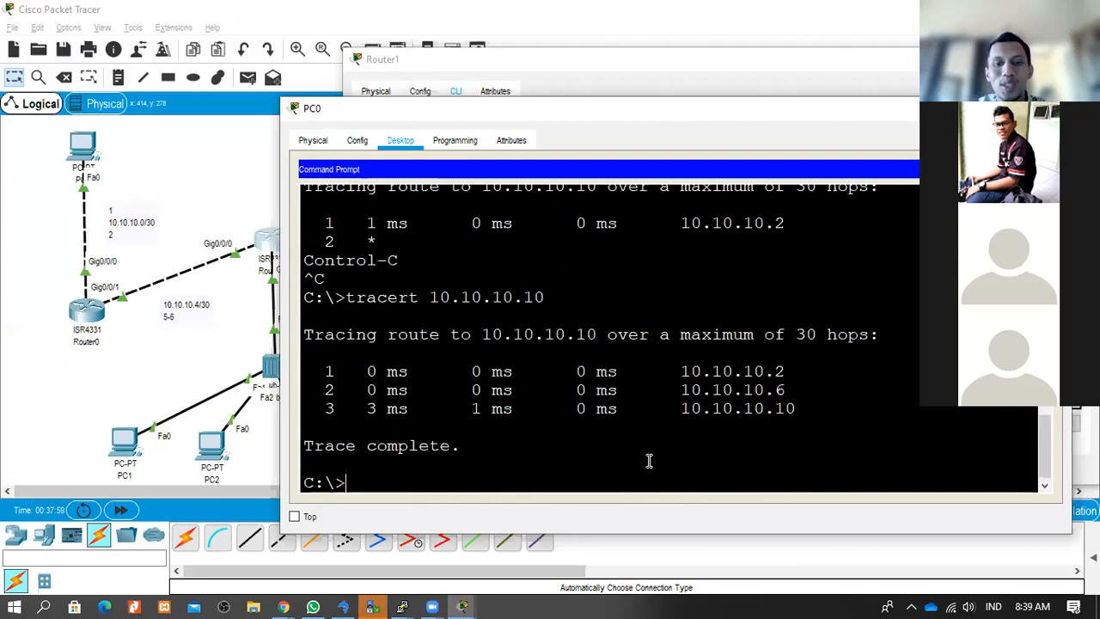
- Trace the route from PC0 to 10.10.10.11 with tracert, running the command twice
drag(481, 121, 573, 109)
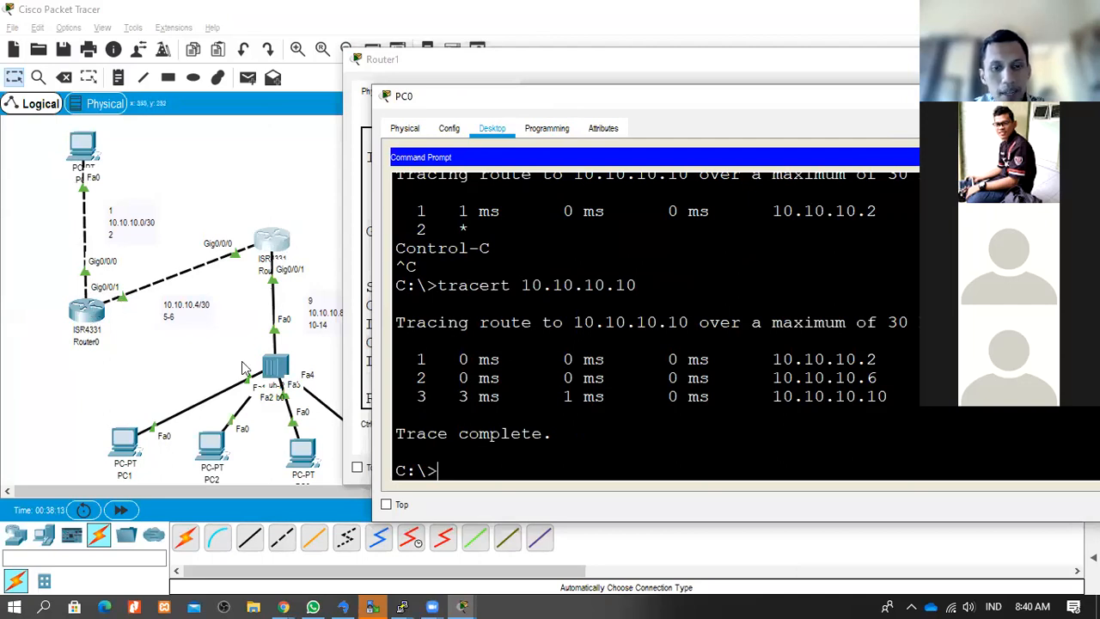
key(Up)
key(BackSpace)
text(1)
key(Return)
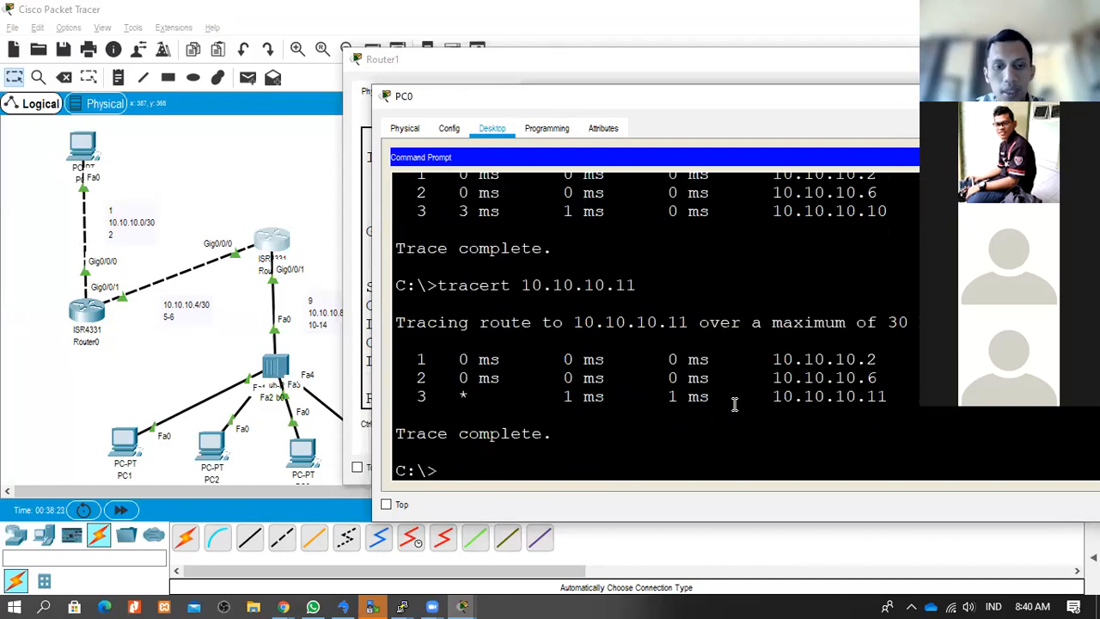
key(Up)
key(Return)
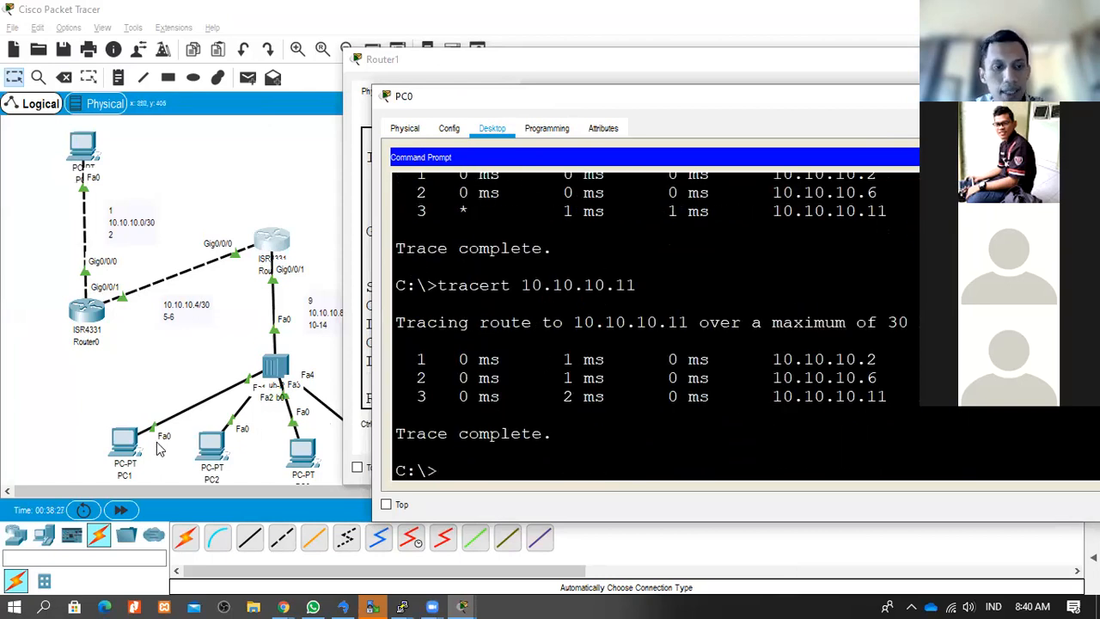
- Open PC1's command prompt window, then return to PC0, ping 10.10.10.10 and interrupt the ping
click(128, 444)
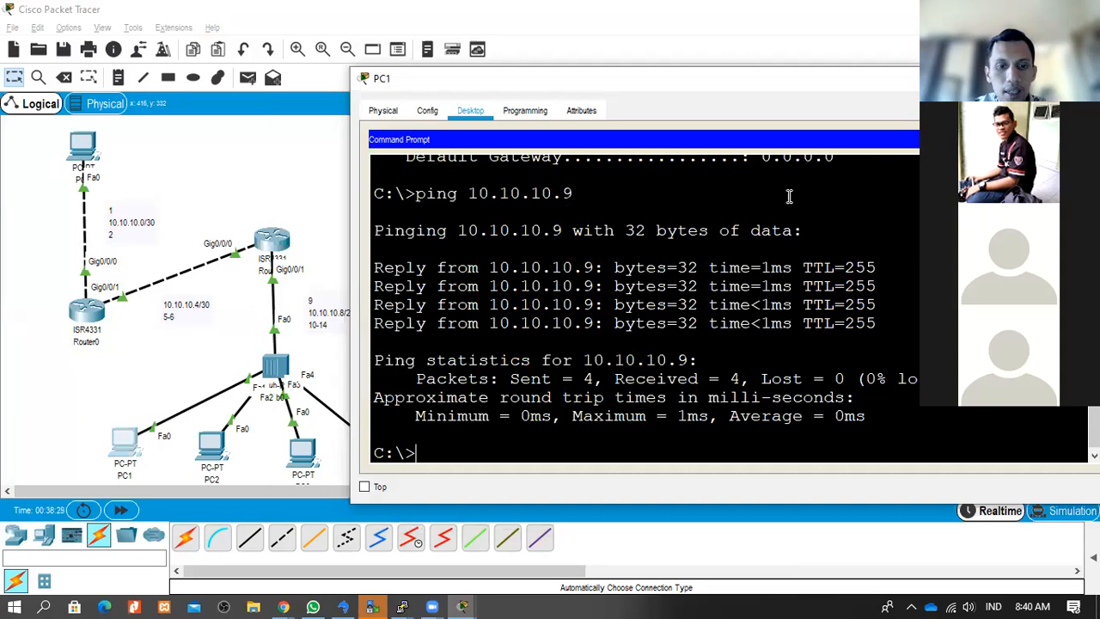
drag(757, 89, 744, 106)
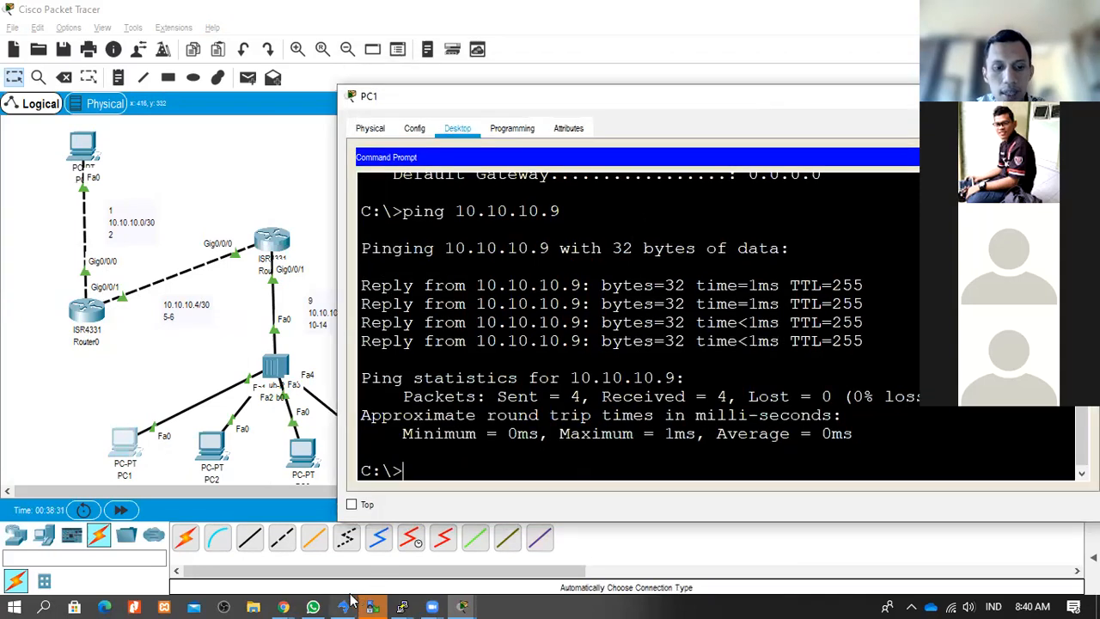
mouse_move(372, 607)
click(636, 543)
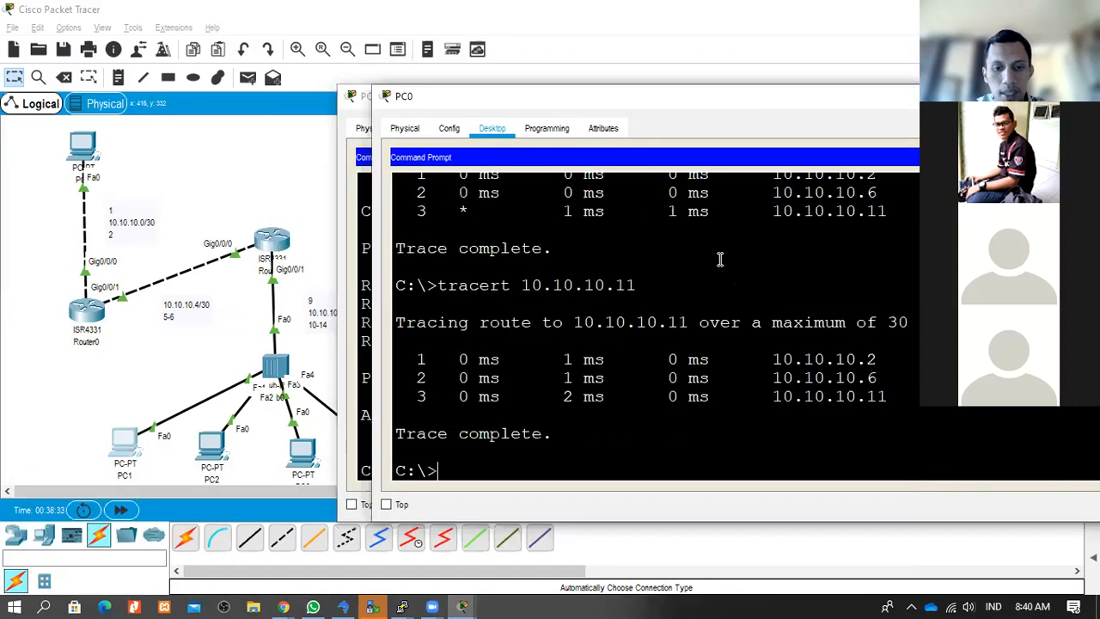
text(ping 10.1)
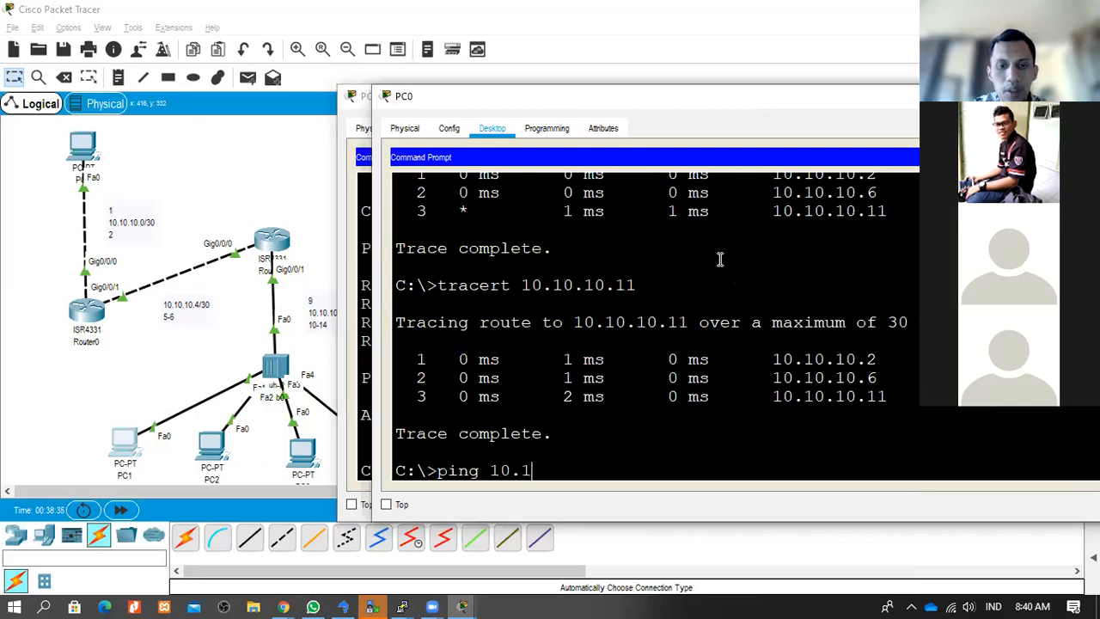
text(0.10.10)
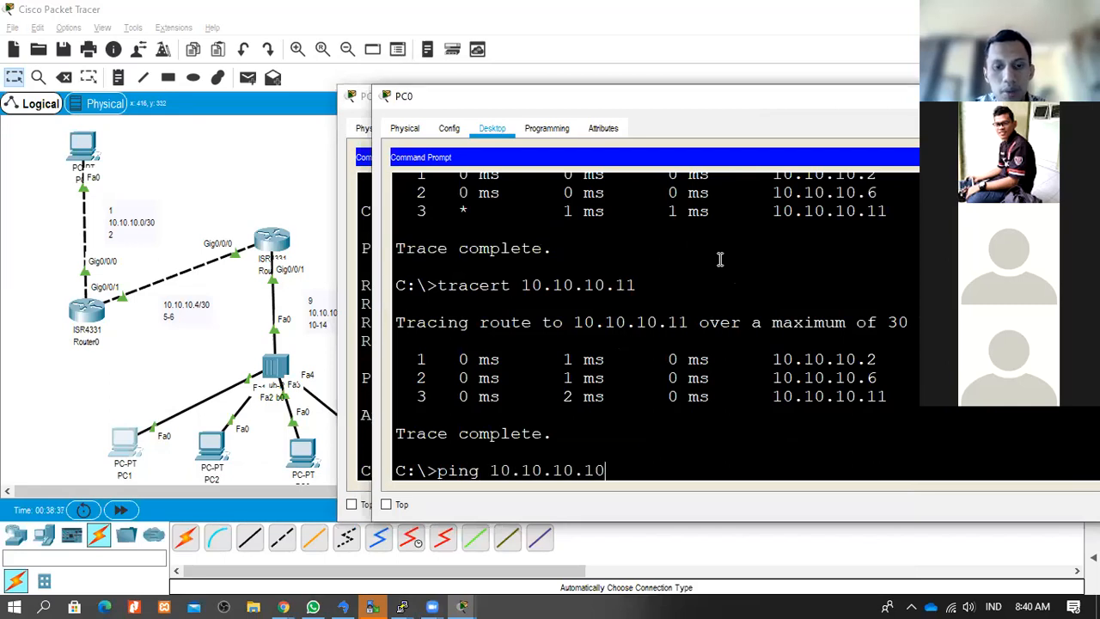
key(Return)
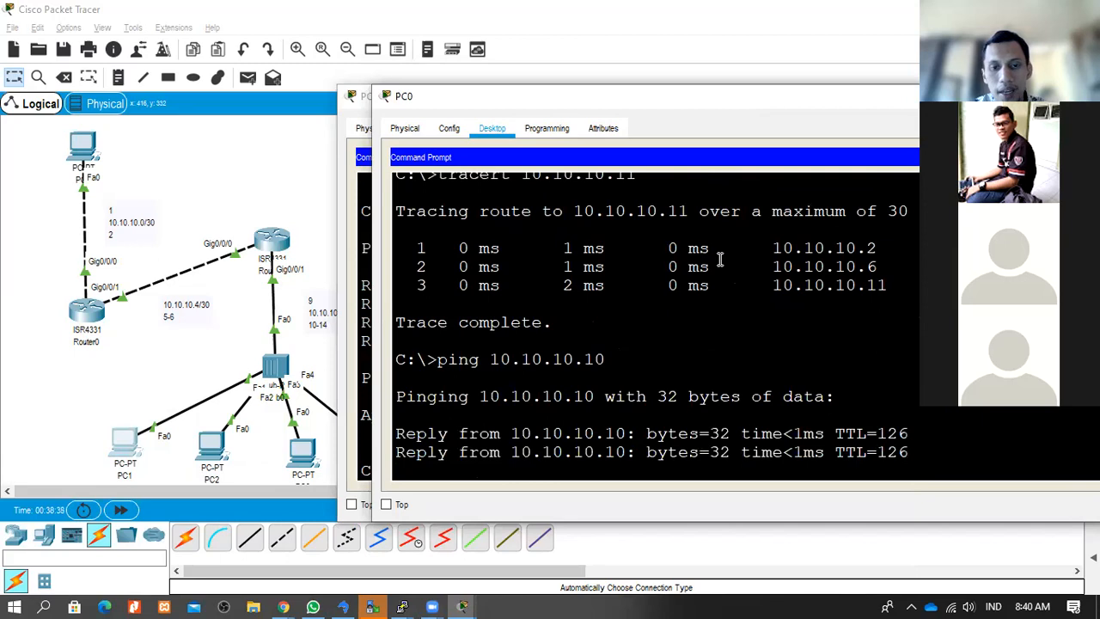
key(ctrl+c)
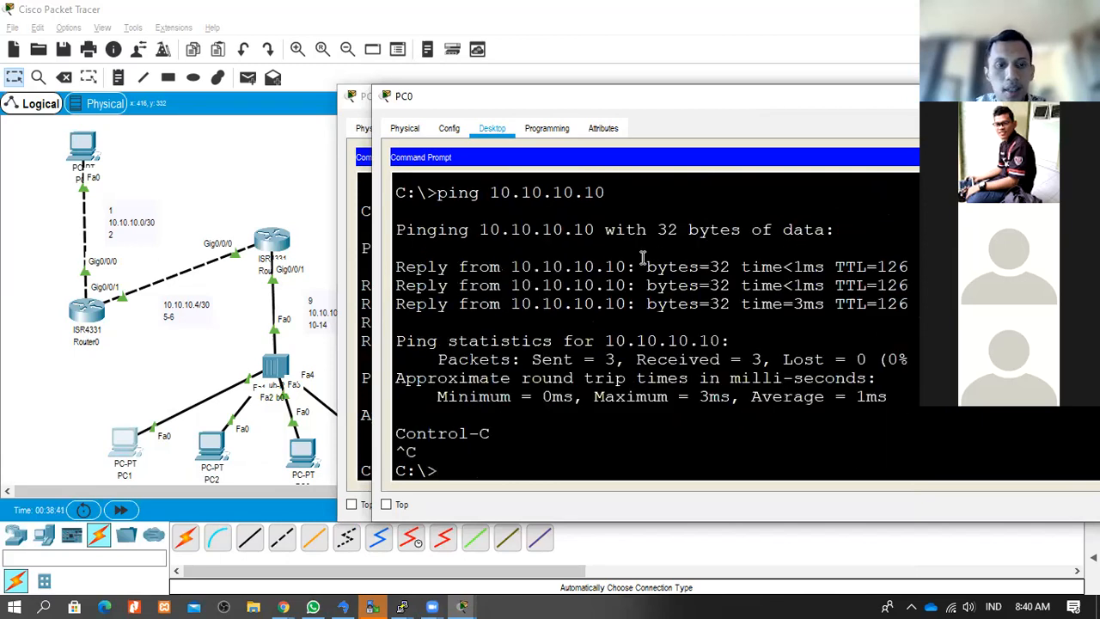
- Ping 10.10.10.11 from PC0's command prompt and interrupt it after a few replies
key(Up)
key(BackSpace)
text(10.10.10.11)
key(Return)
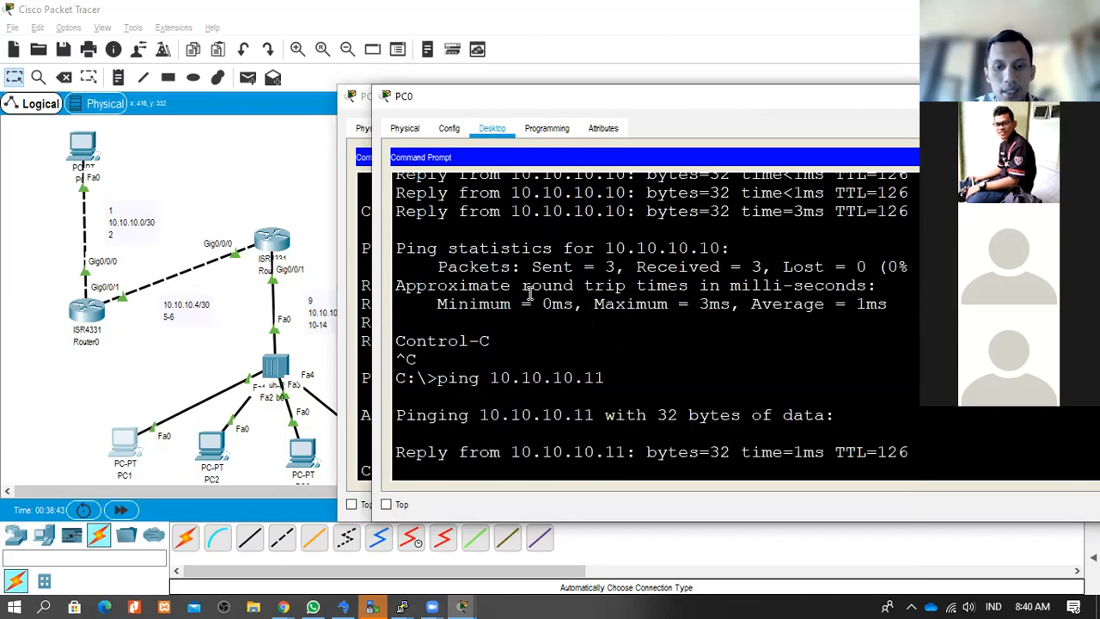
key(ctrl+c)
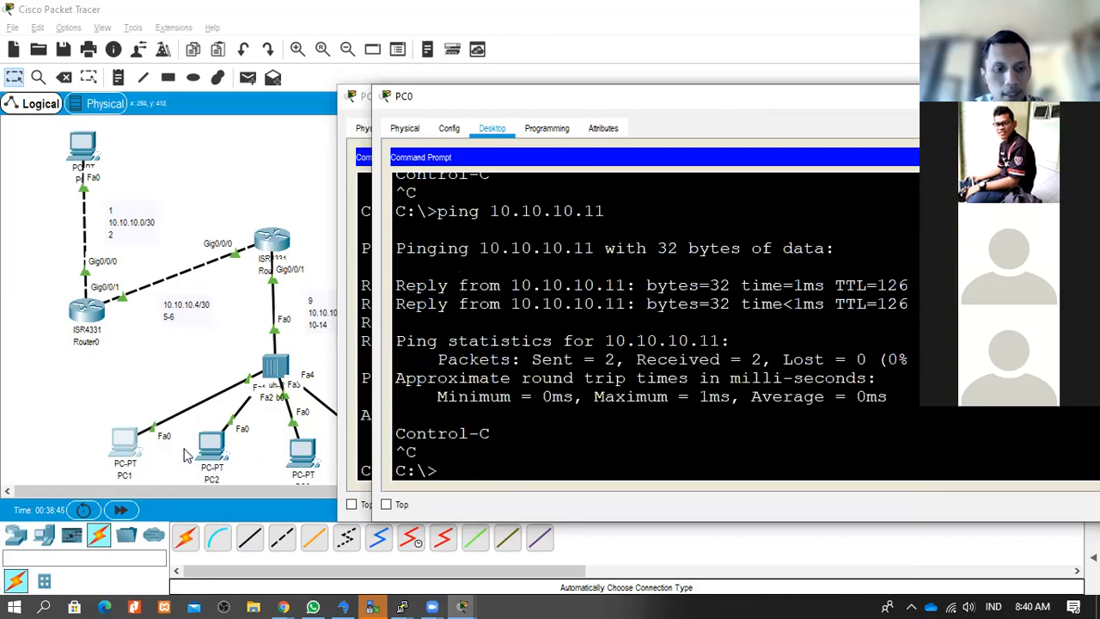
- Switch to PC1's command prompt, ping PC0 at 10.10.10.1 and interrupt the ping
click(137, 456)
text(ping 10.10.10.1)
key(Return)
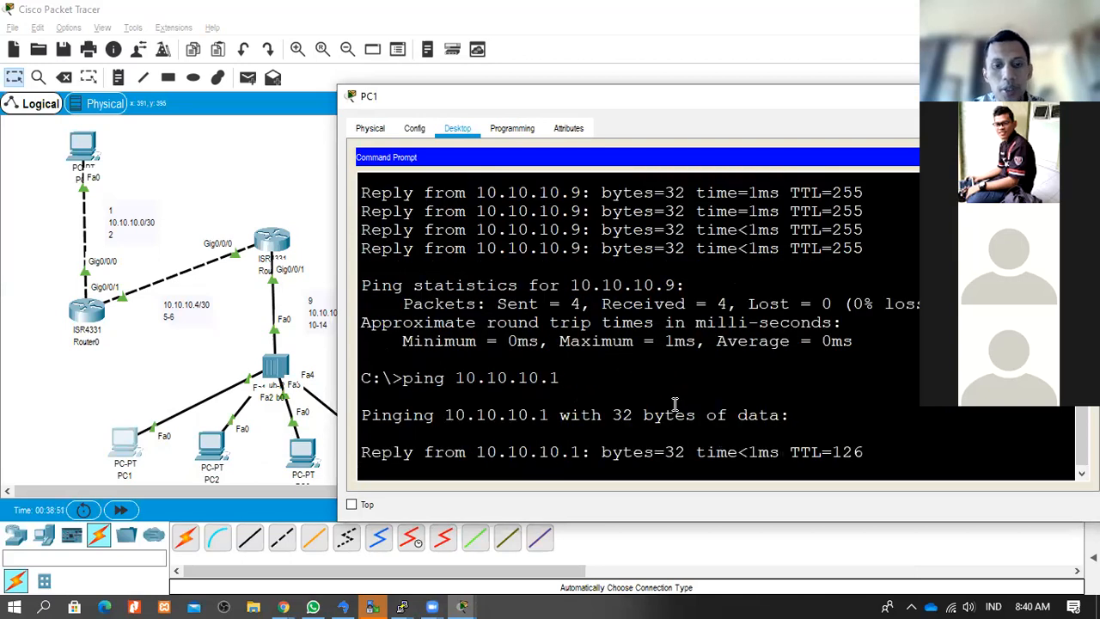
key(ctrl+c)
- Trace the route from PC1 to PC0 with tracert 10.10.10.1
text(t)
text(sa)
key(BackSpace)
key(BackSpace)
text(racert 10.10.10.)
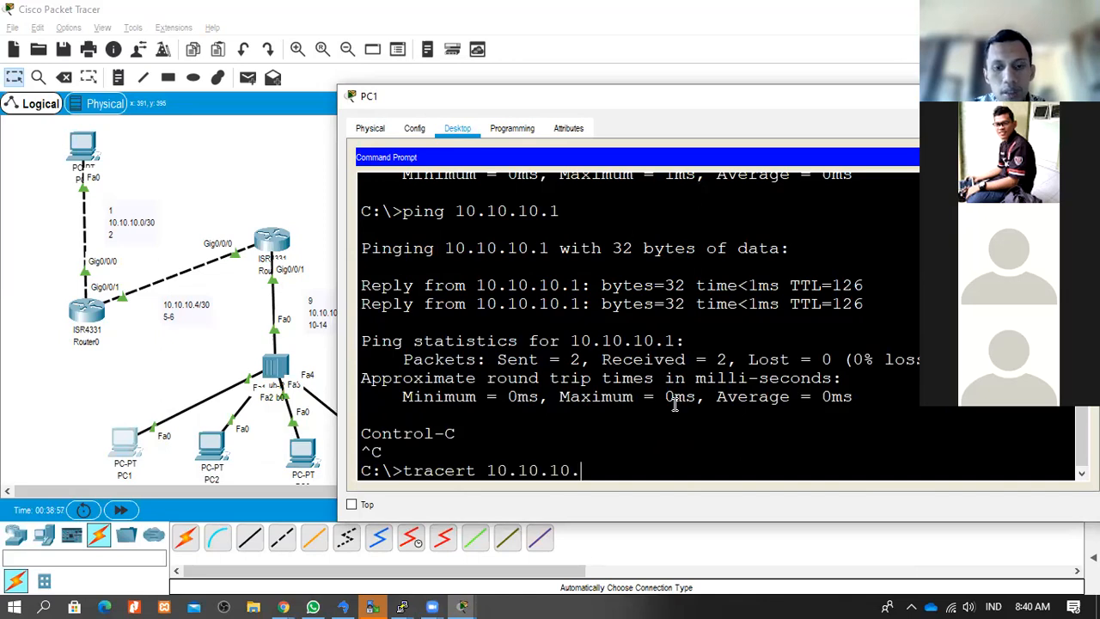
text(1)
key(Return)
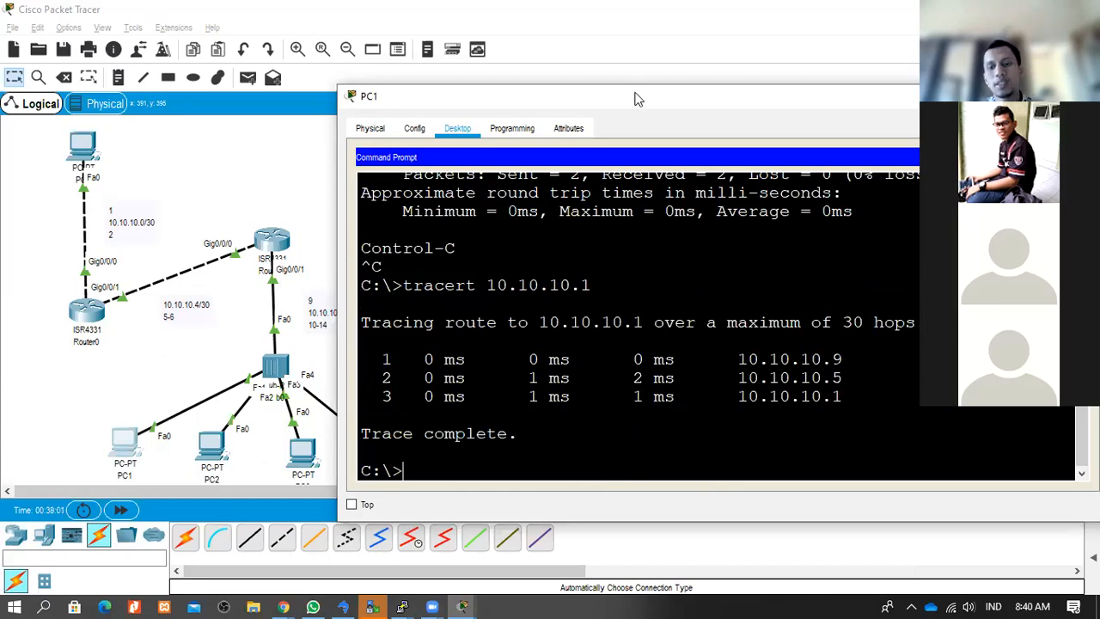
- Move PC1's window aside and bring the main topology workspace back to the front
drag(633, 107, 499, 112)
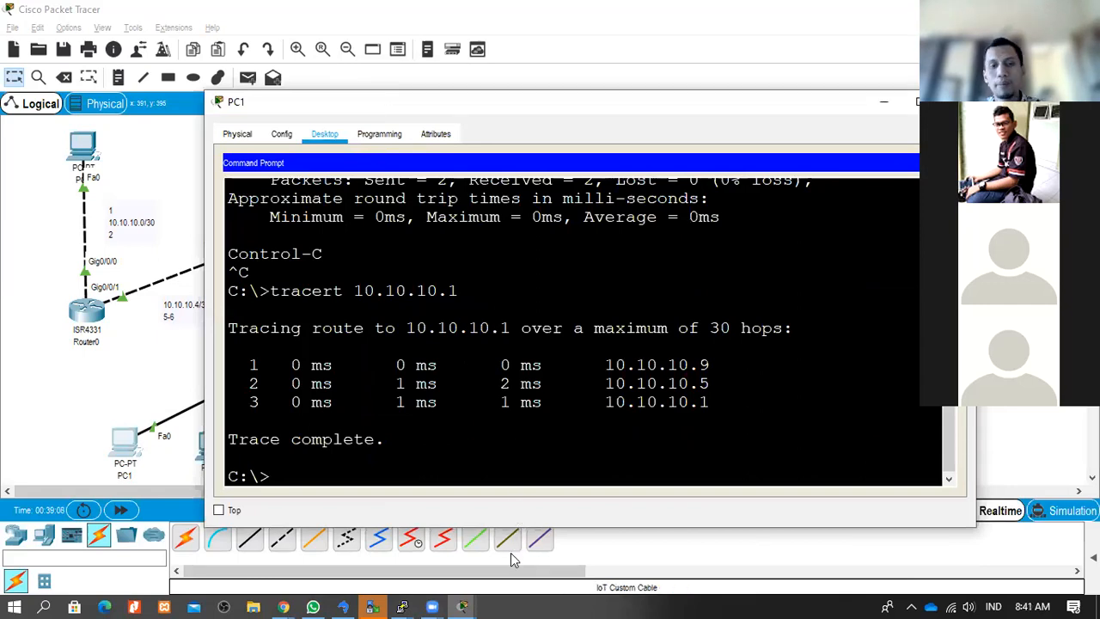
mouse_move(475, 597)
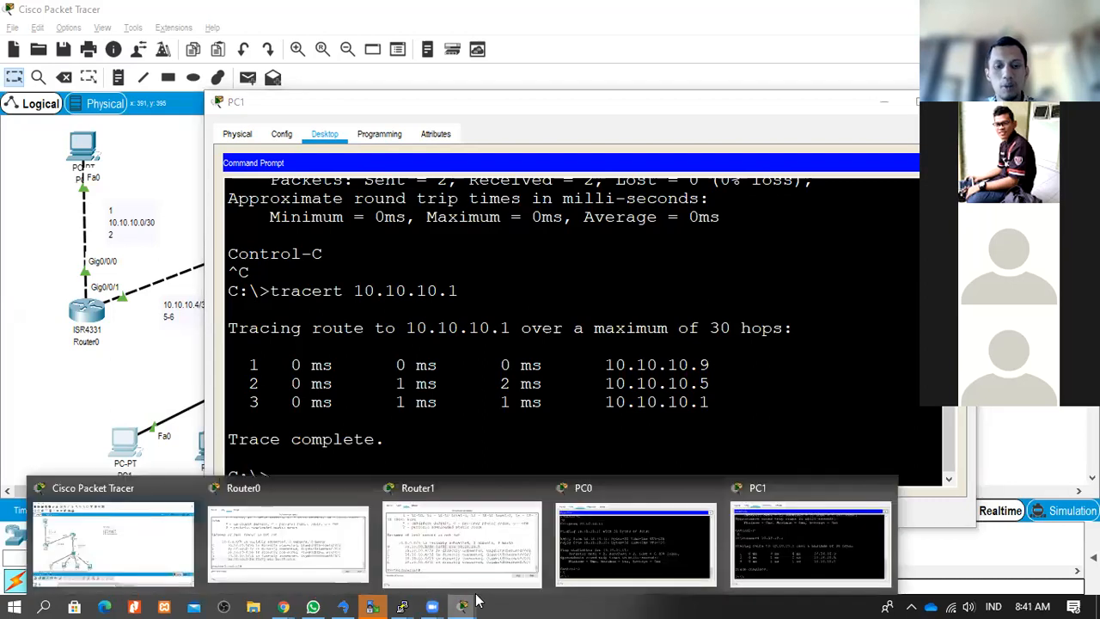
click(128, 545)
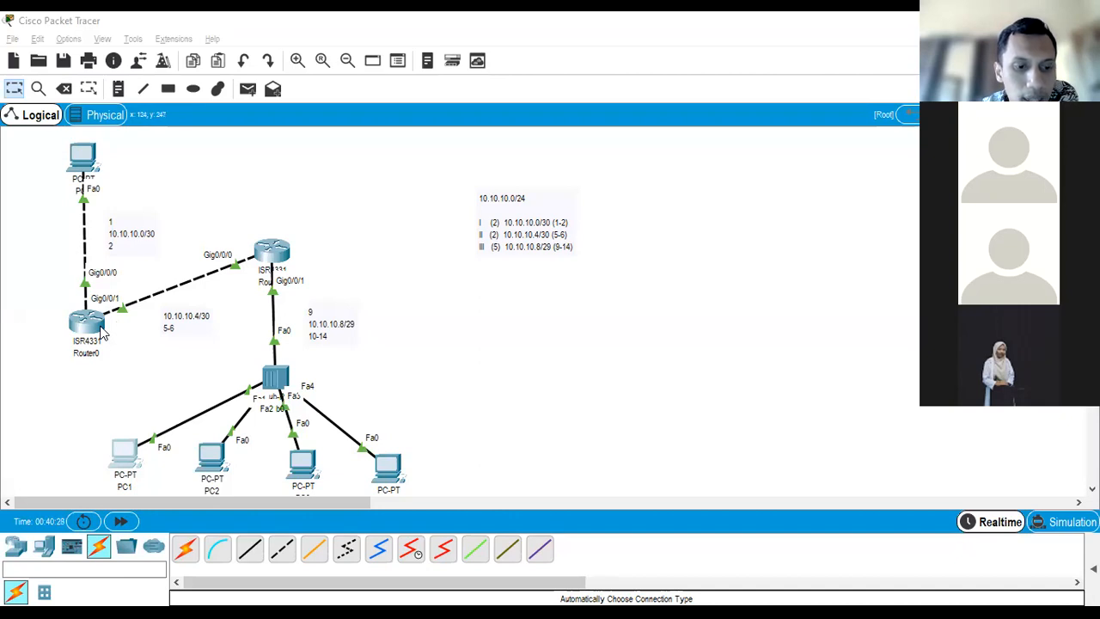
- Place an additional ISR4331 router in the empty area below the 10.10.10.0/24 subnet notes
click(18, 548)
click(186, 547)
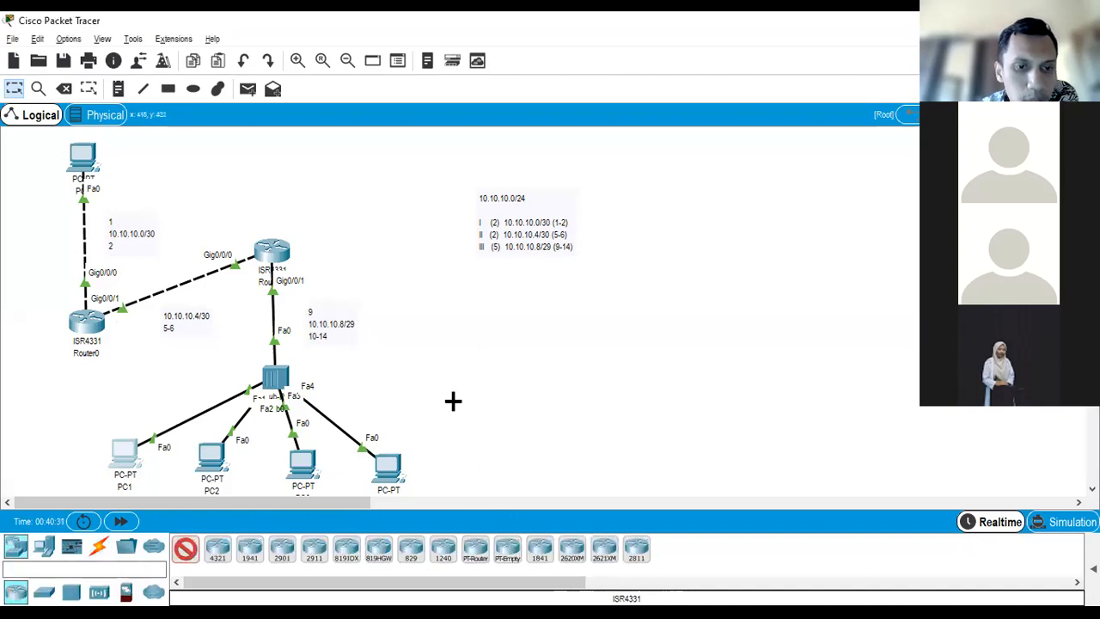
click(583, 318)
click(43, 547)
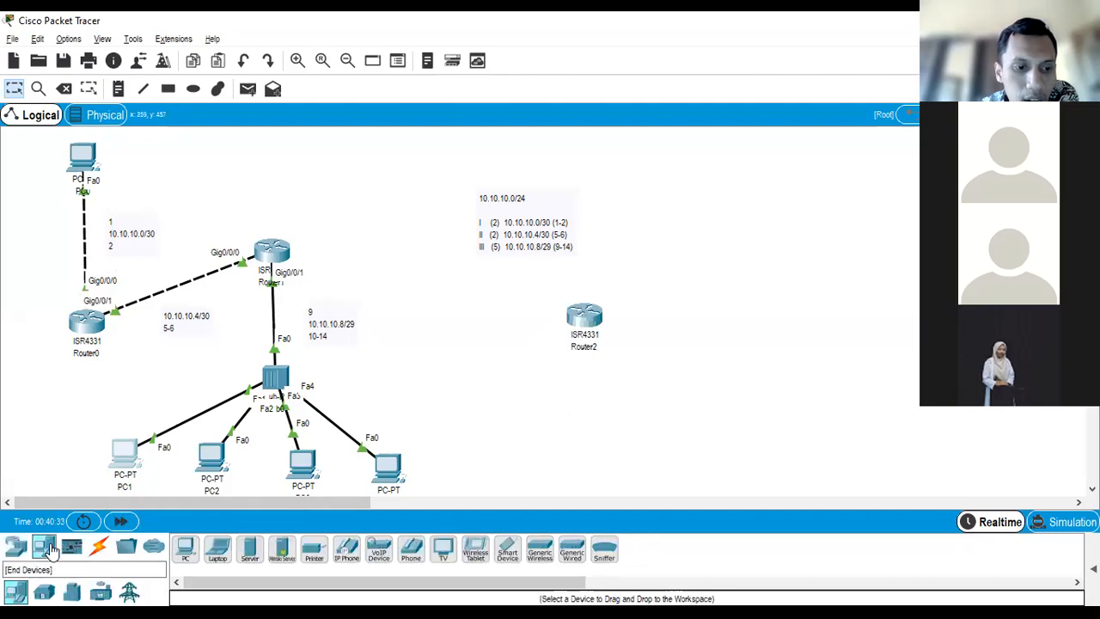
click(99, 552)
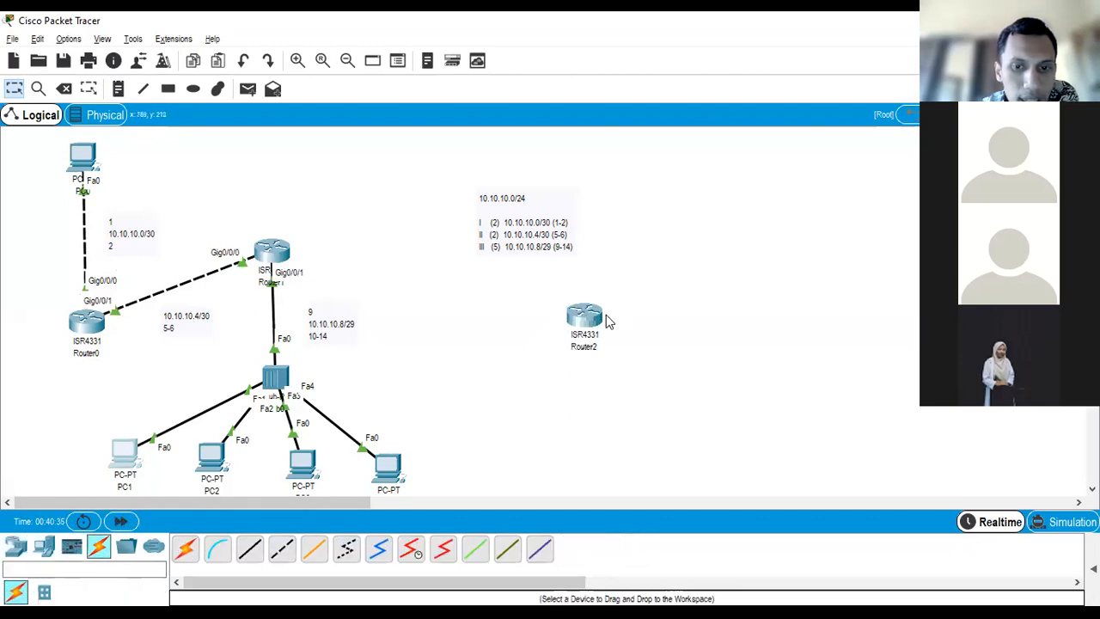
drag(589, 325, 591, 313)
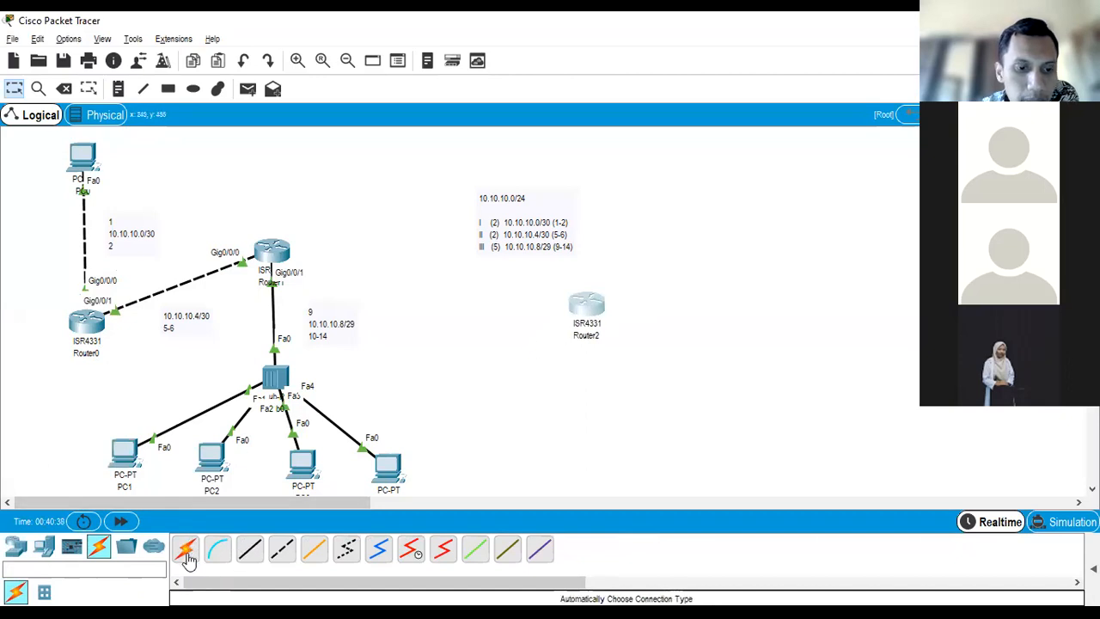
- Examine which ports Router2 offers for a copper straight-through cable
click(249, 550)
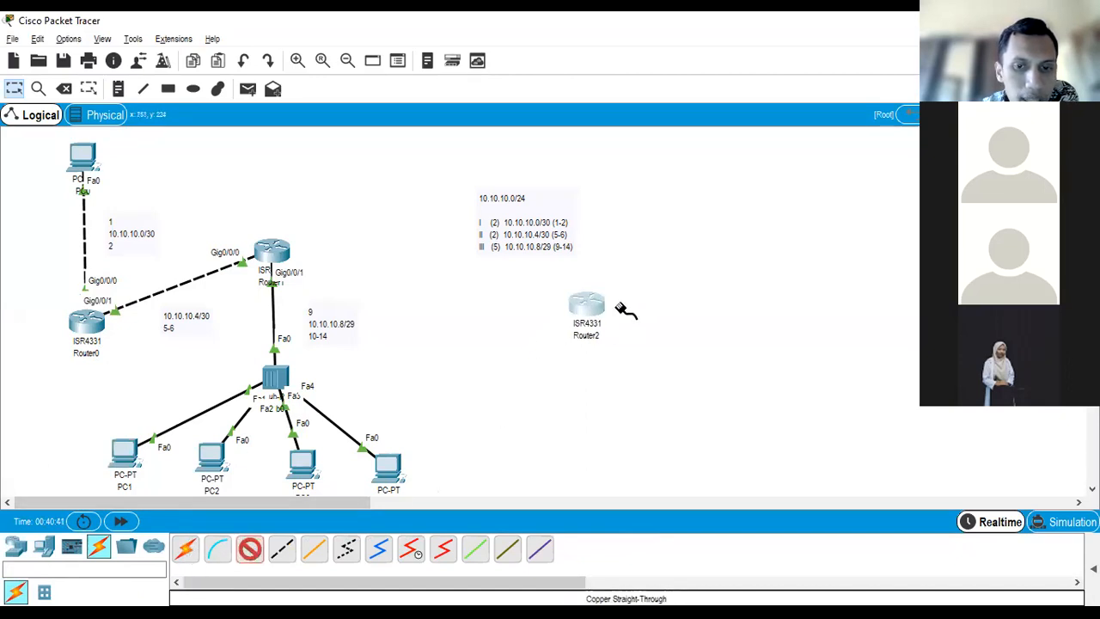
click(587, 305)
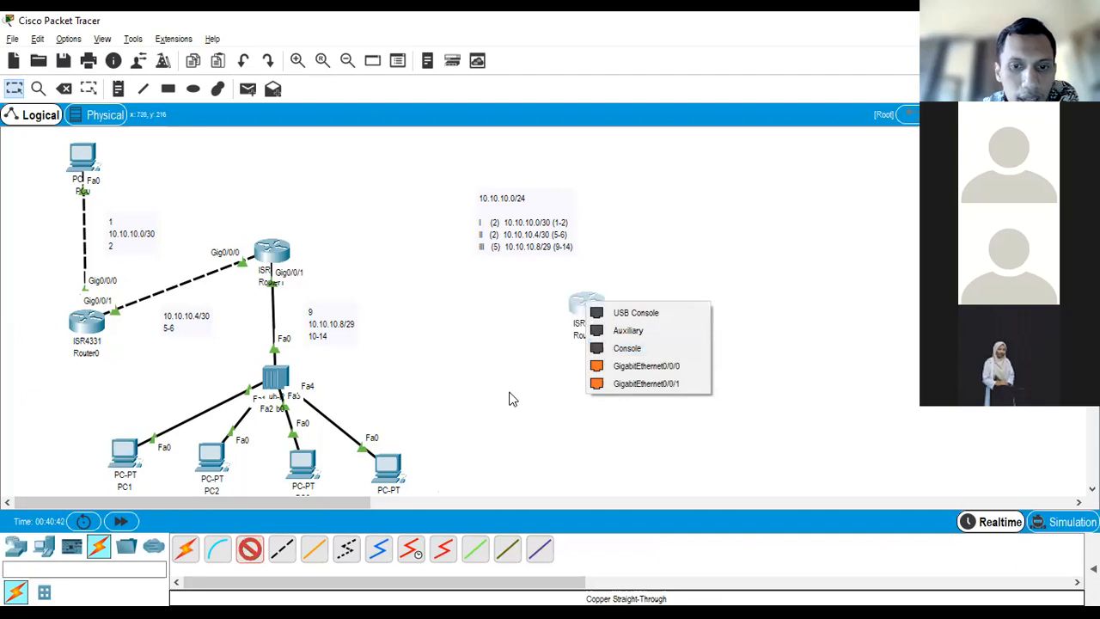
click(185, 548)
click(217, 548)
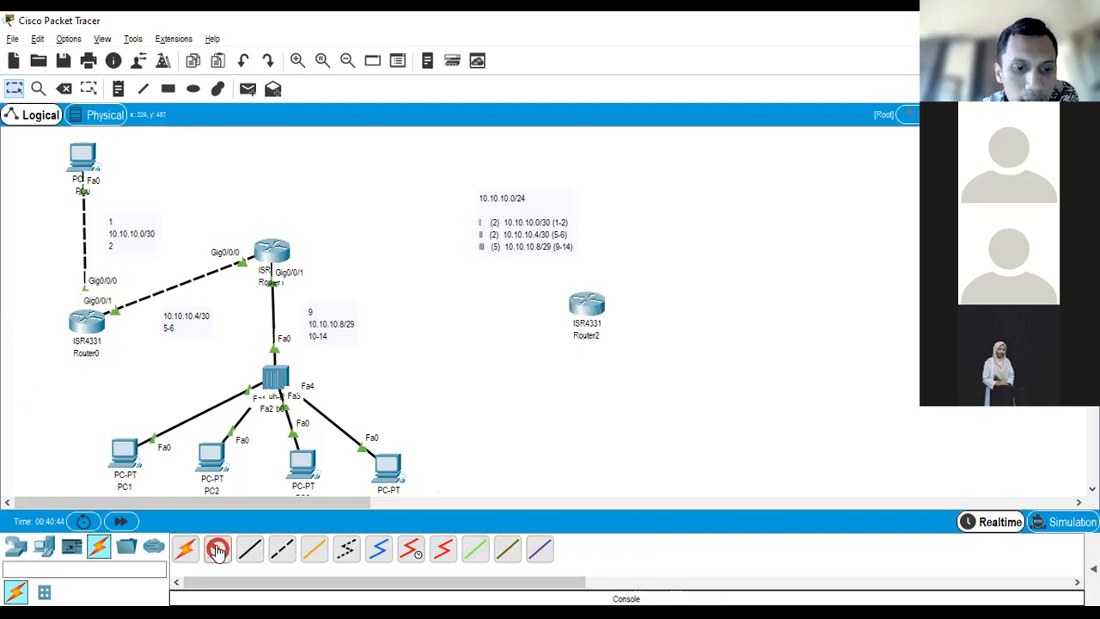
click(263, 550)
click(591, 306)
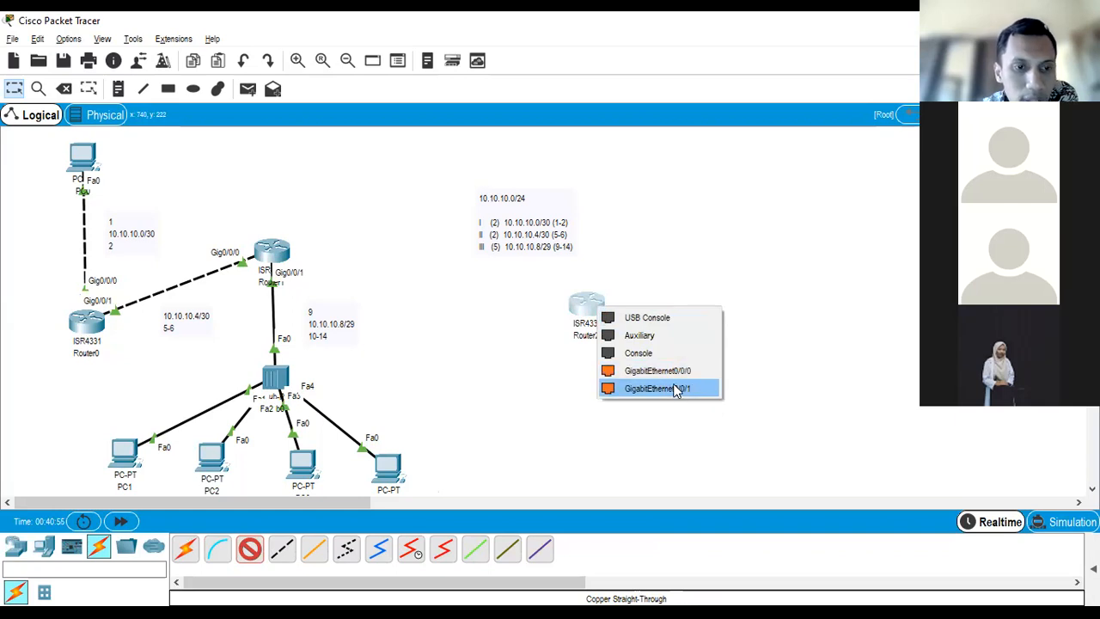
click(534, 394)
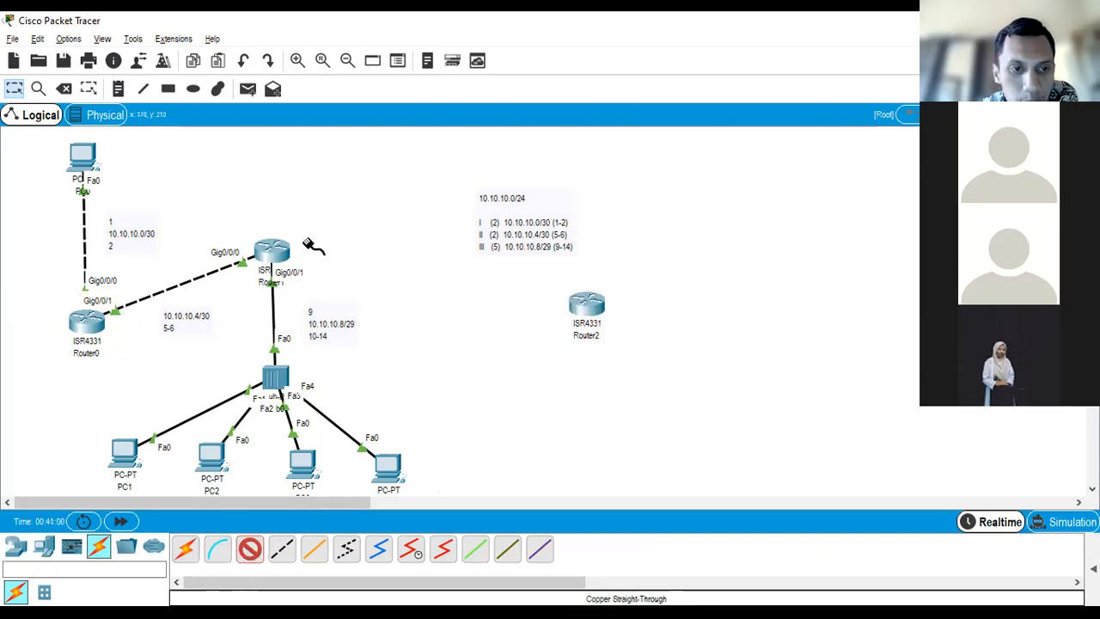
- Try to run a copper cross-over cable from Router2's GigabitEthernet0/0/0 to the hub and cancel the connection
click(284, 550)
click(600, 301)
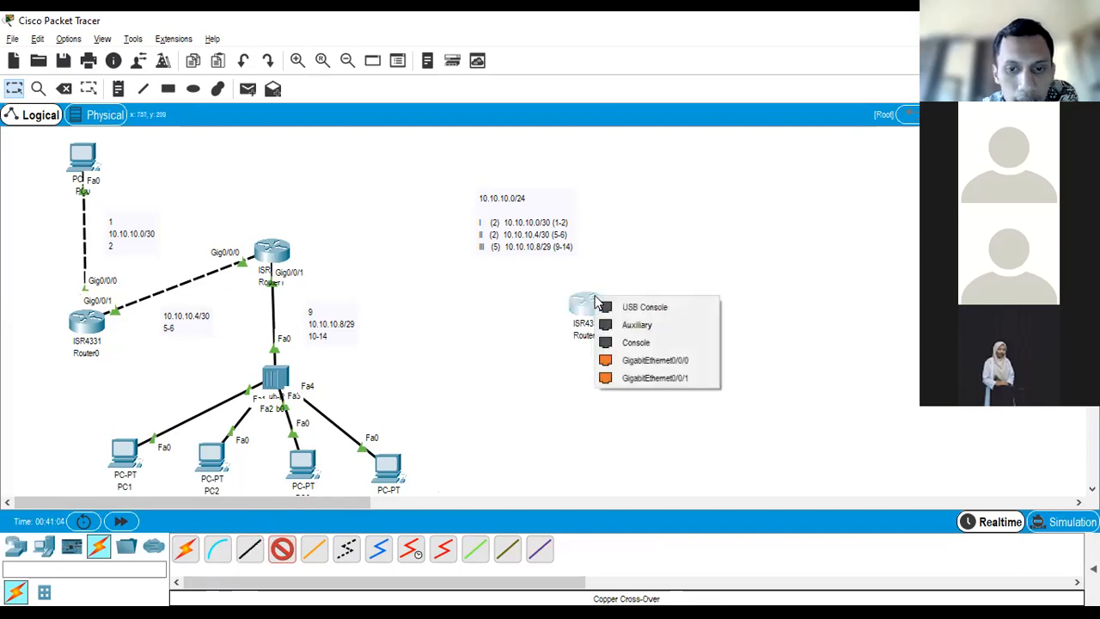
click(662, 366)
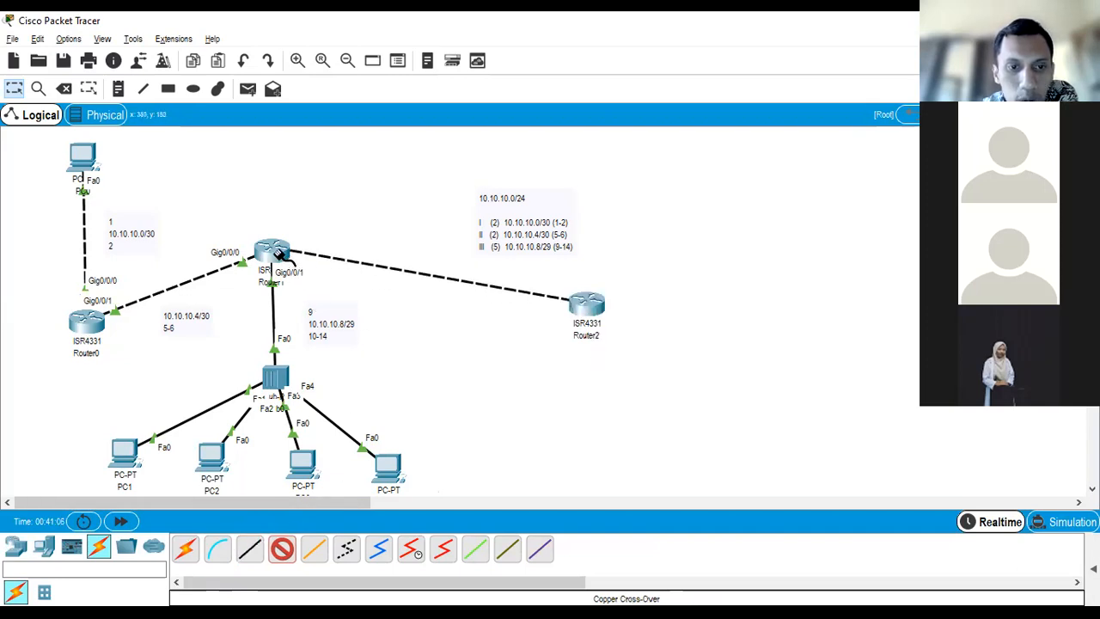
click(290, 376)
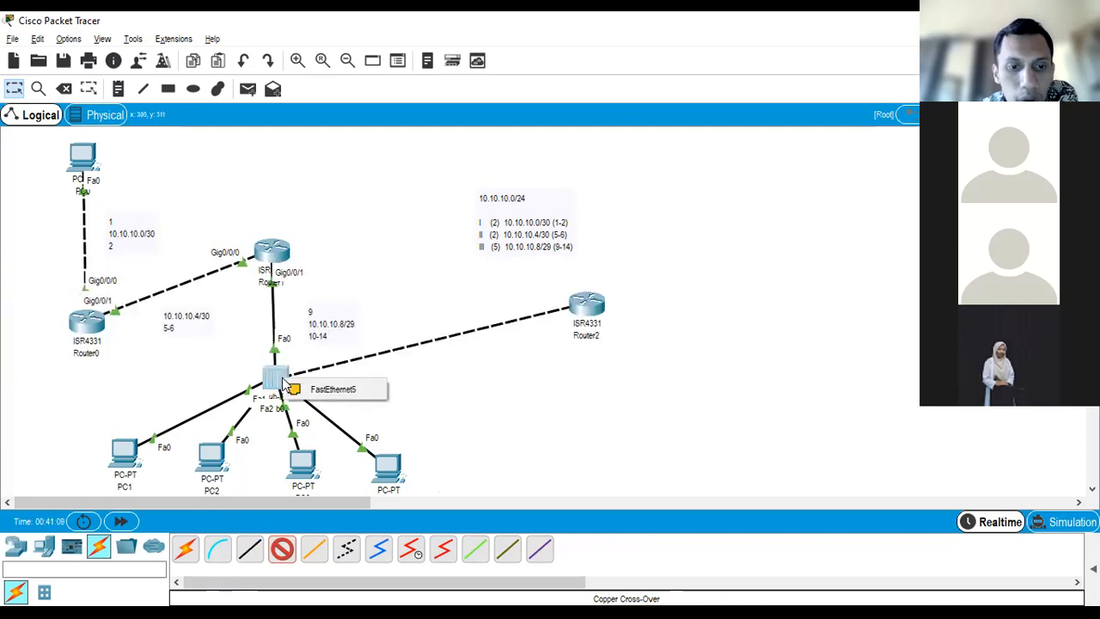
click(617, 367)
click(591, 309)
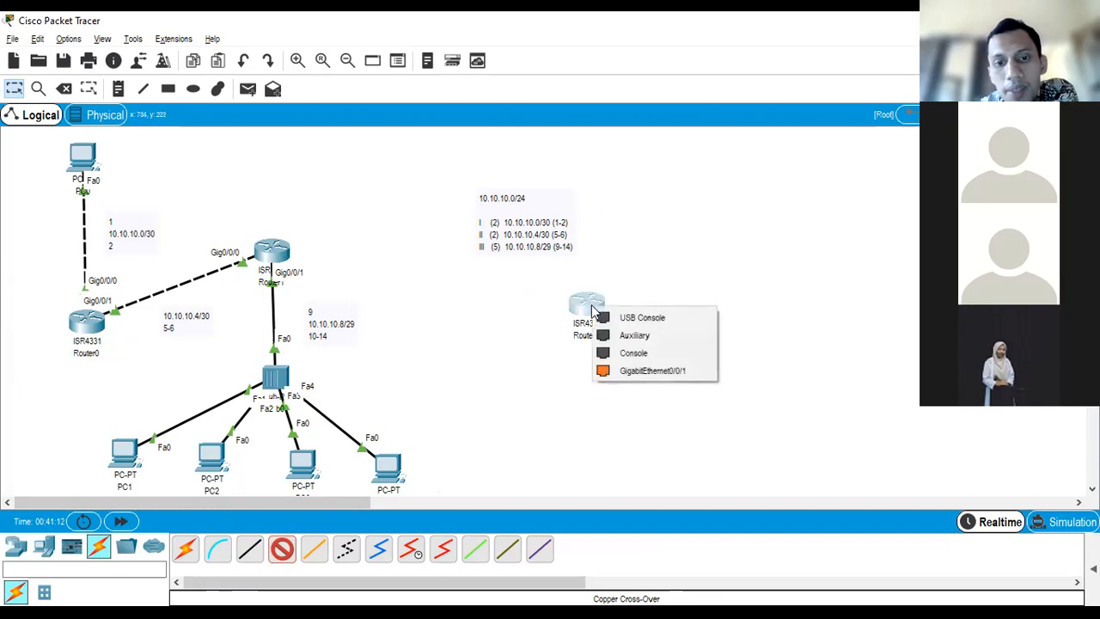
click(588, 293)
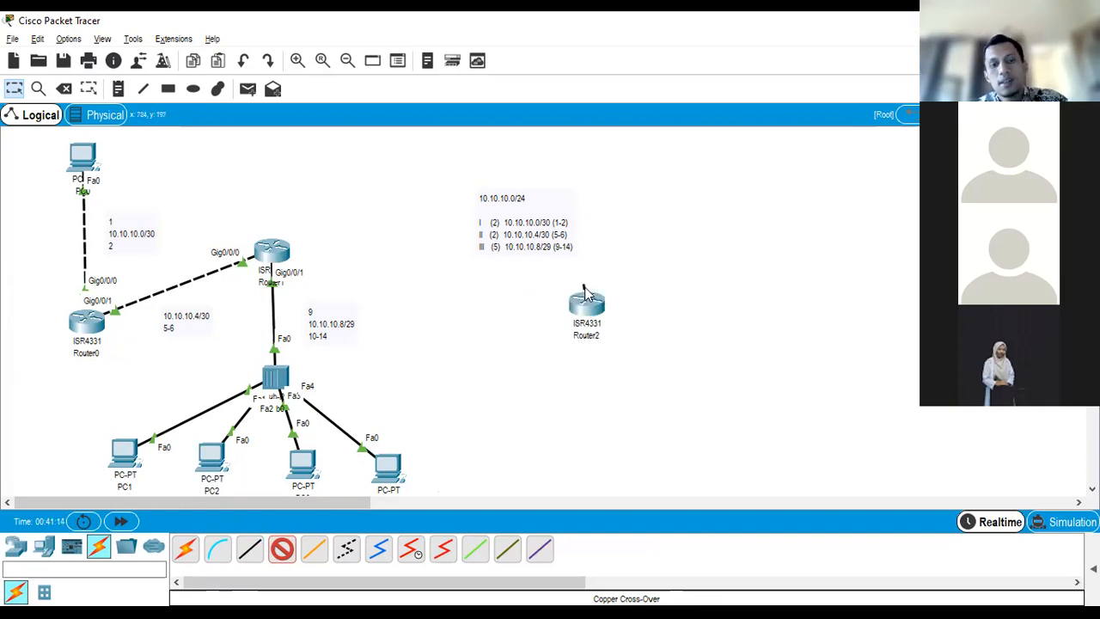
key(Escape)
- Delete Router2 from the workspace and return to the selection tool
click(587, 305)
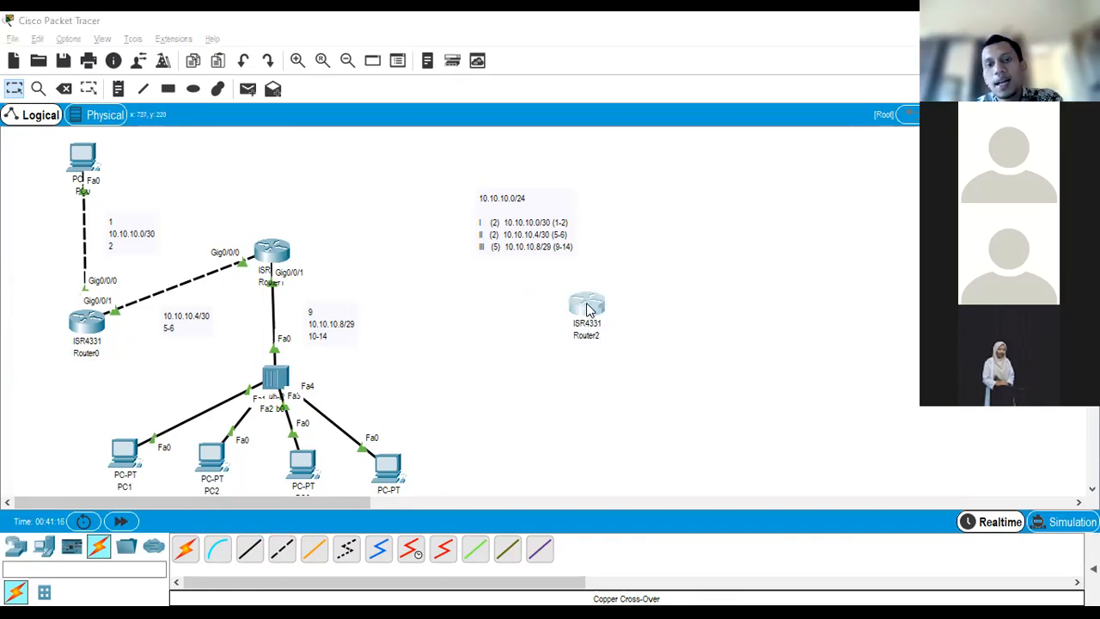
drag(556, 292, 680, 384)
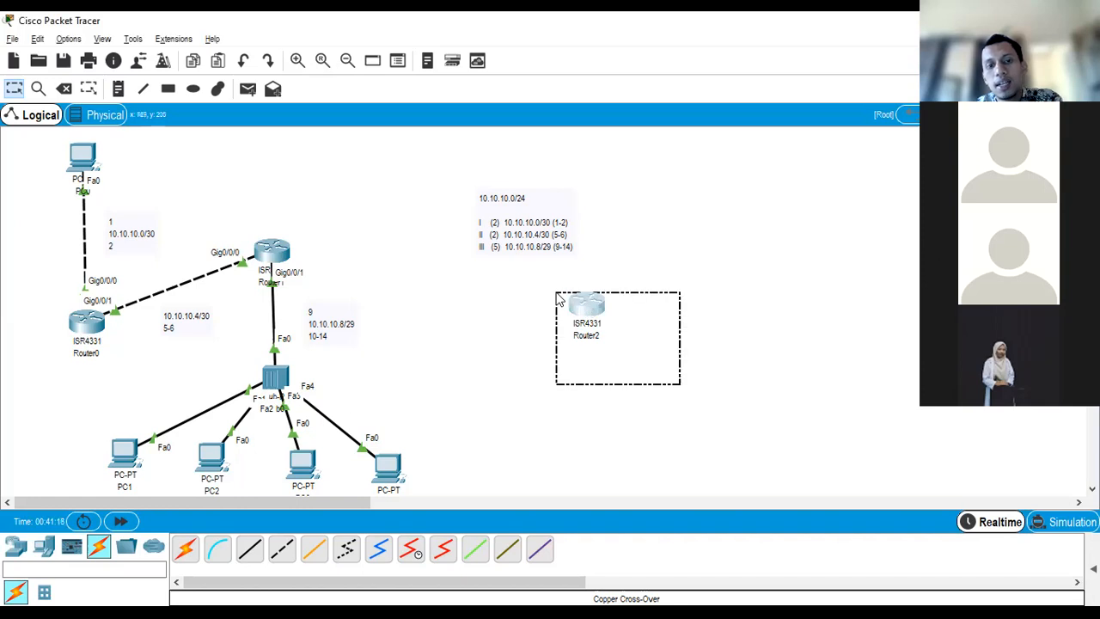
key(Delete)
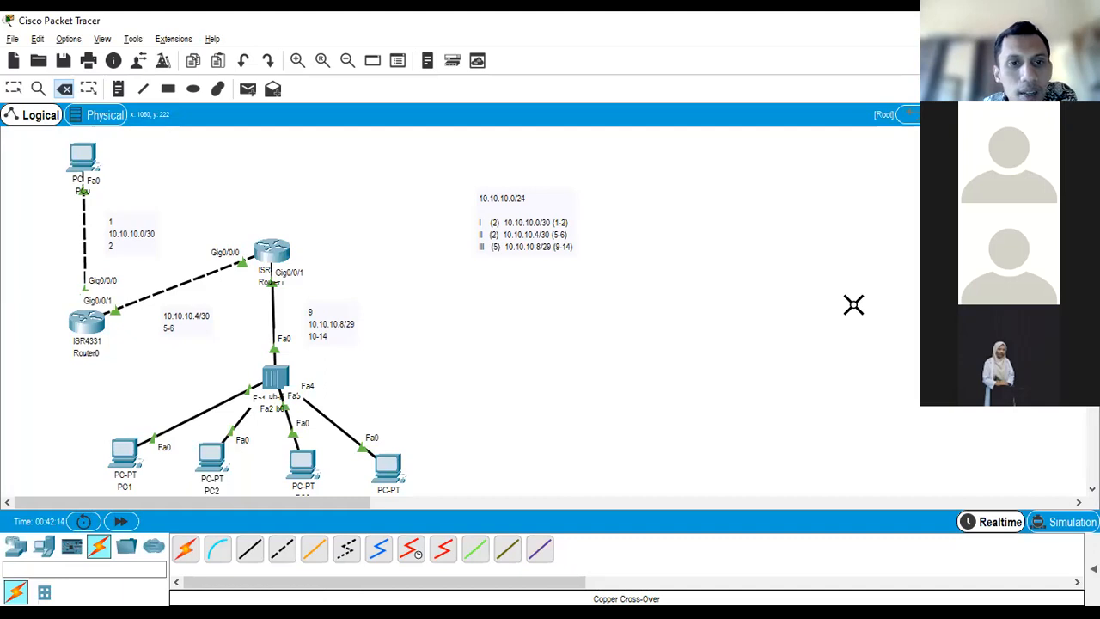
click(14, 89)
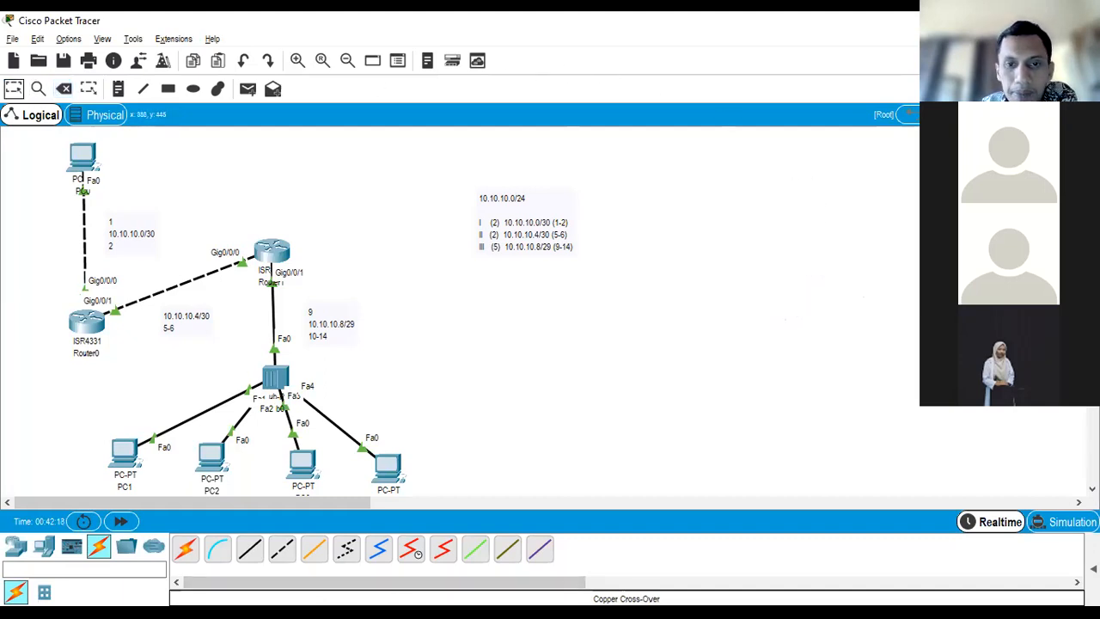